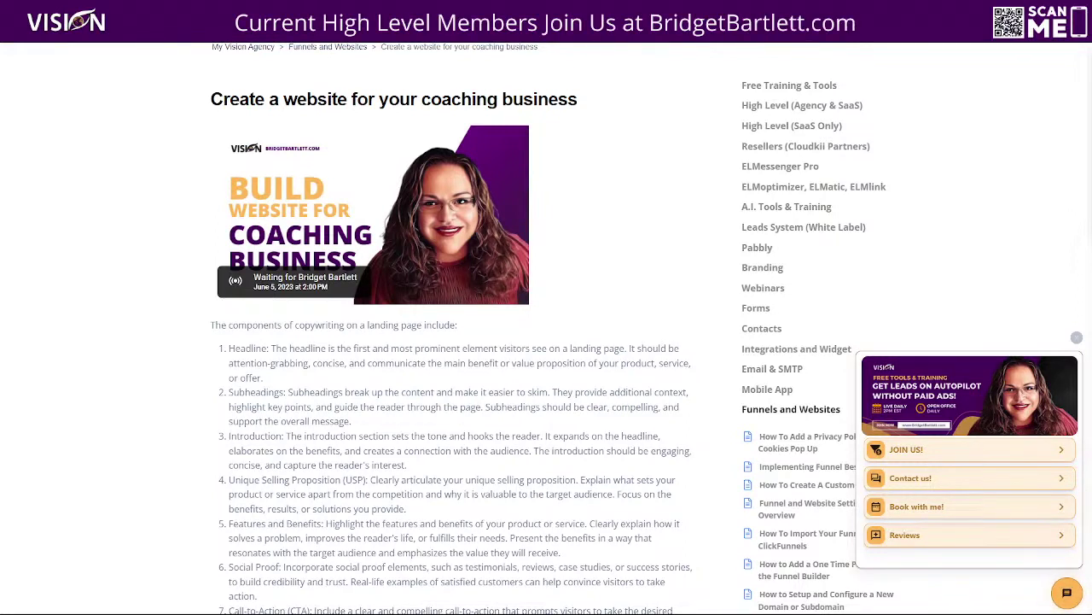
# Step: Read through the article's list of landing page copywriting components, from headline to formatting and readability
pyautogui.scroll(2, 630, 454)
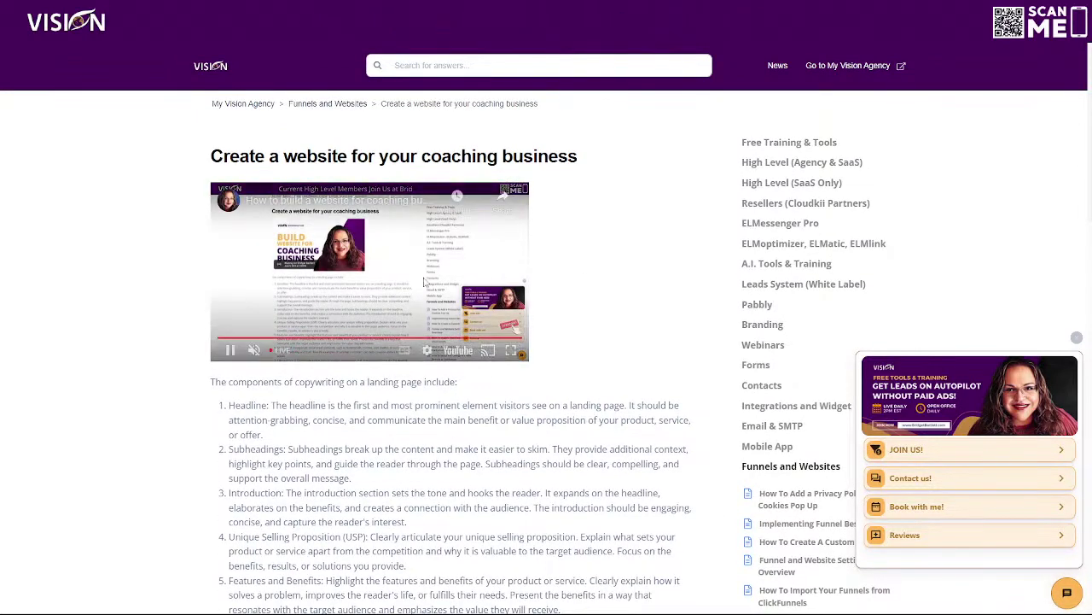
pyautogui.scroll(-3, 606, 382)
pyautogui.scroll(-1, 606, 381)
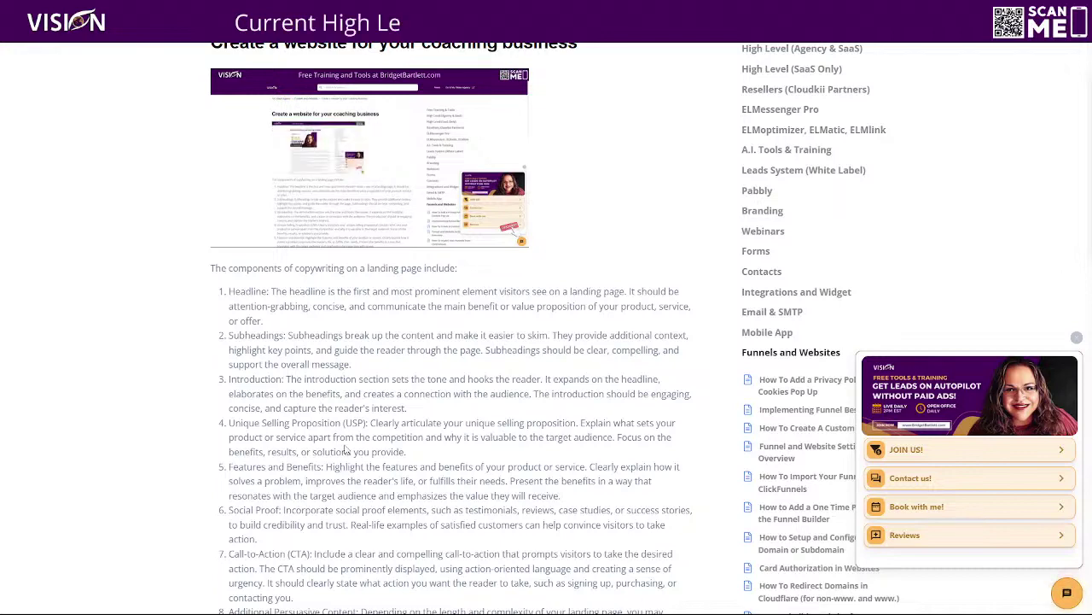
pyautogui.scroll(-2, 342, 444)
pyautogui.scroll(-2, 342, 448)
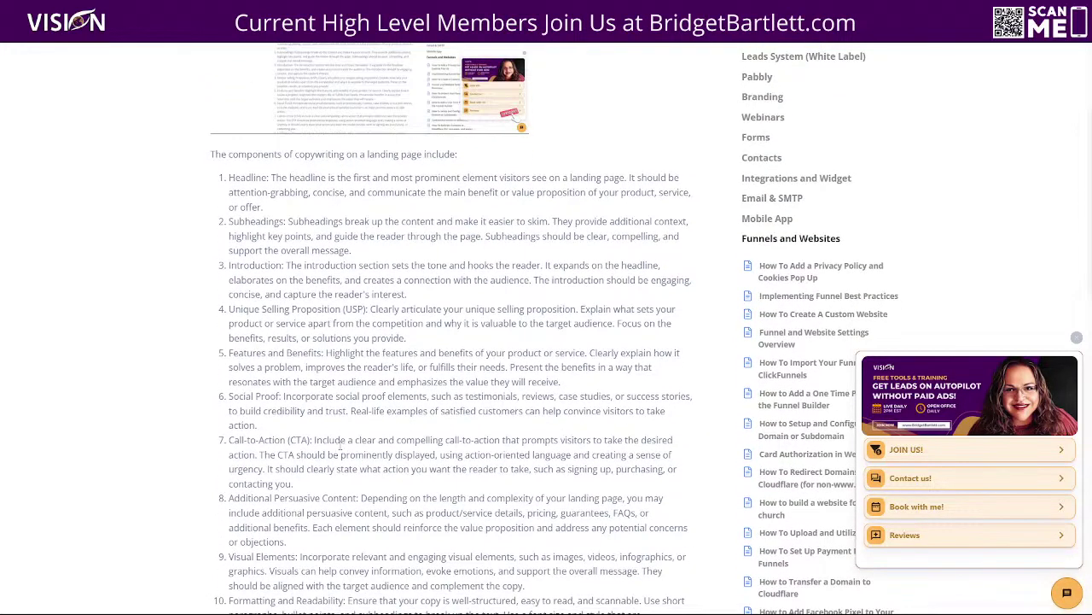
pyautogui.scroll(-2, 344, 457)
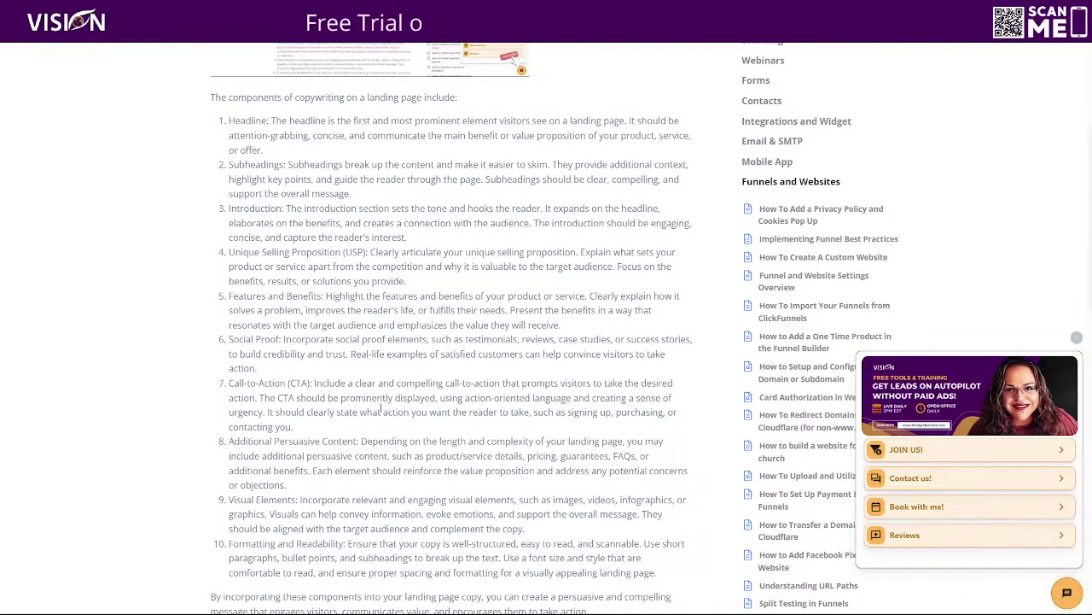
pyautogui.scroll(-2, 381, 411)
pyautogui.scroll(5, 381, 411)
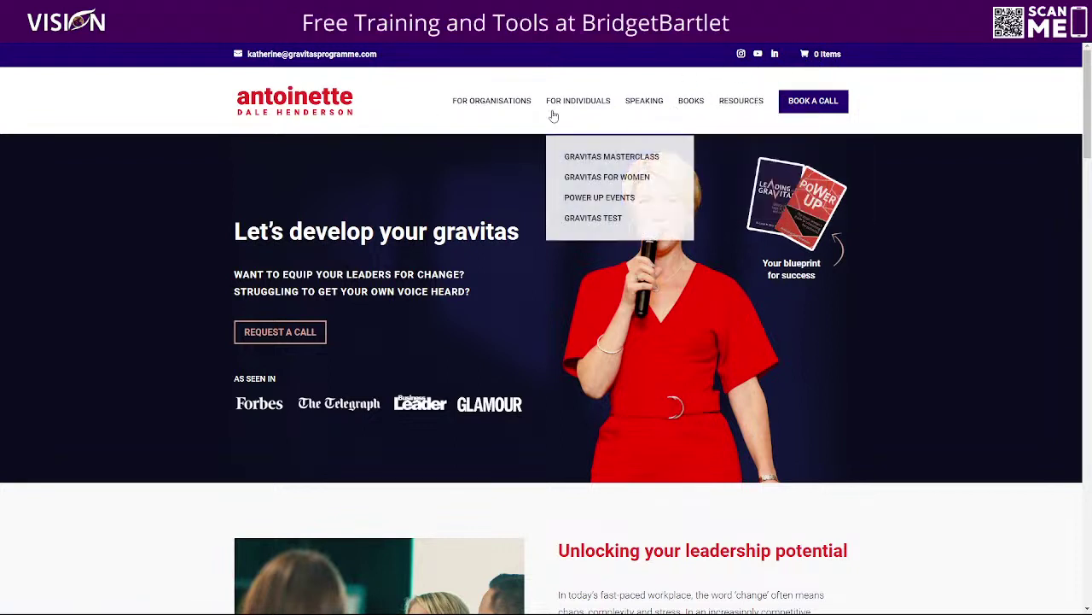
# Step: Examine the gravitas coaching site's home page, from its navigation and hero section through programmes, client logos, testimonials and closing call-to-action
pyautogui.moveTo(693, 103)
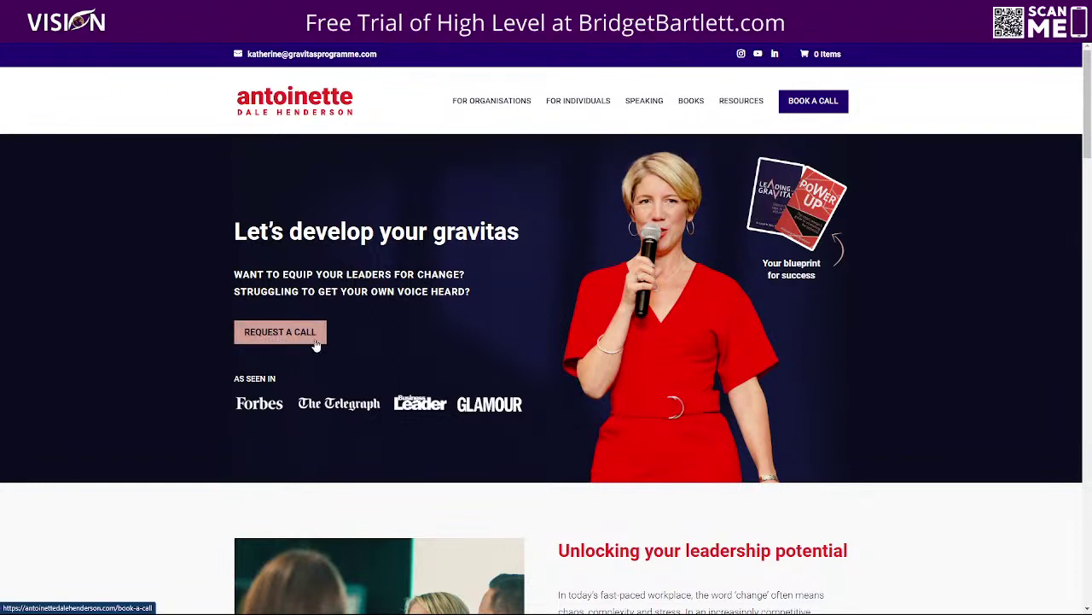
pyautogui.scroll(-2, 384, 336)
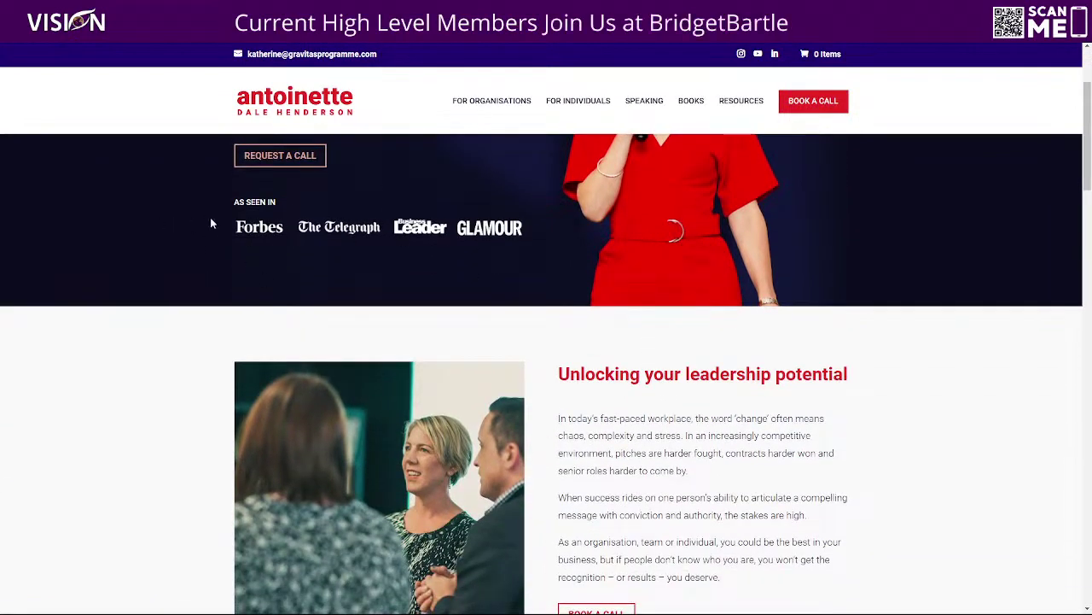
pyautogui.scroll(-3, 954, 434)
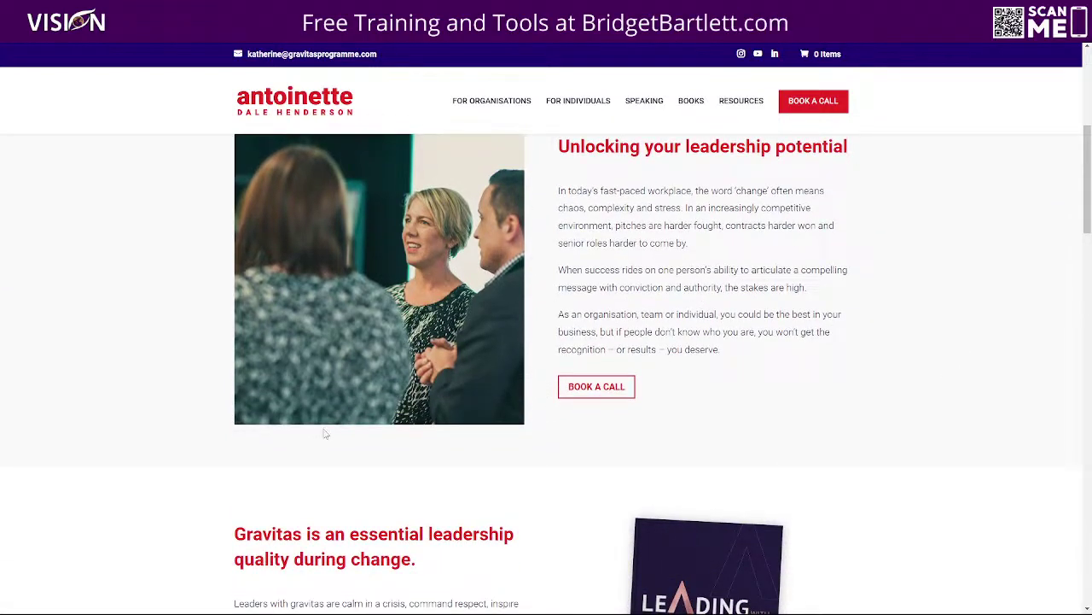
pyautogui.scroll(-5, 325, 433)
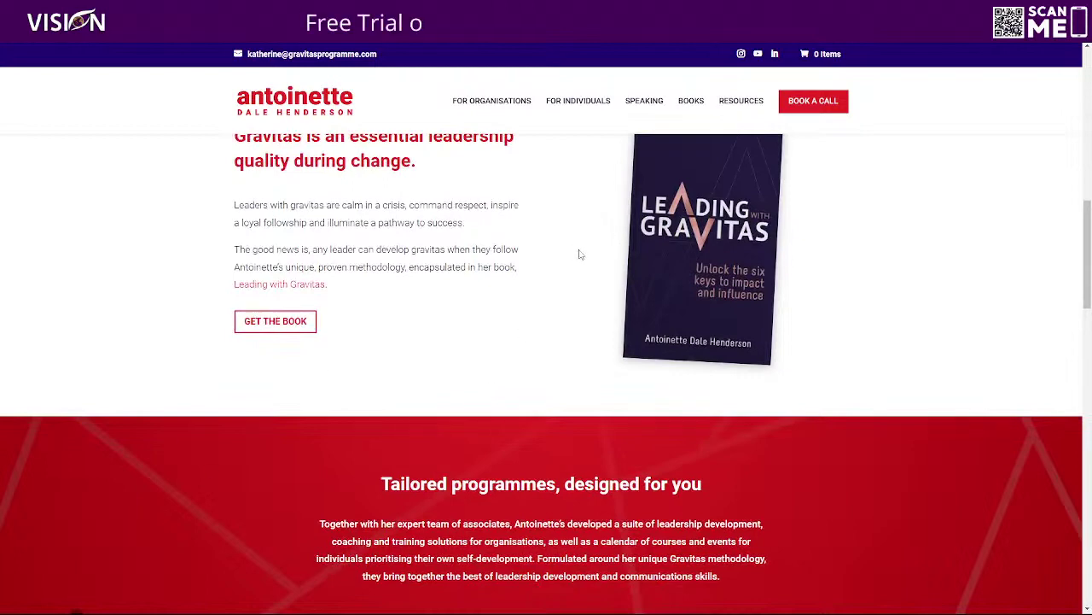
pyautogui.scroll(-4, 564, 256)
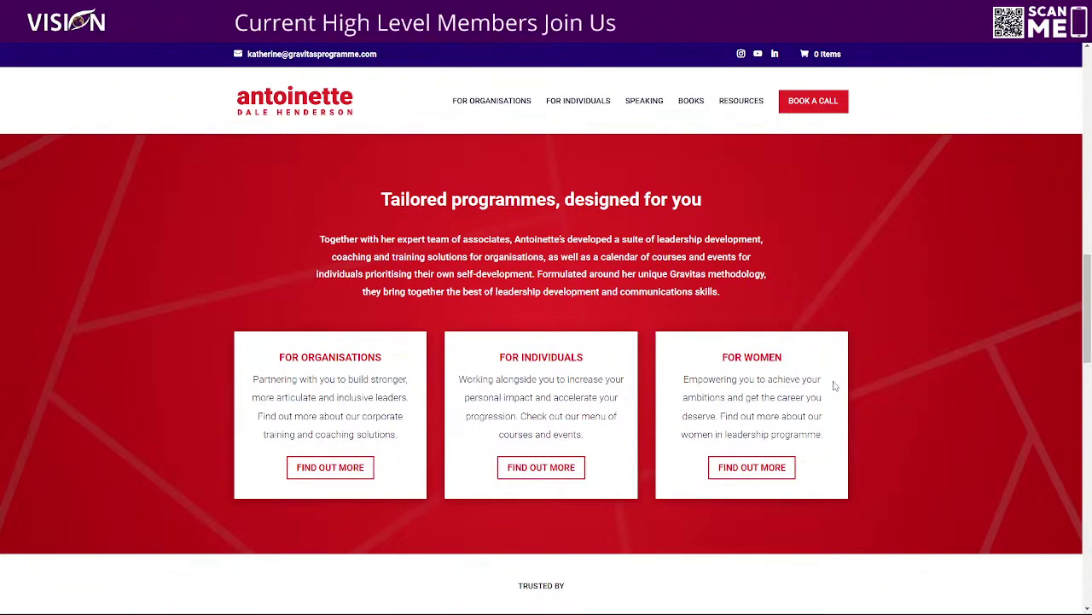
pyautogui.scroll(-5, 888, 388)
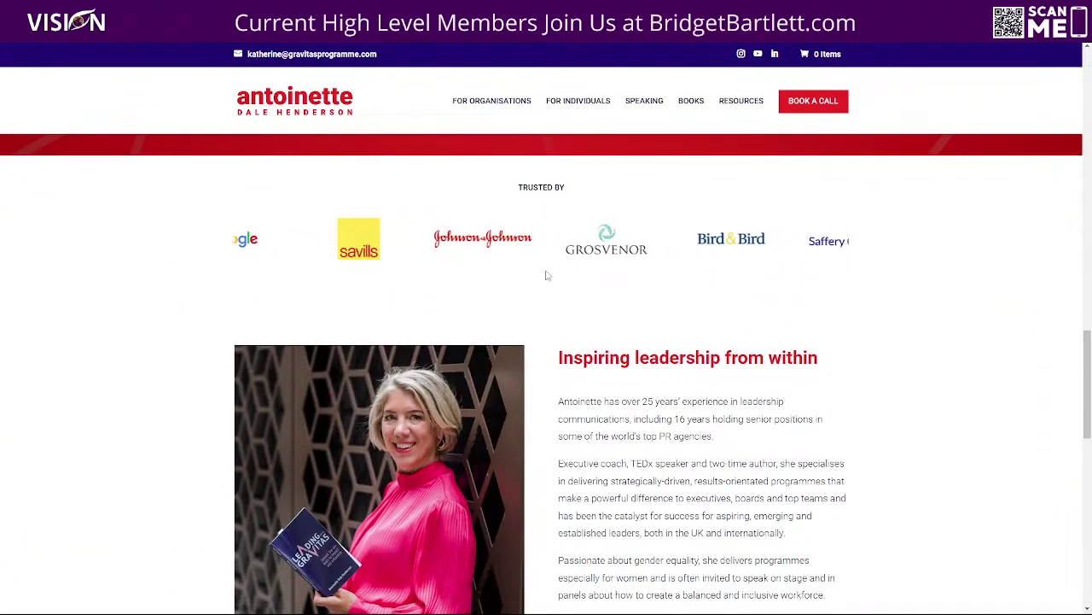
pyautogui.scroll(-2, 500, 275)
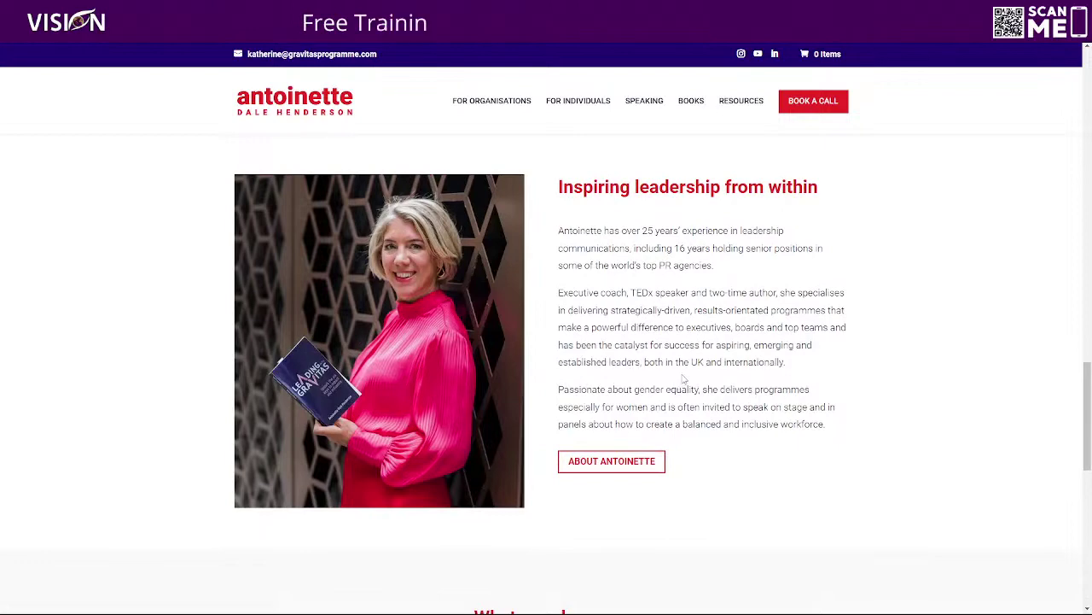
pyautogui.scroll(-2, 665, 341)
pyautogui.scroll(-3, 661, 436)
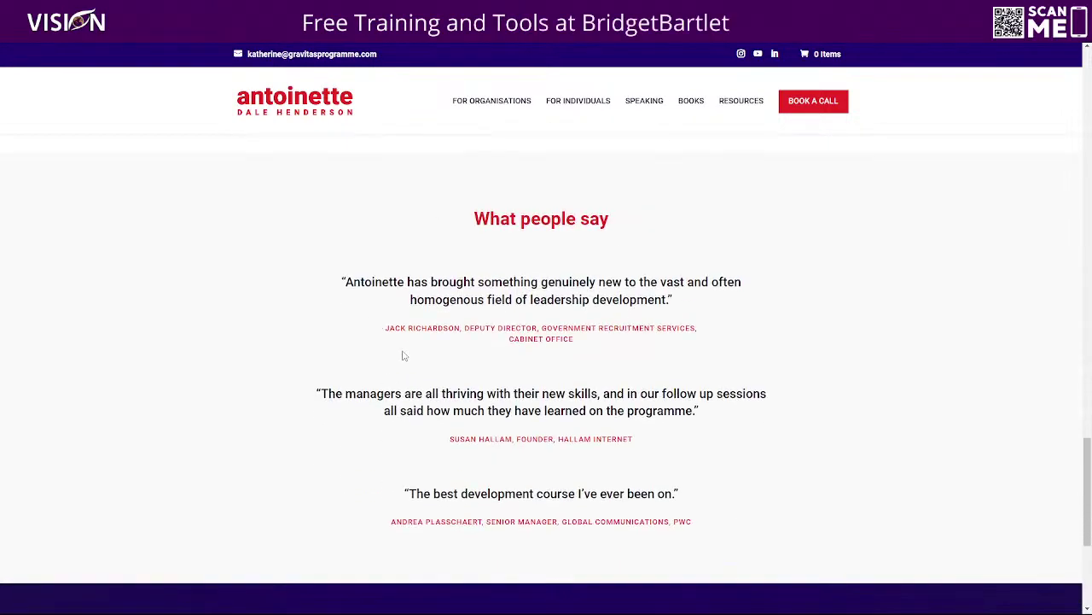
pyautogui.scroll(-3, 649, 410)
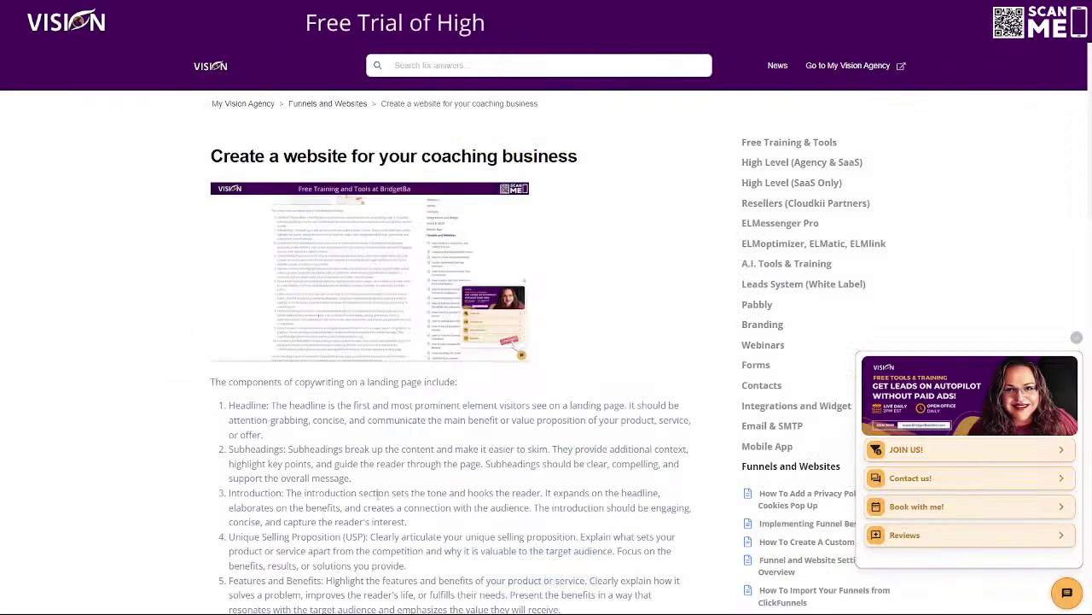
# Step: Check the copywriting component list again, and review the gravitas coaching home page from its closing section back to the hero
pyautogui.scroll(-5, 272, 444)
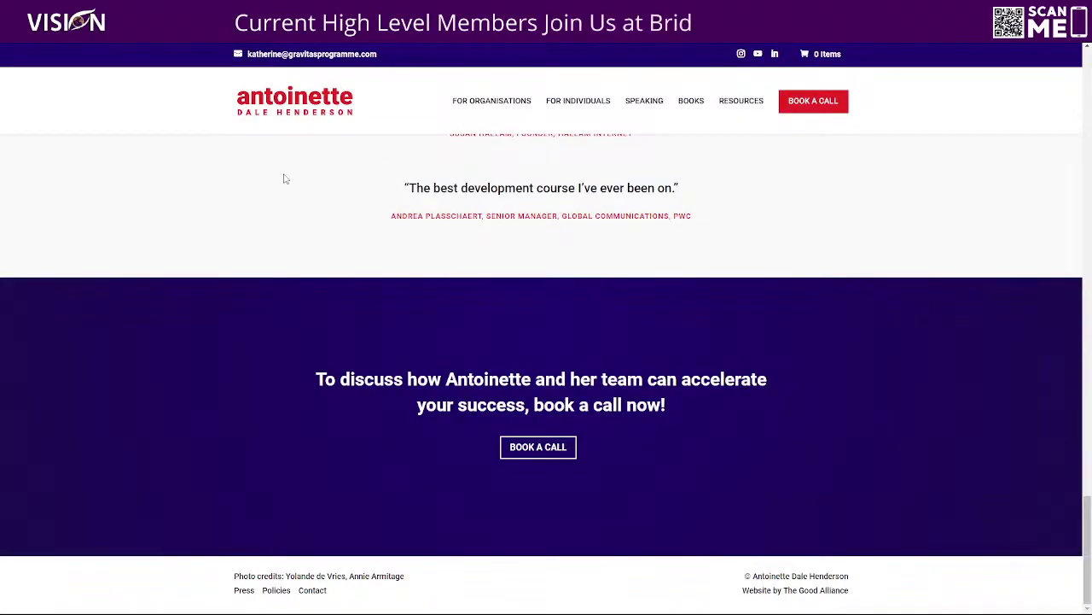
pyautogui.scroll(2, 414, 342)
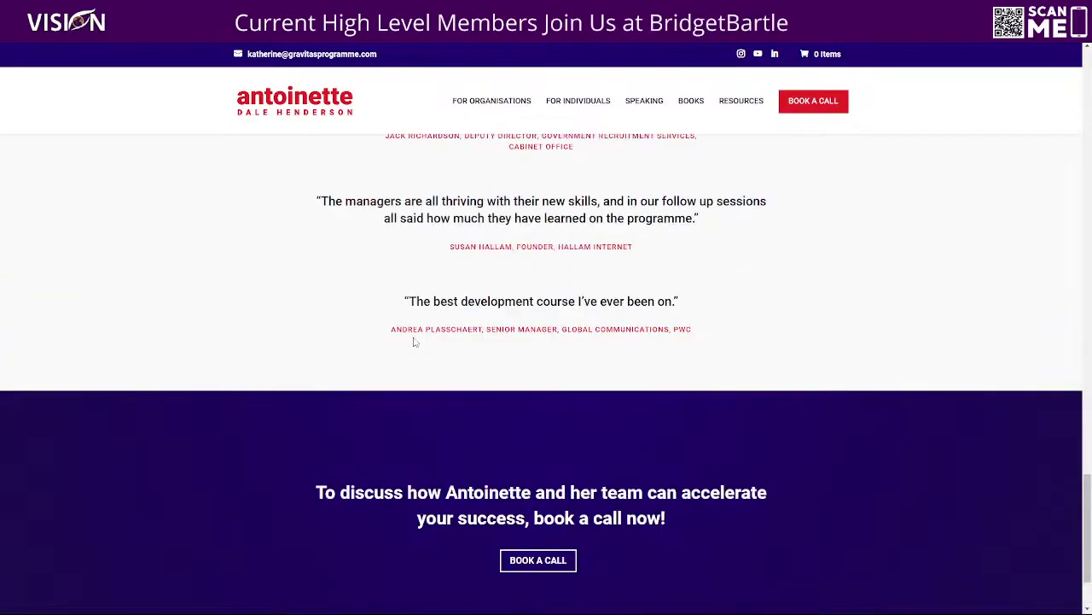
pyautogui.scroll(8, 708, 364)
pyautogui.scroll(6, 840, 384)
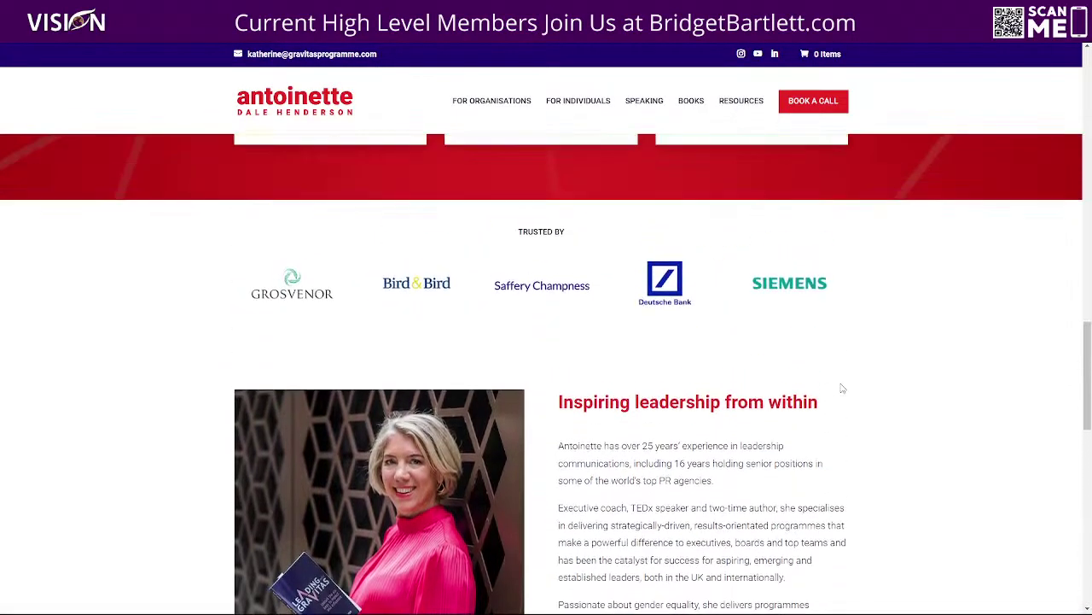
pyautogui.scroll(5, 924, 365)
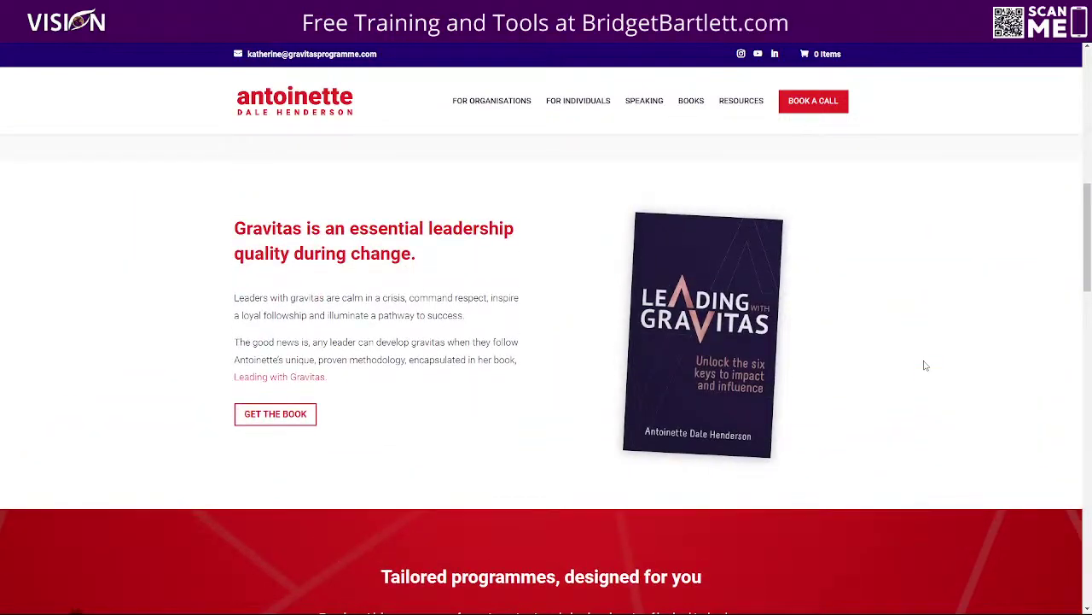
pyautogui.scroll(4, 924, 365)
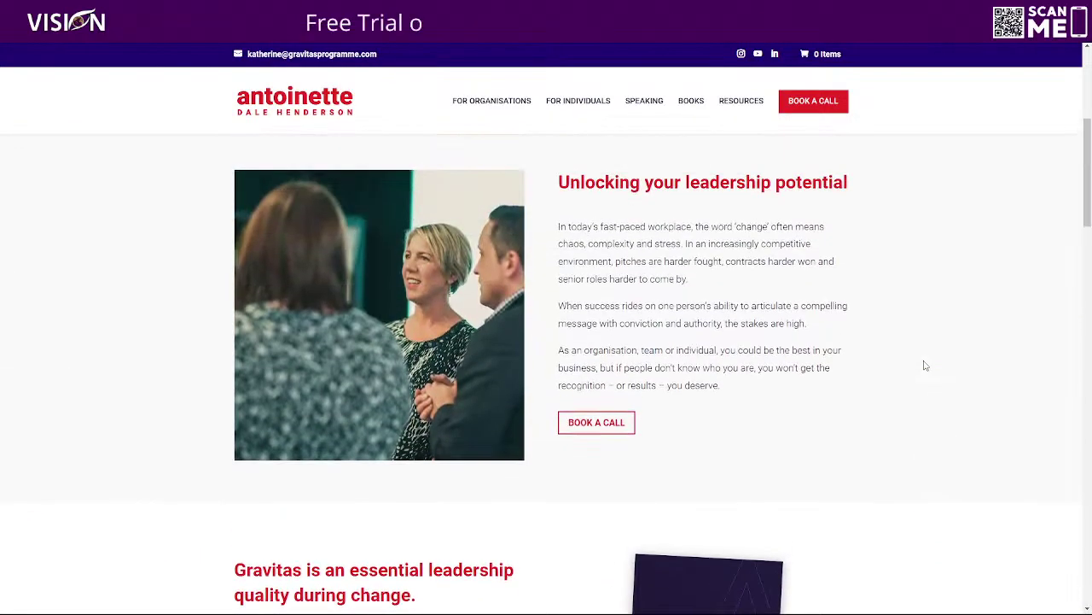
pyautogui.scroll(3, 925, 366)
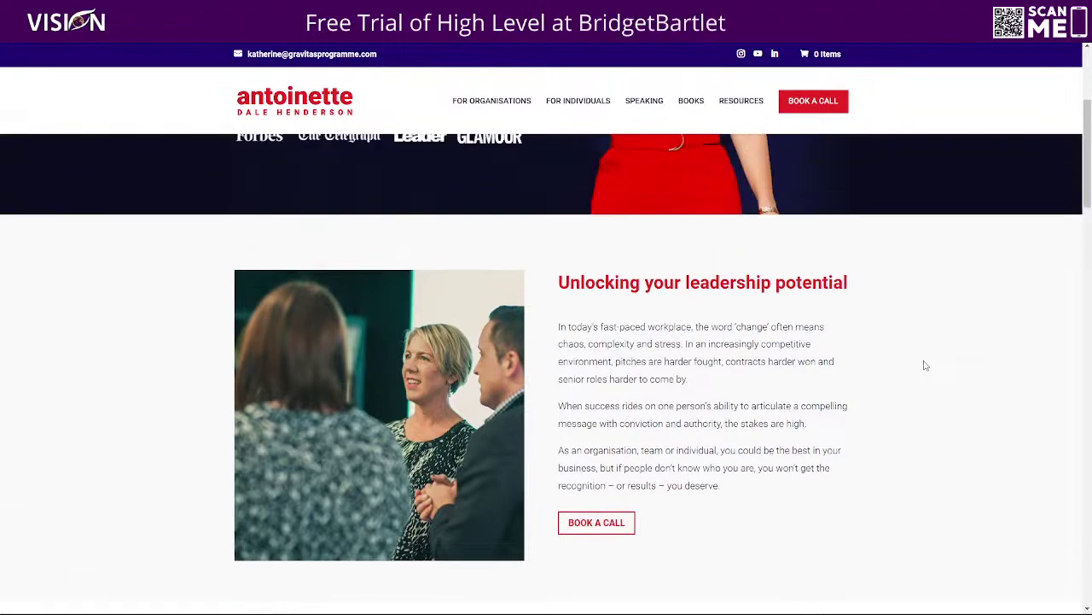
pyautogui.scroll(1, 924, 365)
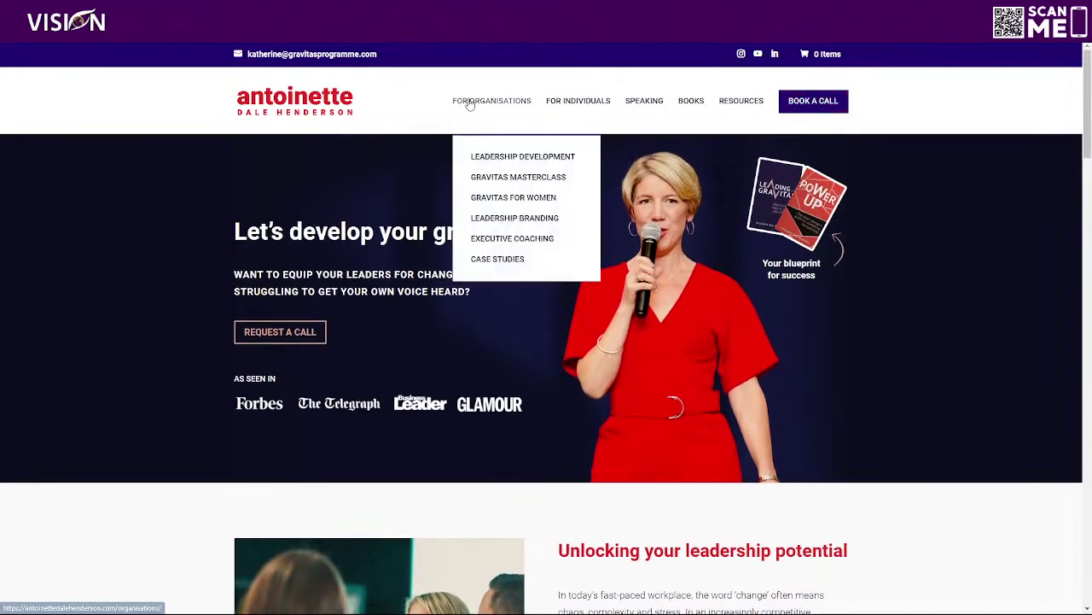
# Step: Compare the navigation menus of the gravitas coaching site and the nonprofit consulting site
pyautogui.moveTo(469, 102)
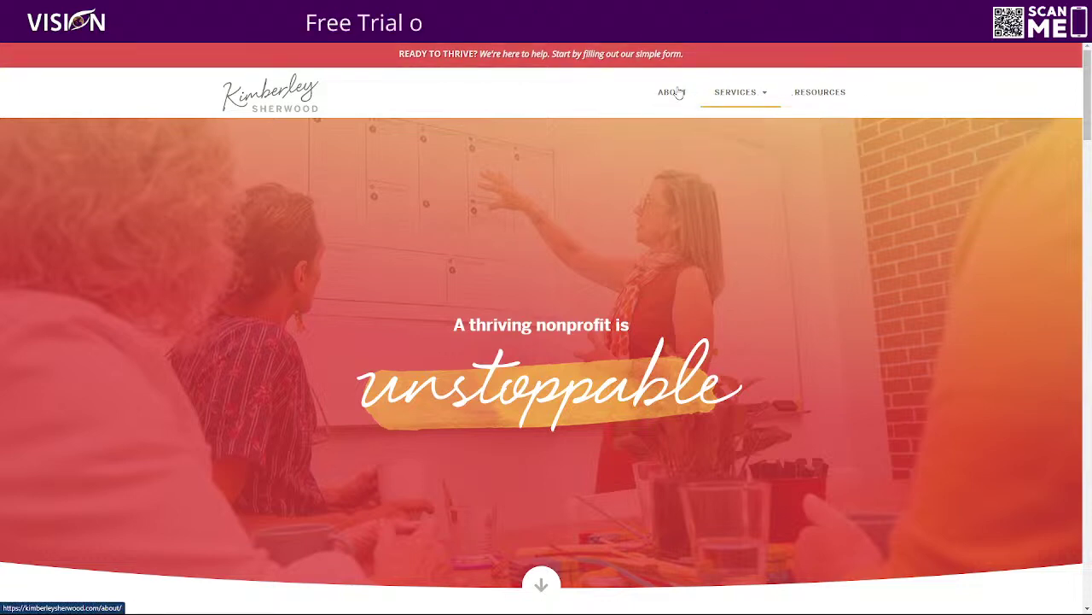
pyautogui.moveTo(709, 93)
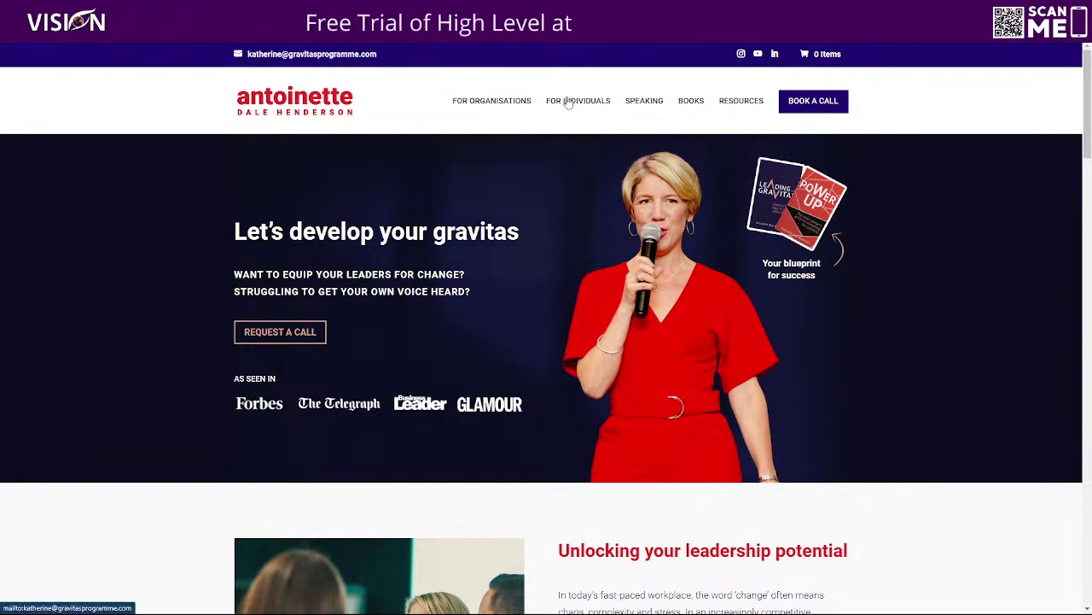
pyautogui.moveTo(570, 115)
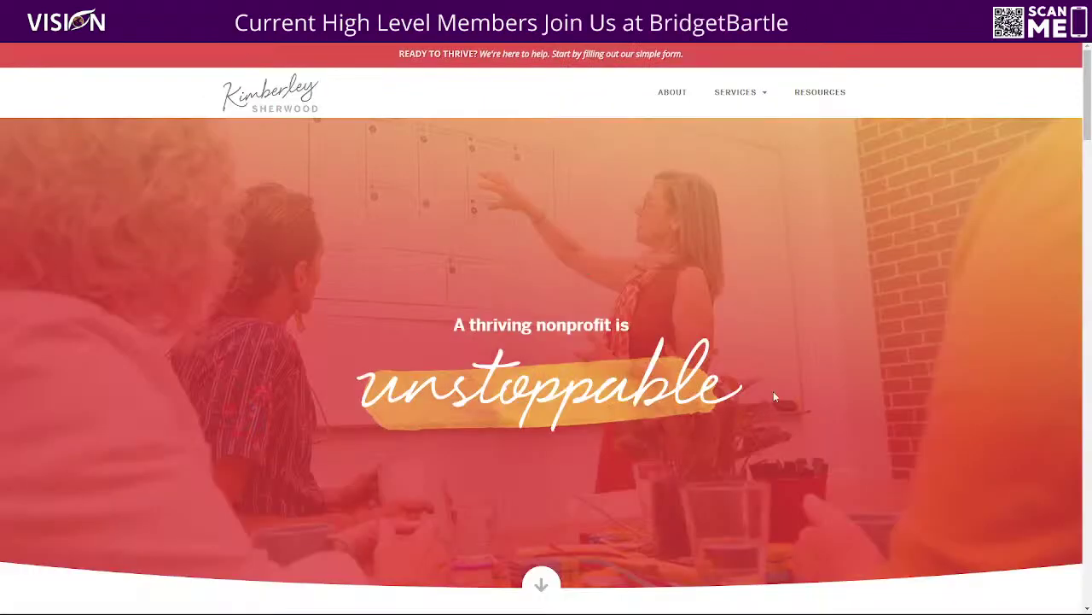
# Step: Examine the nonprofit consulting site's home page, including its focus areas, service cards, case study, articles, call-to-action and newsletter form
pyautogui.scroll(-10, 922, 398)
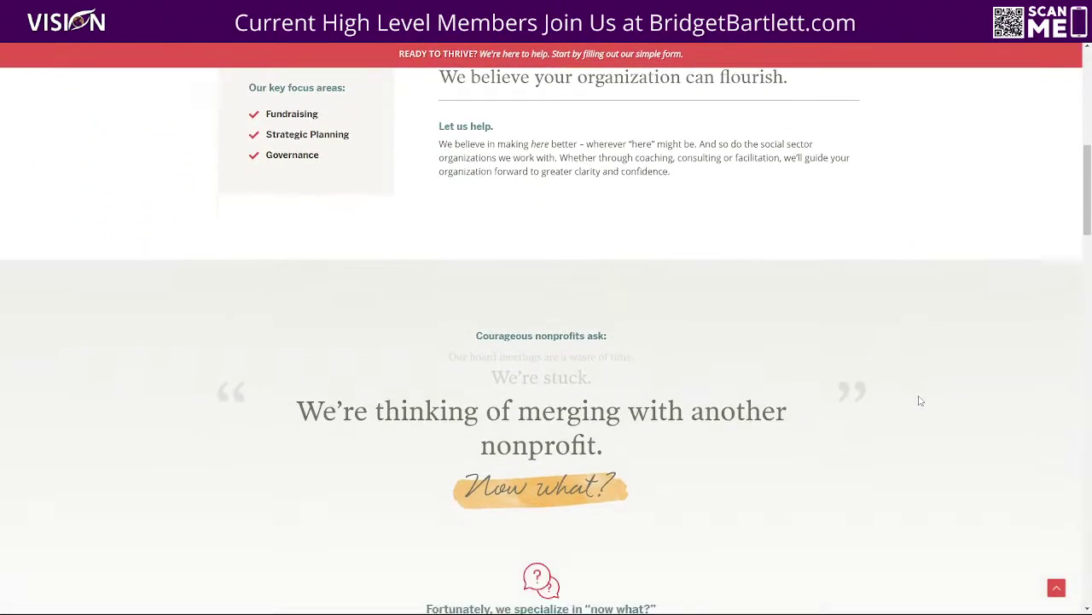
pyautogui.scroll(-7, 924, 397)
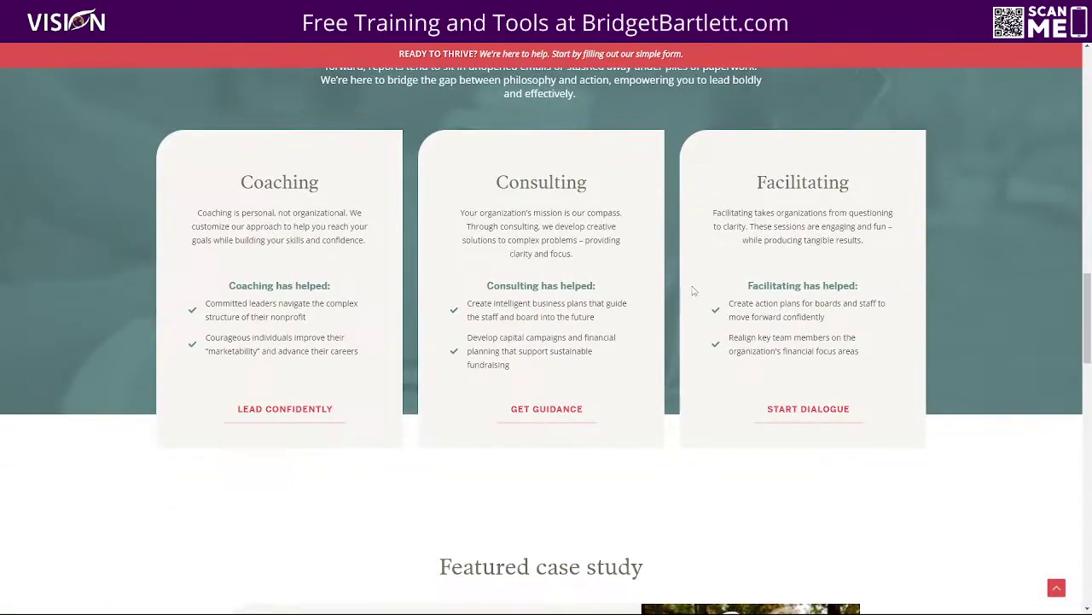
pyautogui.scroll(-5, 693, 291)
pyautogui.scroll(-2, 407, 309)
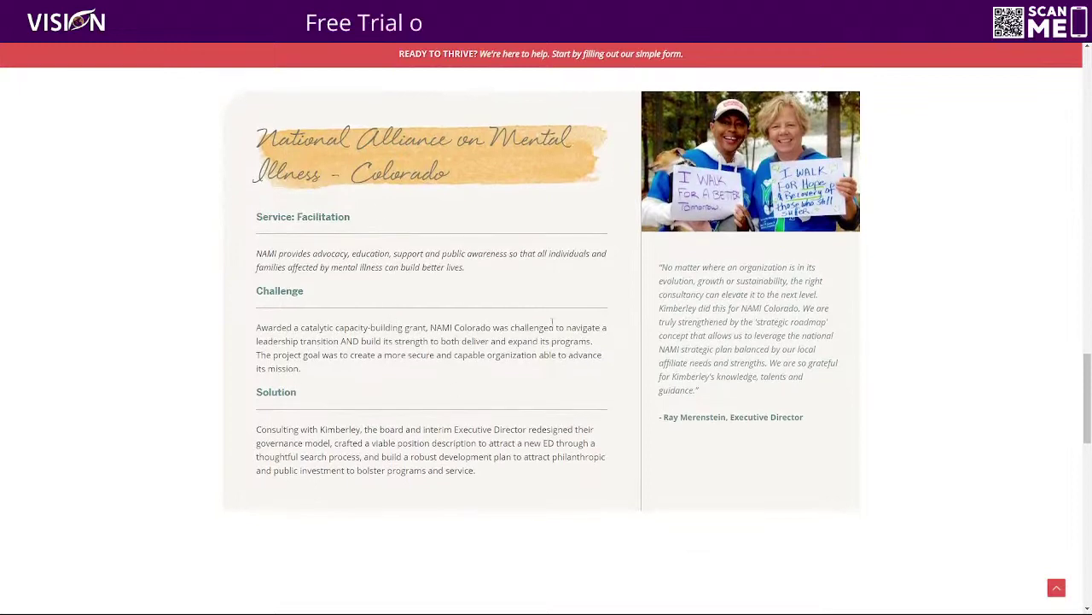
pyautogui.scroll(-6, 553, 323)
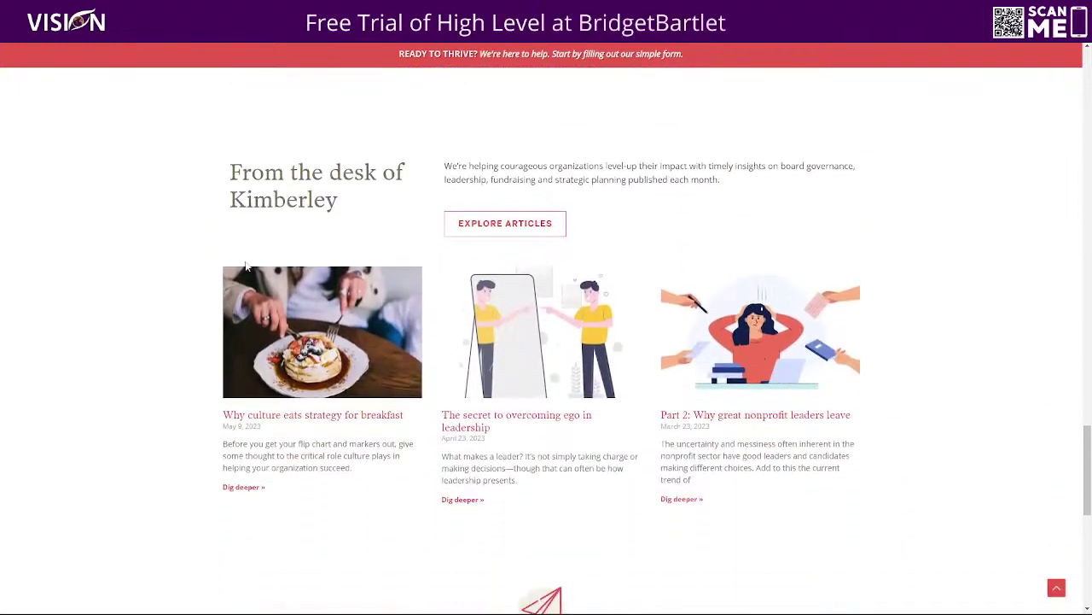
pyautogui.scroll(-5, 605, 398)
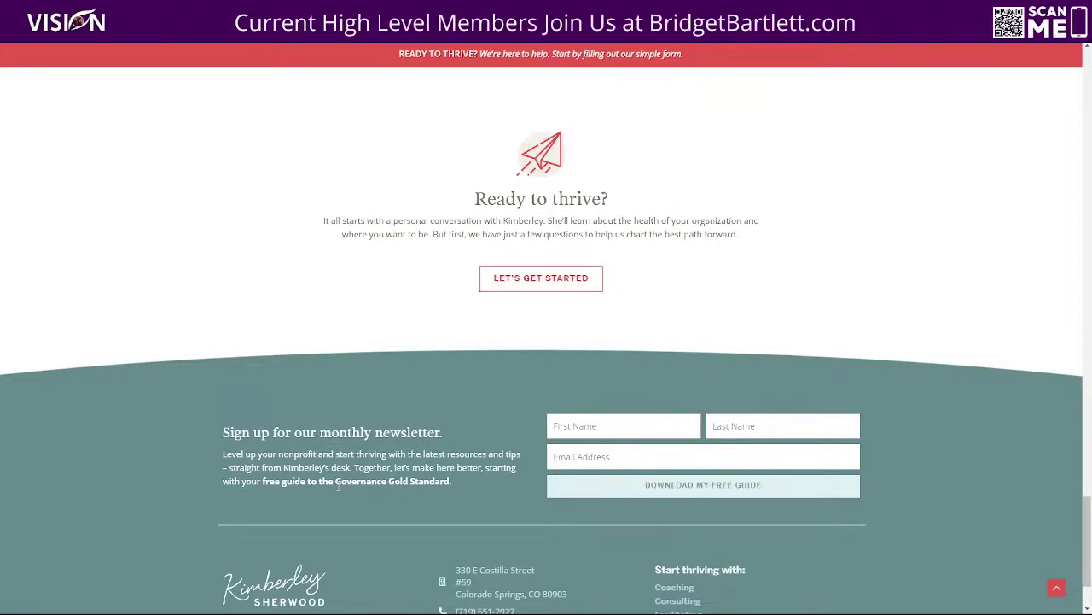
pyautogui.scroll(-2, 384, 443)
pyautogui.scroll(8, 450, 391)
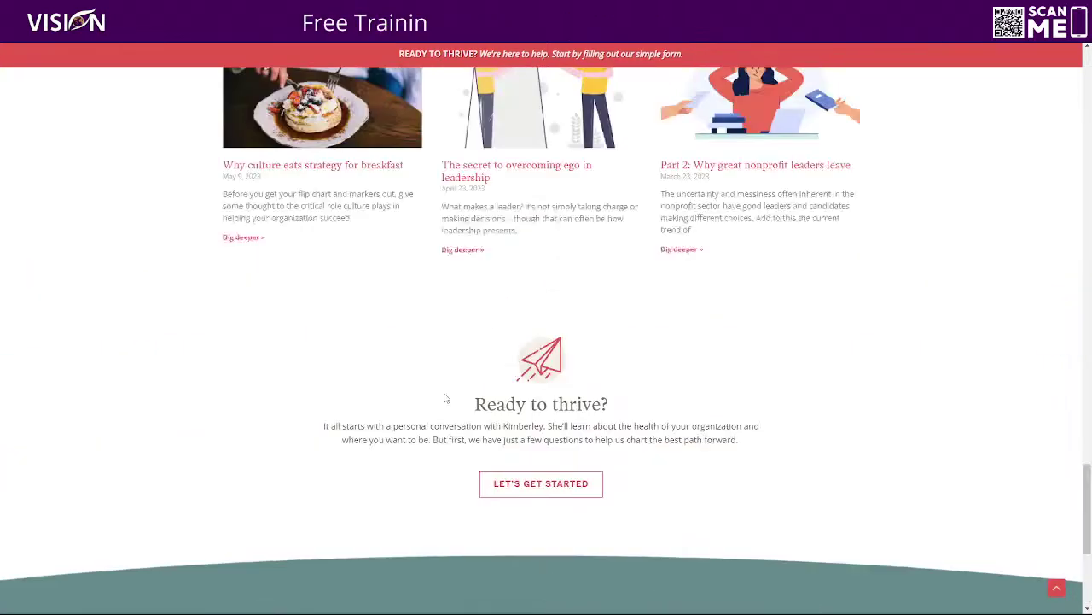
pyautogui.scroll(15, 445, 399)
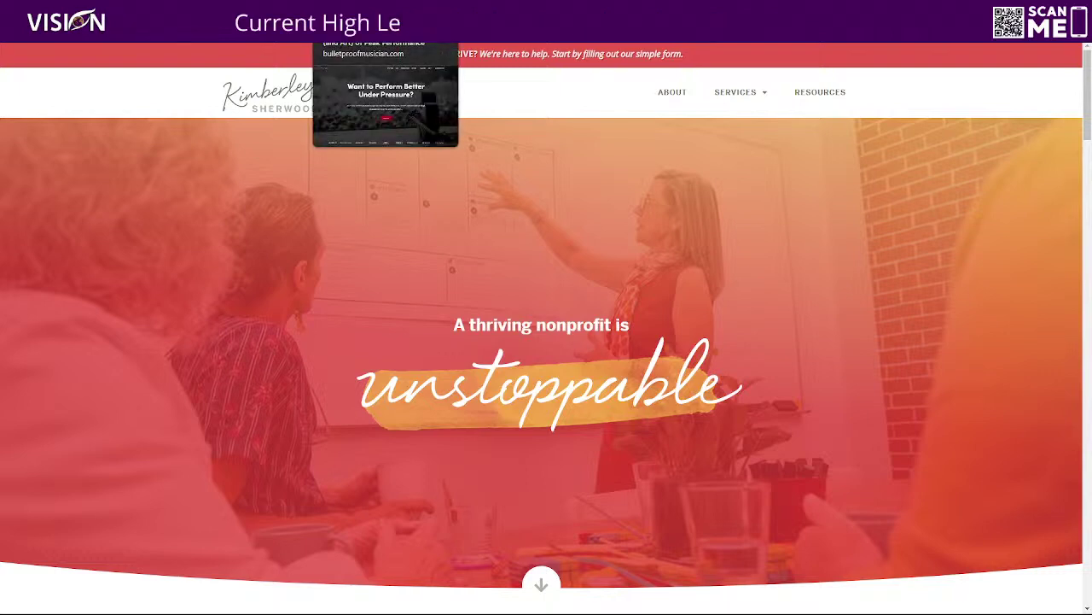
# Step: Open the Bulletproof Musician site and highlight its headline "Want to Perform Better Under Pressure?" and the subheading text beneath it
pyautogui.click(401, 26)
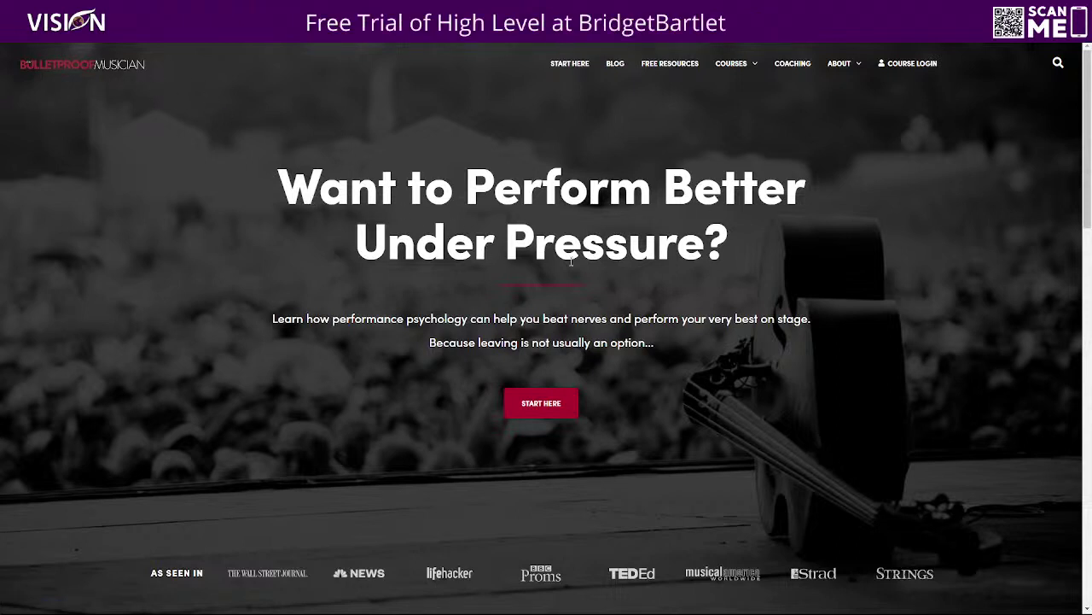
pyautogui.moveTo(264, 173); pyautogui.dragTo(772, 256)
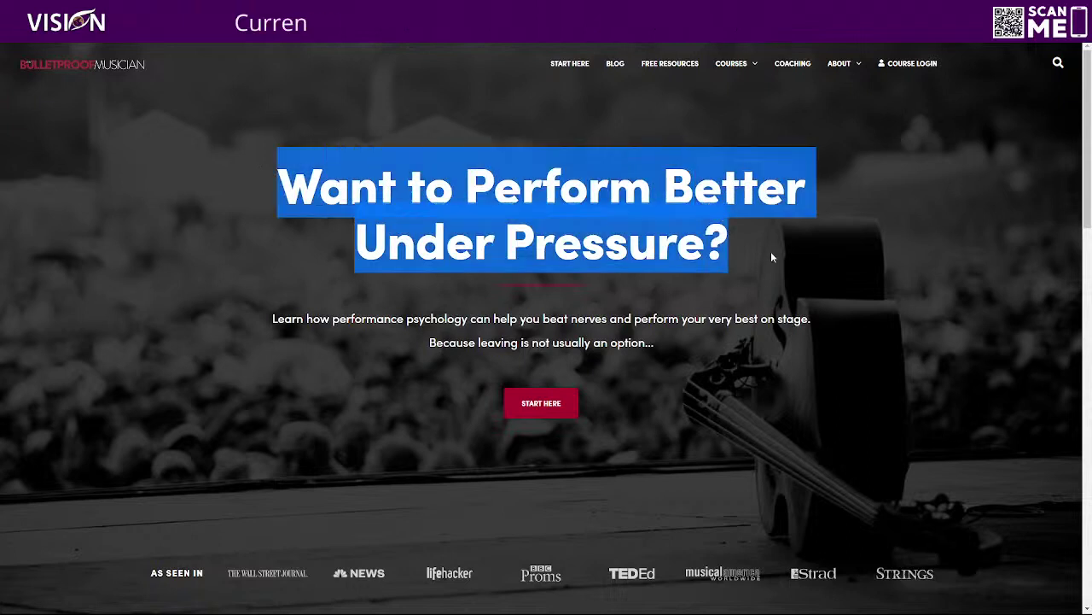
pyautogui.click(276, 190)
pyautogui.moveTo(276, 189); pyautogui.dragTo(785, 234)
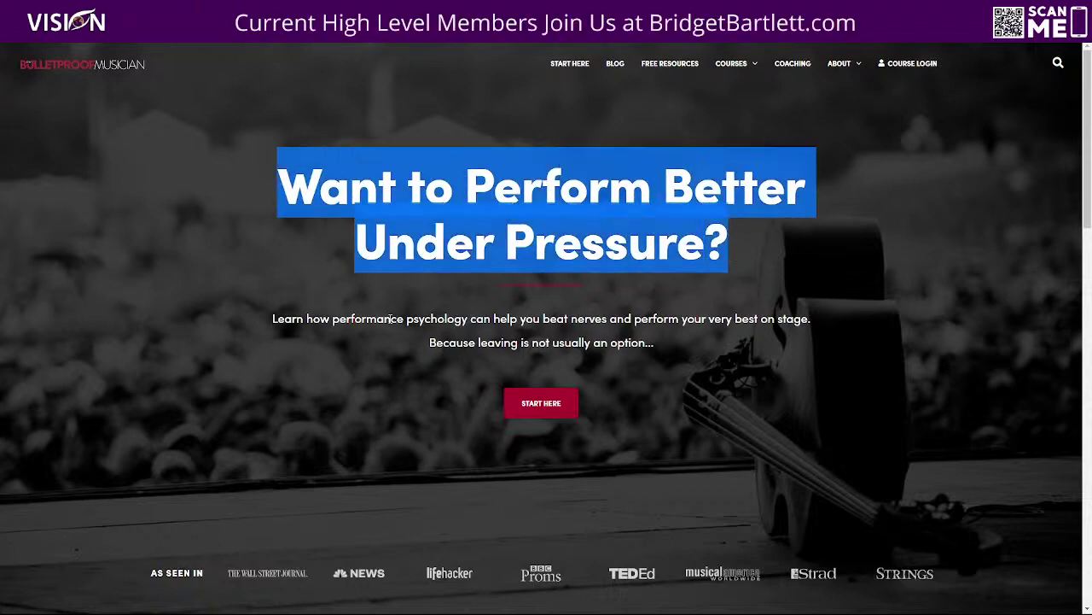
pyautogui.moveTo(271, 318); pyautogui.dragTo(652, 343)
pyautogui.moveTo(652, 342); pyautogui.dragTo(671, 346)
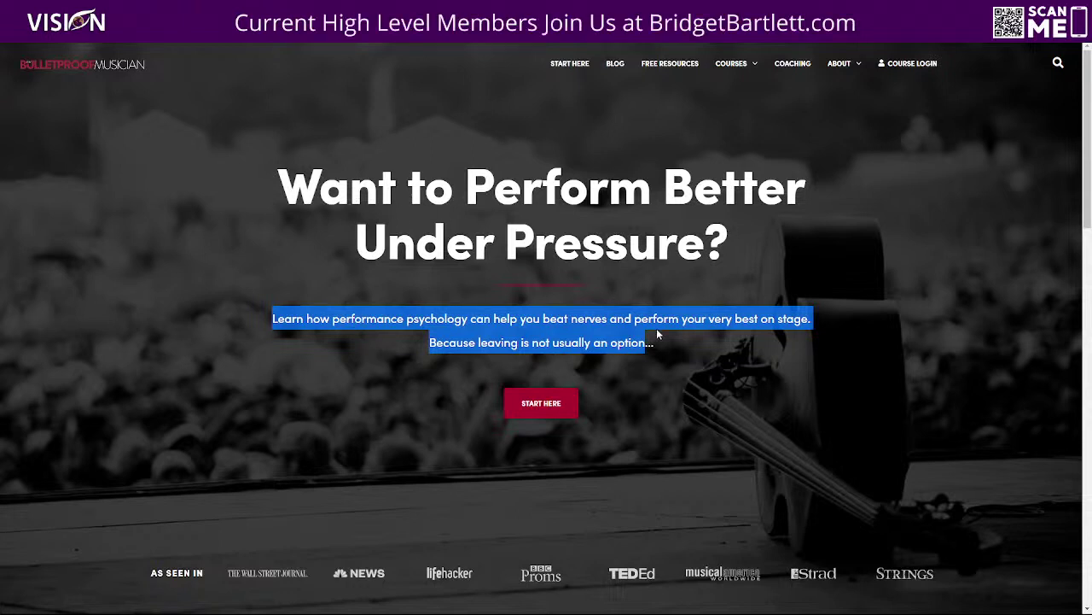
# Step: Open the Bulletproof Musician site's Start Here page and examine its articles, interviews, quiz and weekly newsletter sections
pyautogui.scroll(-2, 666, 349)
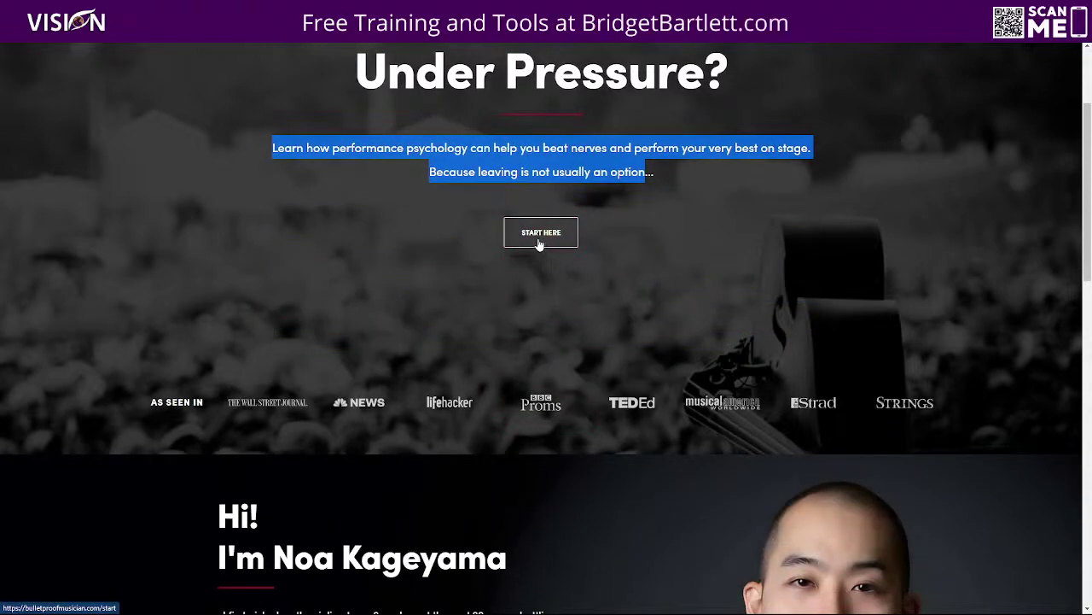
pyautogui.click(541, 239)
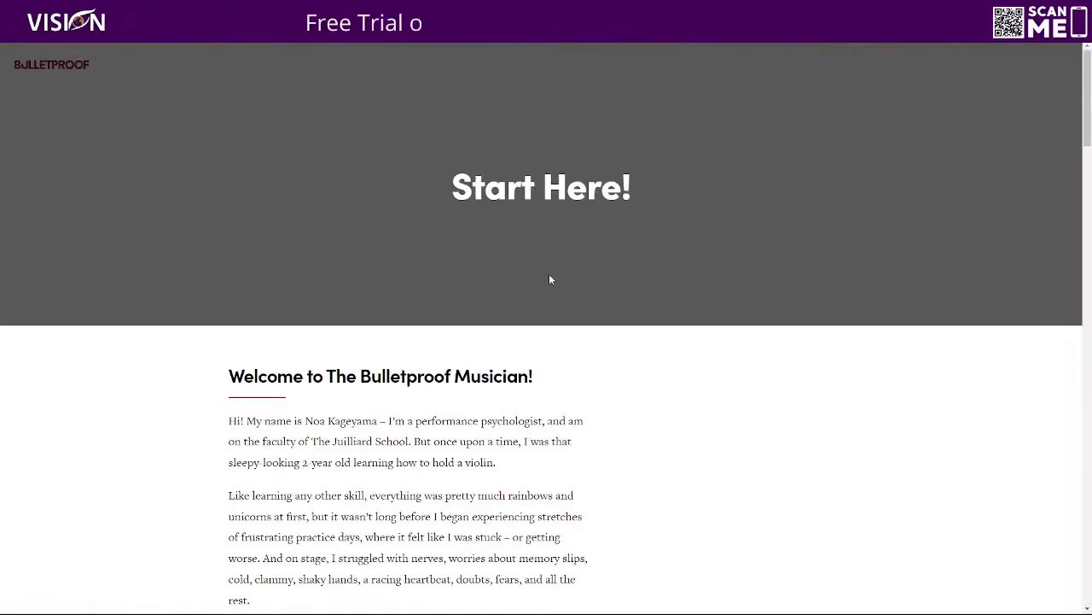
pyautogui.scroll(-15, 538, 308)
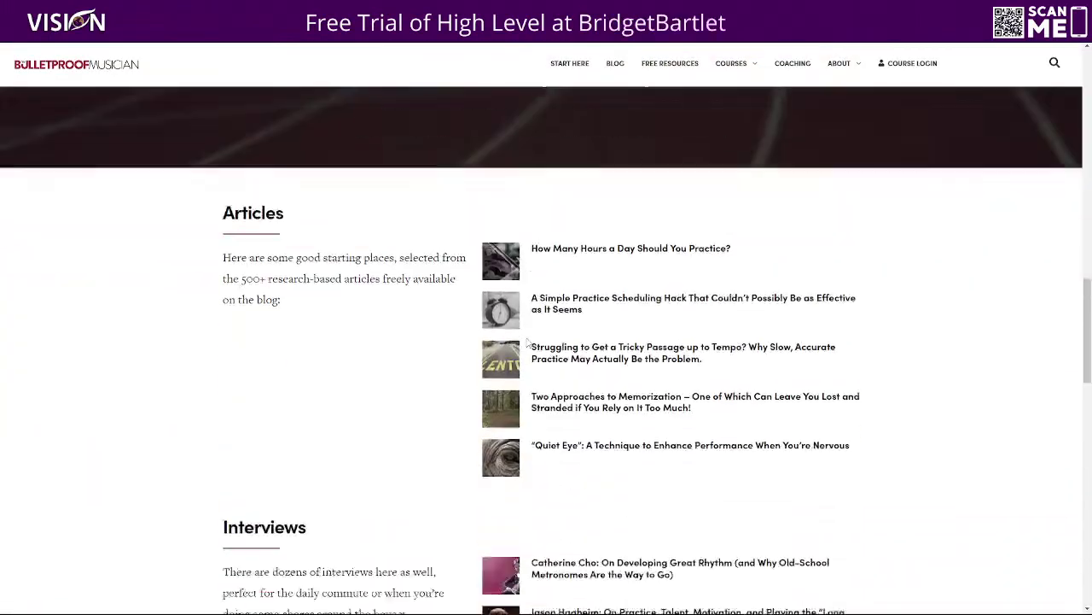
pyautogui.scroll(-15, 528, 343)
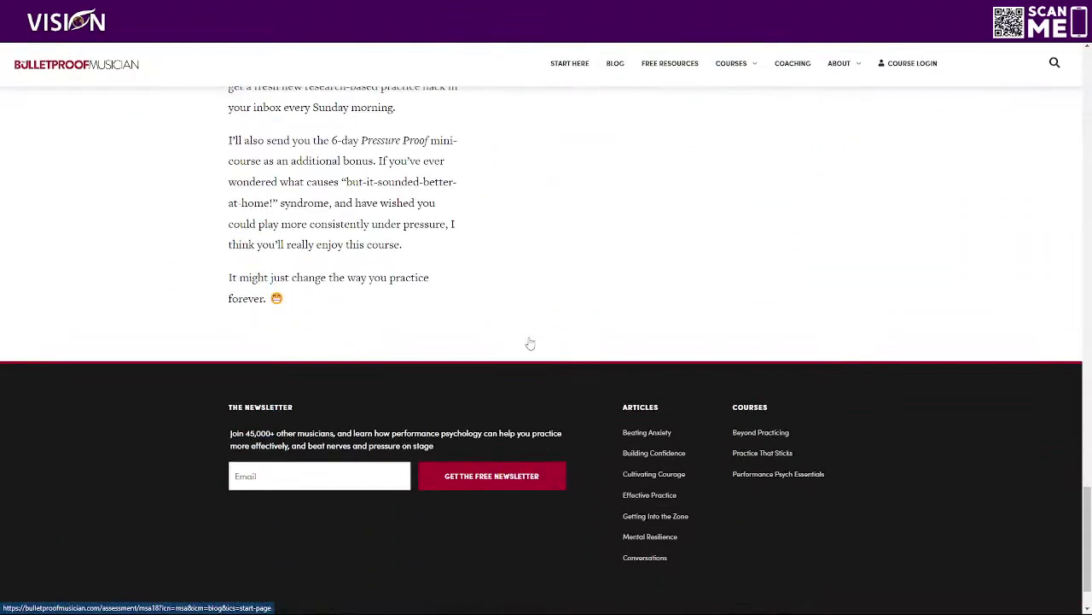
pyautogui.scroll(10, 530, 343)
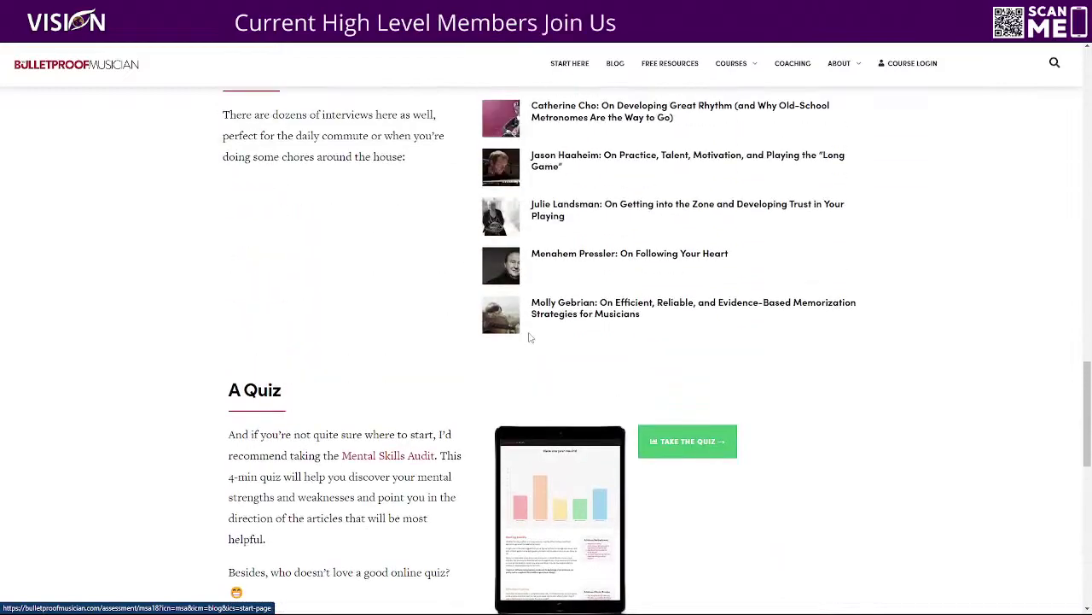
pyautogui.scroll(8, 528, 337)
pyautogui.scroll(-7, 528, 337)
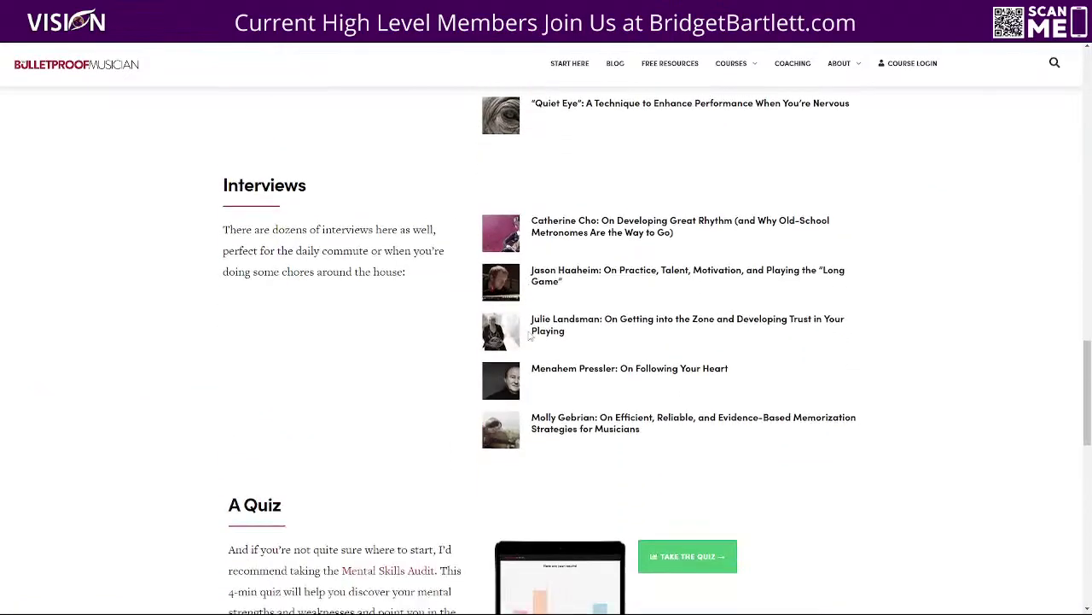
pyautogui.scroll(-3, 529, 337)
pyautogui.scroll(-2, 398, 376)
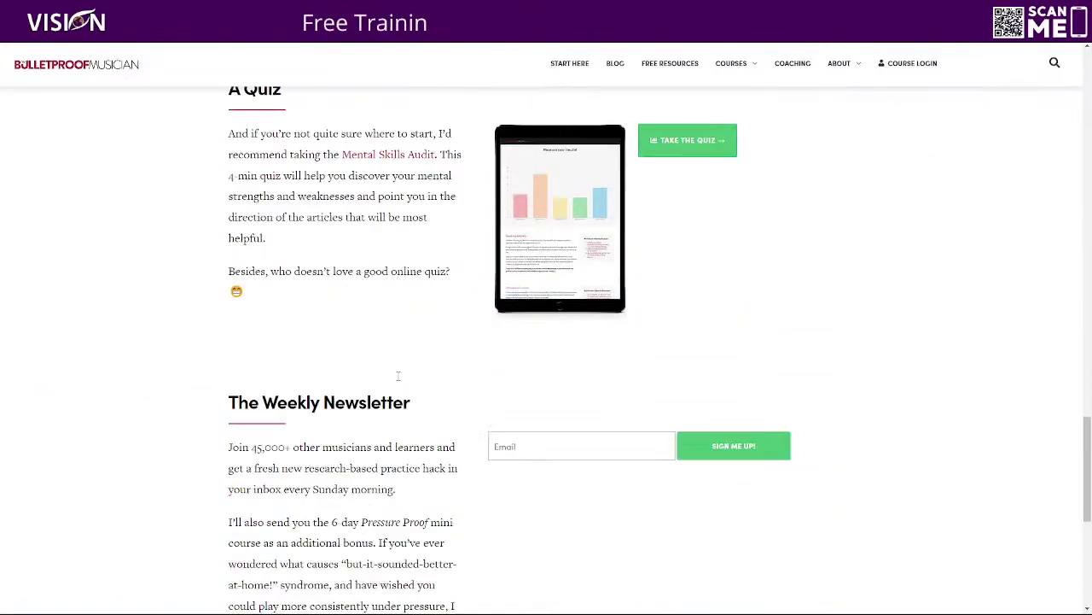
pyautogui.scroll(-4, 398, 375)
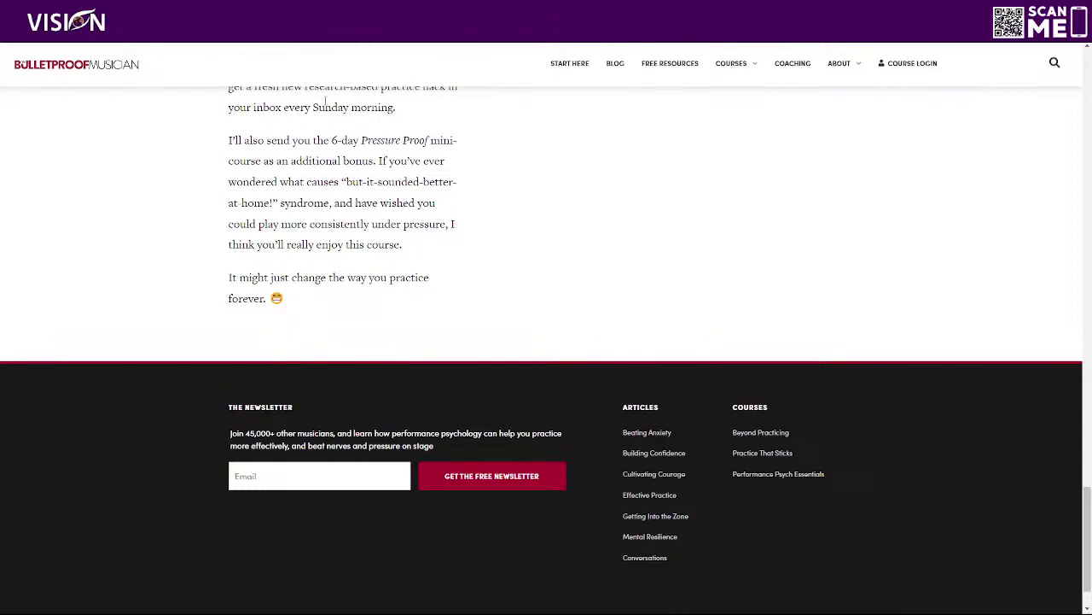
# Step: Return to the Bulletproof Musician home page and review its hero, press logos, introduction, "A Few Ways to Begin" cards and newsletter footer
pyautogui.press('Home')
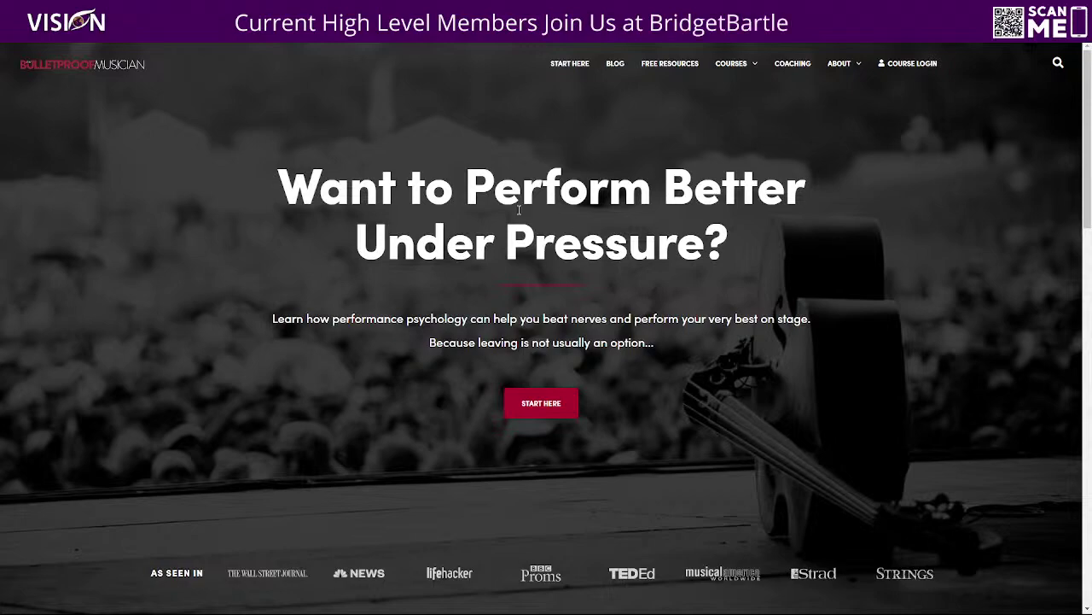
pyautogui.scroll(-6, 792, 555)
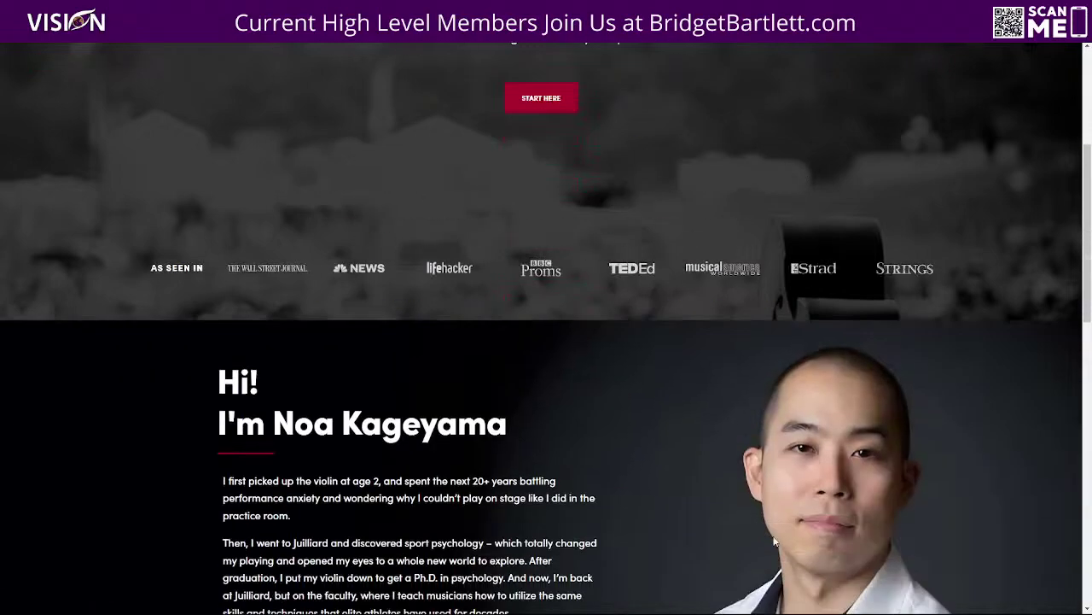
pyautogui.scroll(-5, 500, 265)
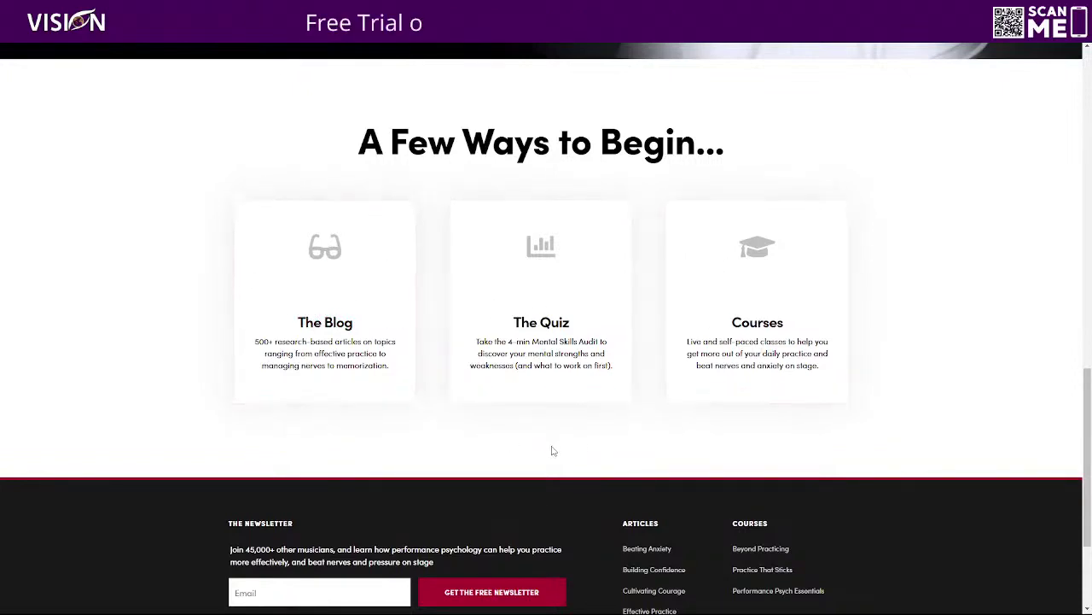
pyautogui.scroll(-3, 538, 452)
pyautogui.scroll(8, 580, 433)
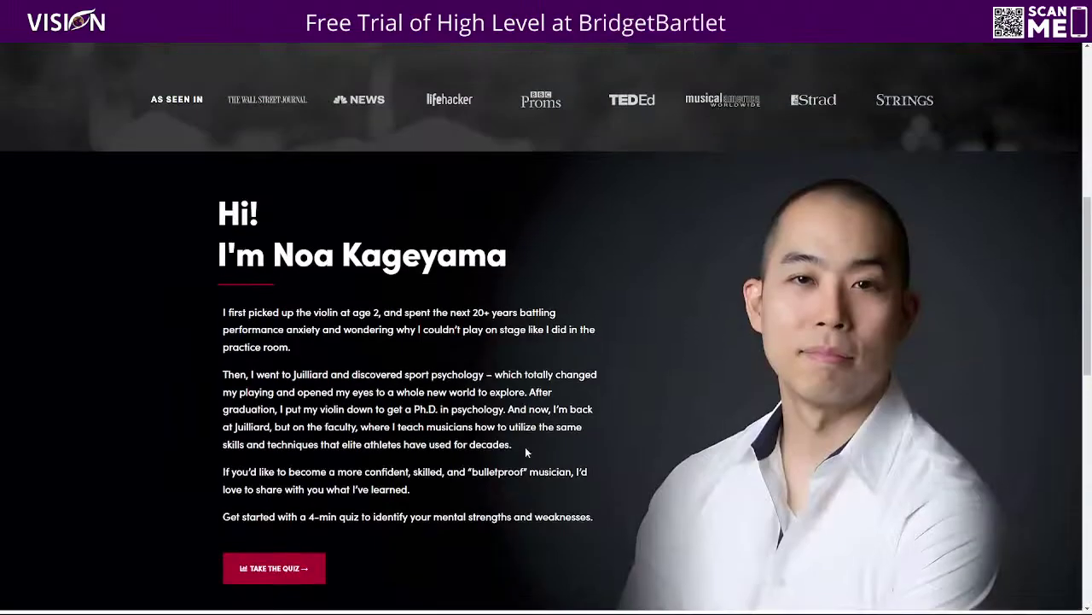
pyautogui.scroll(5, 496, 416)
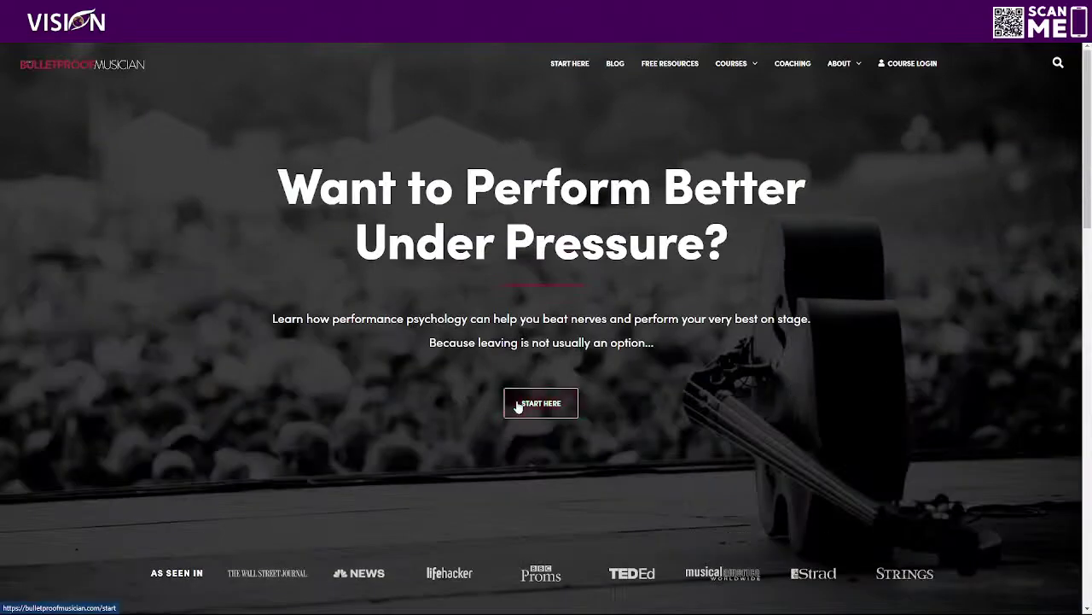
pyautogui.scroll(-10, 394, 476)
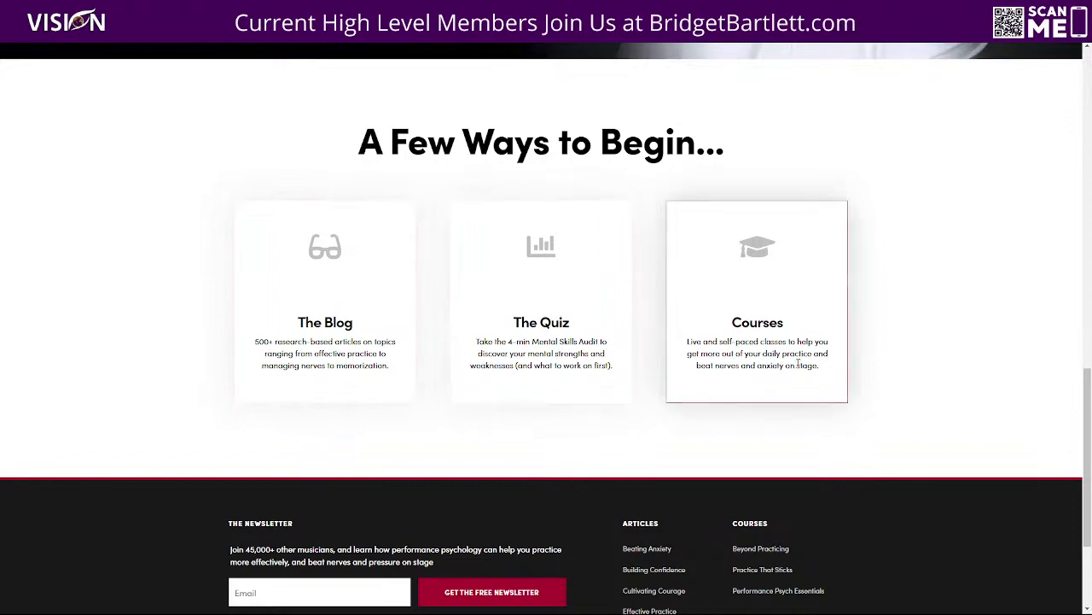
pyautogui.scroll(-3, 873, 382)
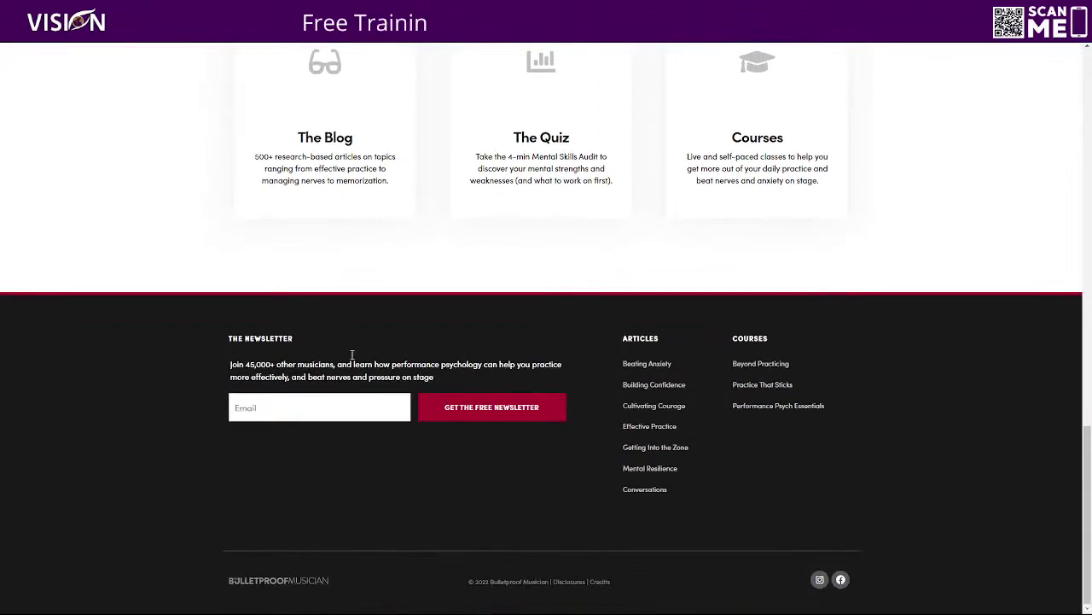
pyautogui.scroll(10, 880, 383)
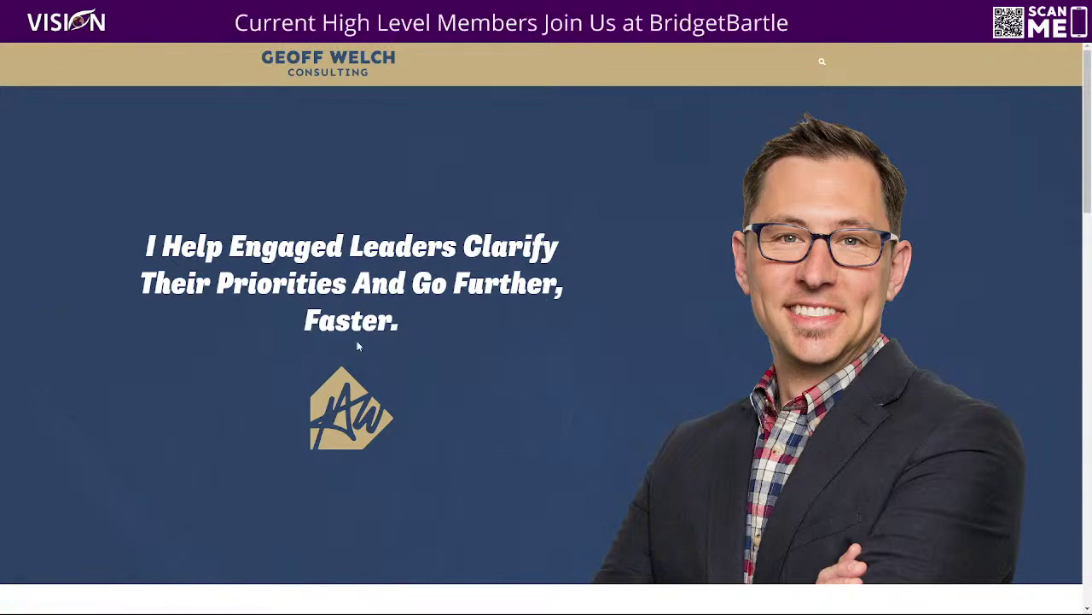
# Step: Examine the leadership consulting site's home page, covering the "Everyone Gets Stuck" free download form and the client testimonials
pyautogui.scroll(-5, 527, 376)
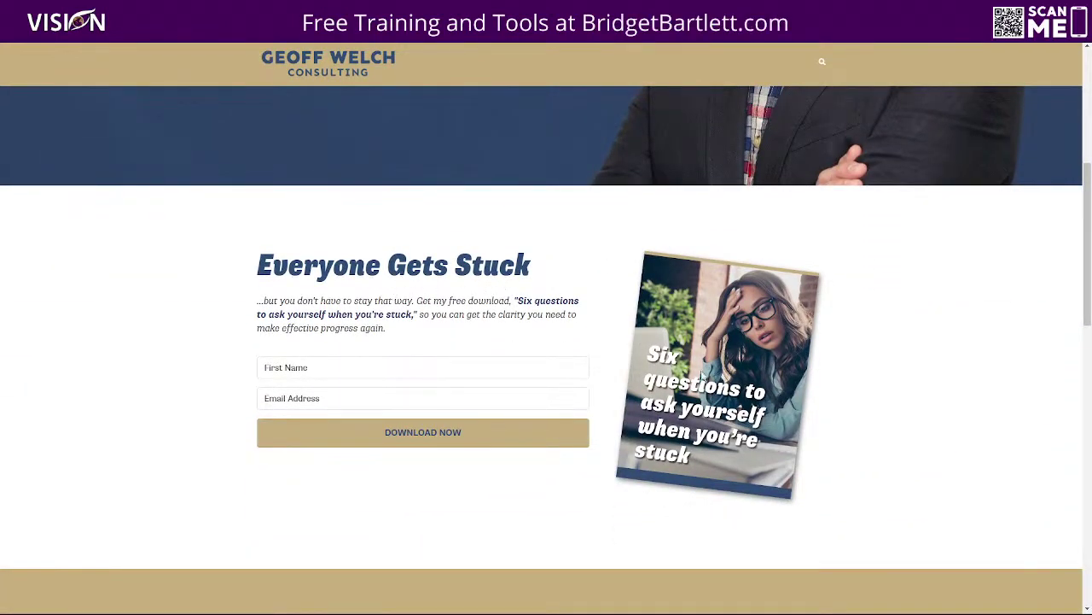
pyautogui.scroll(-1, 626, 374)
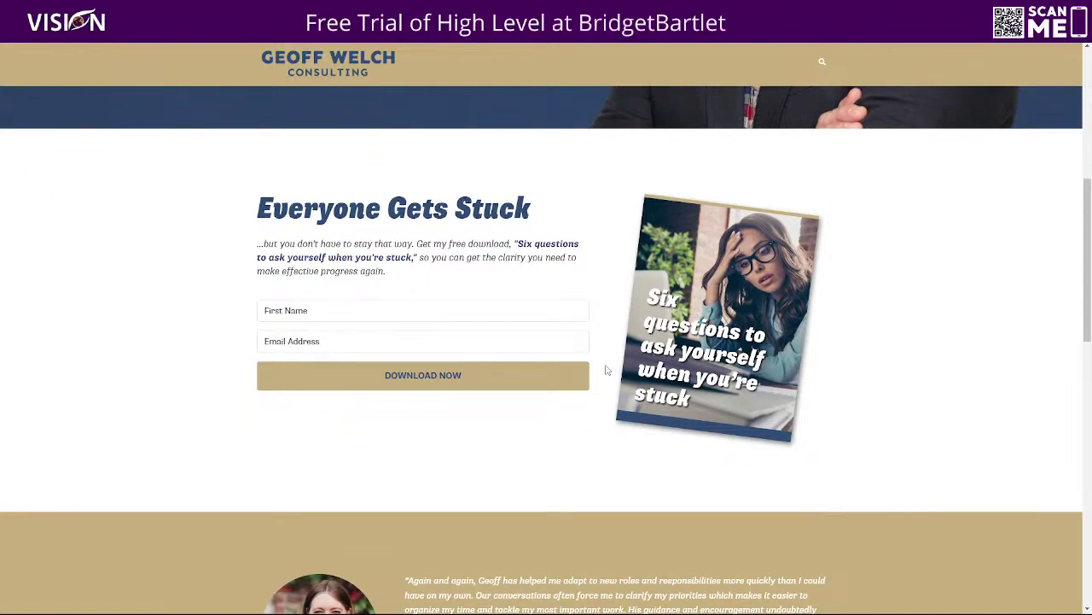
pyautogui.scroll(-2, 607, 369)
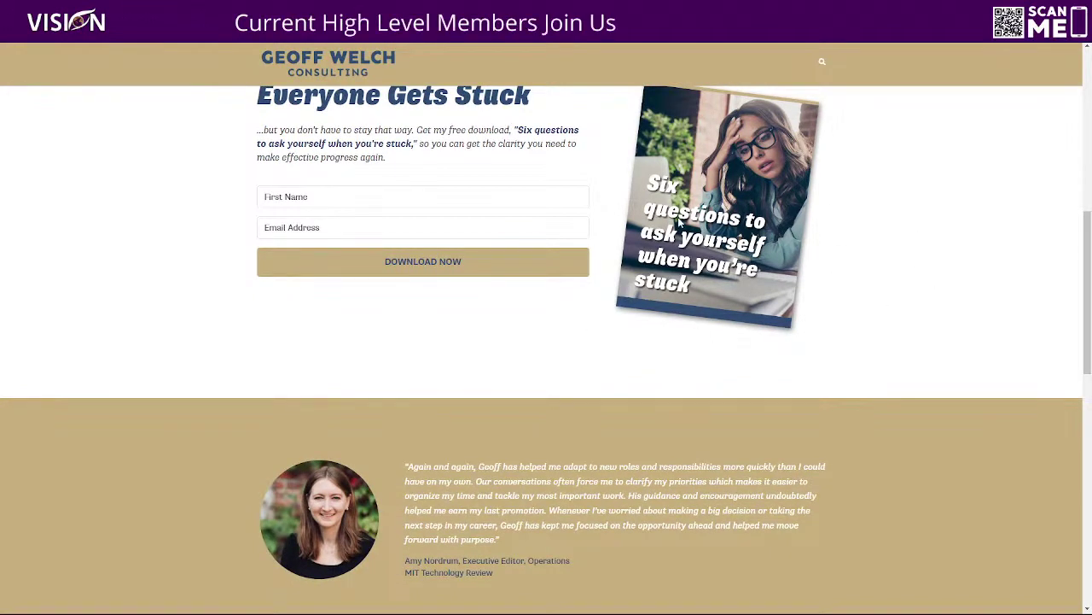
pyautogui.scroll(-1, 531, 341)
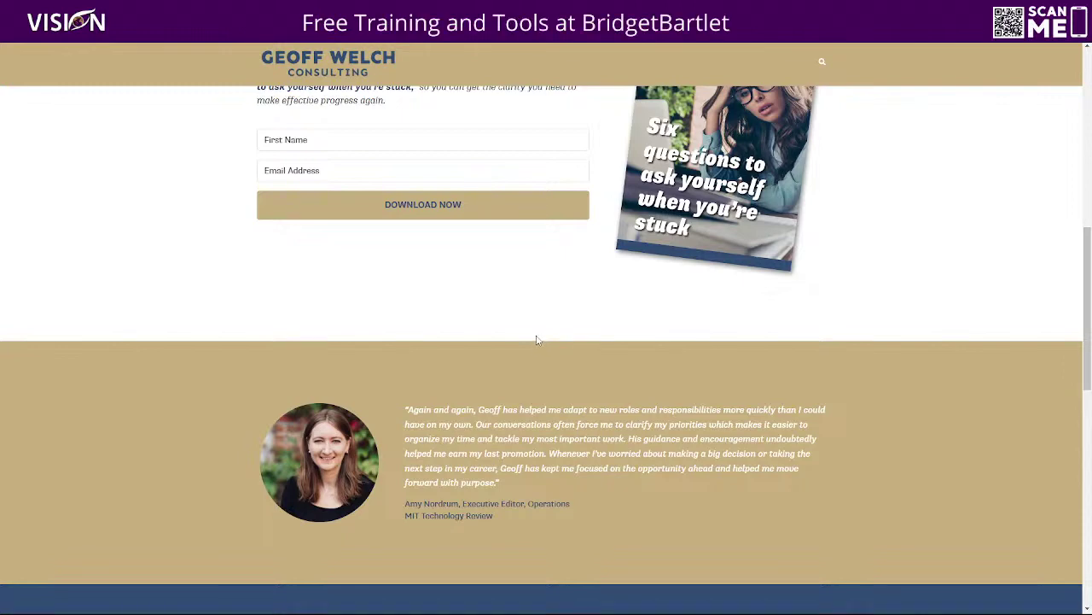
pyautogui.scroll(-3, 536, 337)
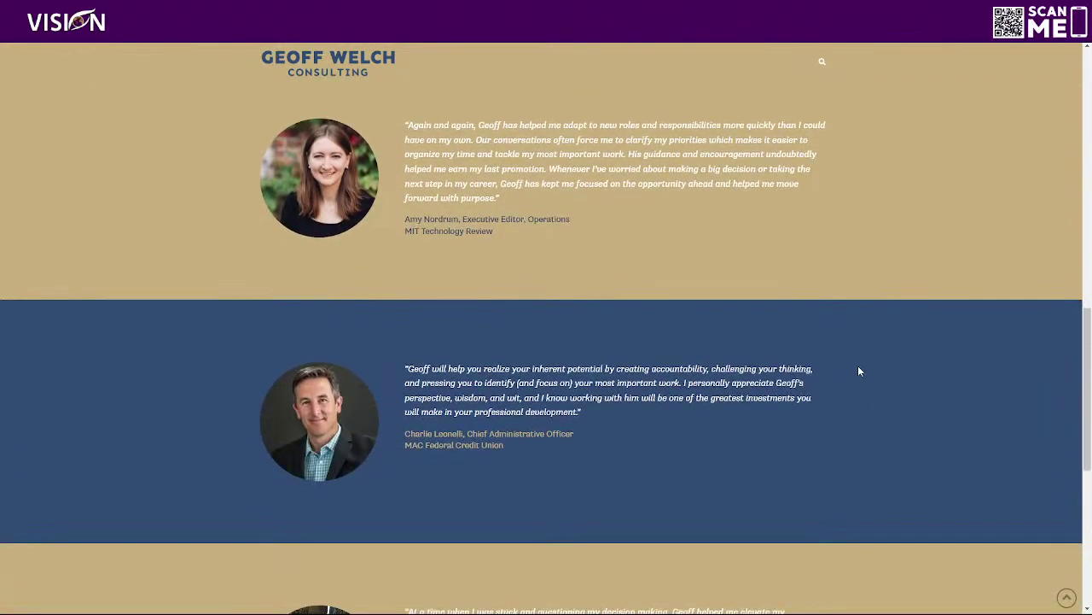
pyautogui.scroll(-1, 847, 366)
pyautogui.scroll(-3, 839, 374)
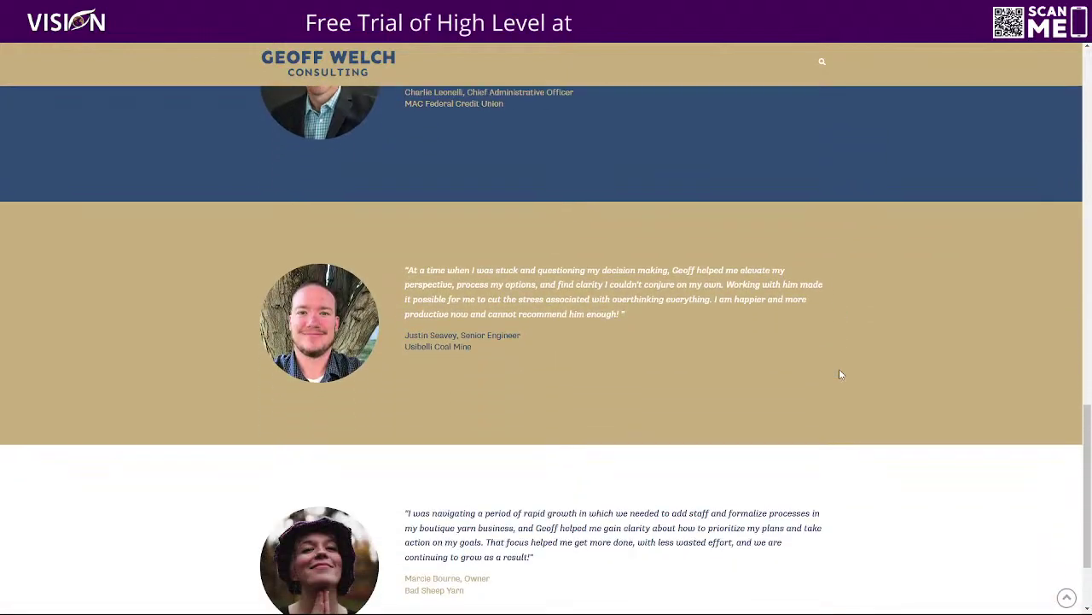
pyautogui.scroll(3, 839, 367)
pyautogui.scroll(-4, 496, 495)
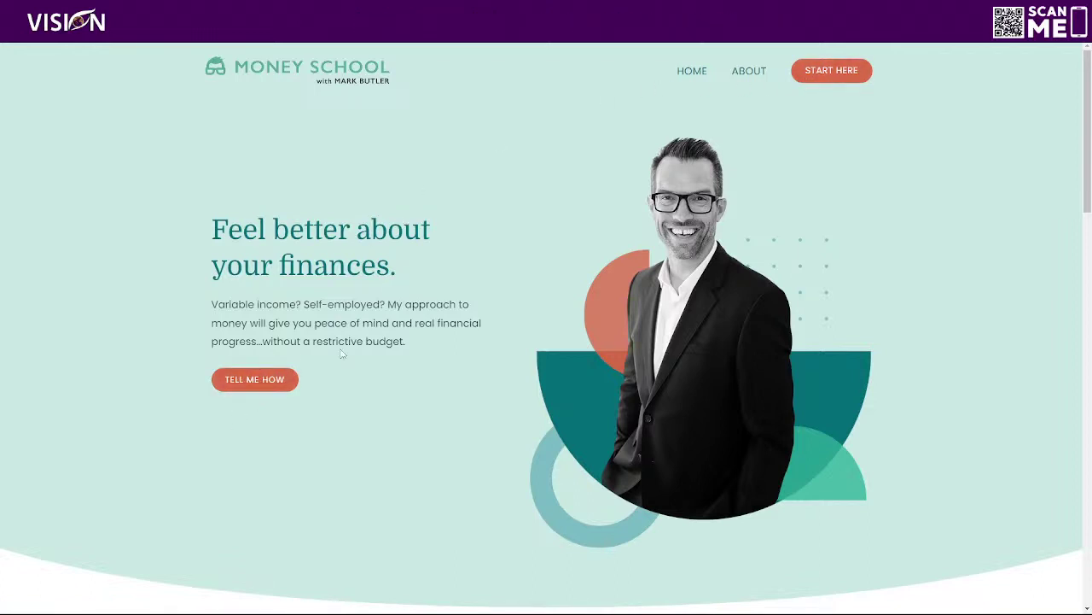
# Step: Open the Money School stories page from the hero's call-to-action, review its sign-up form and introduction, and return to the home page
pyautogui.scroll(-3, 335, 375)
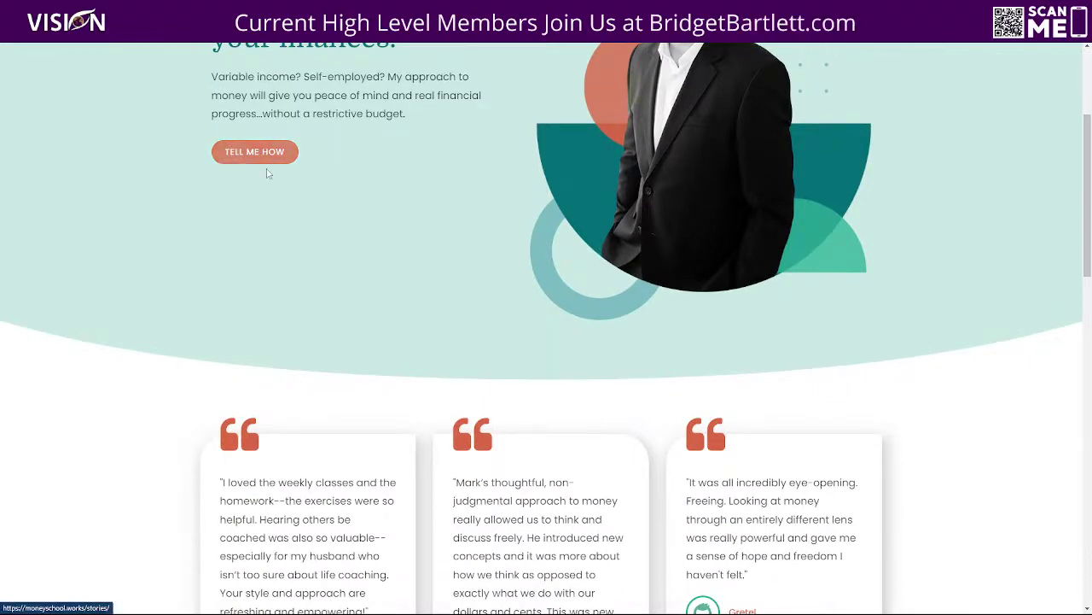
pyautogui.click(267, 173)
pyautogui.scroll(-4, 430, 183)
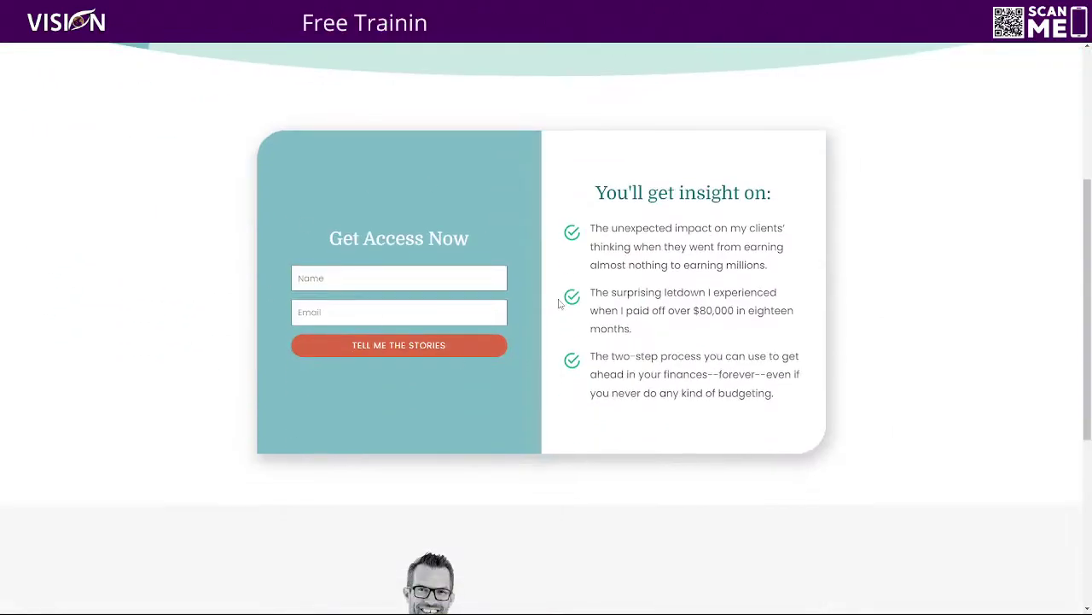
pyautogui.scroll(-4, 497, 373)
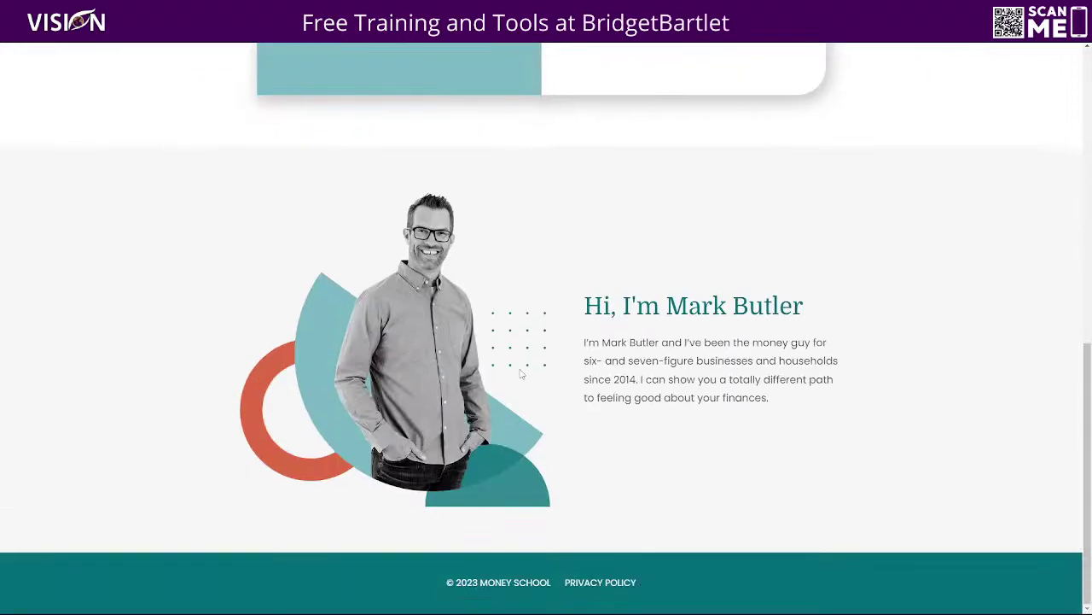
pyautogui.scroll(4, 108, 404)
pyautogui.scroll(4, 109, 405)
pyautogui.click(16, 32)
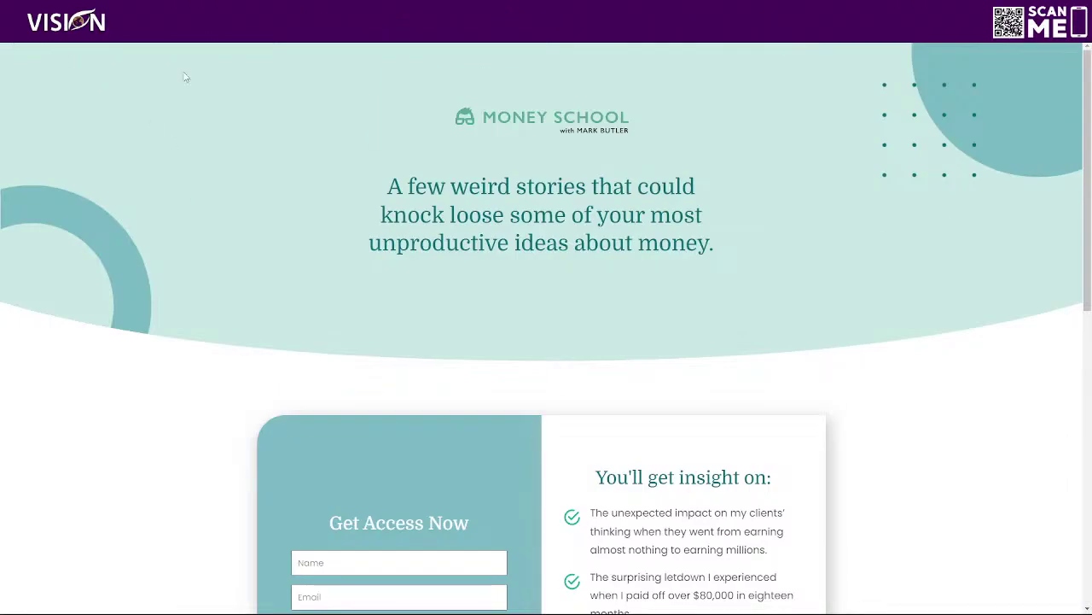
# Step: Review the rest of the Money School home page, including its testimonials, owner introduction and closing "Tell Me the Stories" call-to-action
pyautogui.scroll(-5, 491, 410)
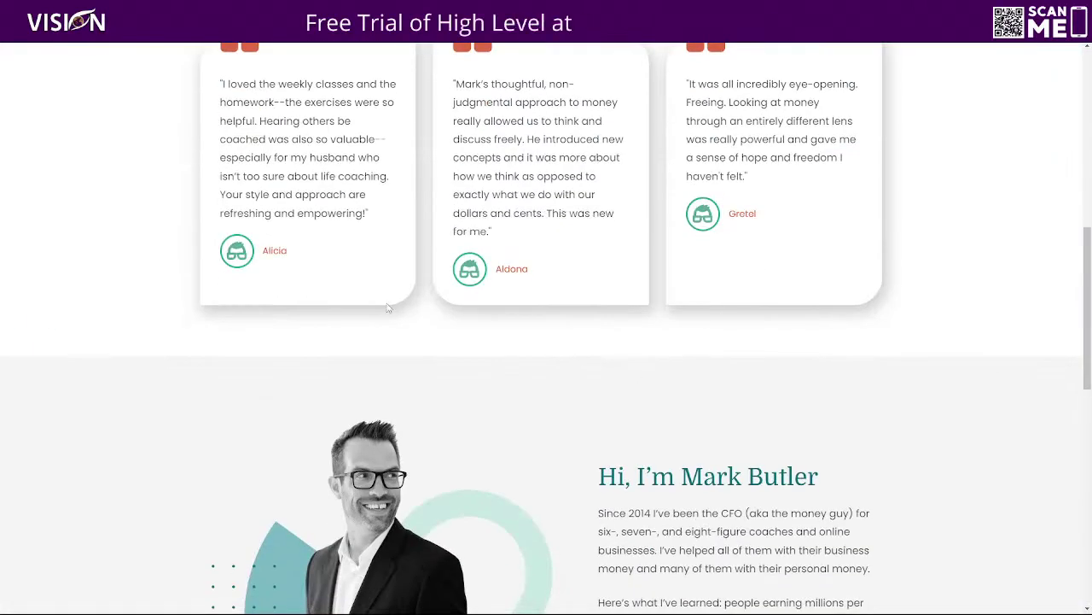
pyautogui.scroll(-5, 600, 186)
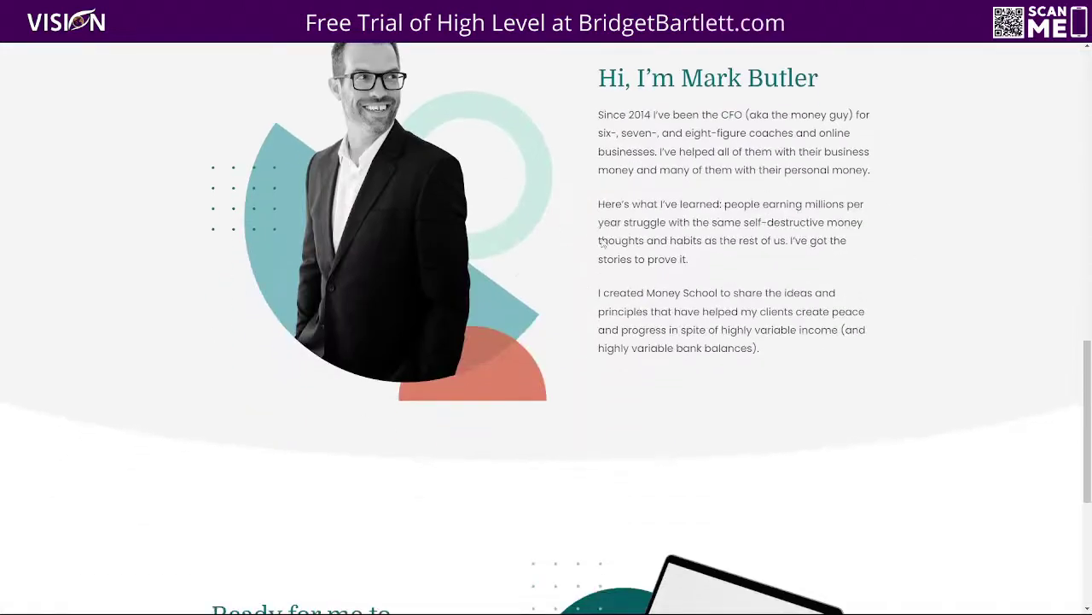
pyautogui.scroll(-5, 603, 242)
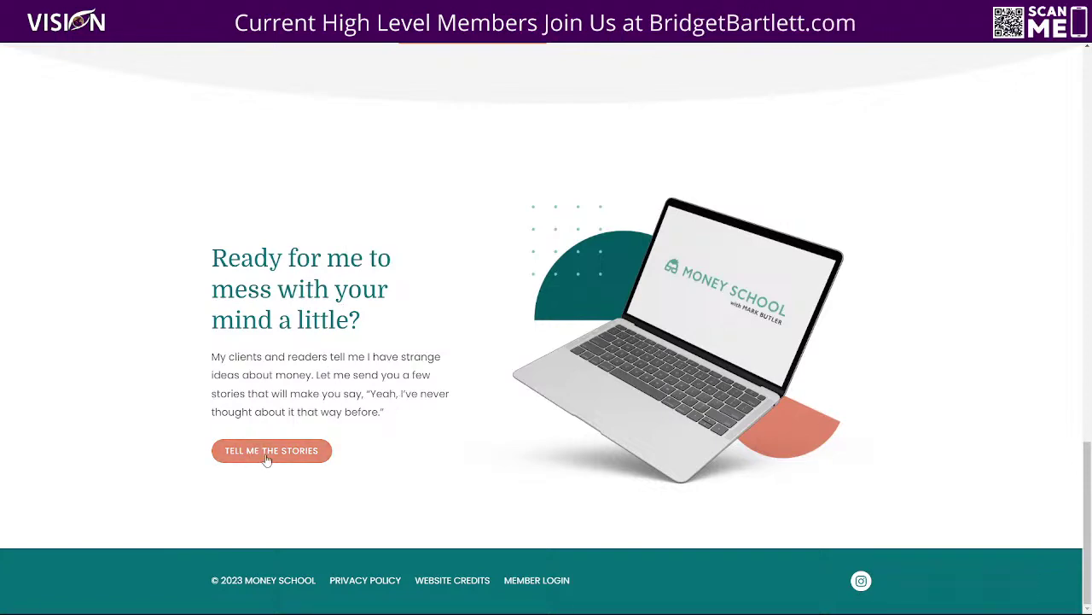
pyautogui.scroll(10, 476, 438)
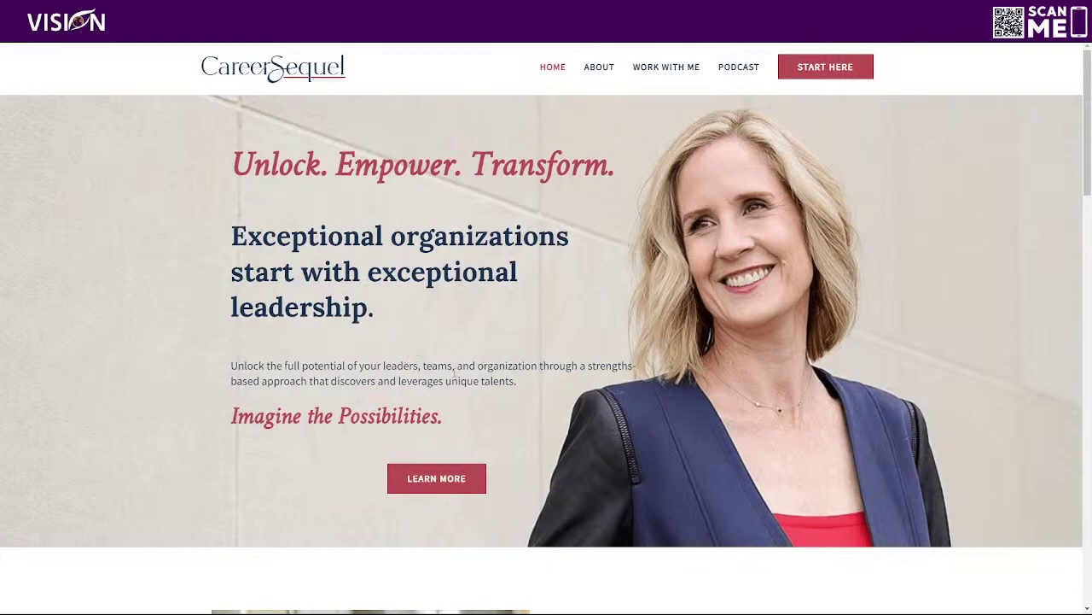
# Step: Examine the CareerSequel home page's hero message, call-to-action and "I'm a Potentialist" introduction
pyautogui.scroll(-2, 358, 442)
pyautogui.scroll(-3, 357, 442)
pyautogui.scroll(3, 409, 376)
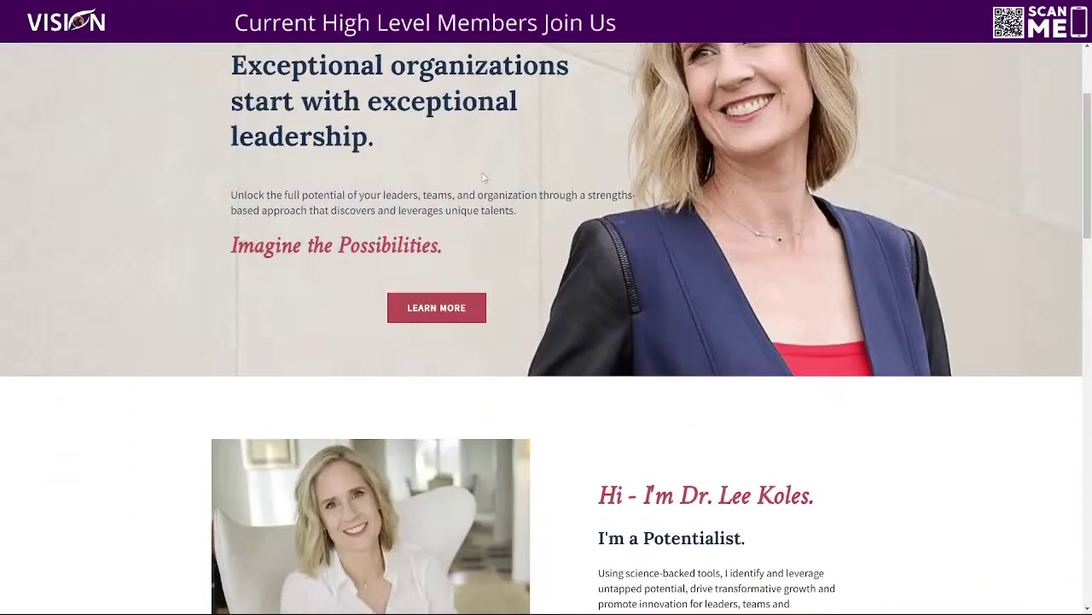
pyautogui.scroll(-4, 586, 377)
pyautogui.scroll(3, 524, 276)
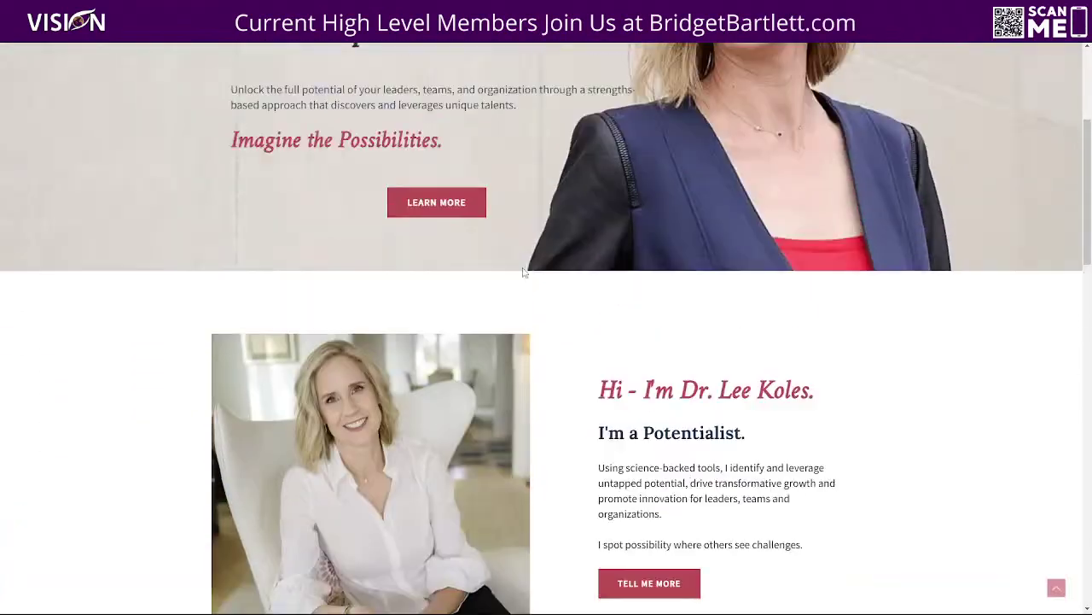
# Step: Open CareerSequel's "Work With Me" page, review its three ways to work together and free consultation call section, and return to the home page
pyautogui.click(626, 276)
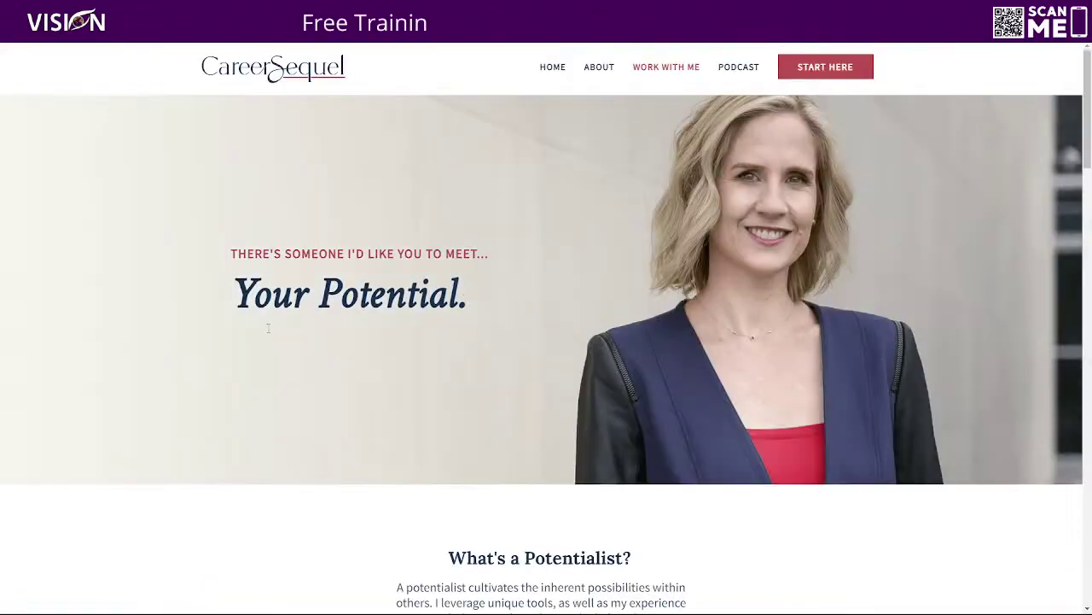
pyautogui.scroll(-10, 406, 344)
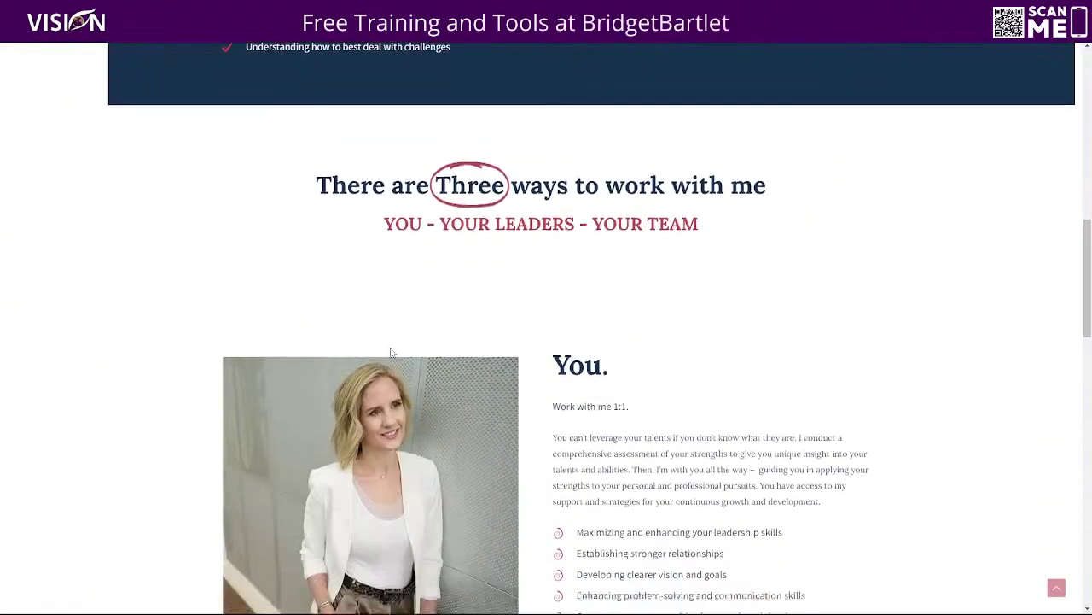
pyautogui.scroll(-12, 391, 351)
pyautogui.scroll(-1, 394, 352)
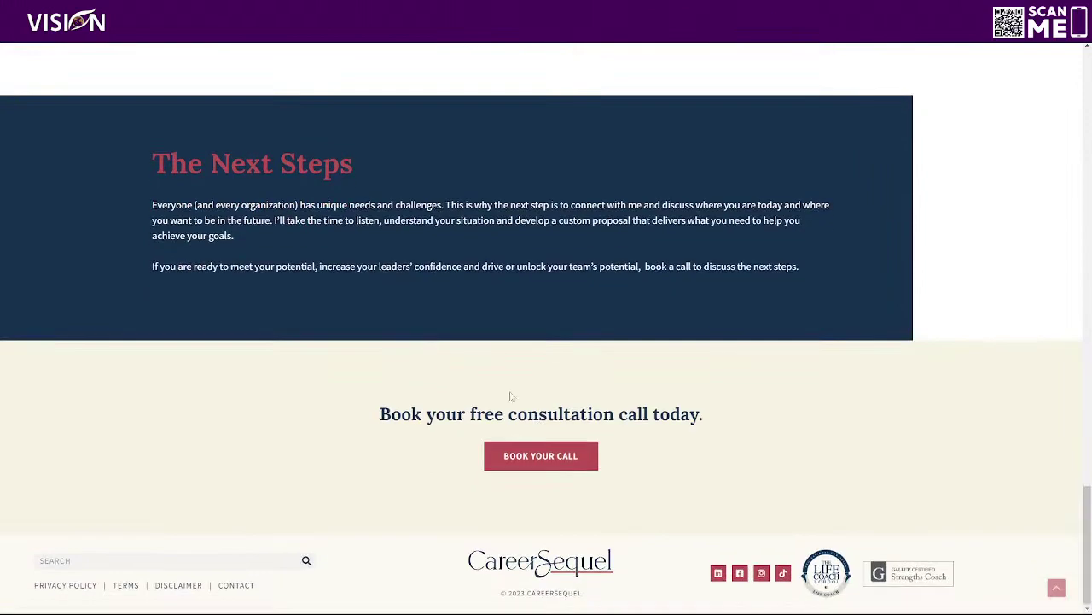
pyautogui.scroll(8, 478, 417)
pyautogui.scroll(-8, 463, 400)
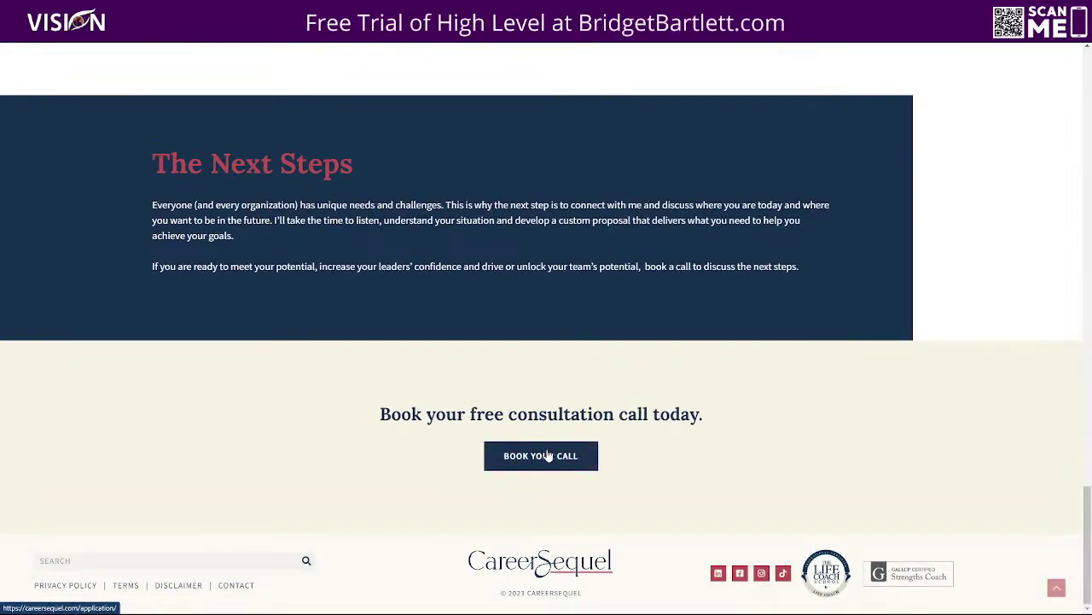
pyautogui.scroll(8, 380, 408)
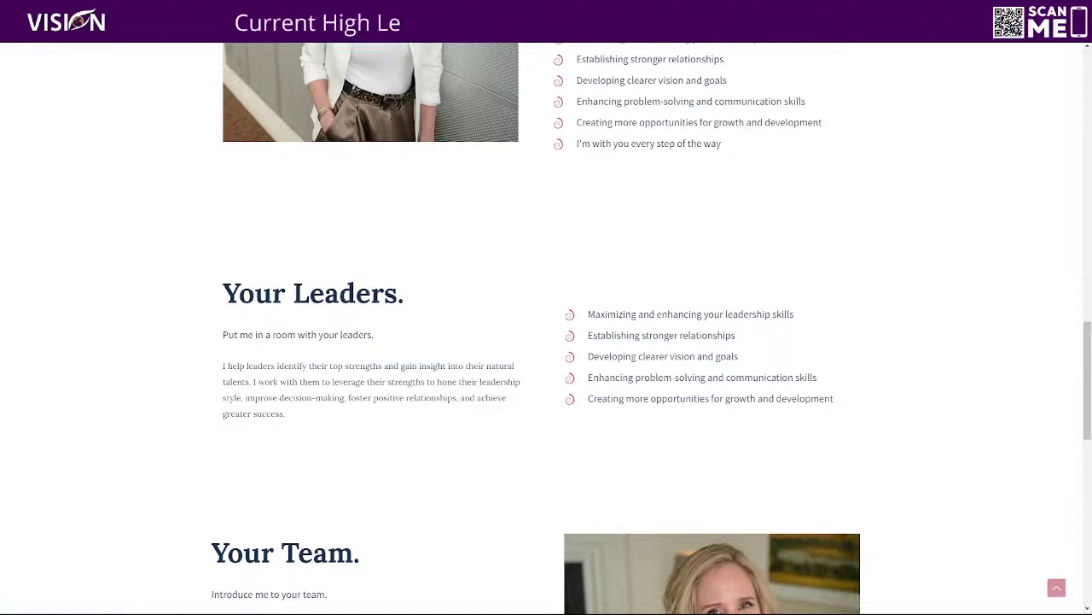
pyautogui.scroll(10, 542, 340)
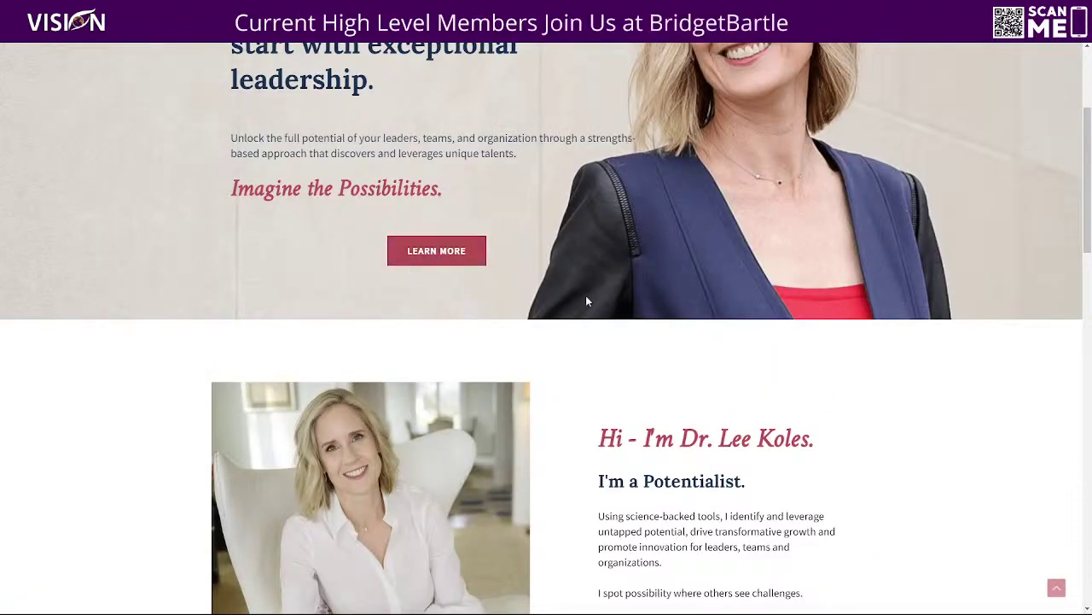
# Step: Open CareerSequel's About page from the "Tell Me More" call-to-action and review its introduction, credentials and closing "Yes, I'm Ready" section
pyautogui.scroll(-3, 723, 390)
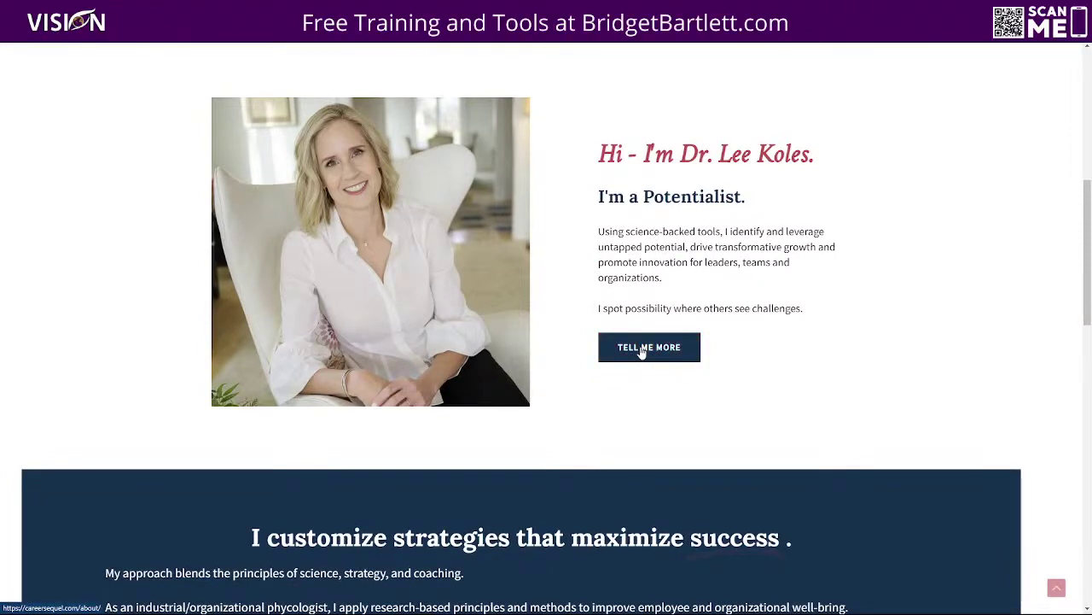
pyautogui.click(667, 358)
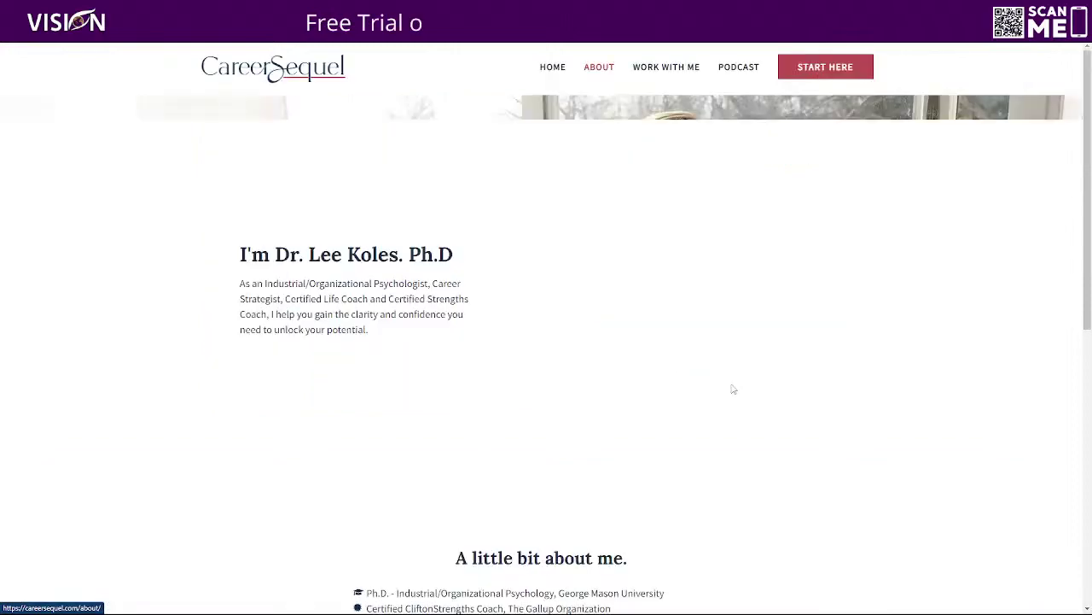
pyautogui.scroll(-6, 661, 385)
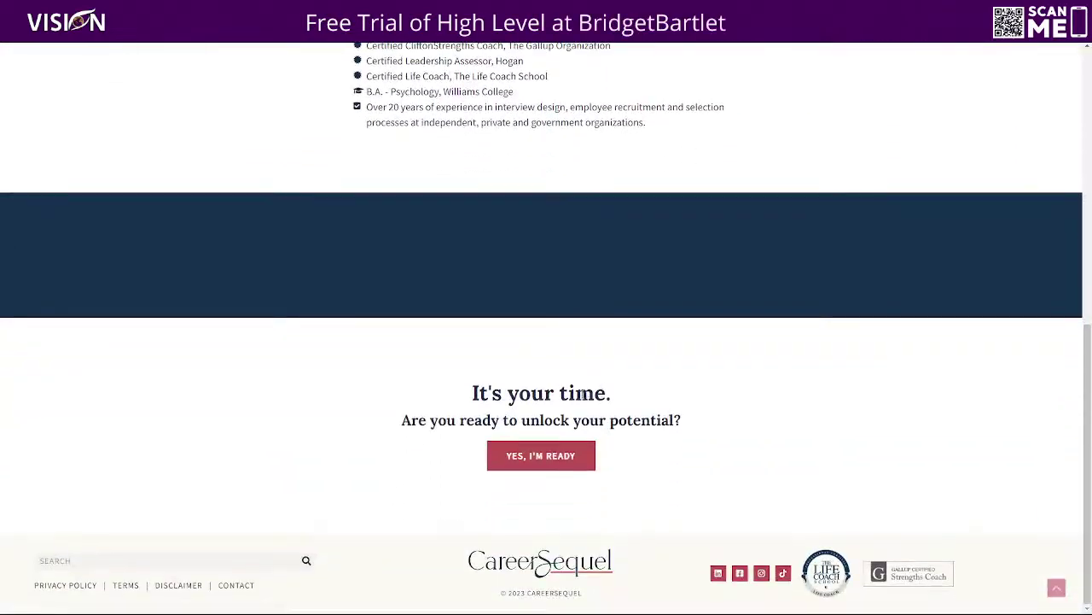
pyautogui.scroll(7, 948, 522)
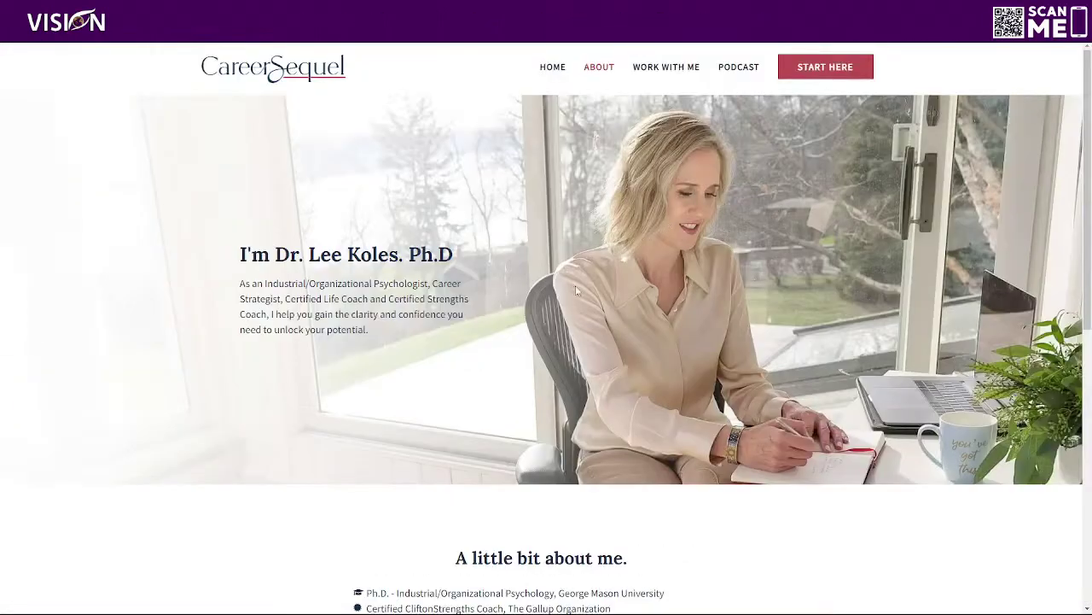
pyautogui.scroll(-7, 610, 527)
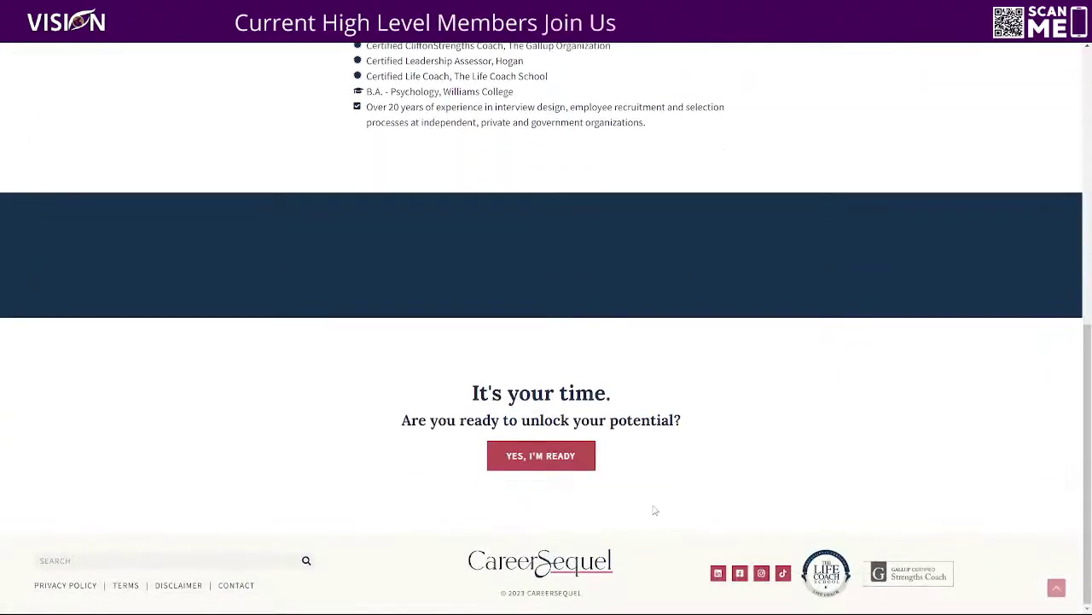
pyautogui.scroll(7, 709, 478)
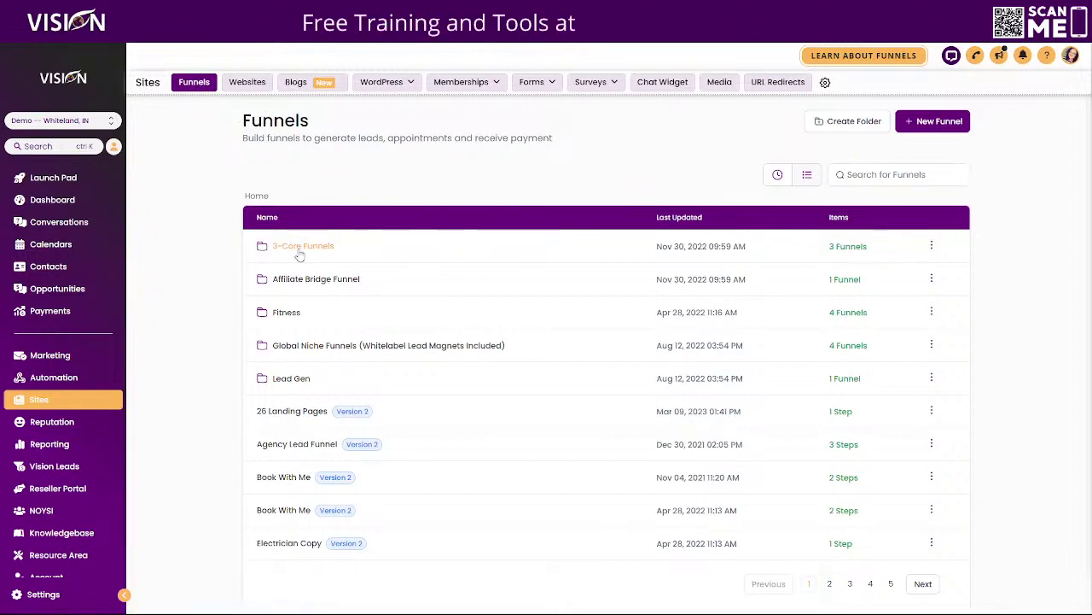
# Step: Switch to HighLevel and compare the Agency Lead Funnel's Strategy Session step with the pages of the Brewer Copy website
pyautogui.click(293, 445)
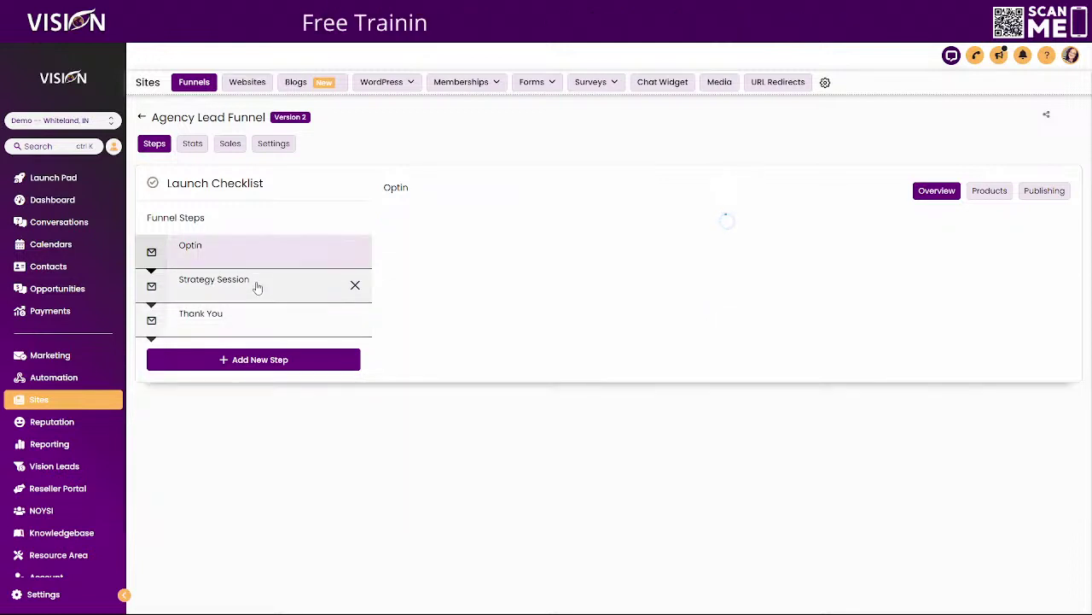
pyautogui.click(257, 287)
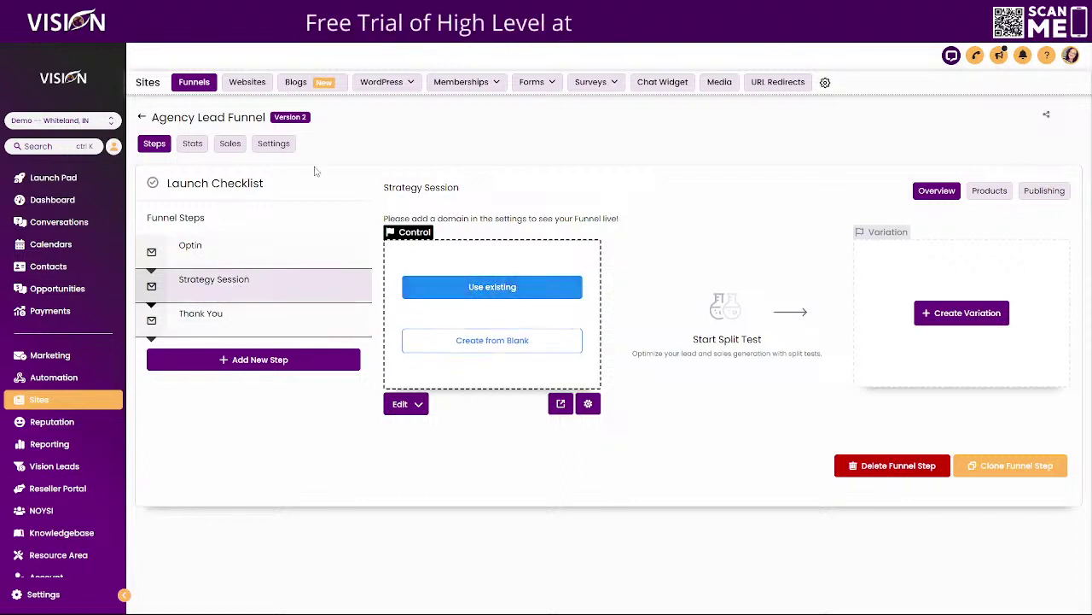
pyautogui.click(246, 83)
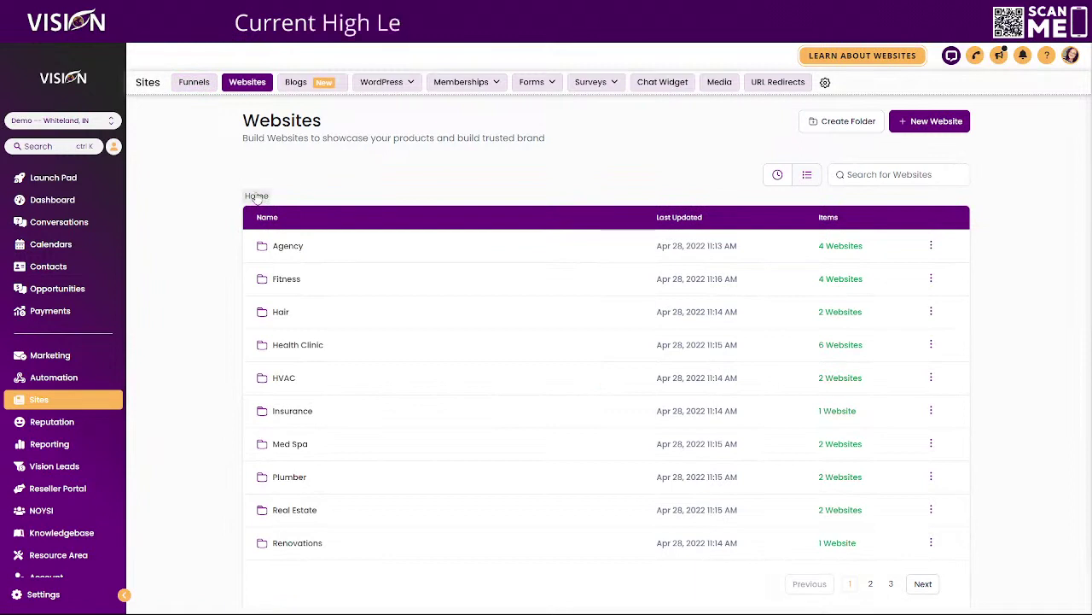
pyautogui.click(923, 586)
pyautogui.click(596, 337)
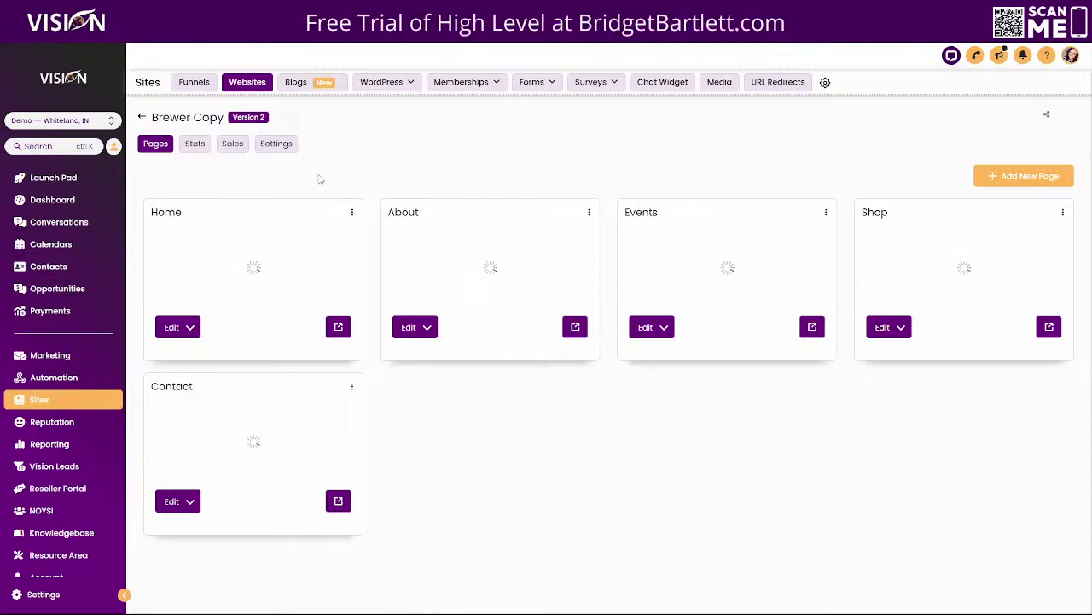
pyautogui.click(141, 117)
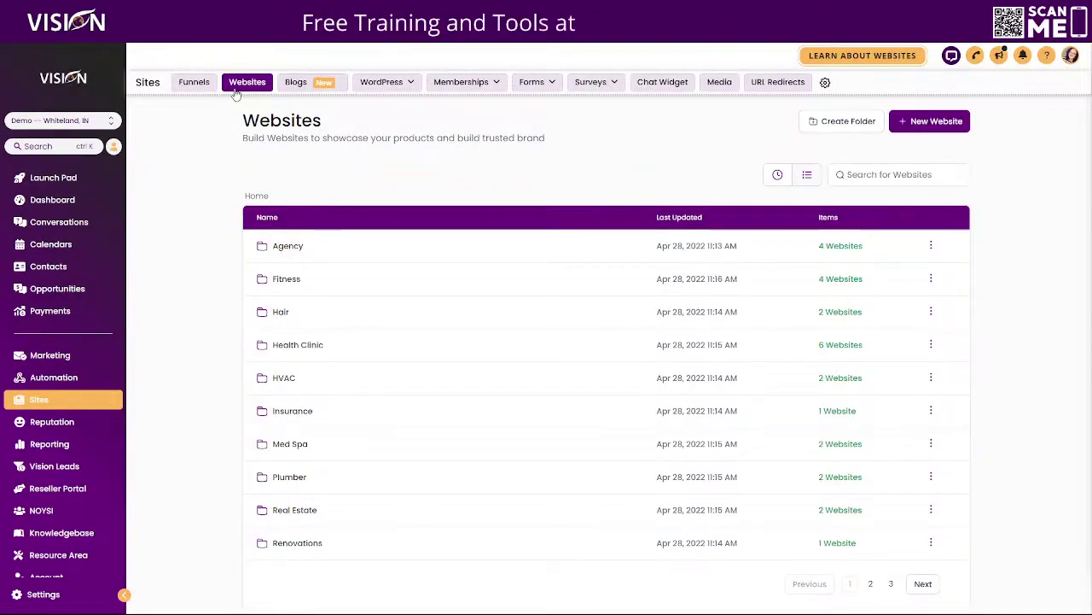
# Step: Start a new website from a template and look over the general selection in the website Template Library
pyautogui.click(931, 122)
pyautogui.click(429, 370)
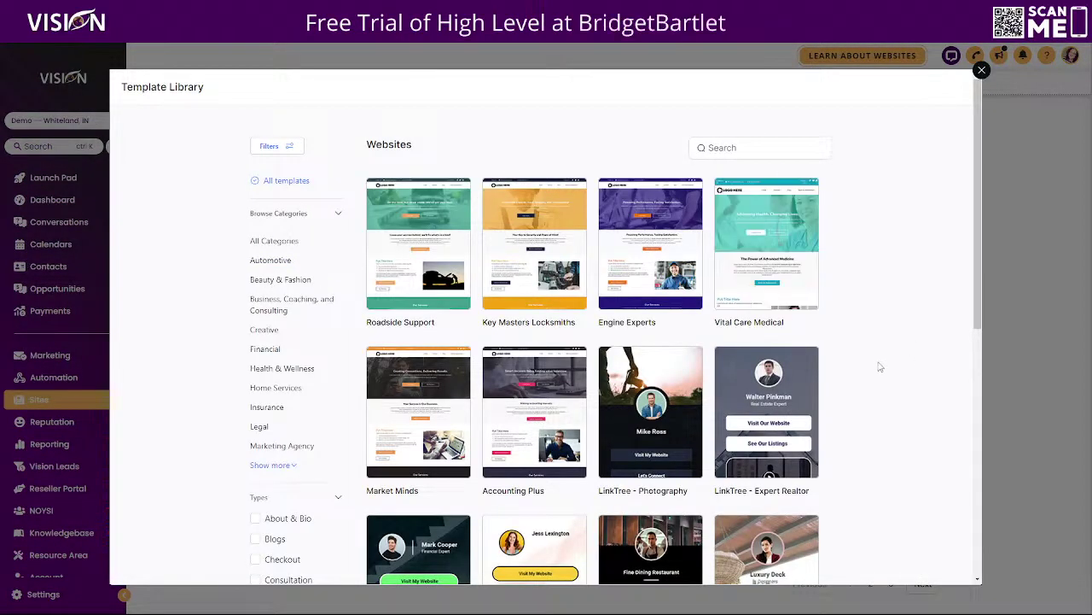
pyautogui.scroll(-10, 880, 367)
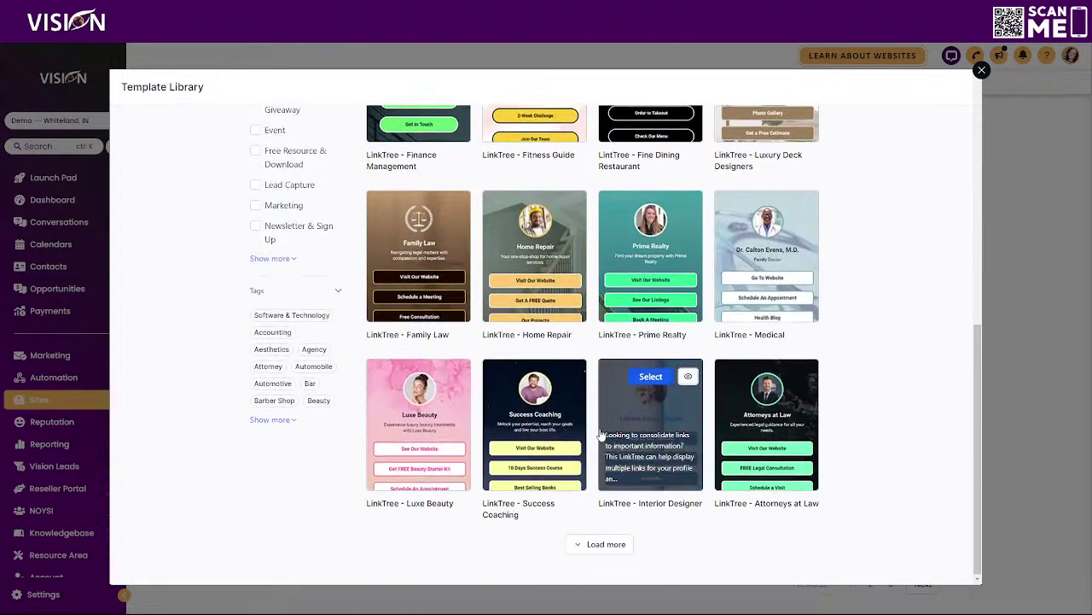
pyautogui.scroll(5, 288, 278)
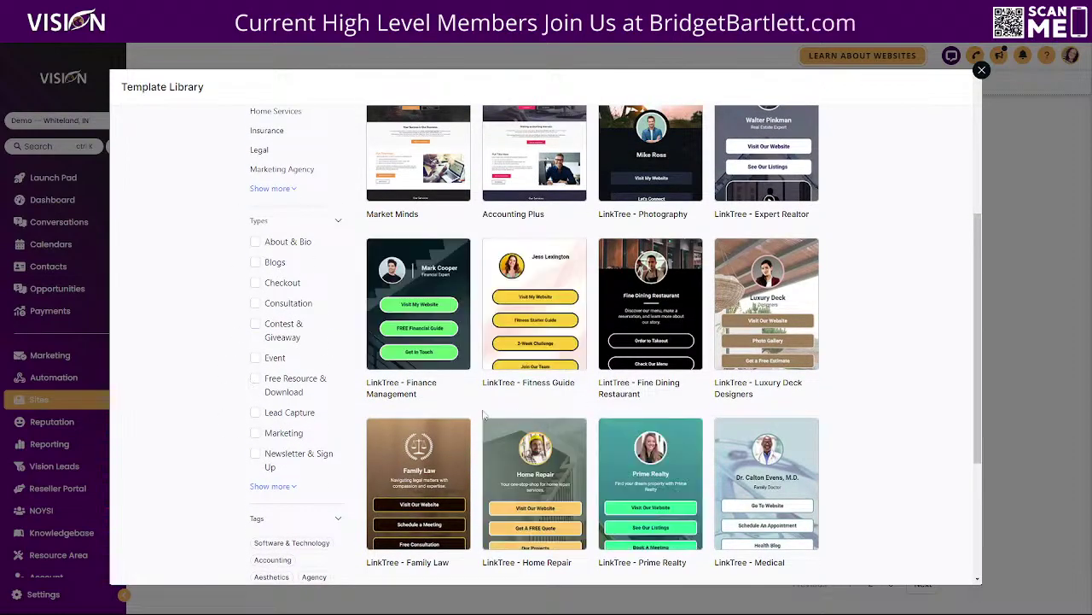
pyautogui.scroll(4, 483, 414)
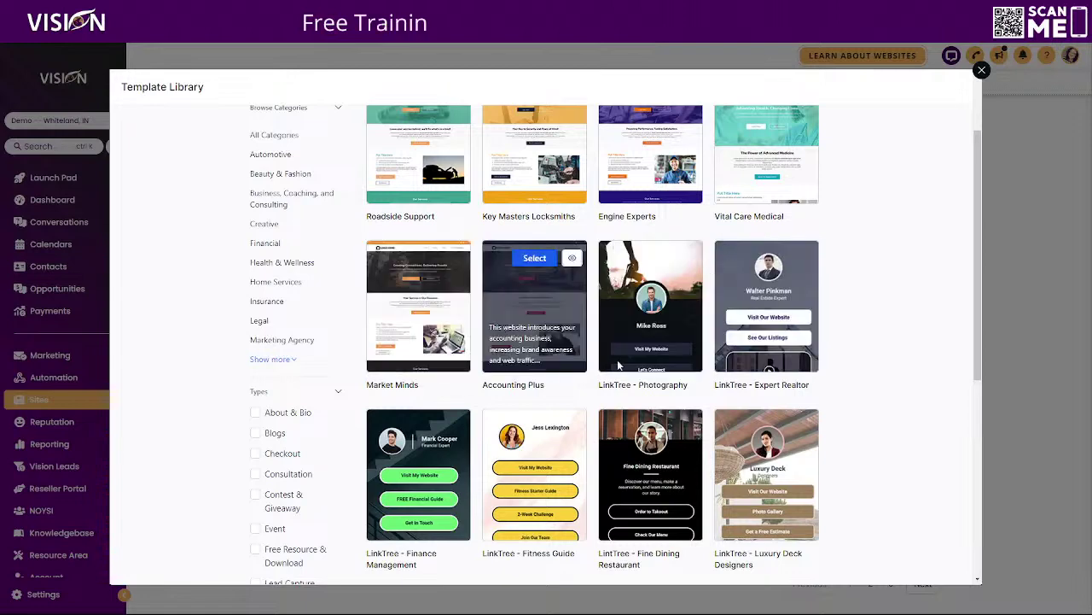
pyautogui.scroll(-3, 521, 465)
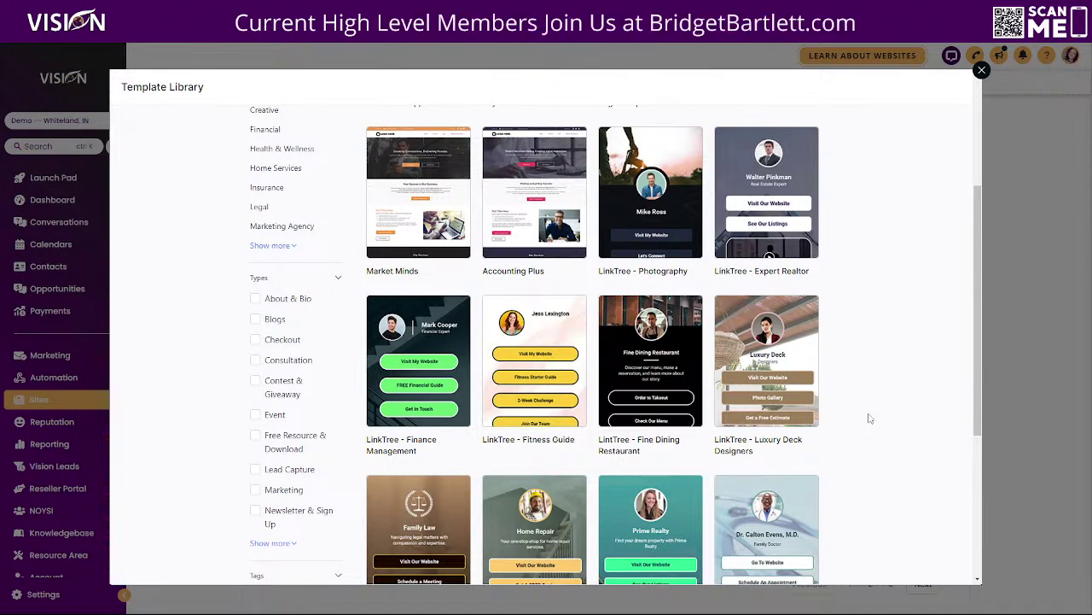
# Step: Preview the "LinkTree - Finance Management" template and return to the Template Library
pyautogui.moveTo(517, 344)
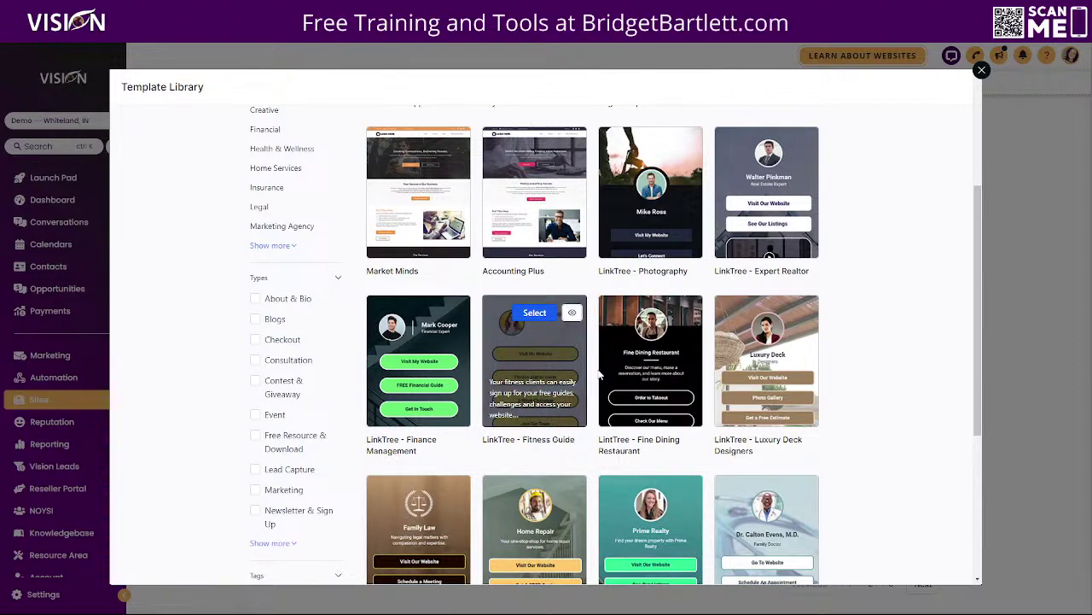
pyautogui.click(407, 362)
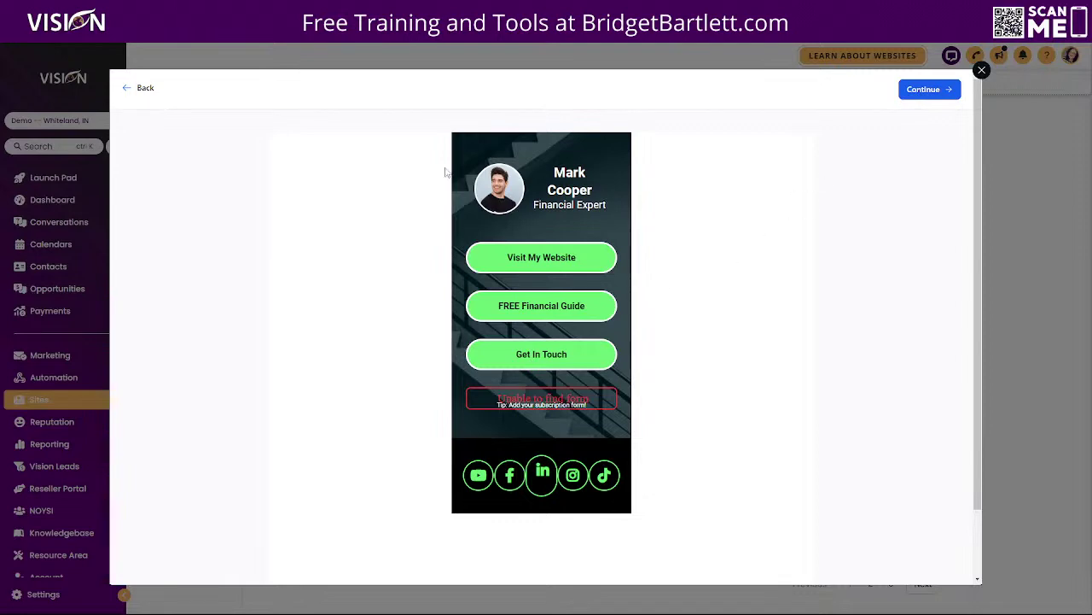
pyautogui.click(147, 89)
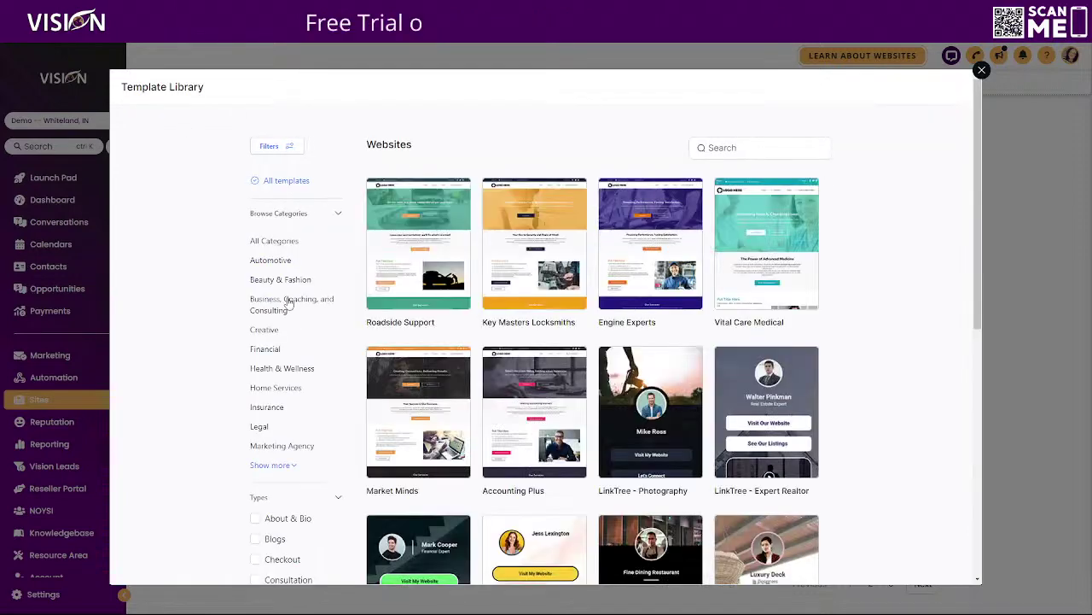
# Step: Filter the website templates by the Business, Coaching, and Consulting category and load the additional templates
pyautogui.scroll(-1, 276, 391)
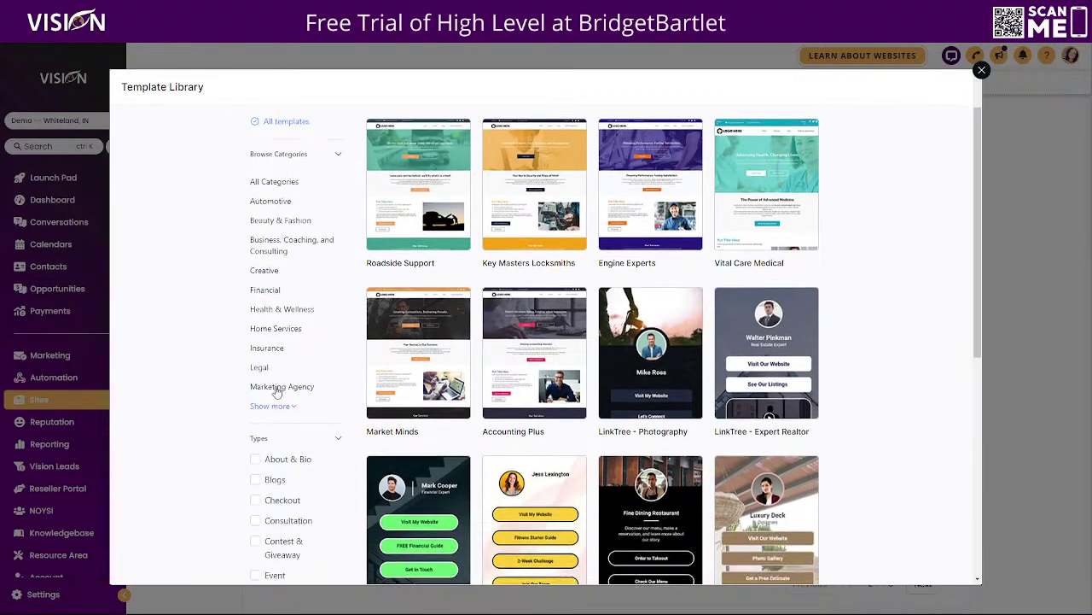
pyautogui.scroll(-1, 277, 391)
pyautogui.scroll(1, 293, 254)
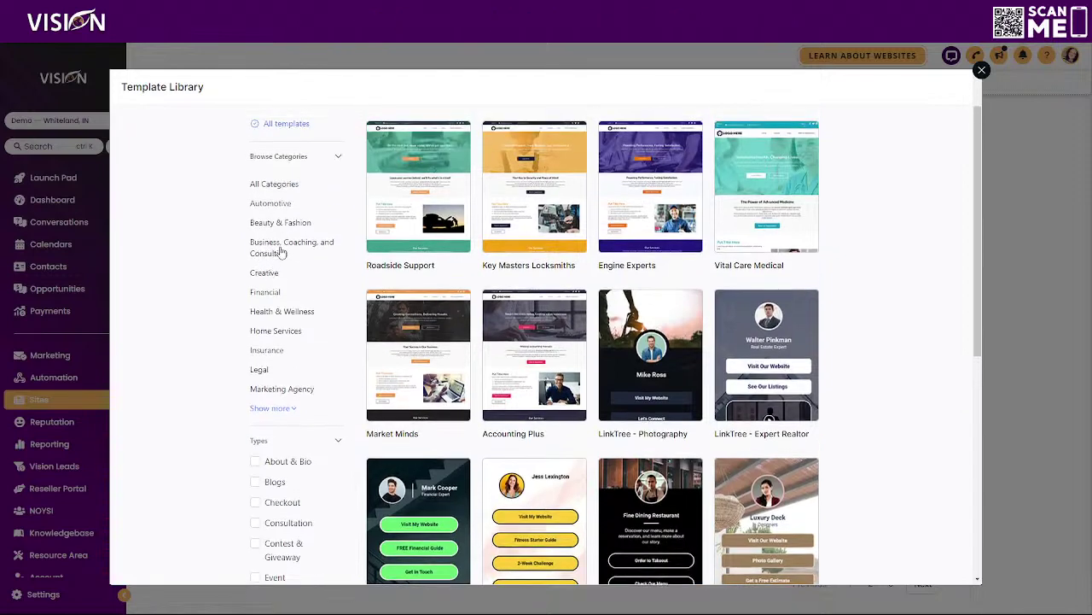
pyautogui.click(275, 249)
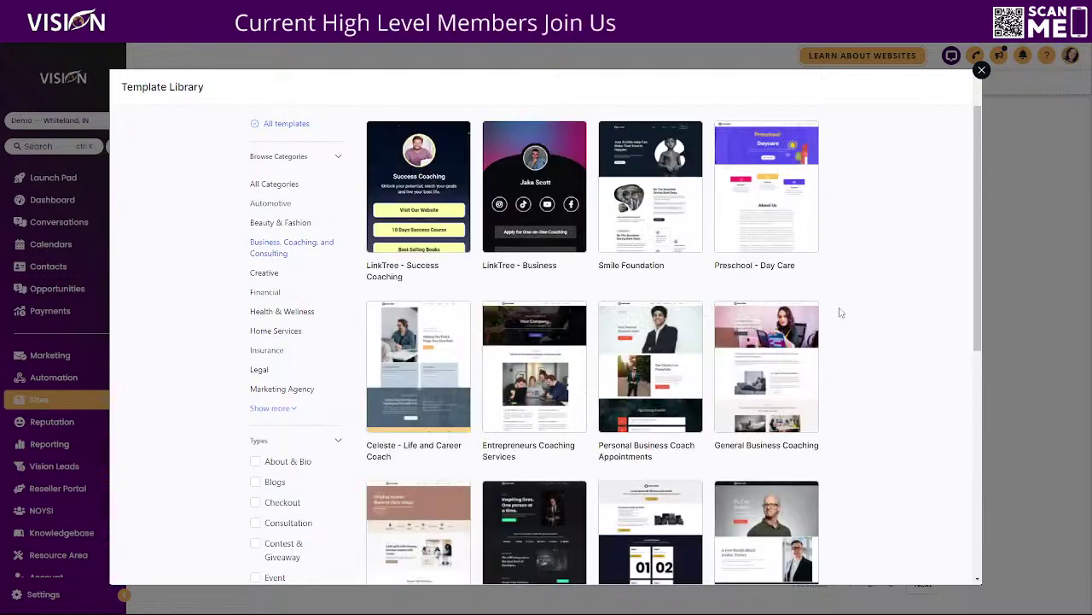
pyautogui.scroll(-5, 905, 393)
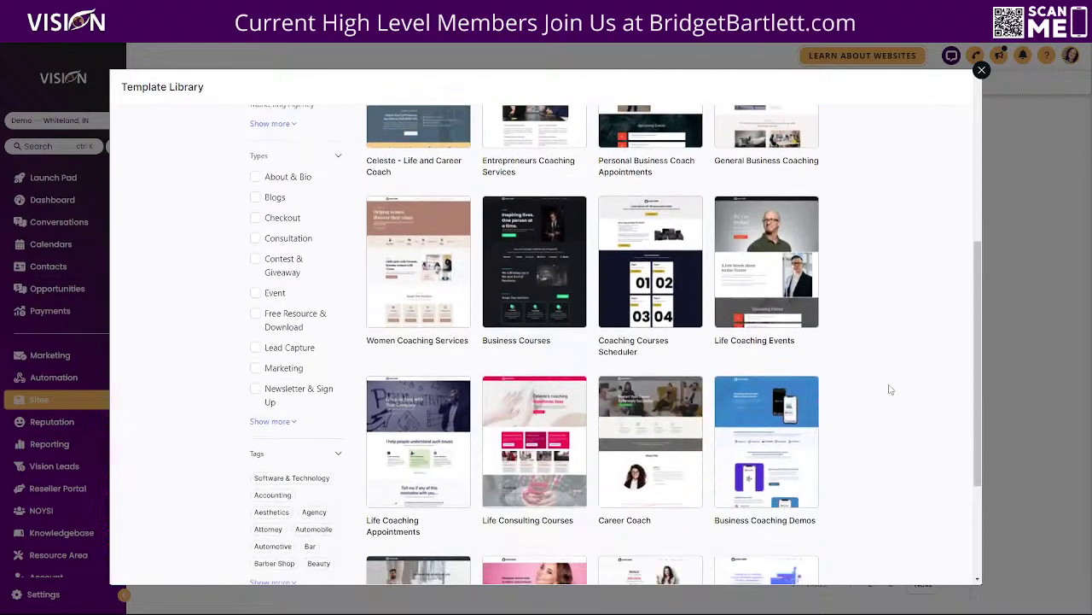
pyautogui.click(597, 544)
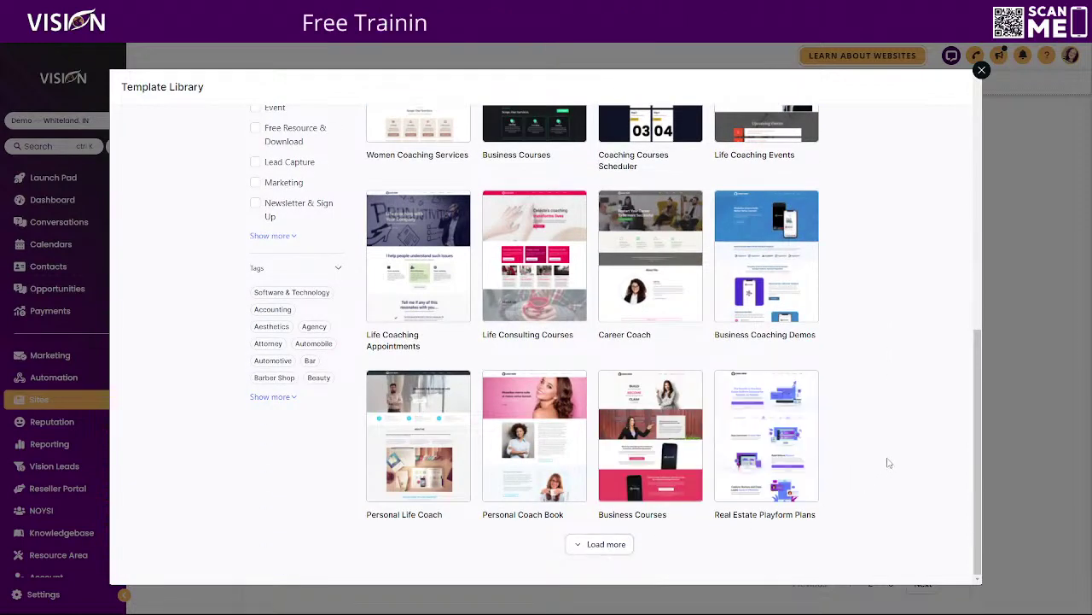
pyautogui.scroll(-2, 867, 457)
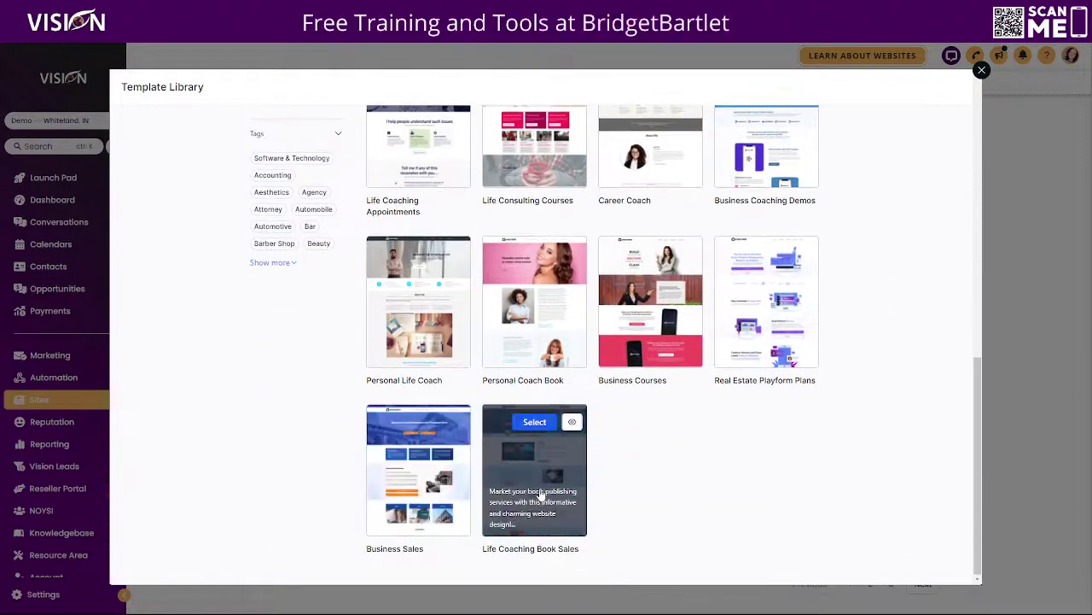
# Step: Compare the coaching templates at the end of the filtered list, including Business Sales, Life Coaching Book Sales and Business Courses
pyautogui.moveTo(398, 494)
pyautogui.moveTo(539, 521)
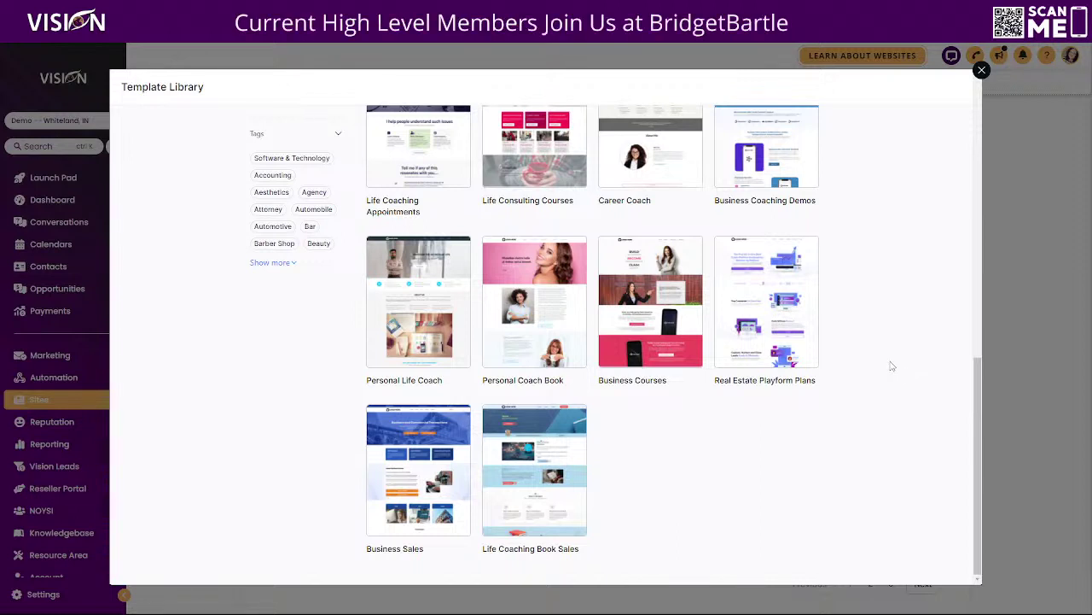
pyautogui.scroll(1, 649, 171)
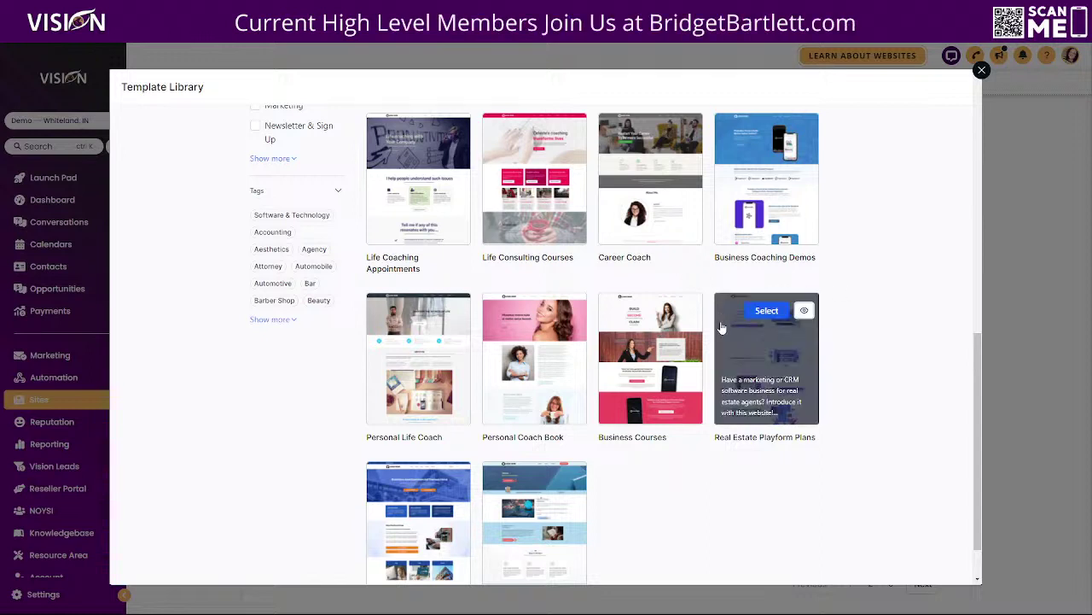
pyautogui.moveTo(652, 375)
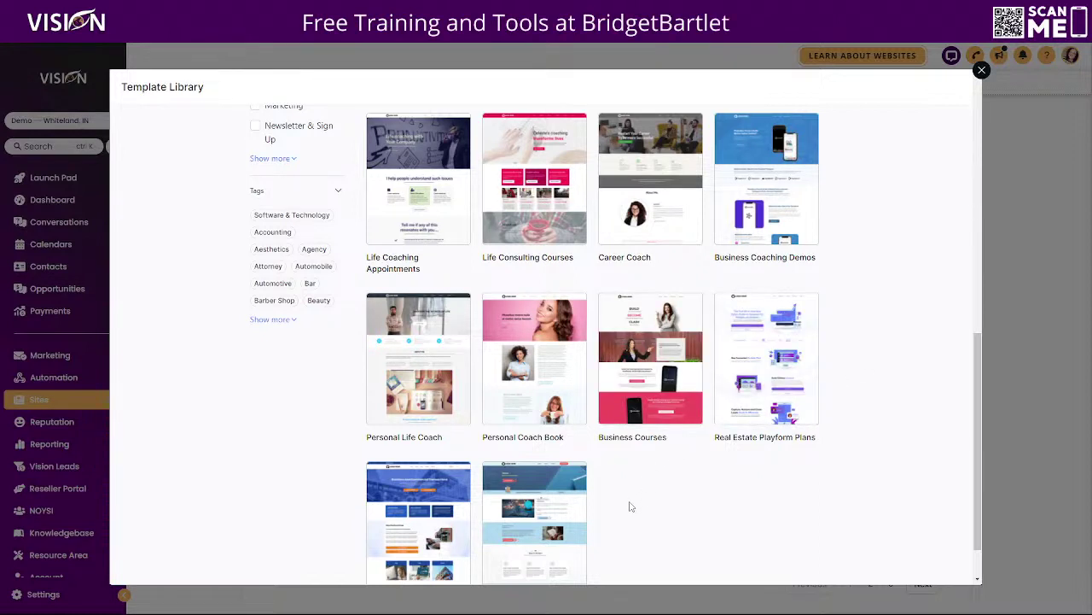
pyautogui.scroll(-1, 644, 498)
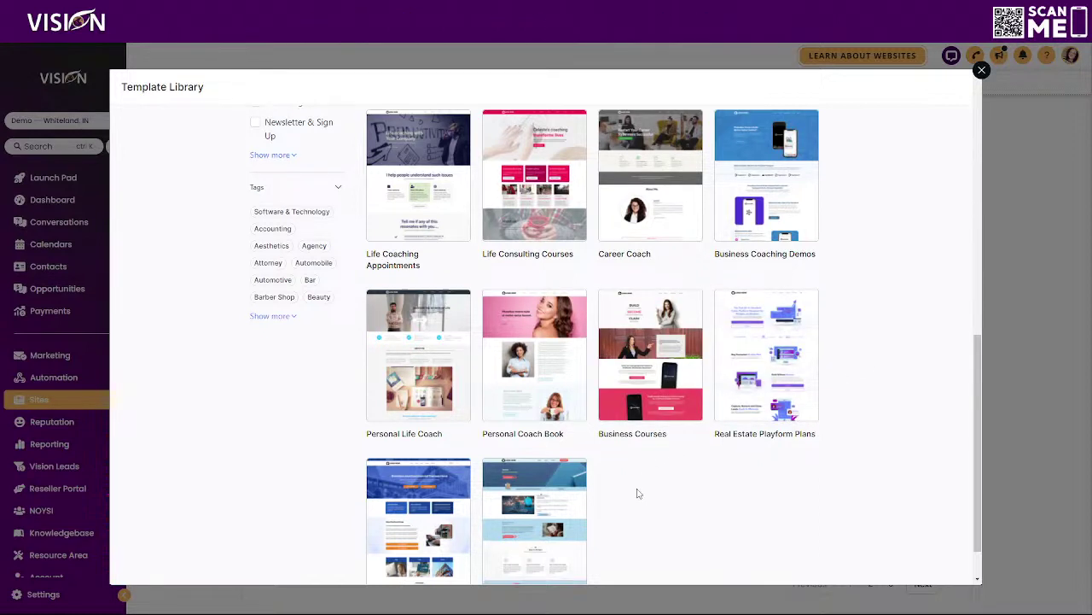
# Step: Choose the Business Courses template, accept the image-rights agreement and add the template to the websites
pyautogui.moveTo(642, 325)
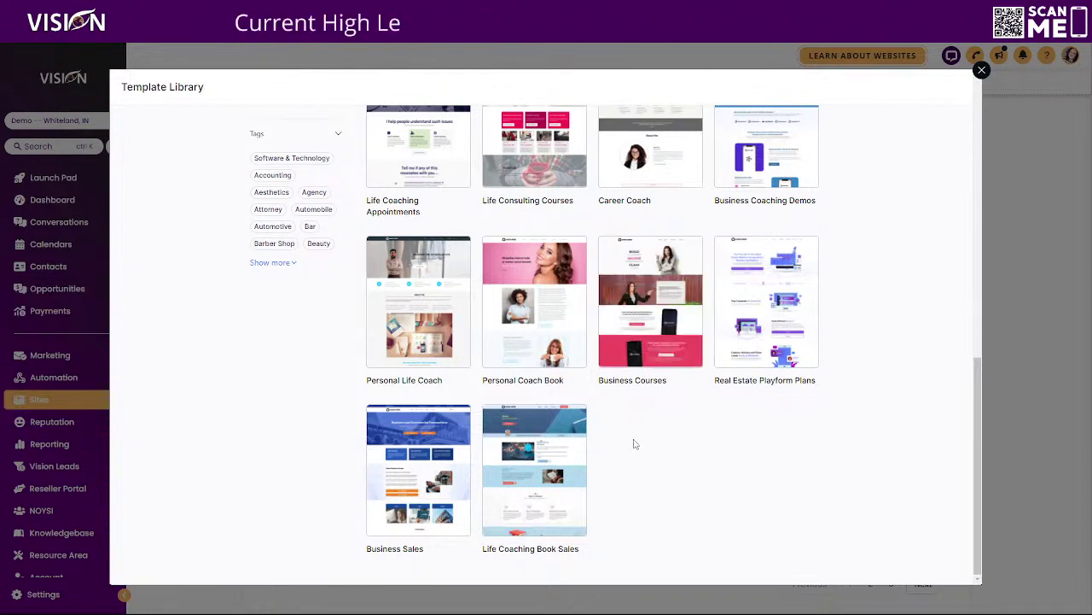
pyautogui.moveTo(648, 256)
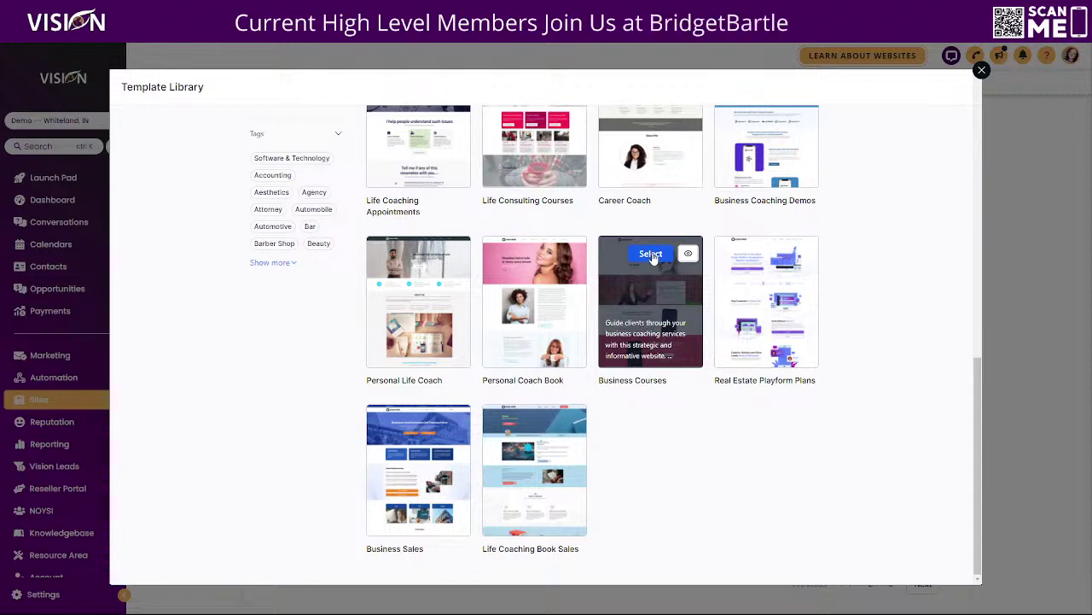
pyautogui.click(651, 254)
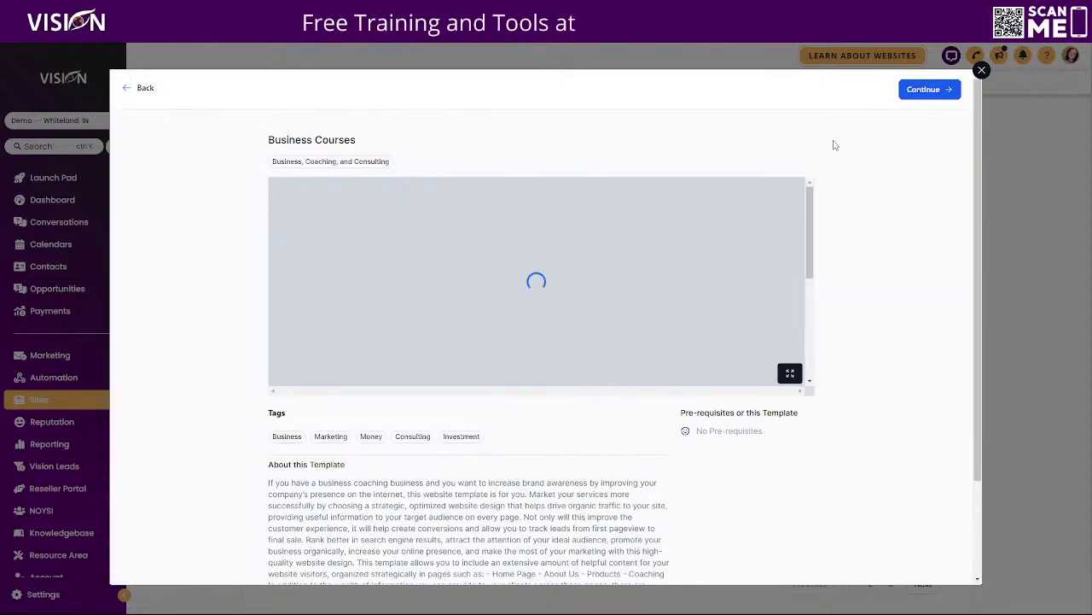
pyautogui.click(922, 90)
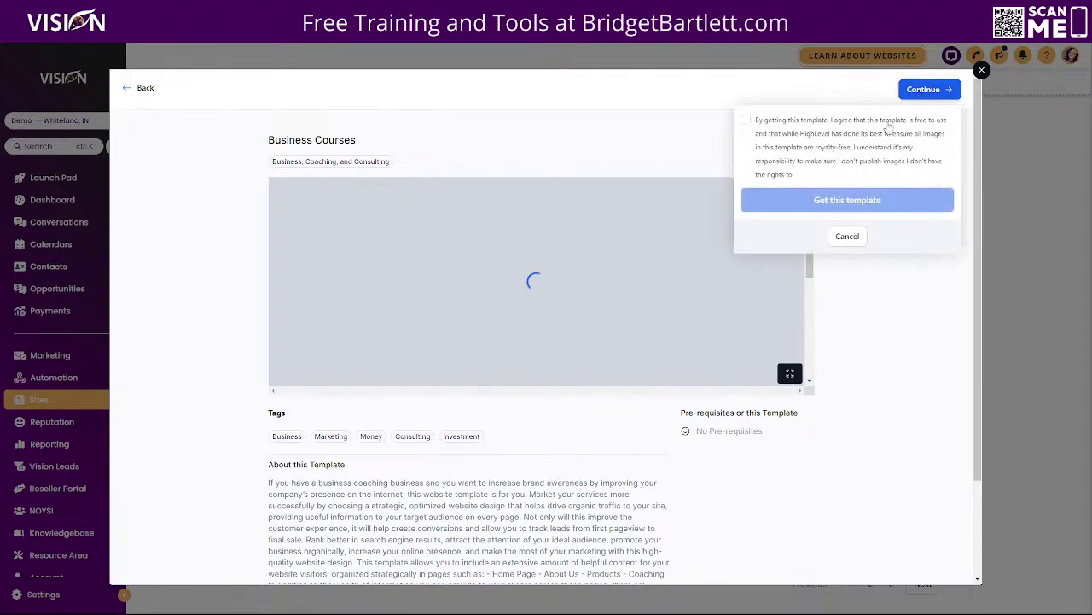
pyautogui.click(747, 121)
pyautogui.click(897, 203)
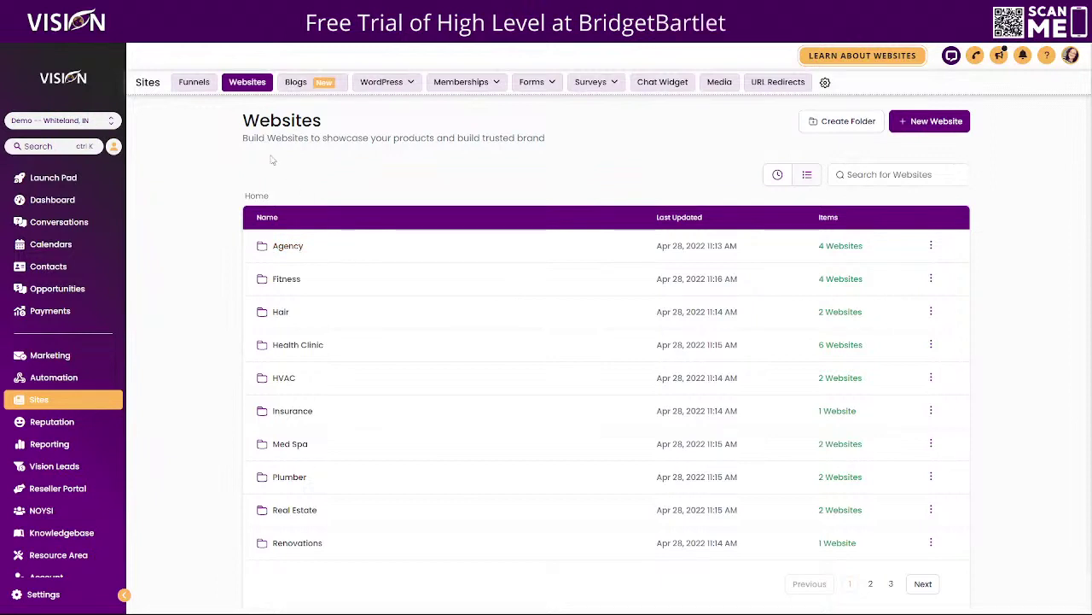
# Step: Search the websites for "coac" and open the Business Coaching site's Home page for editing in a new tab
pyautogui.click(888, 174)
pyautogui.write('coac')
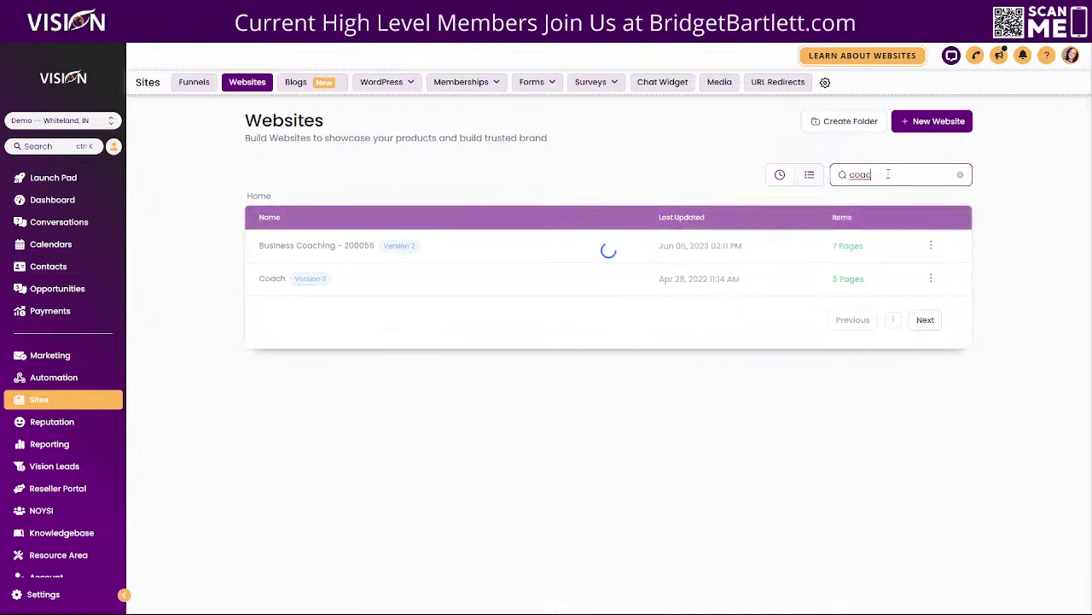
pyautogui.click(299, 246)
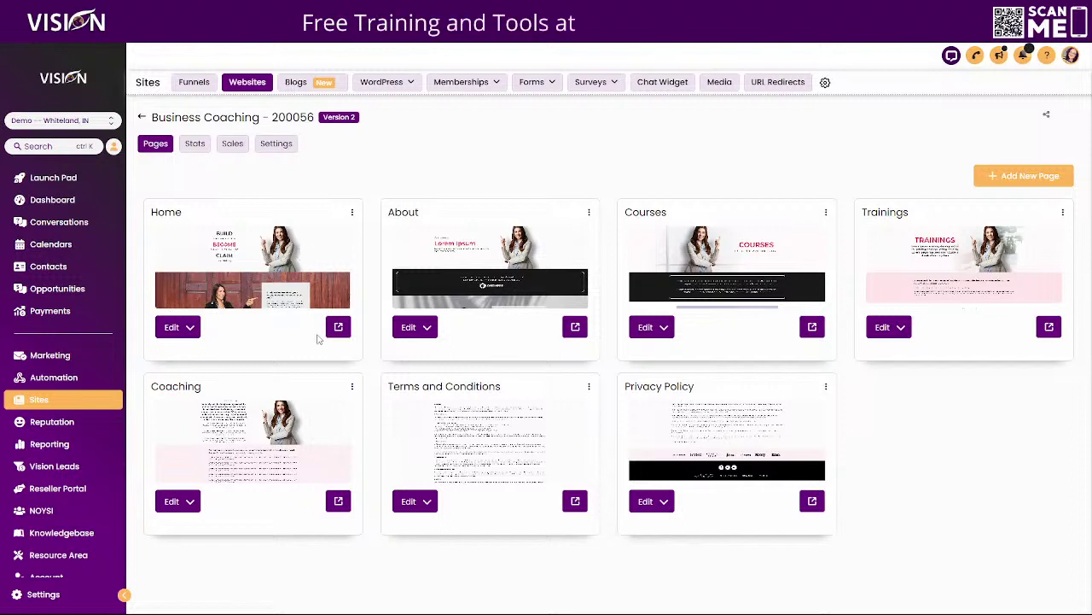
pyautogui.click(191, 327)
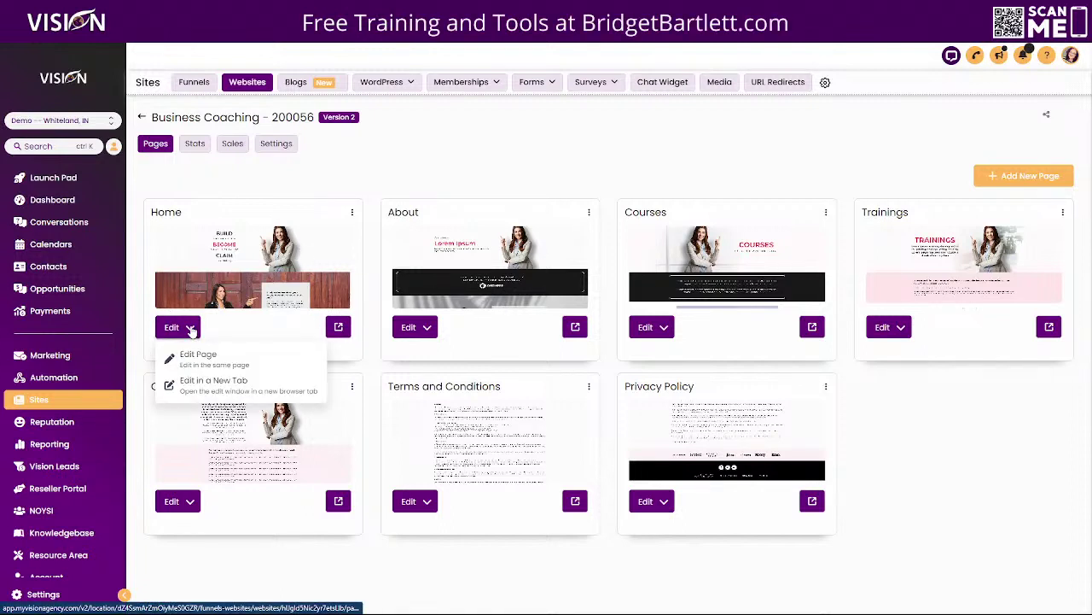
pyautogui.click(198, 385)
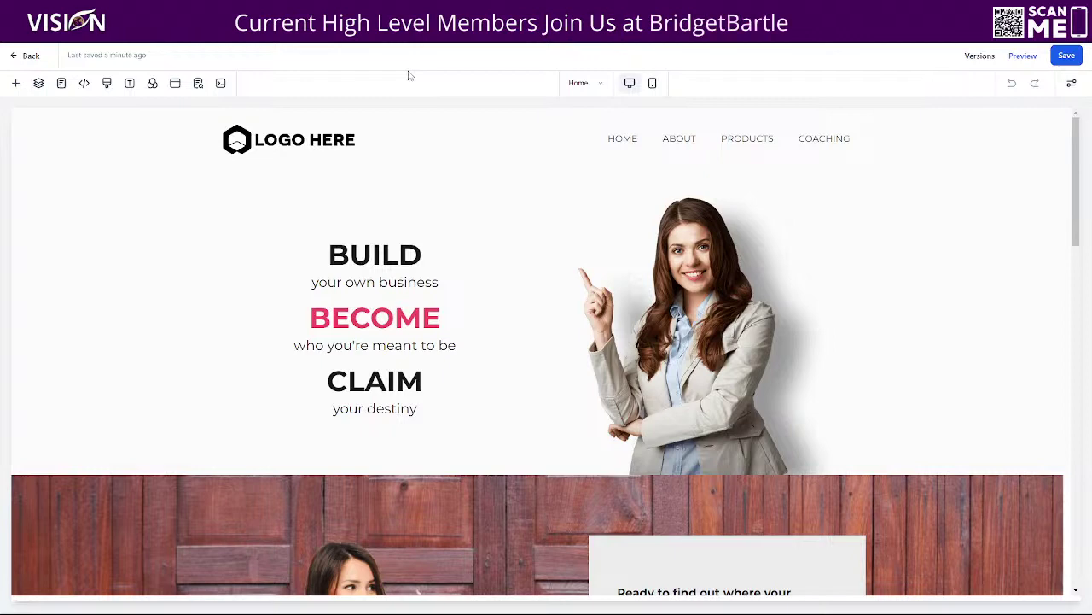
# Step: Examine the page elements available to add, the site's global sections and the settings of the global header
pyautogui.click(729, 145)
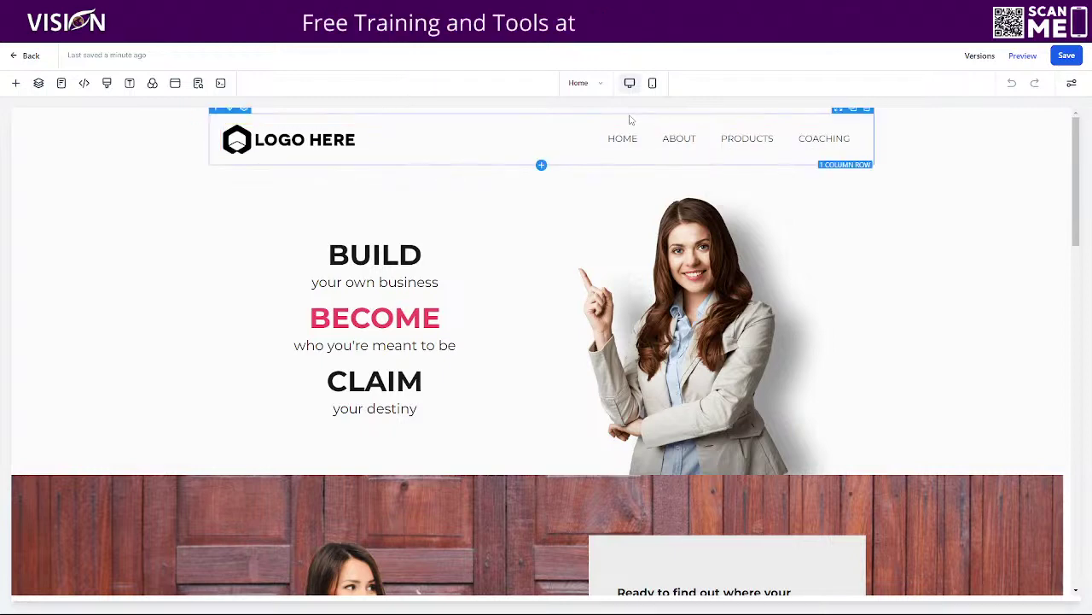
pyautogui.click(16, 85)
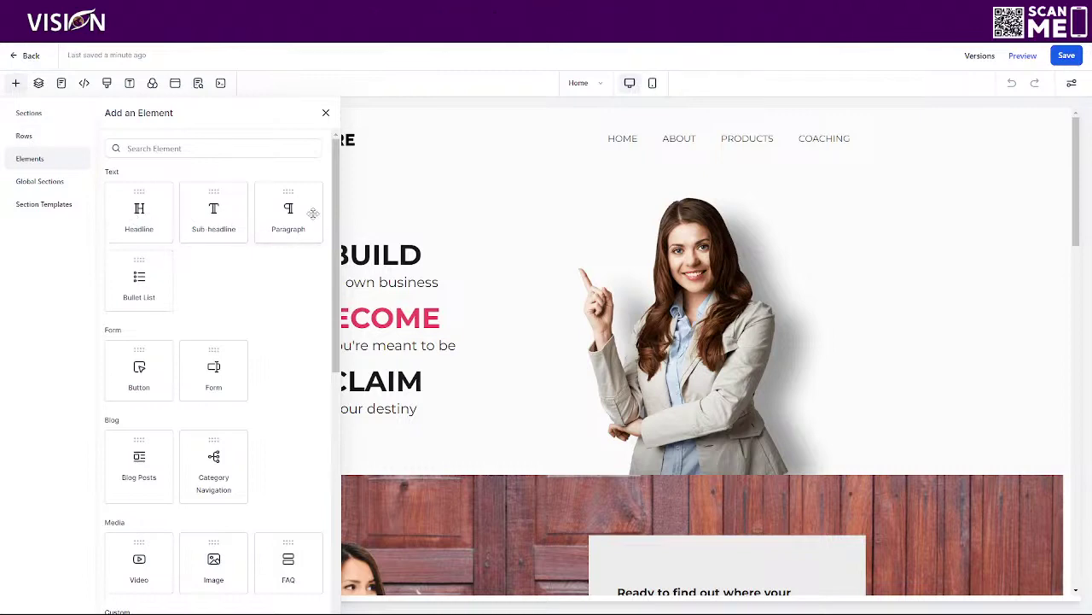
pyautogui.scroll(-2, 170, 307)
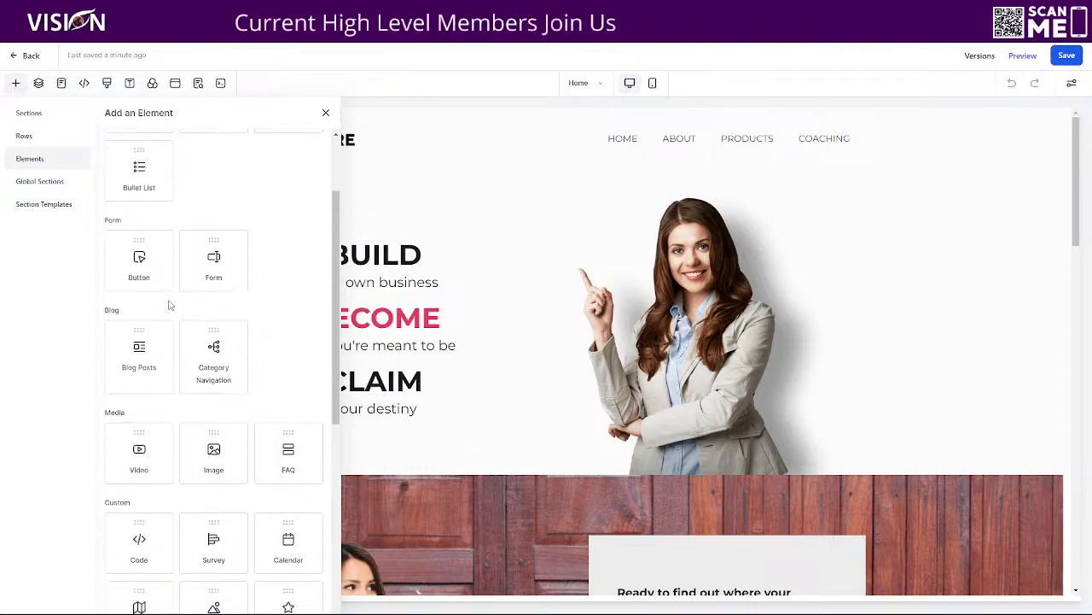
pyautogui.scroll(-1, 169, 304)
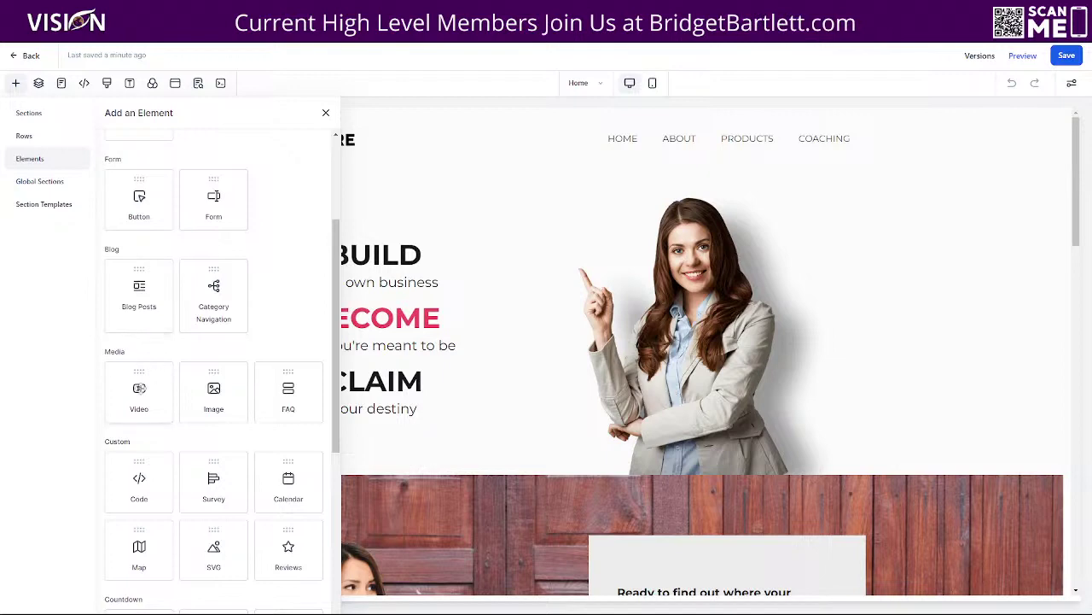
pyautogui.scroll(-3, 140, 389)
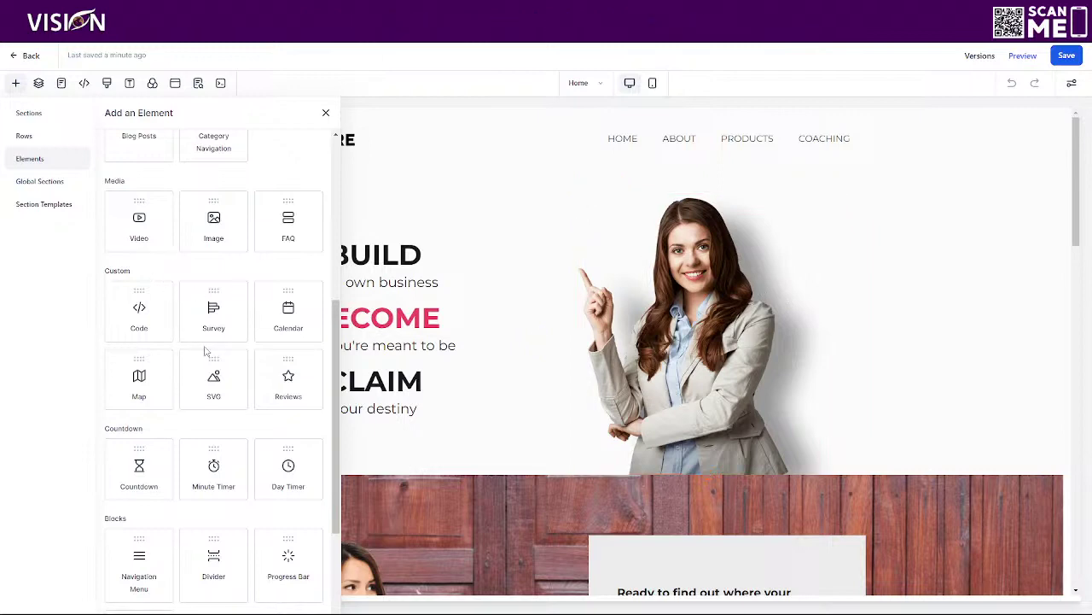
pyautogui.scroll(-3, 205, 345)
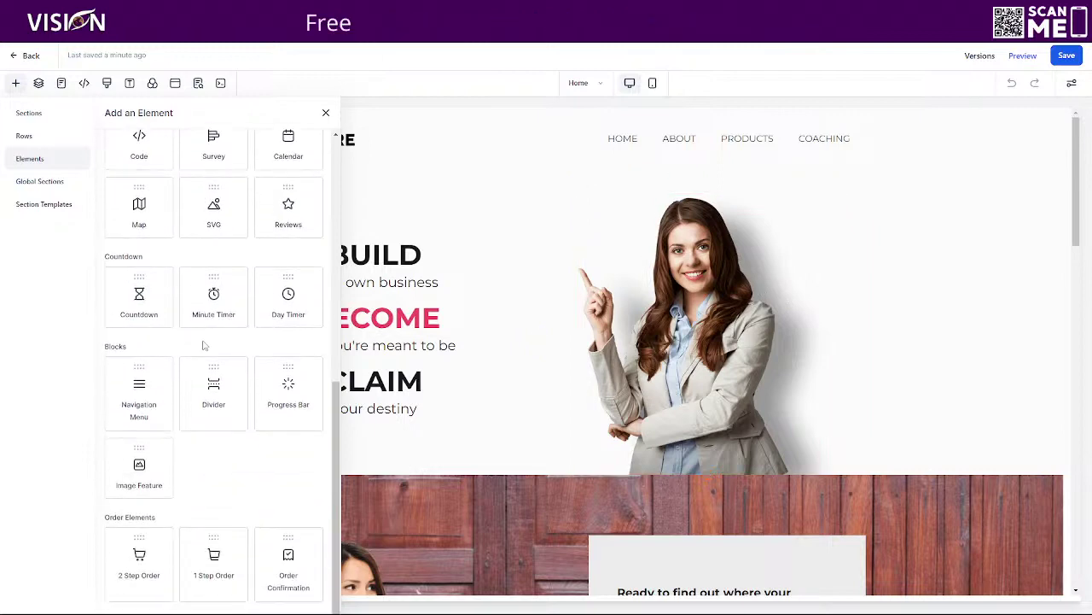
pyautogui.click(53, 187)
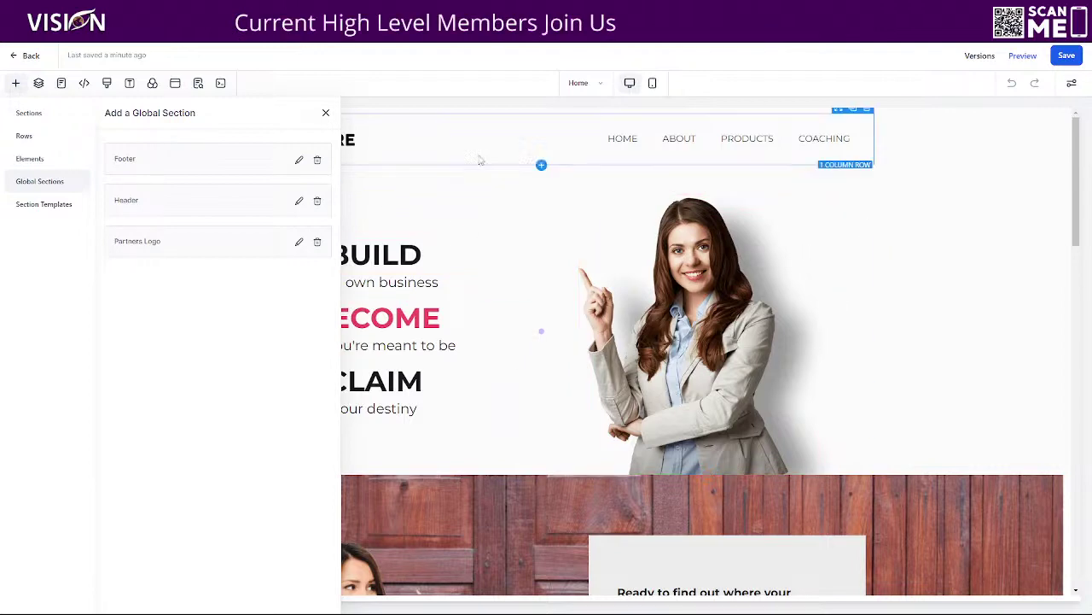
pyautogui.click(325, 113)
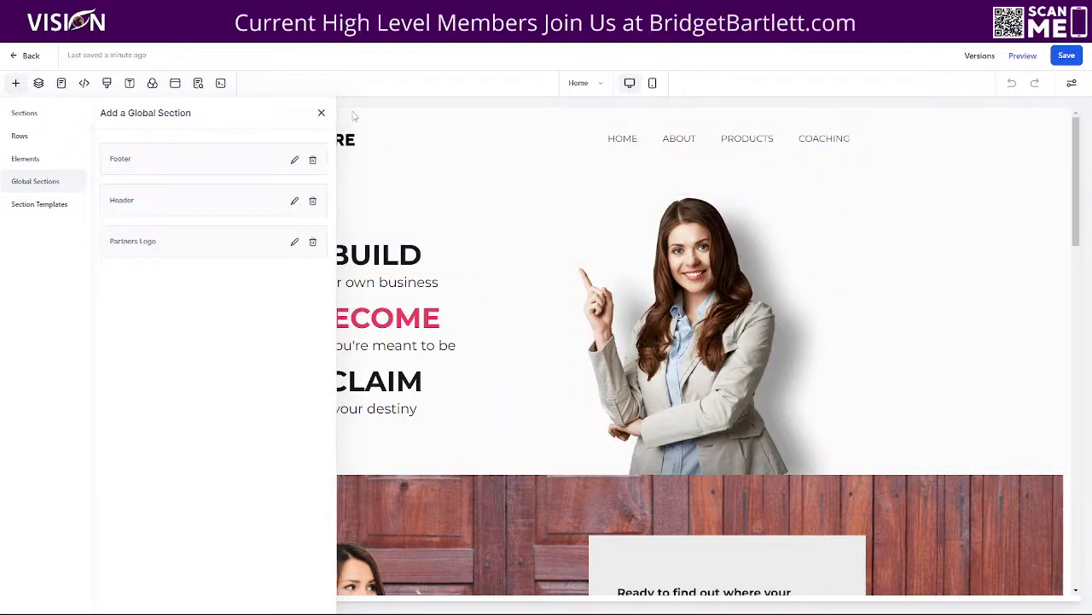
pyautogui.click(981, 157)
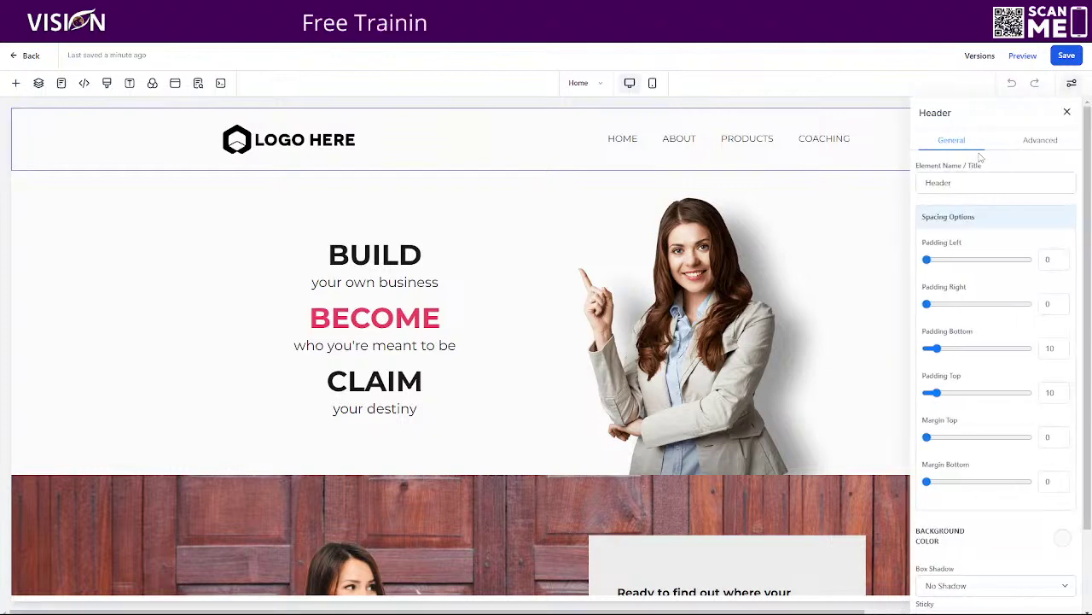
pyautogui.click(1067, 112)
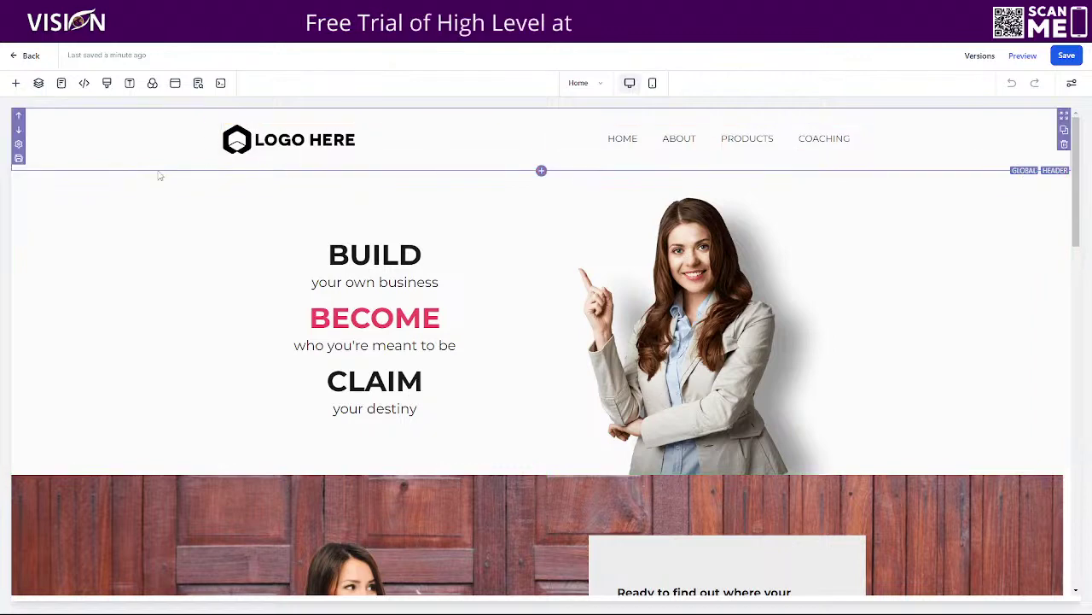
# Step: Look over the website's page list and switch the editor to the Courses page
pyautogui.click(596, 91)
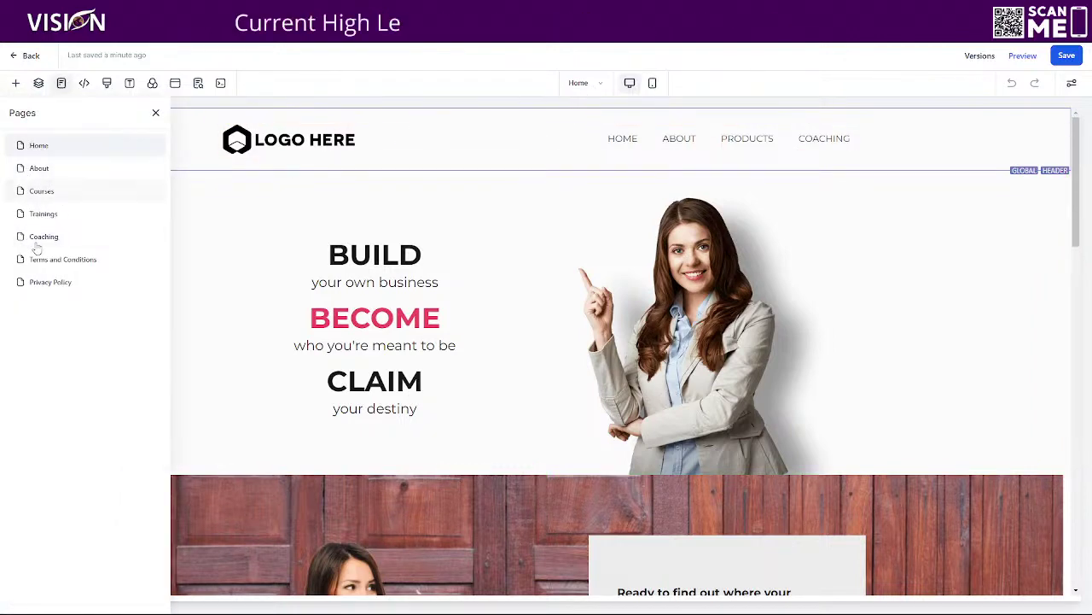
pyautogui.moveTo(732, 146)
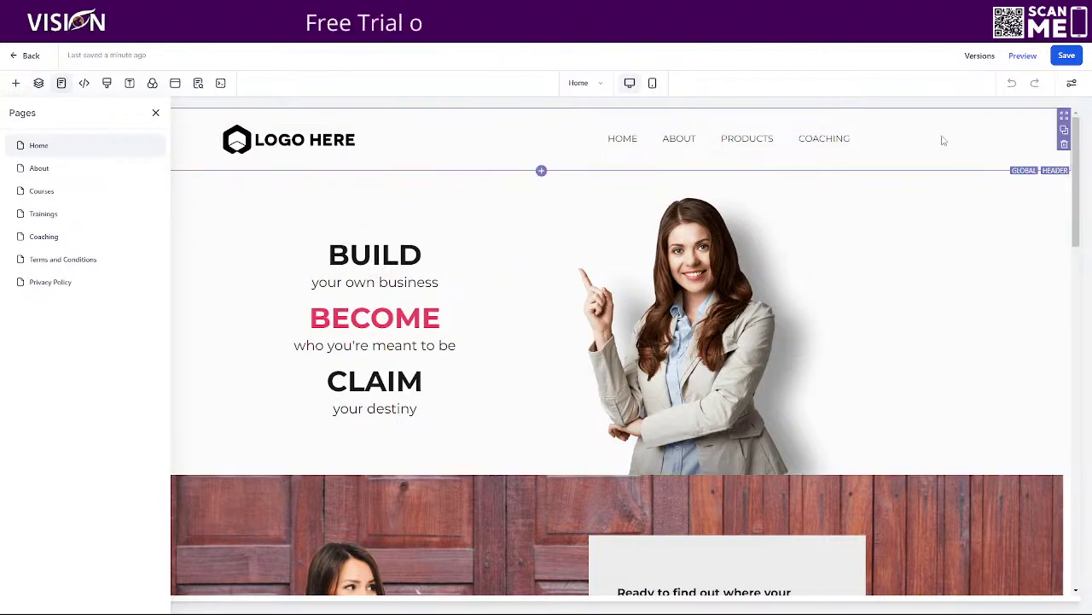
pyautogui.click(43, 192)
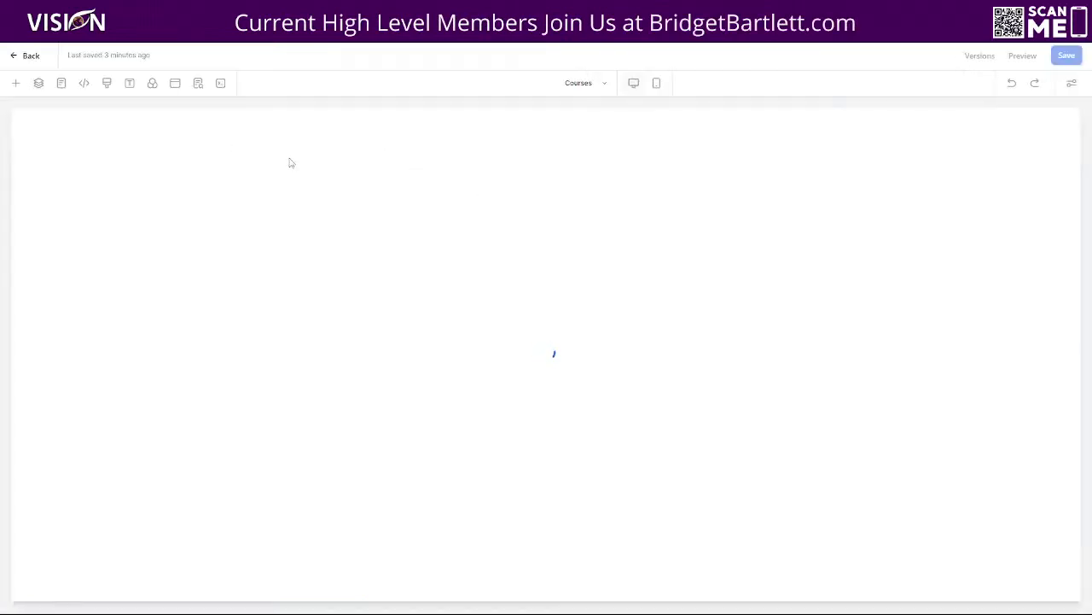
# Step: Replace the brand logo in the header's navigation menu with LOGO.png from the media library
pyautogui.click(299, 141)
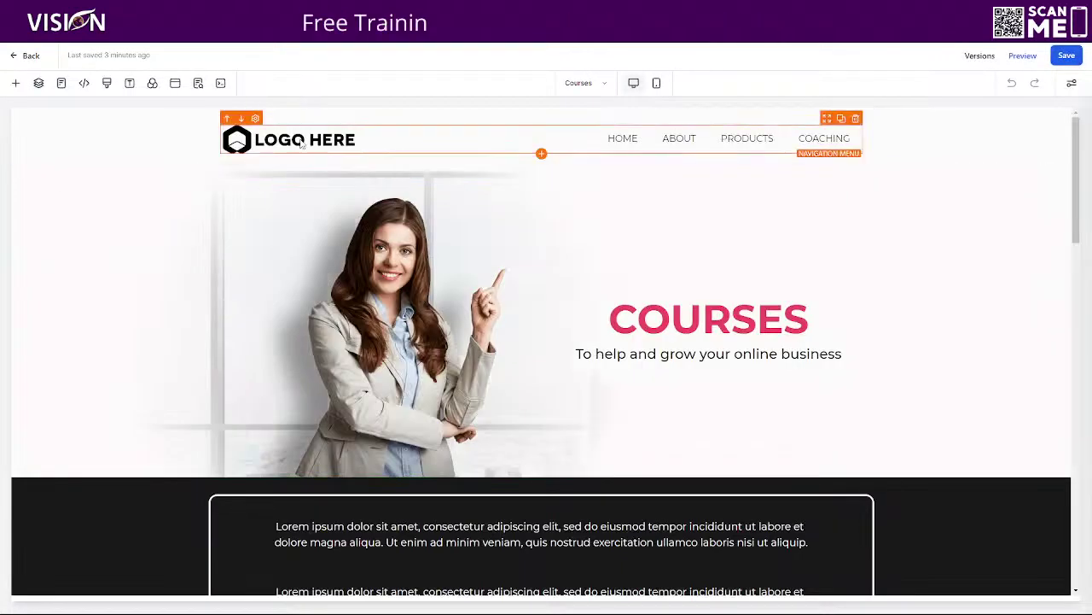
pyautogui.scroll(-5, 964, 393)
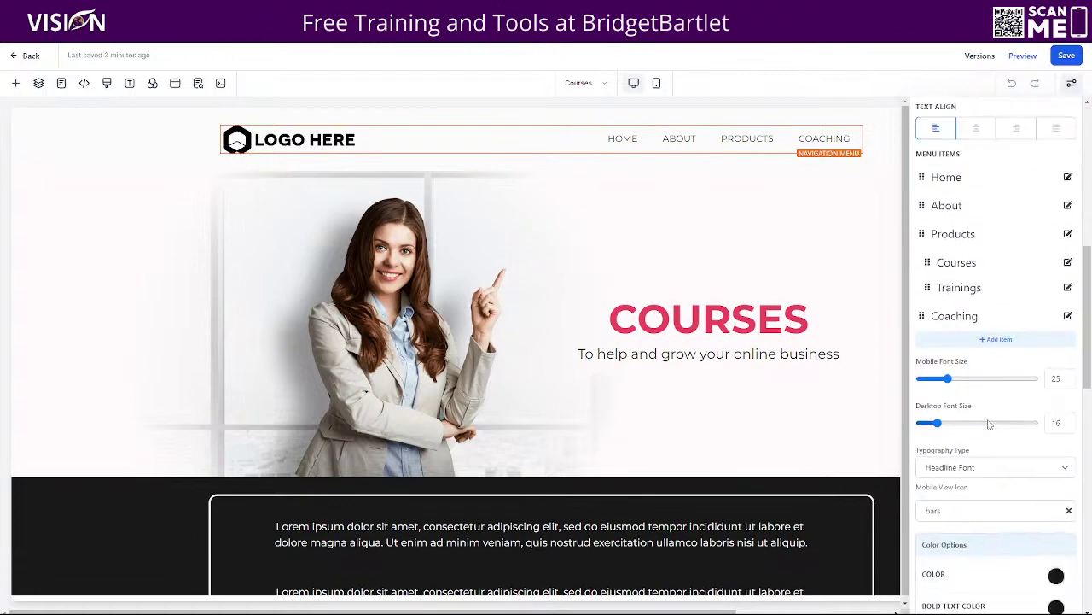
pyautogui.scroll(-10, 963, 393)
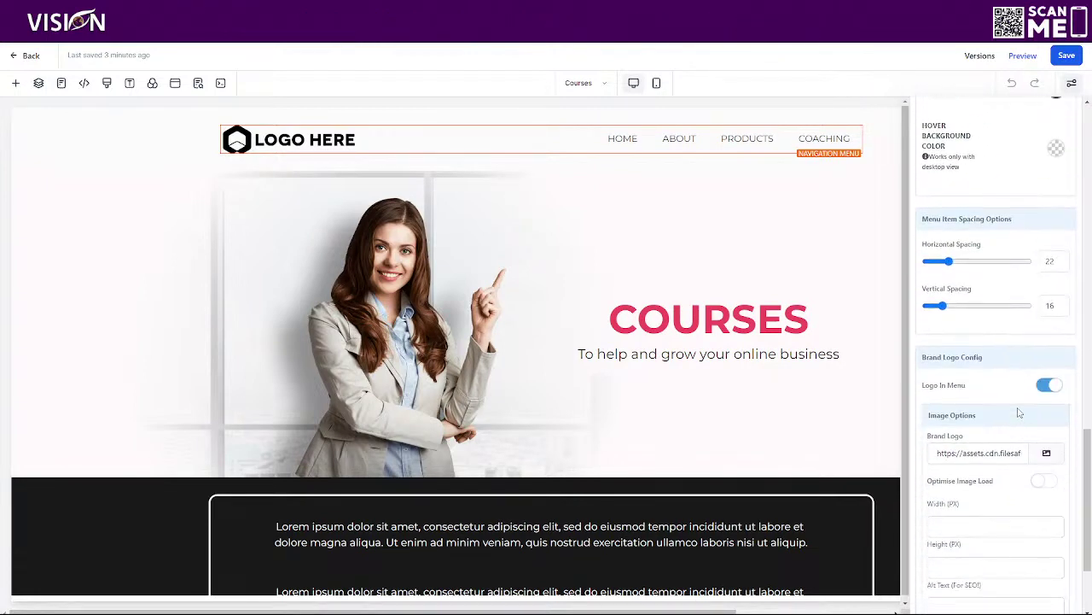
pyautogui.click(1047, 317)
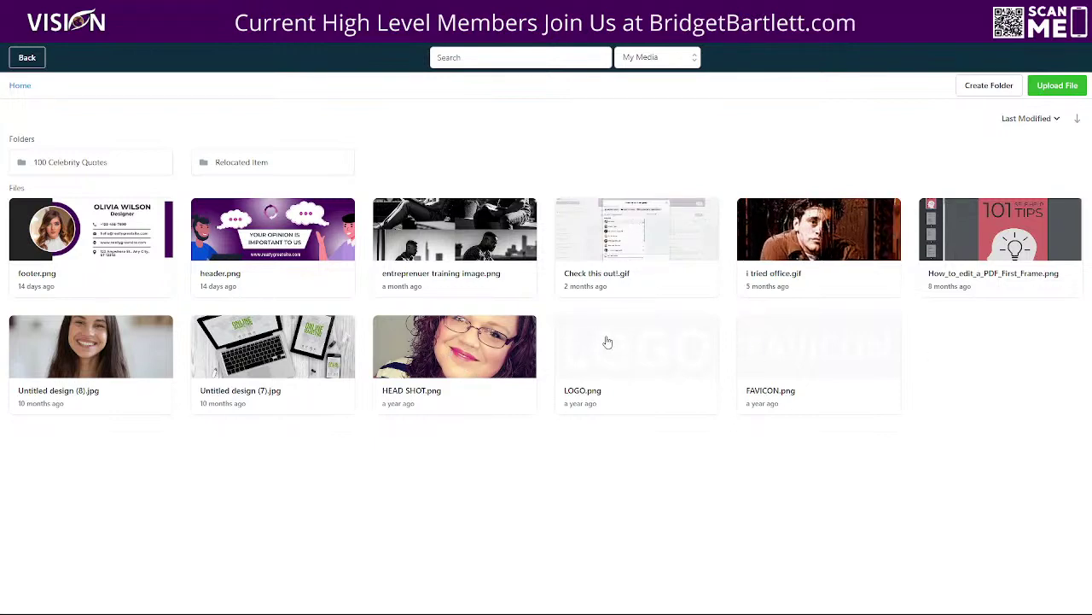
pyautogui.click(631, 345)
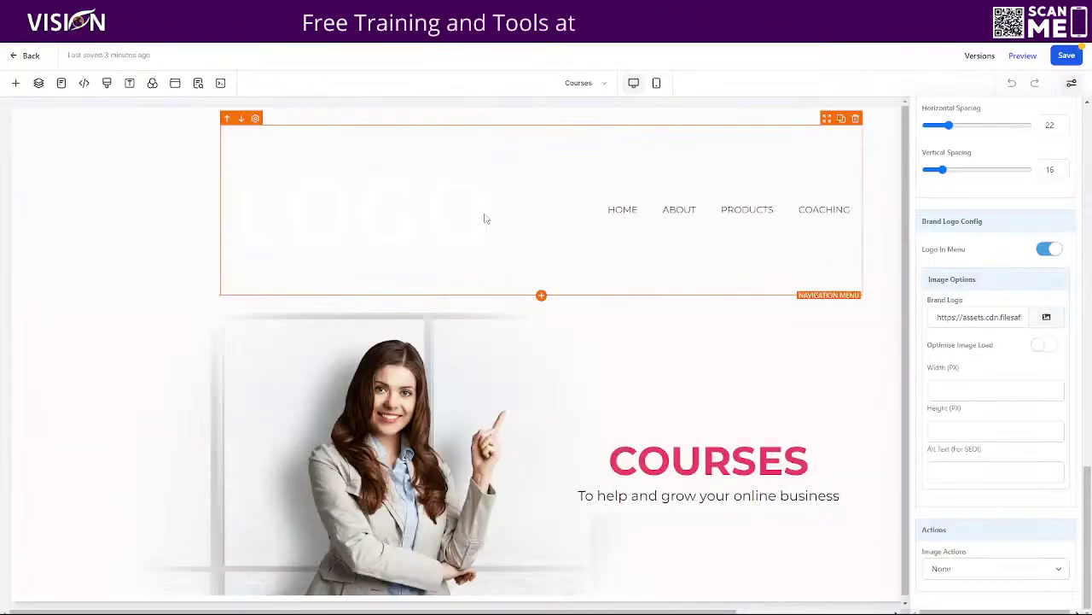
# Step: Turn on optimised image loading for the brand logo and set its width to 75 px
pyautogui.click(1056, 347)
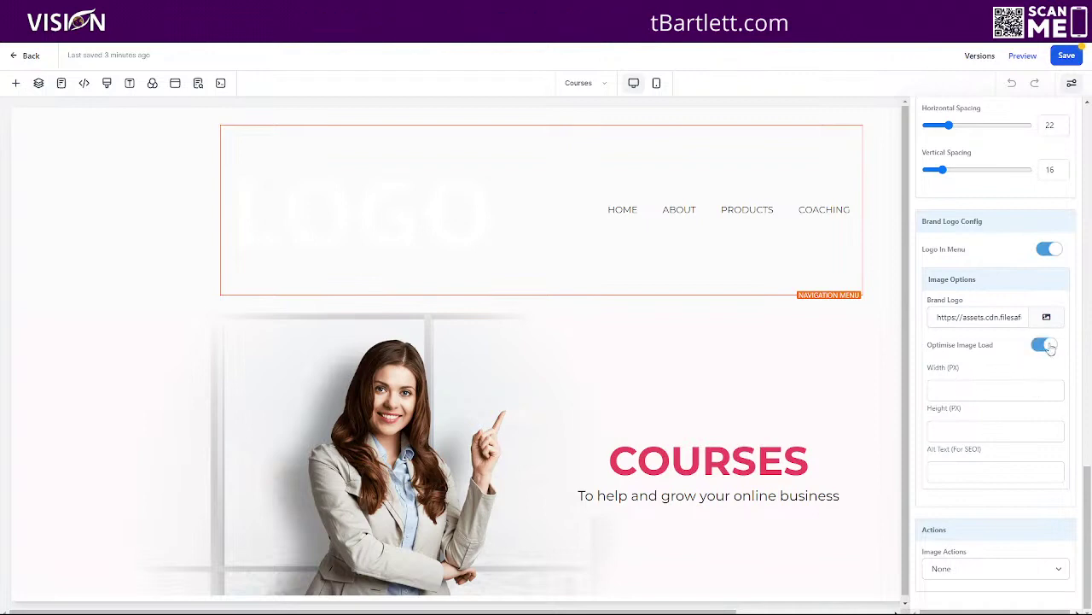
pyautogui.click(953, 388)
pyautogui.write('75')
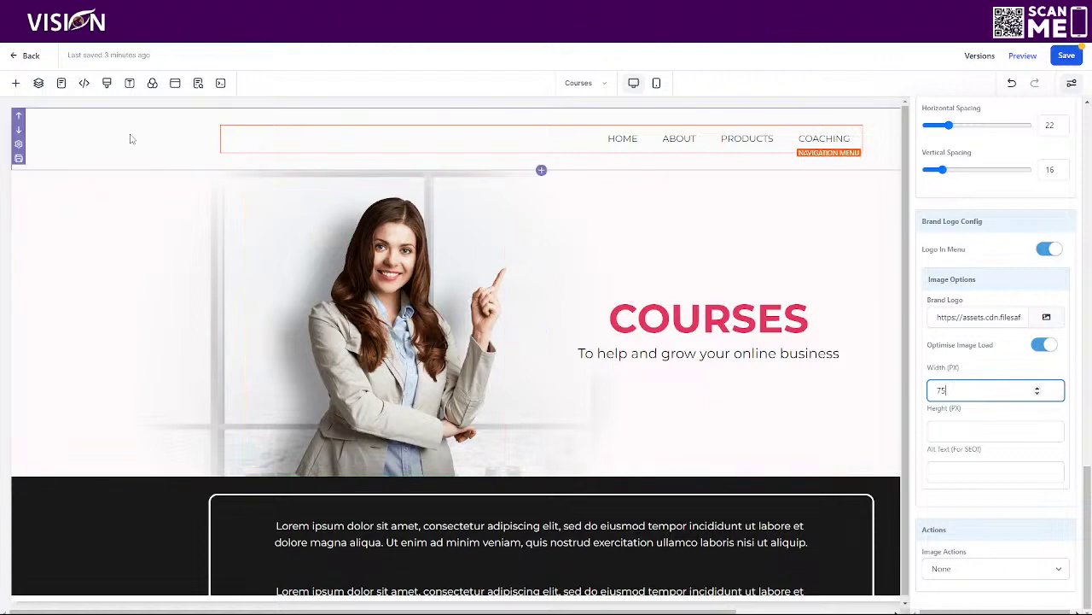
# Step: Set the global header section's background color to the near-black palette color
pyautogui.click(384, 239)
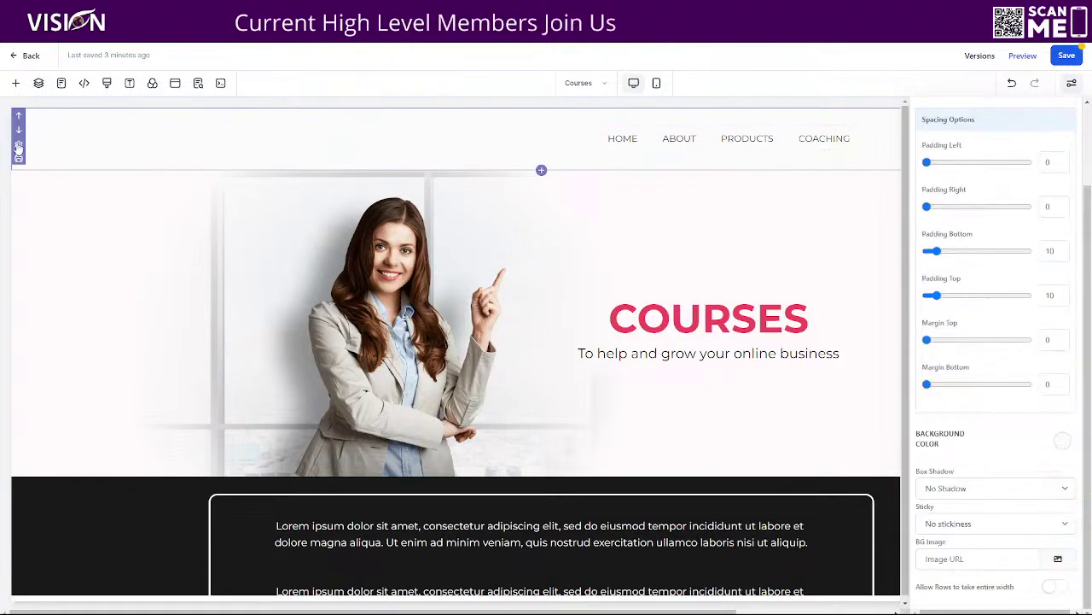
pyautogui.click(1063, 443)
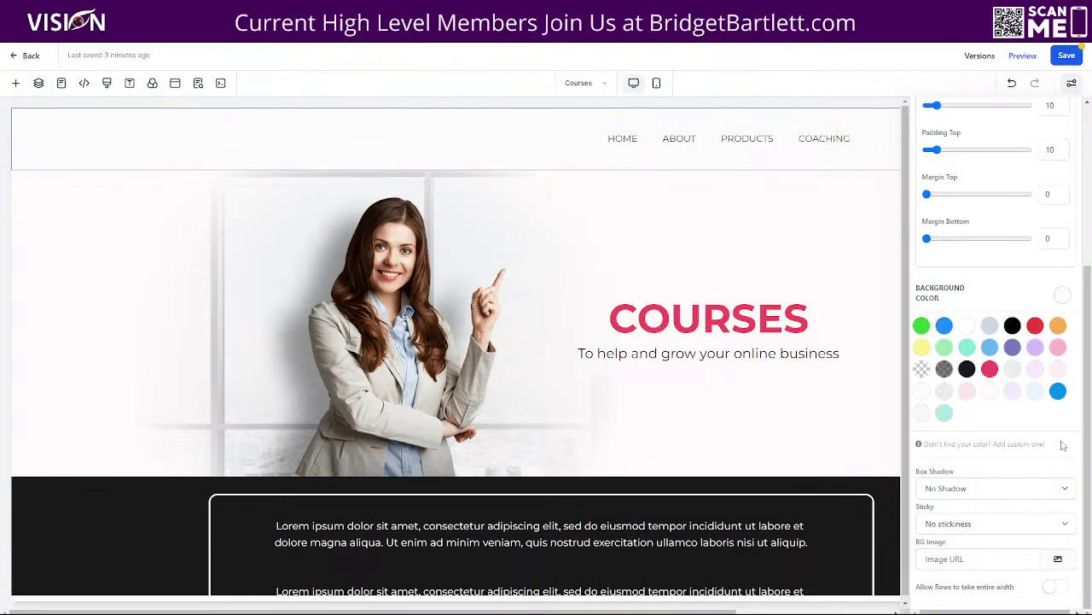
pyautogui.click(967, 369)
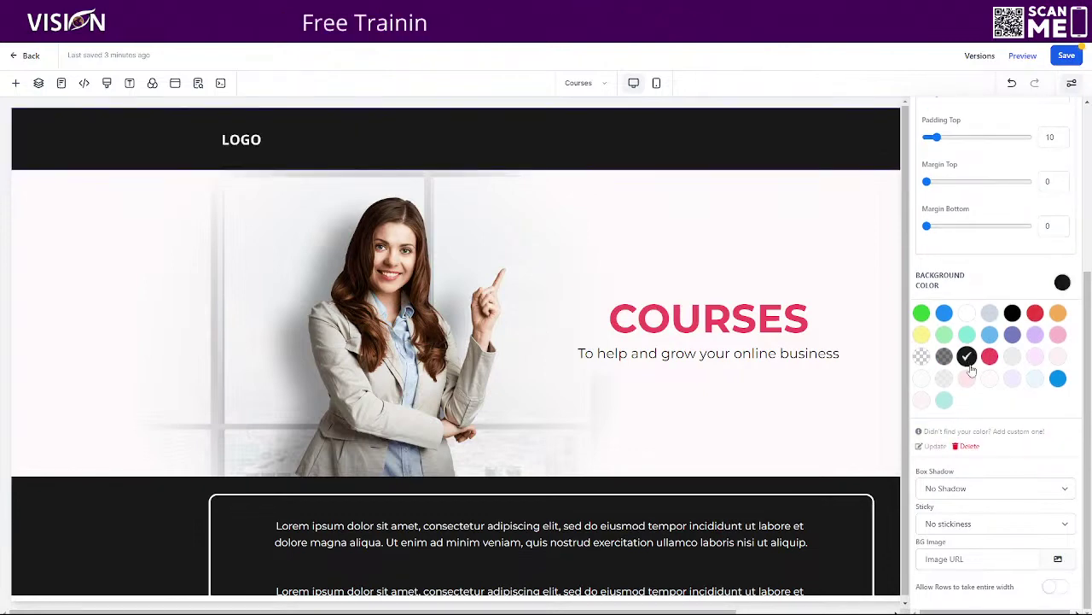
# Step: Change the text color of the header's navigation menu items to white
pyautogui.click(622, 144)
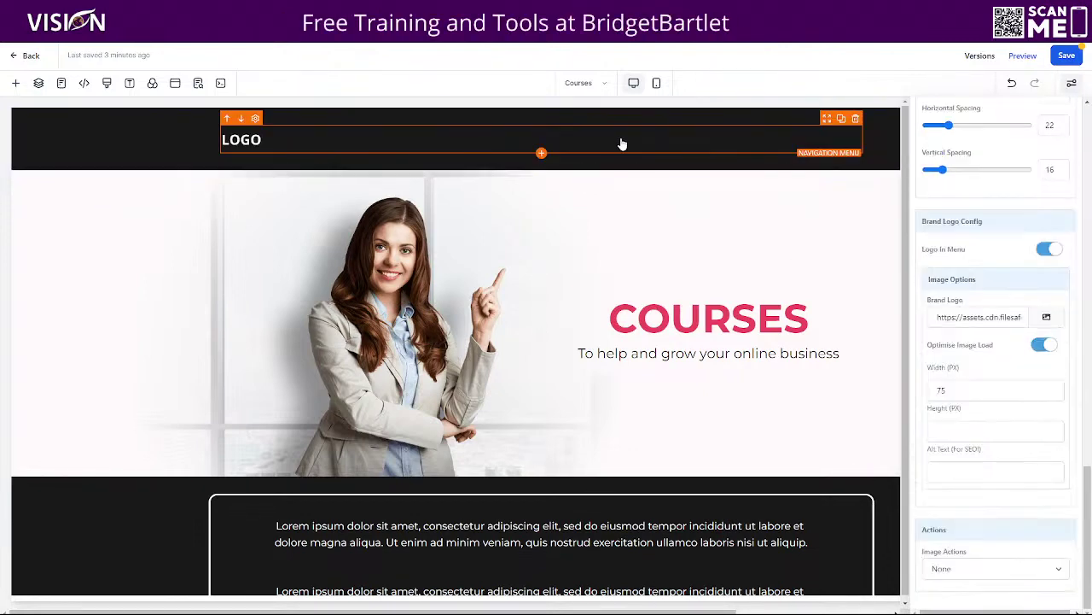
pyautogui.scroll(-5, 984, 303)
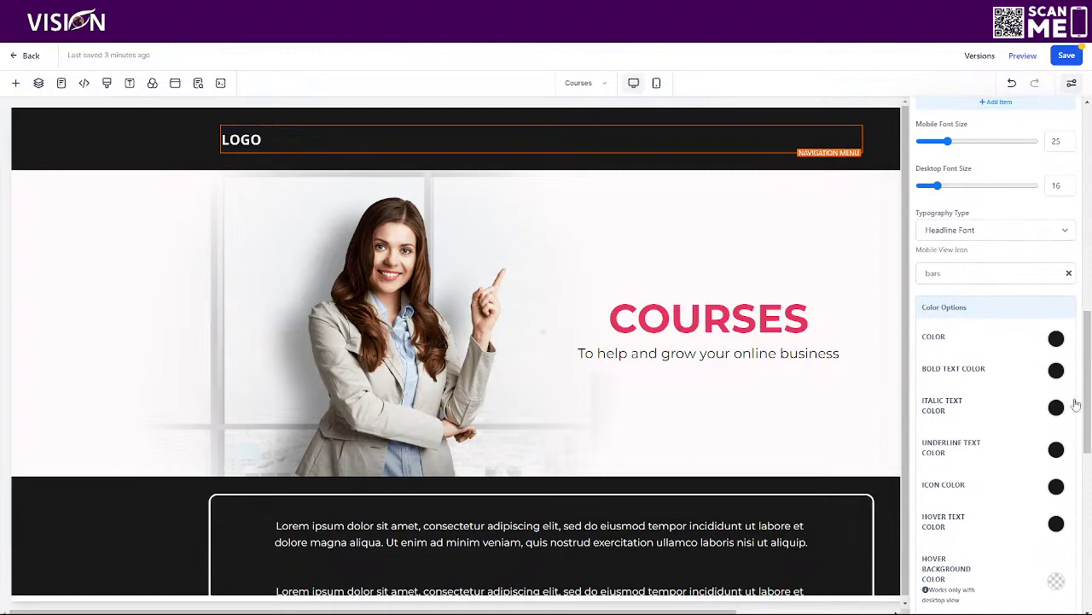
pyautogui.click(1057, 338)
pyautogui.click(973, 366)
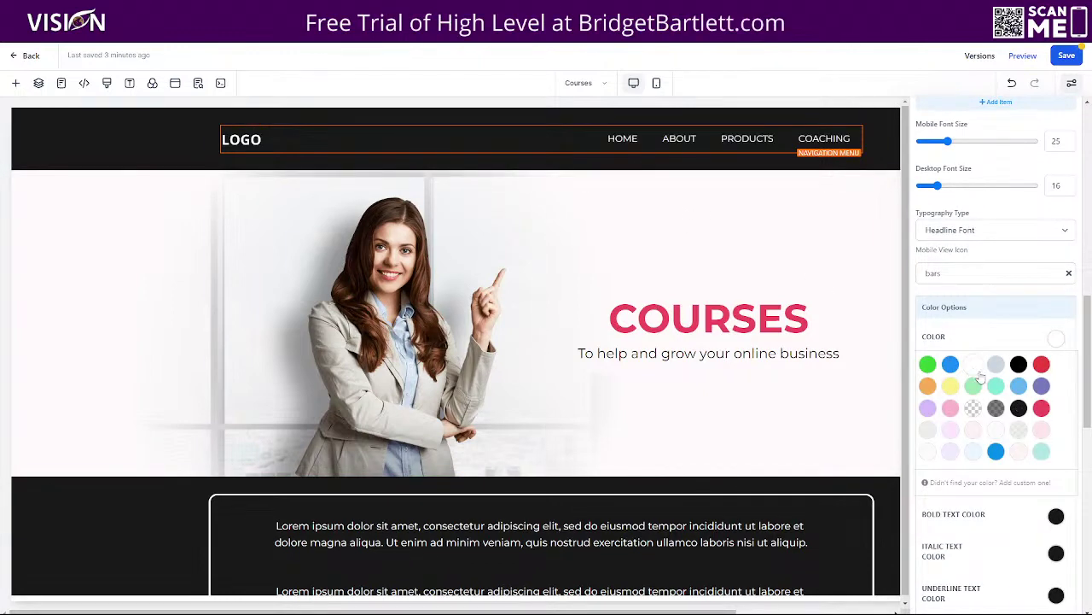
# Step: Save the Courses page with its global header changes and switch to editing the Home page
pyautogui.scroll(-2, 975, 389)
pyautogui.scroll(-3, 975, 394)
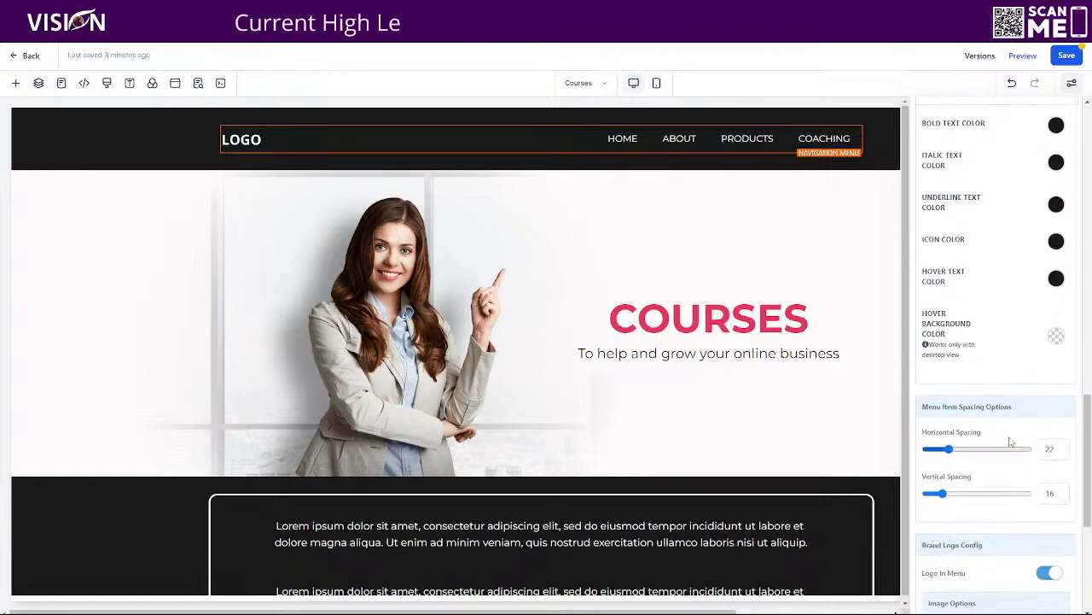
pyautogui.click(1067, 56)
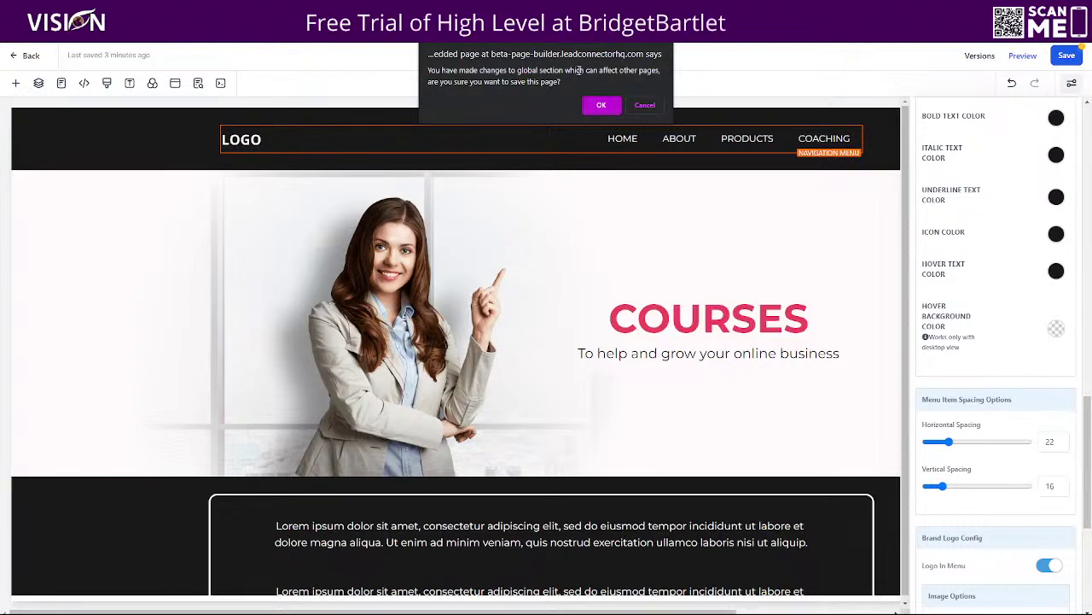
pyautogui.click(598, 106)
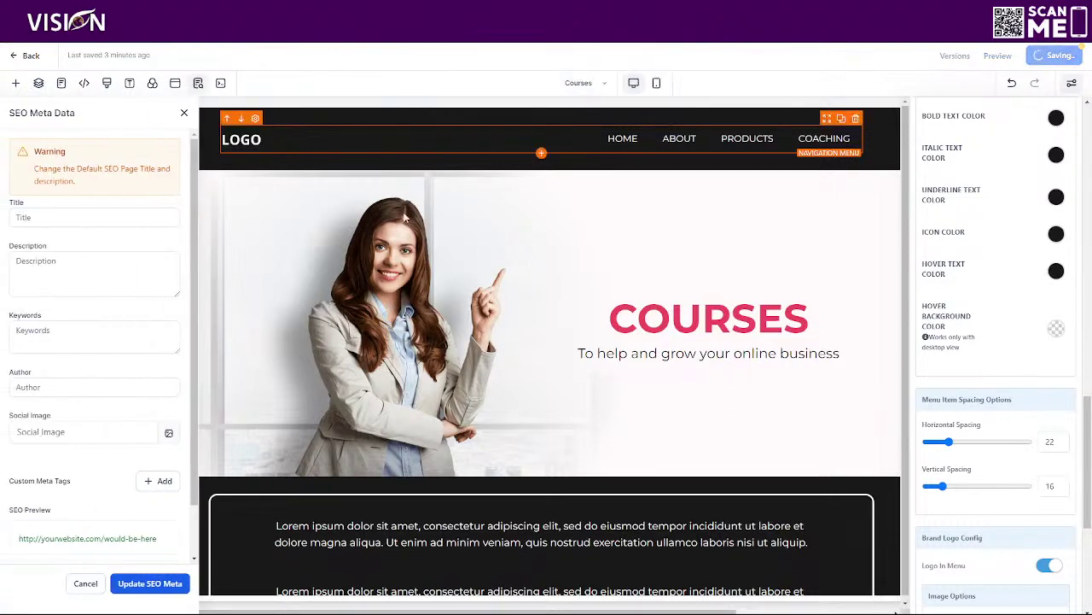
pyautogui.click(589, 83)
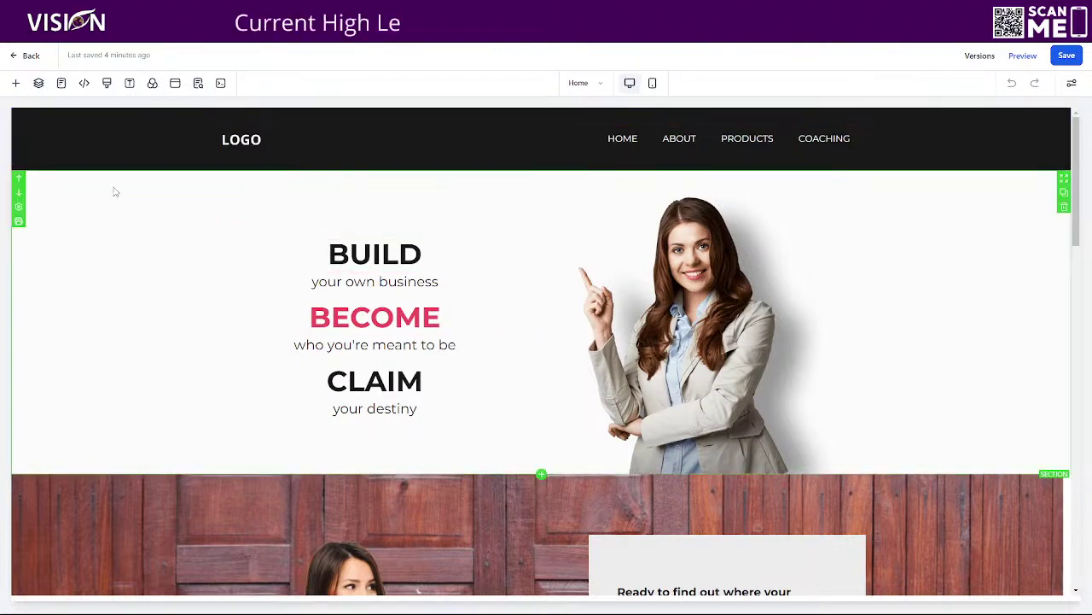
# Step: Save the Home page's hero section as a global section named "test"
pyautogui.click(46, 272)
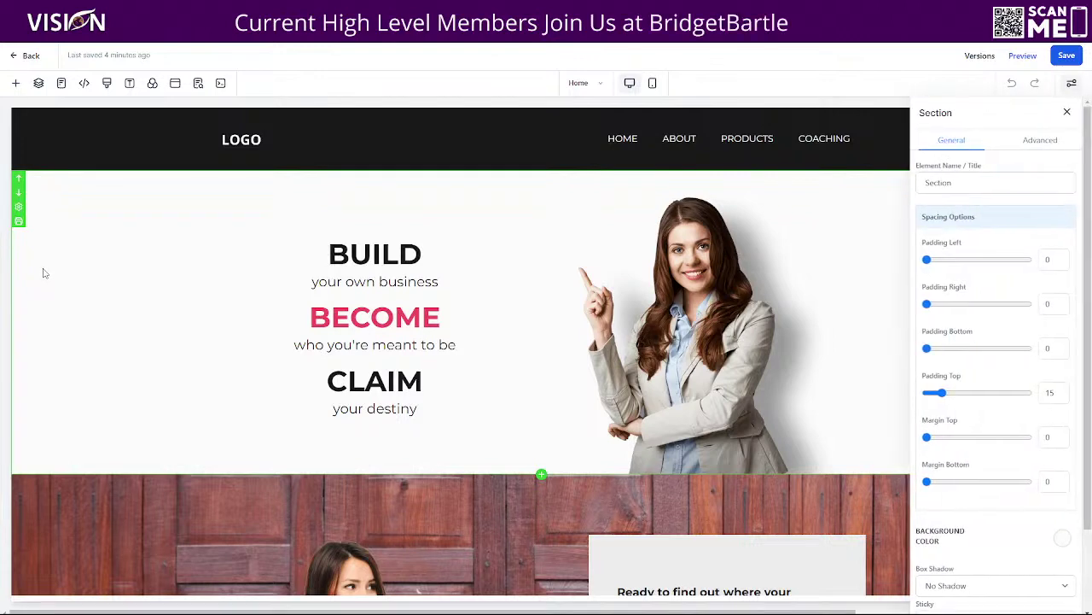
pyautogui.click(1068, 112)
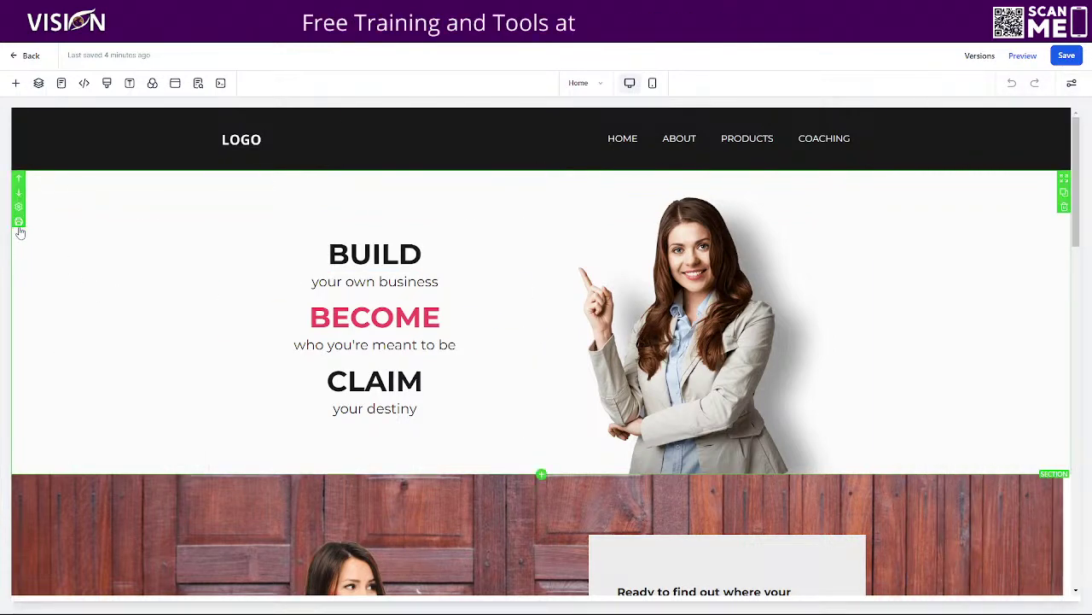
pyautogui.click(18, 222)
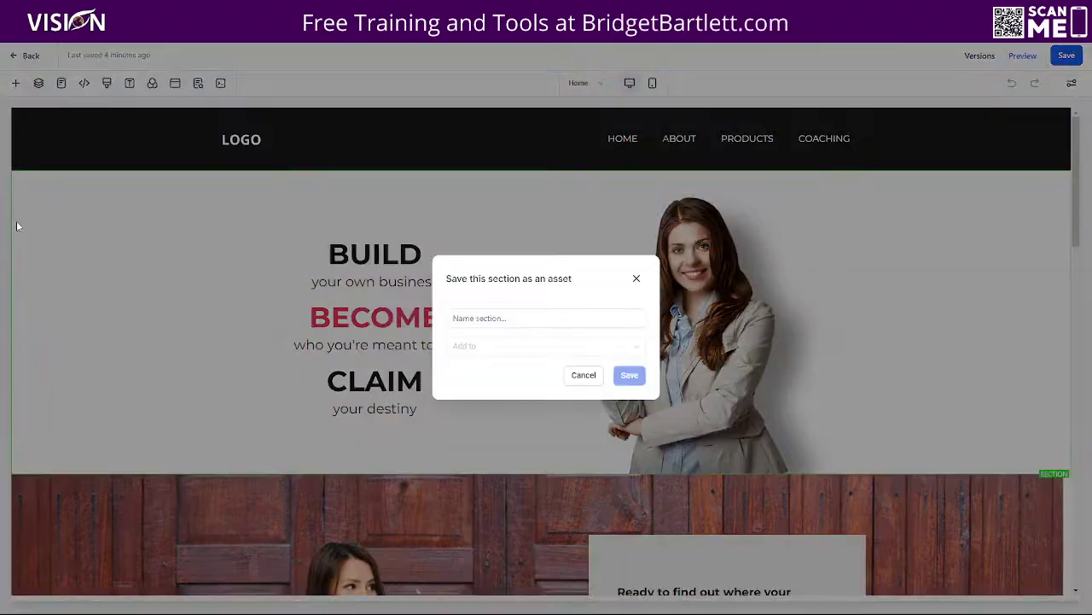
pyautogui.click(490, 315)
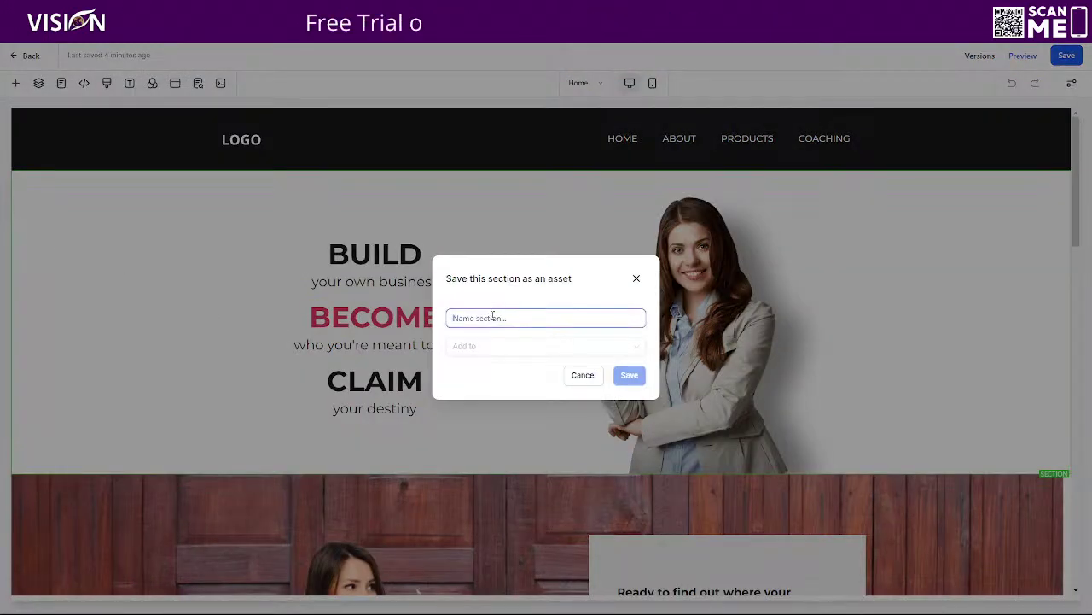
pyautogui.write('test')
pyautogui.click(501, 348)
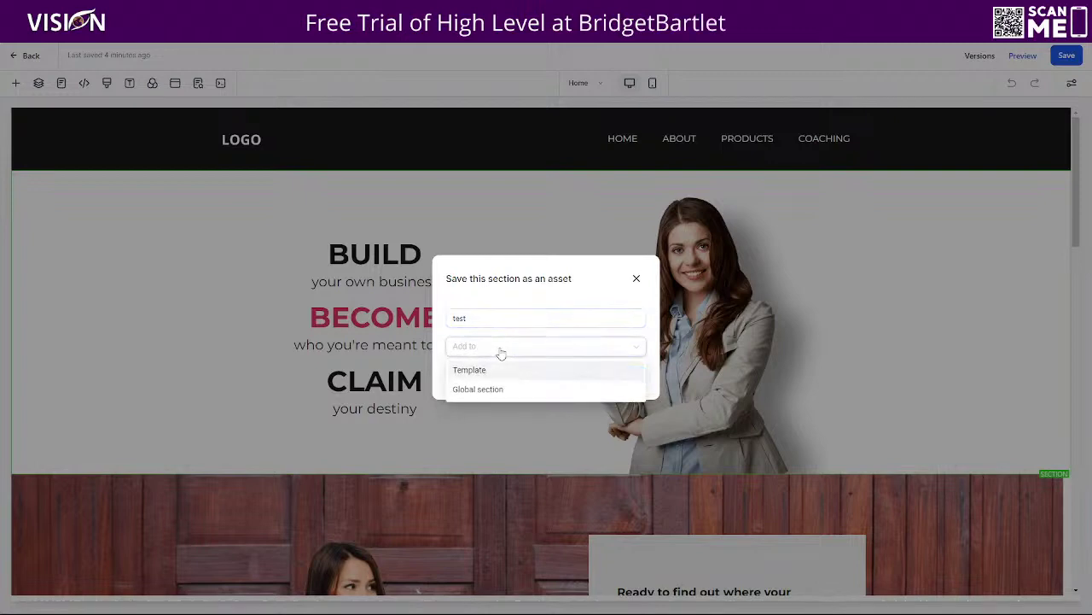
pyautogui.click(474, 388)
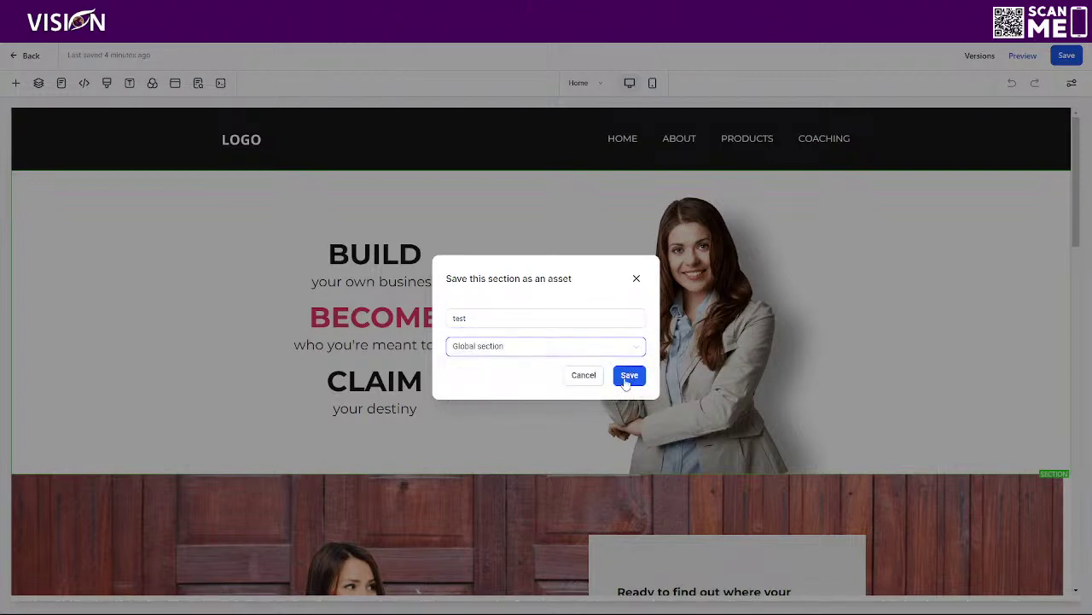
pyautogui.click(628, 377)
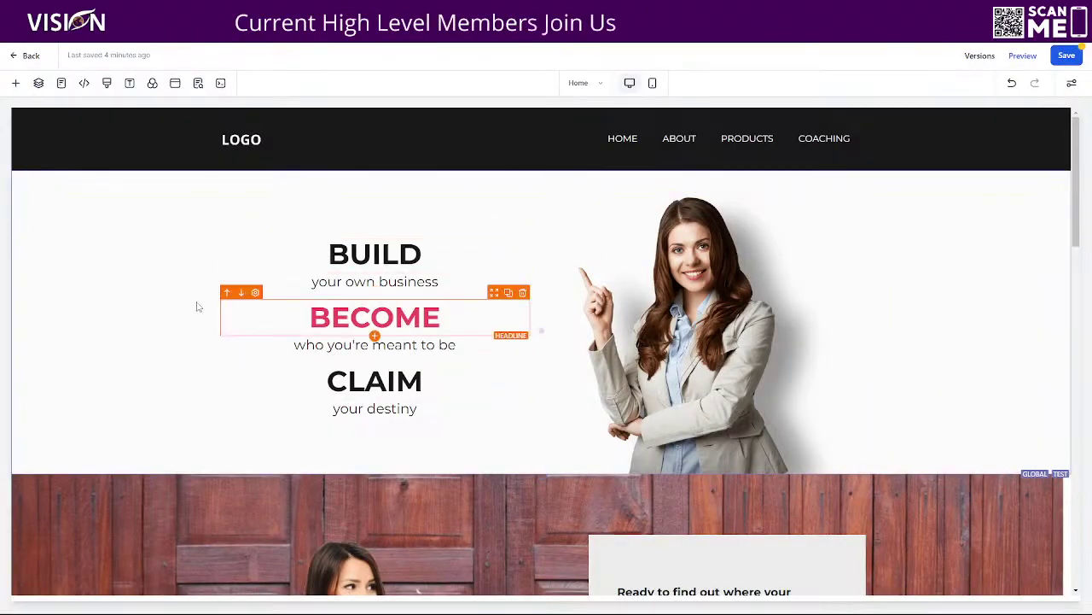
# Step: Delete the "test" global section from the list of saved global sections
pyautogui.click(16, 84)
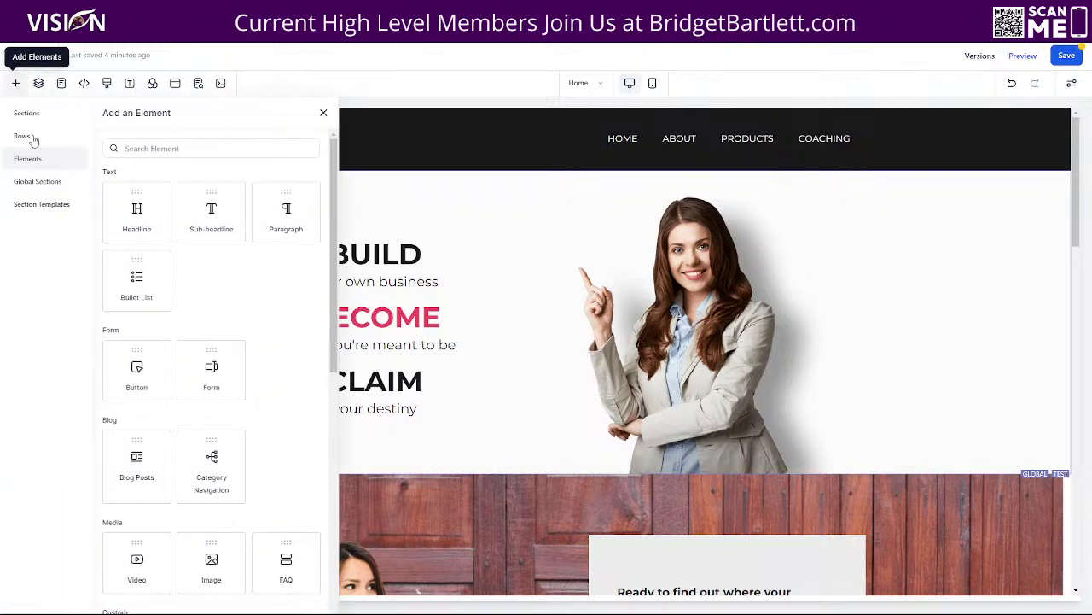
pyautogui.click(32, 185)
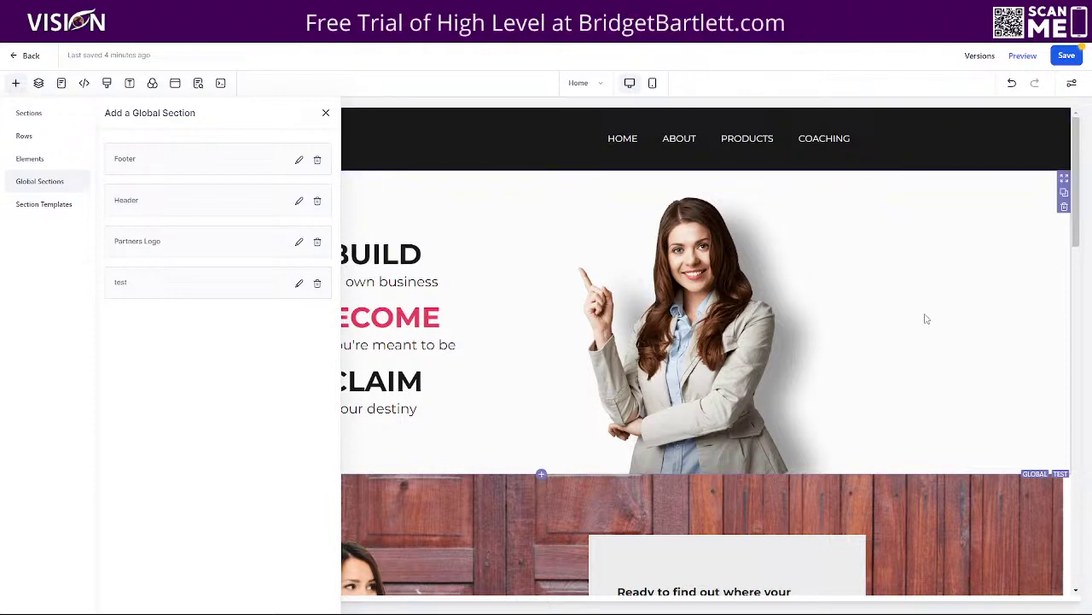
pyautogui.click(317, 286)
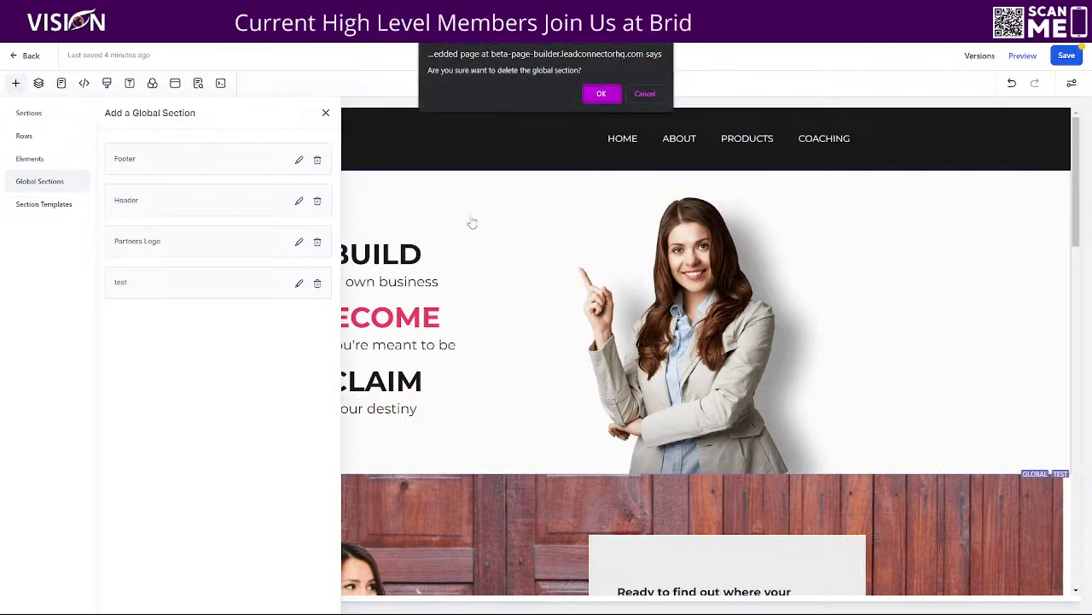
pyautogui.click(600, 94)
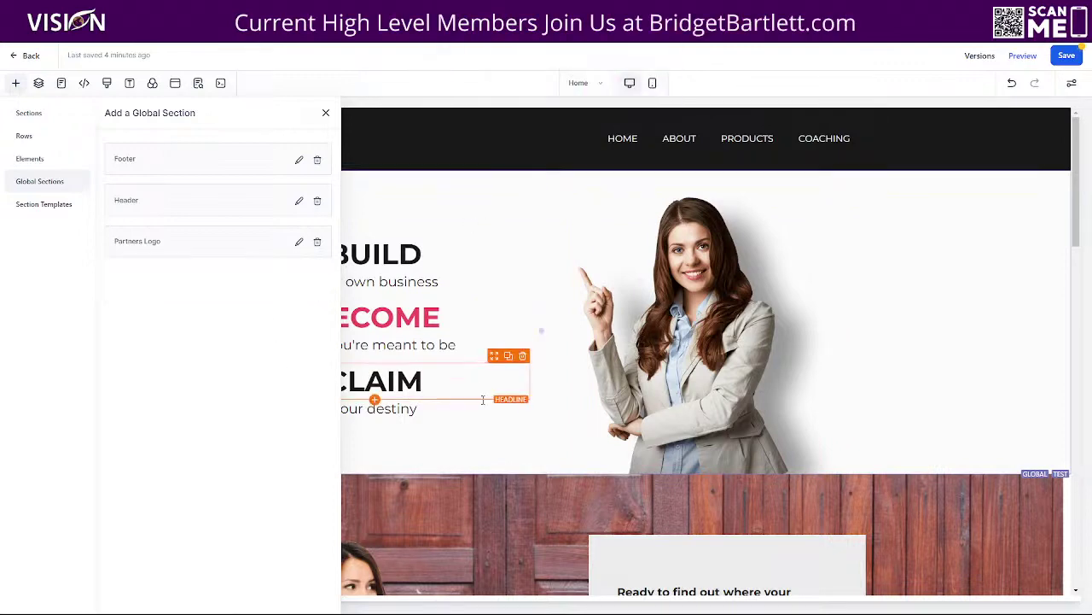
# Step: Review the list of saved section templates, then close the template list and the hero section's settings
pyautogui.click(915, 448)
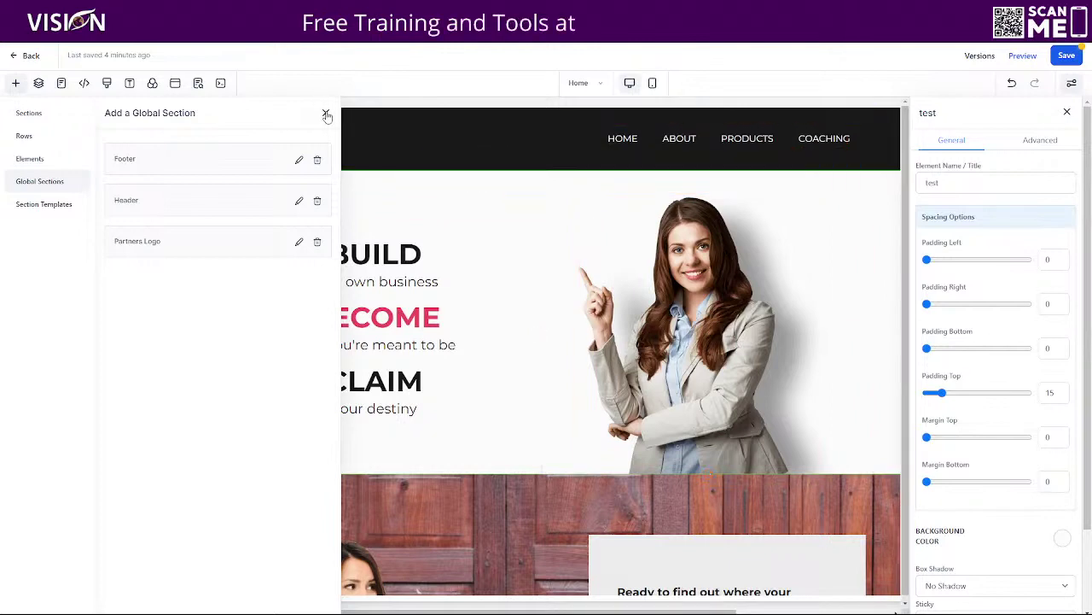
pyautogui.click(47, 205)
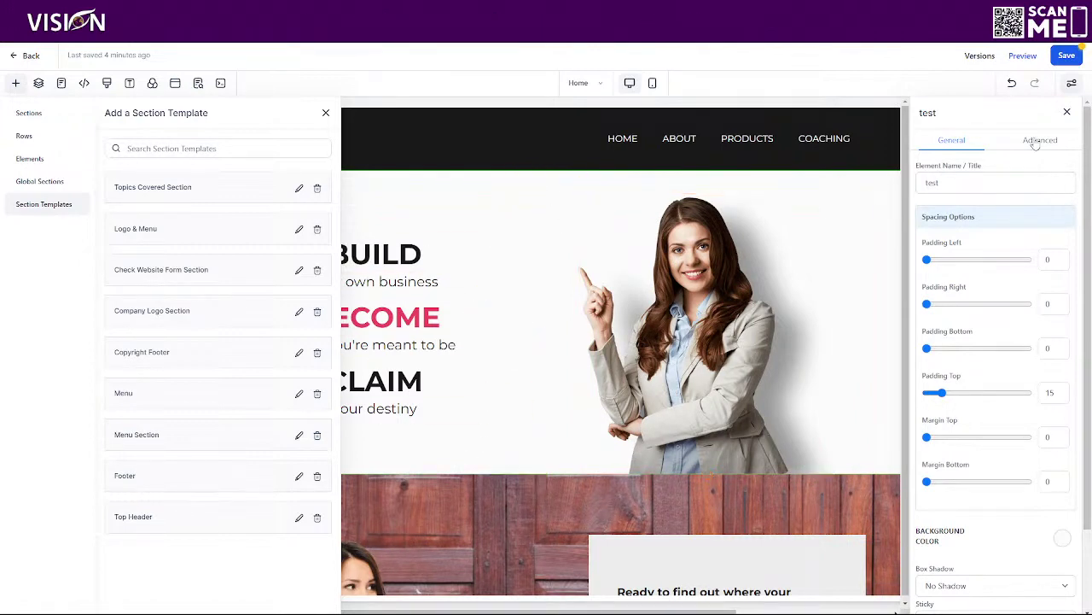
pyautogui.click(1067, 111)
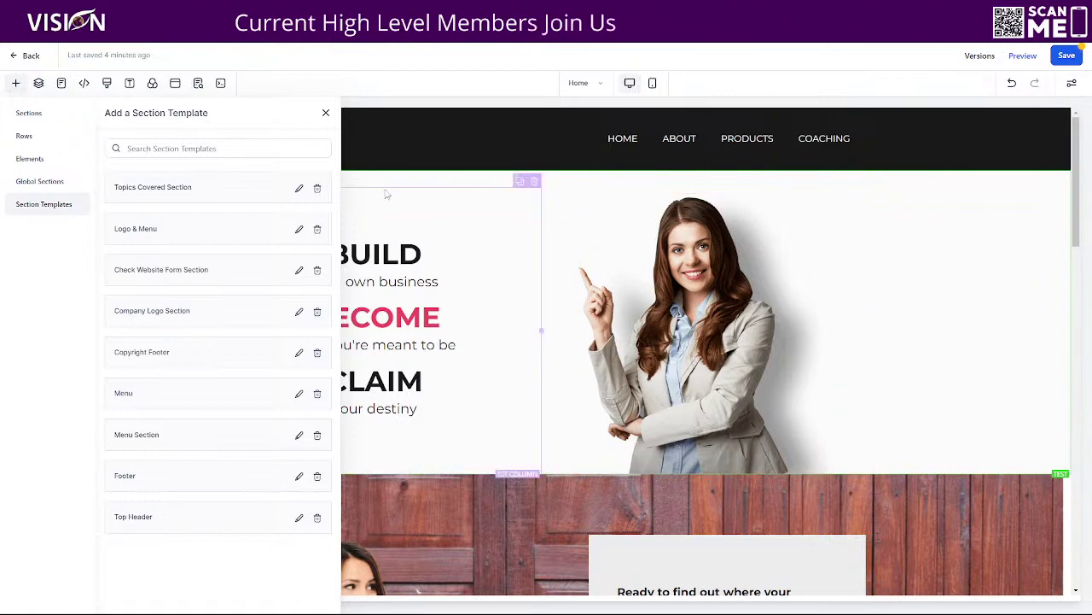
pyautogui.click(325, 113)
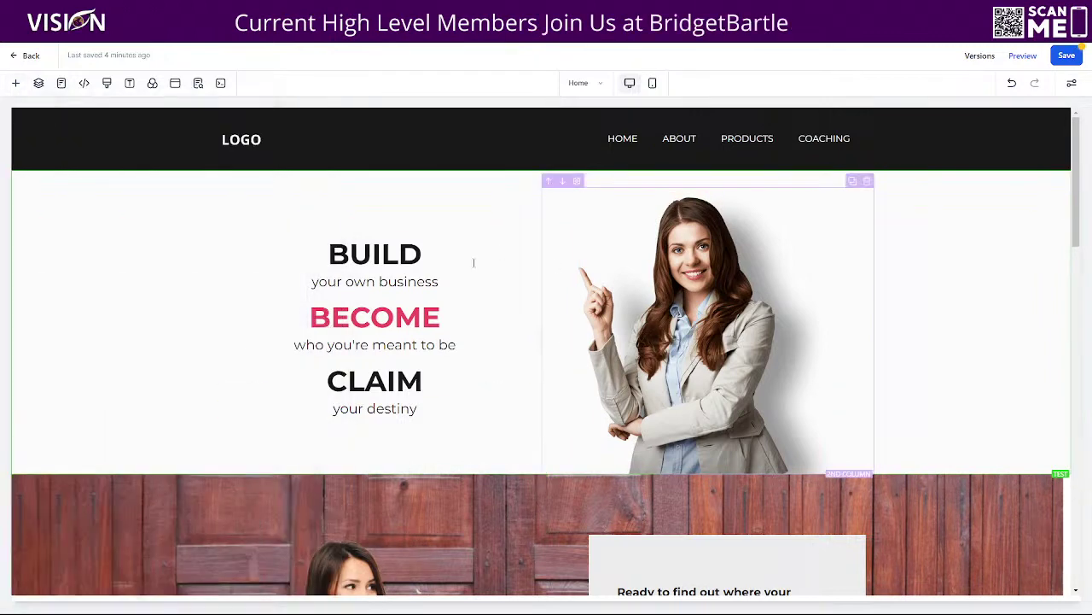
# Step: Save the Home page's hero section as a template named "test" and check the section template list
pyautogui.click(960, 352)
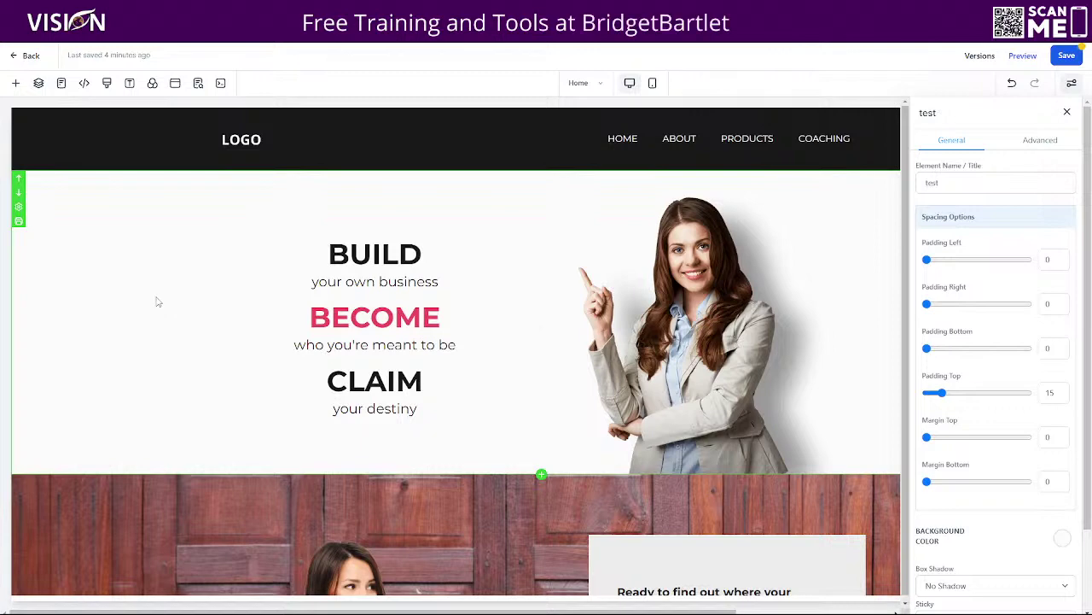
pyautogui.click(18, 225)
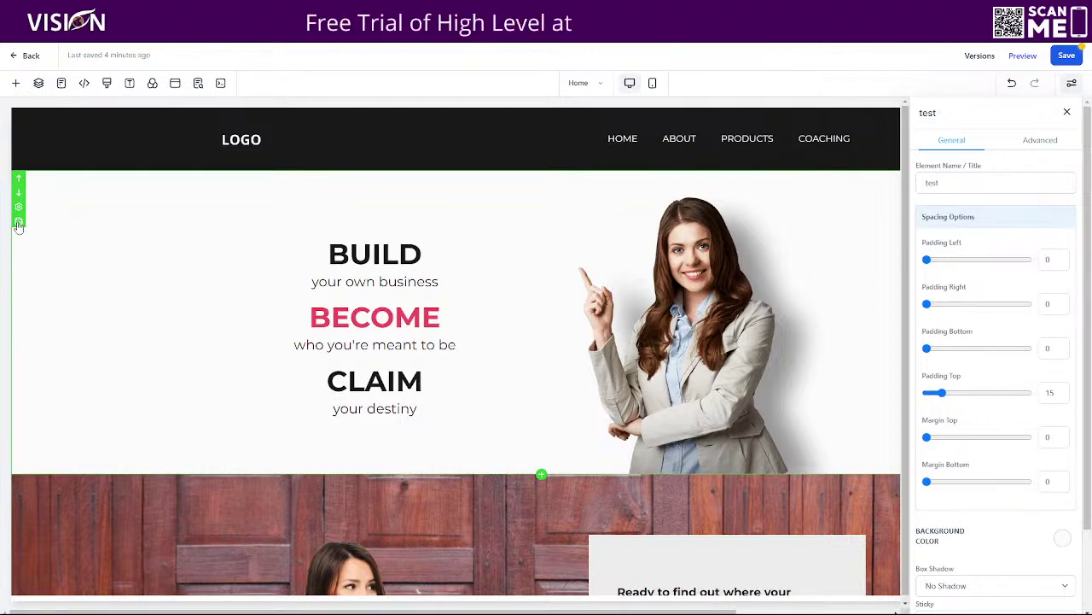
pyautogui.click(505, 316)
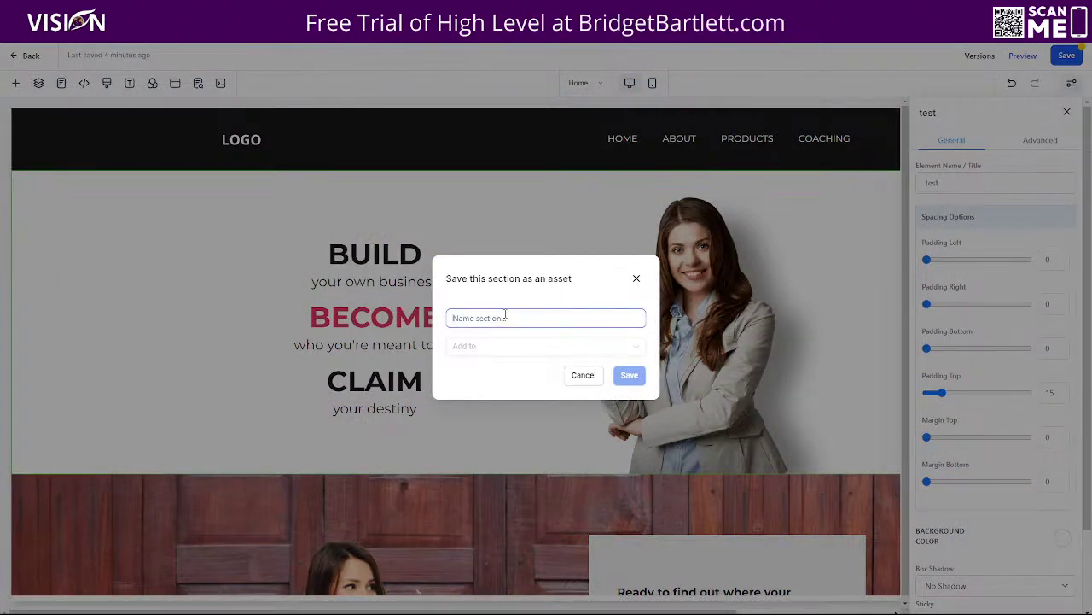
pyautogui.write('test')
pyautogui.click(493, 345)
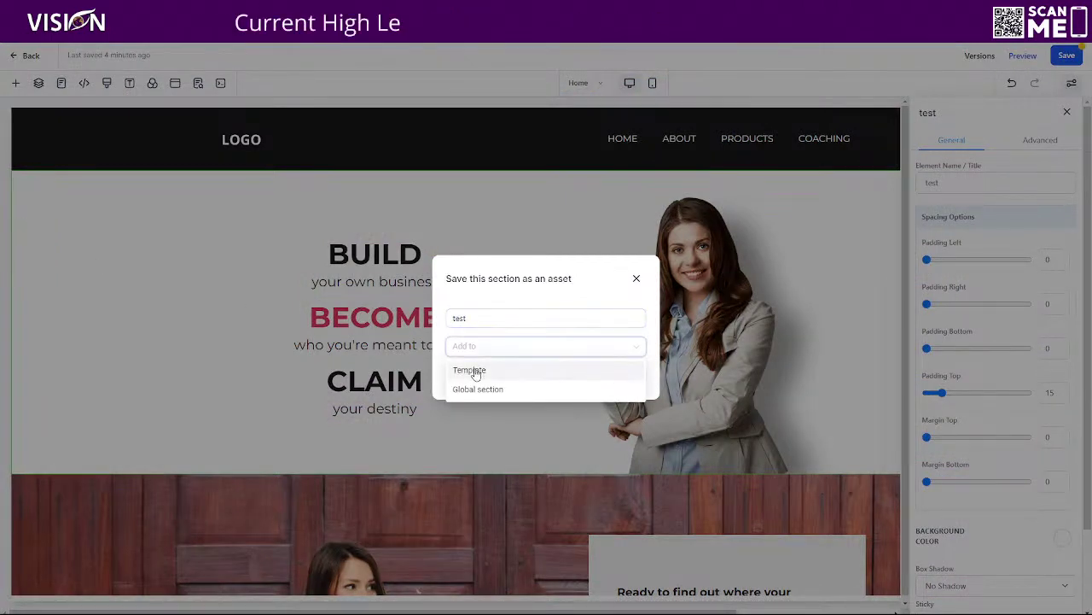
pyautogui.click(475, 371)
pyautogui.click(630, 375)
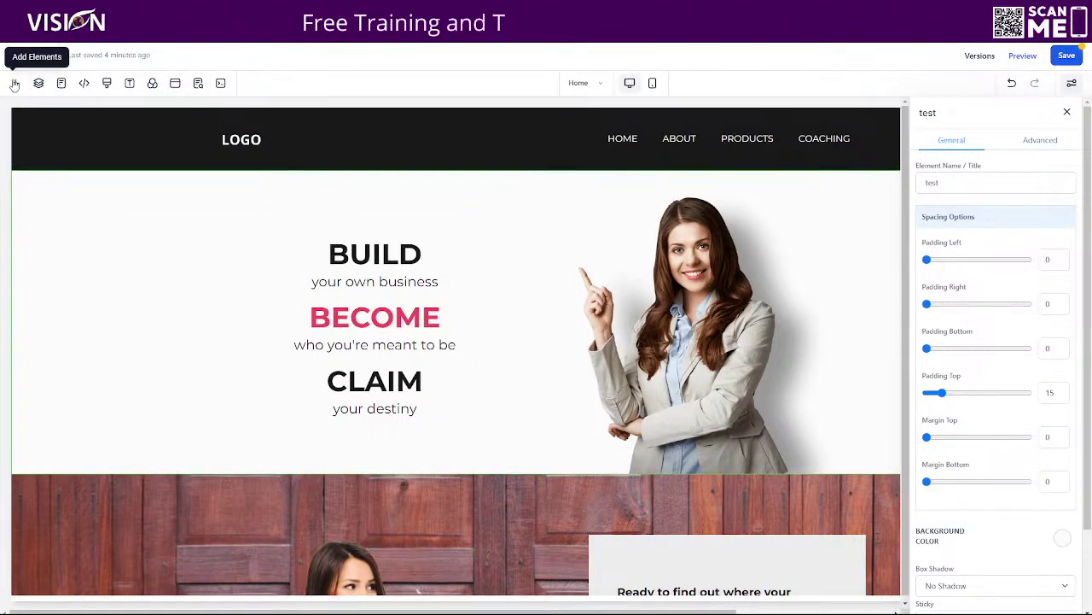
pyautogui.click(15, 83)
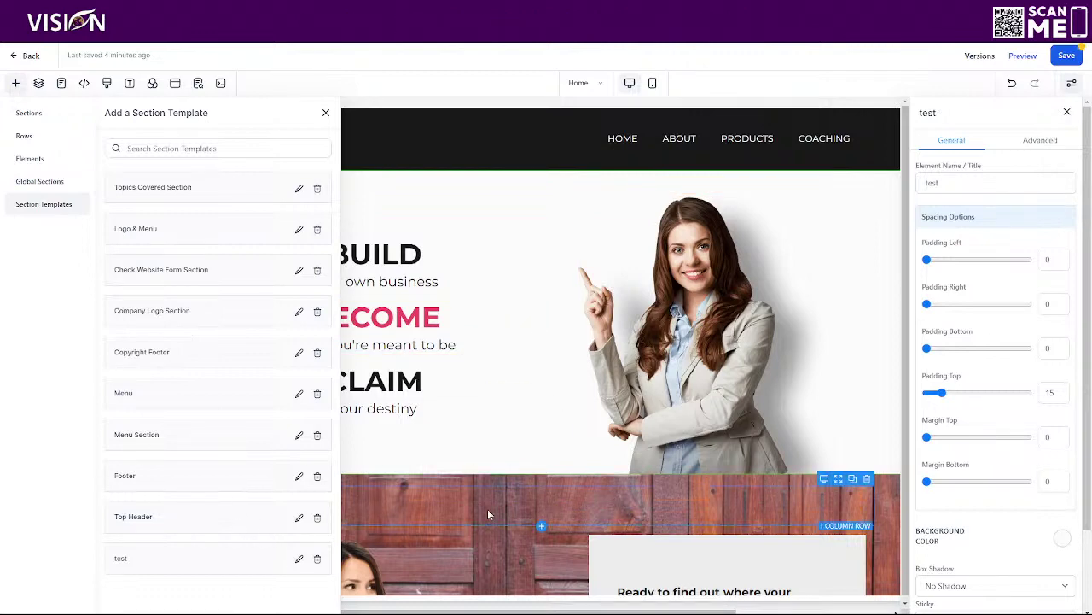
pyautogui.click(326, 112)
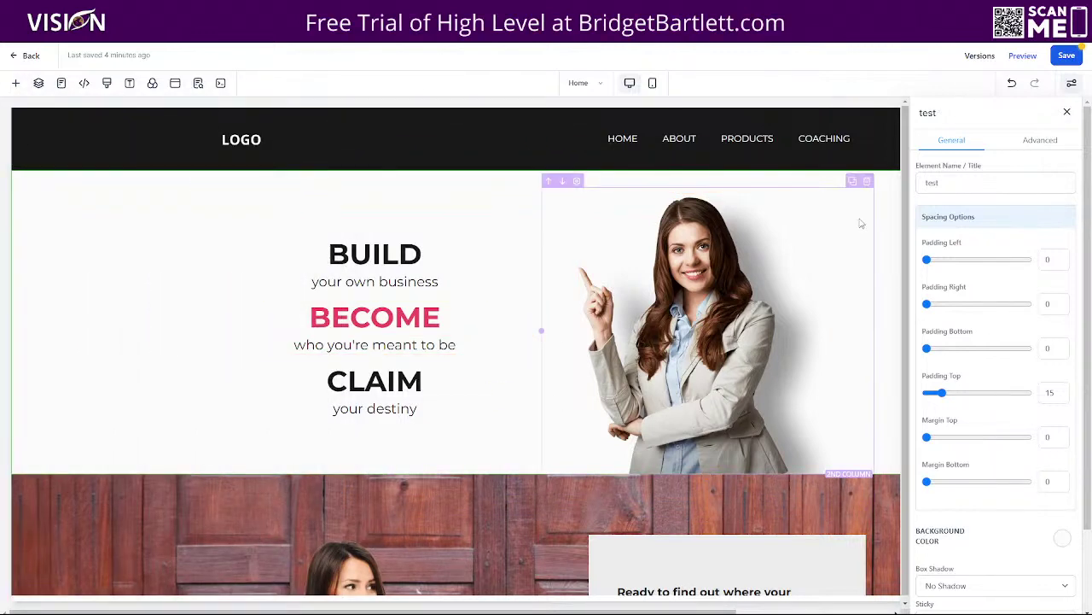
# Step: Examine the BUILD headline's font size, typography, color and spacing settings, comparing the mobile and desktop views
pyautogui.click(476, 260)
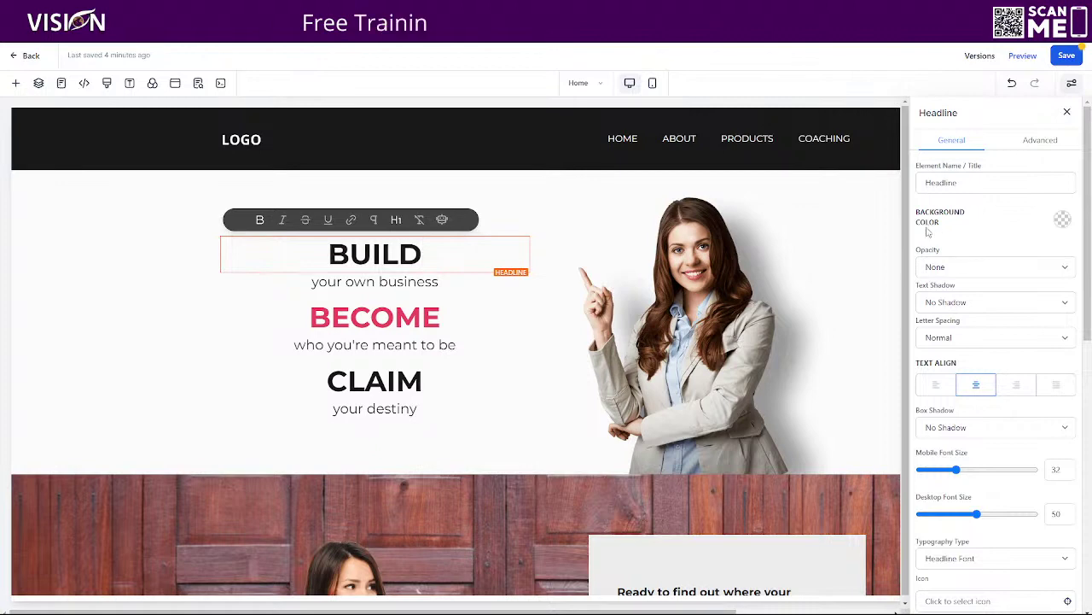
pyautogui.scroll(-1, 984, 239)
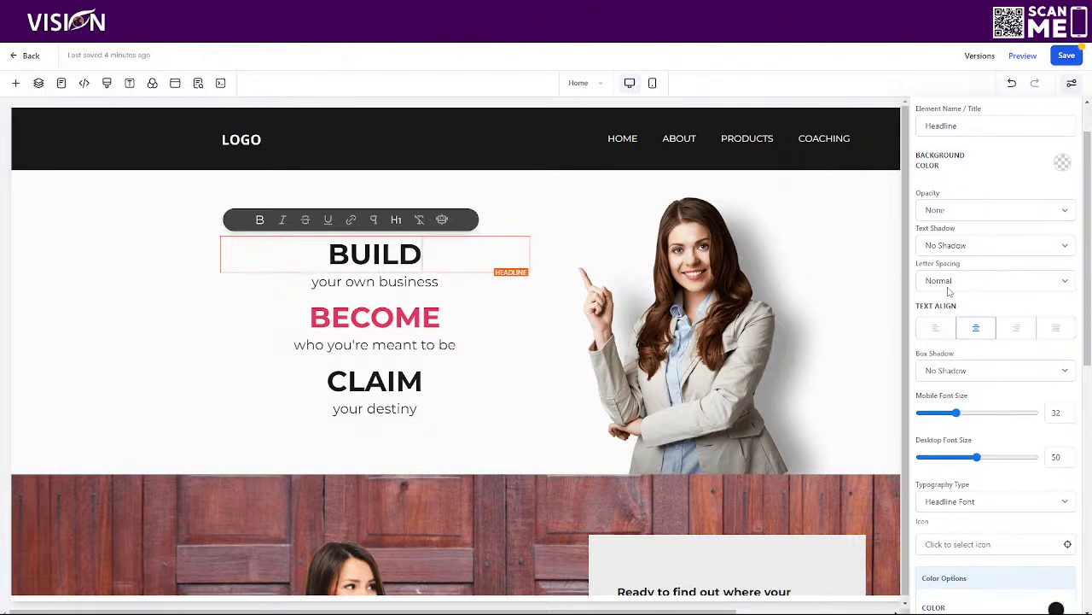
pyautogui.scroll(-3, 986, 331)
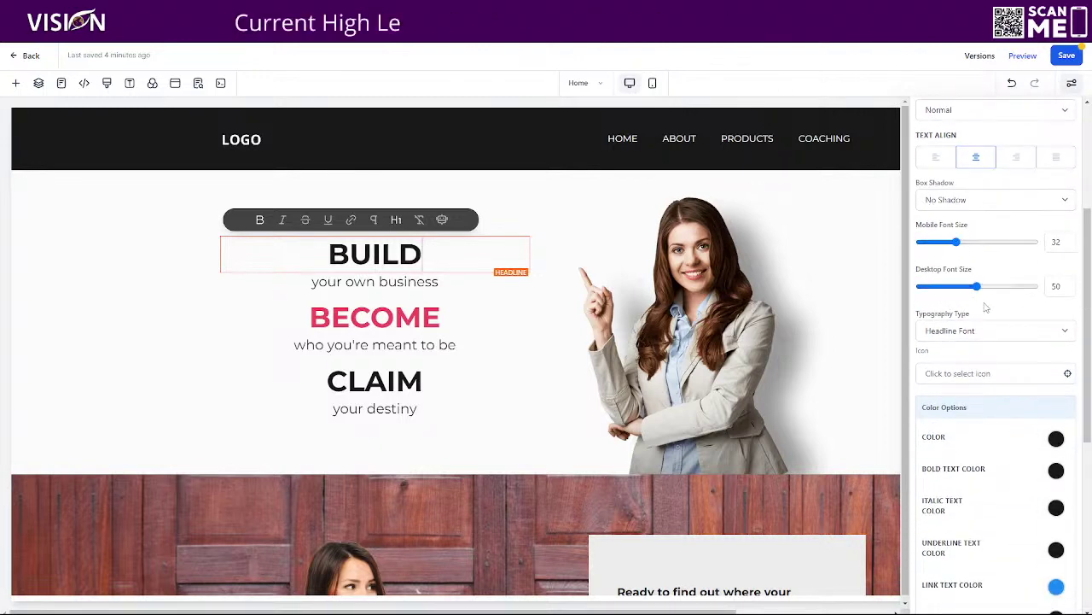
pyautogui.scroll(-2, 986, 308)
pyautogui.click(653, 83)
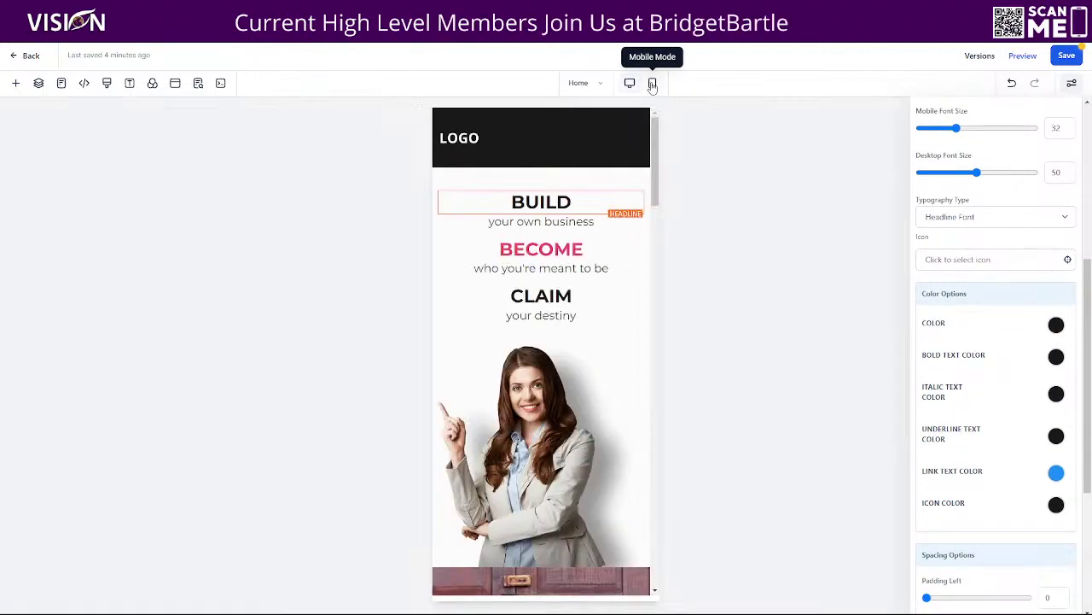
pyautogui.click(629, 83)
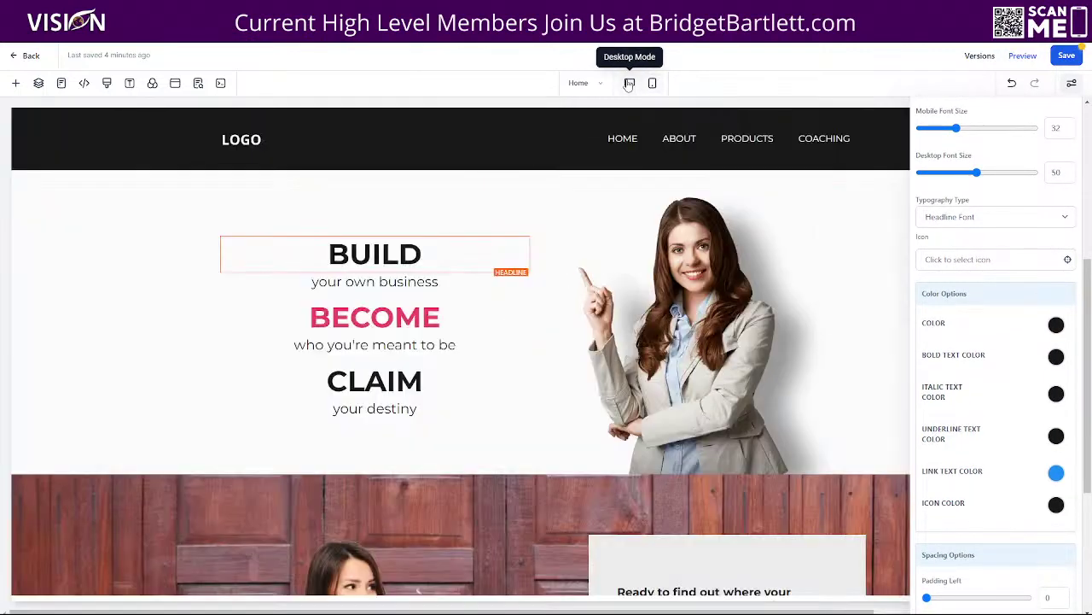
pyautogui.scroll(-2, 972, 238)
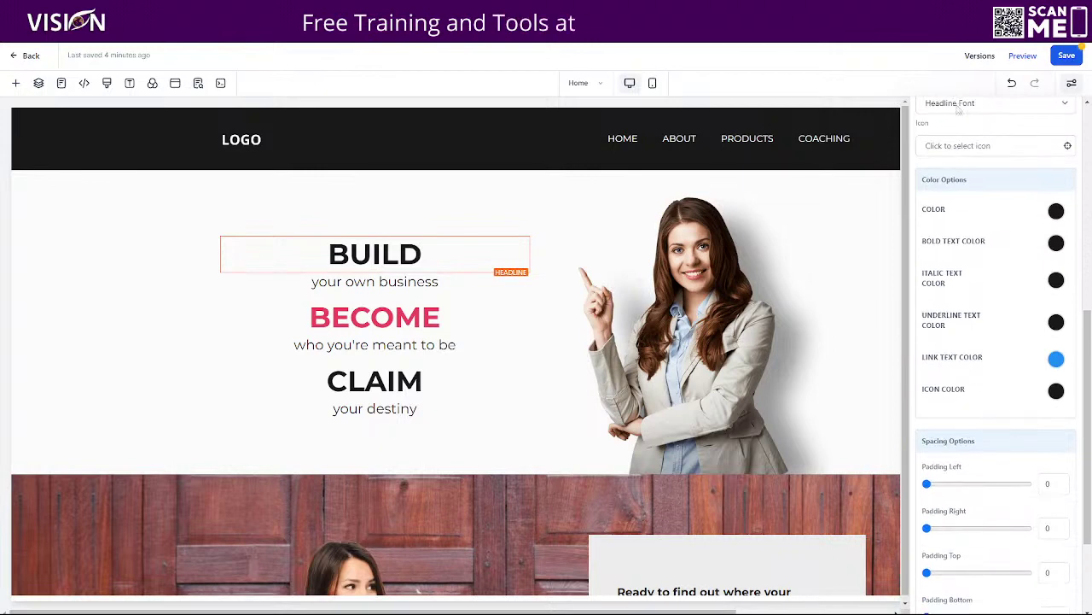
pyautogui.scroll(1, 969, 205)
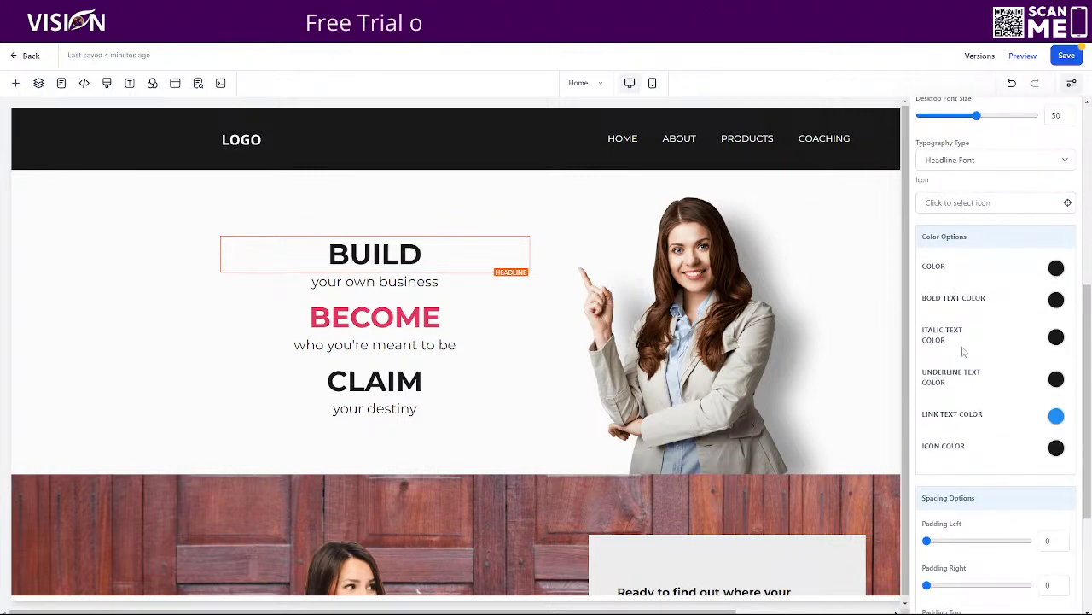
pyautogui.scroll(-2, 962, 350)
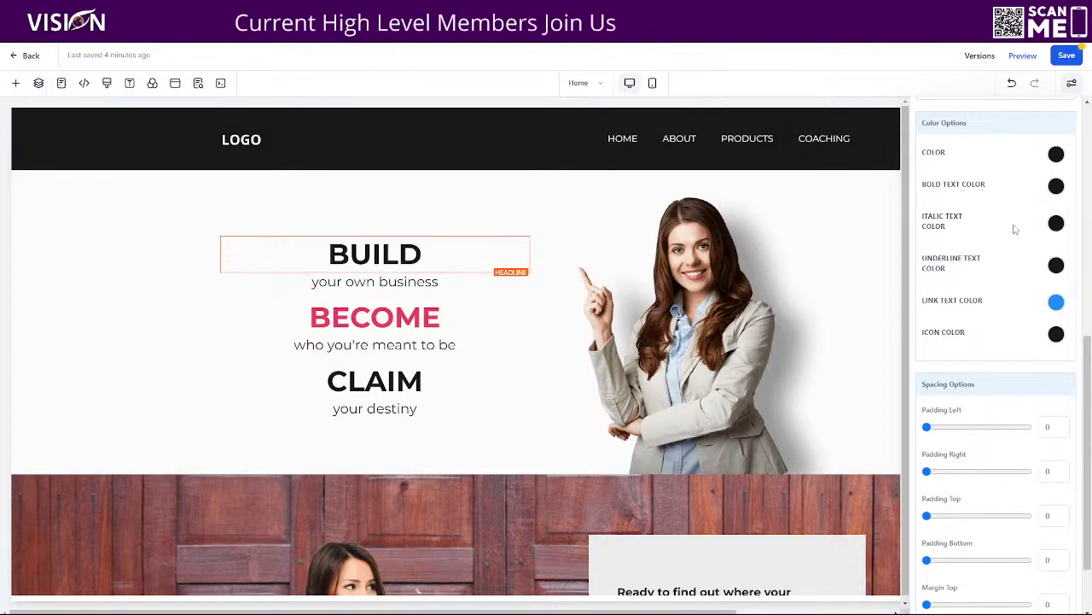
pyautogui.scroll(-2, 981, 331)
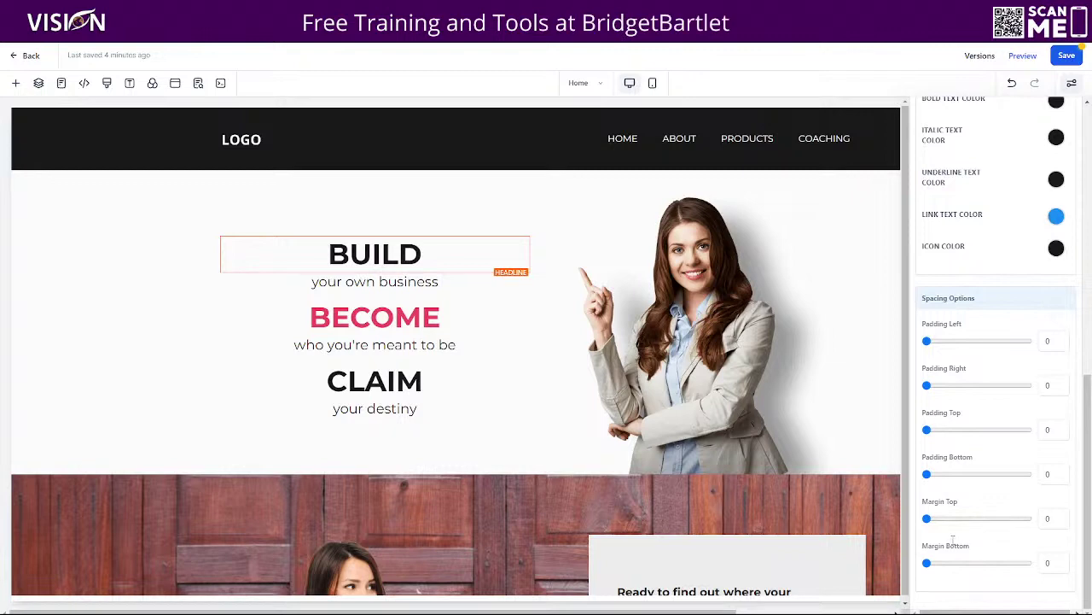
# Step: Try a top padding of about 47 and a top margin of about 75 on the BUILD headline, resetting each to 0
pyautogui.click(334, 249)
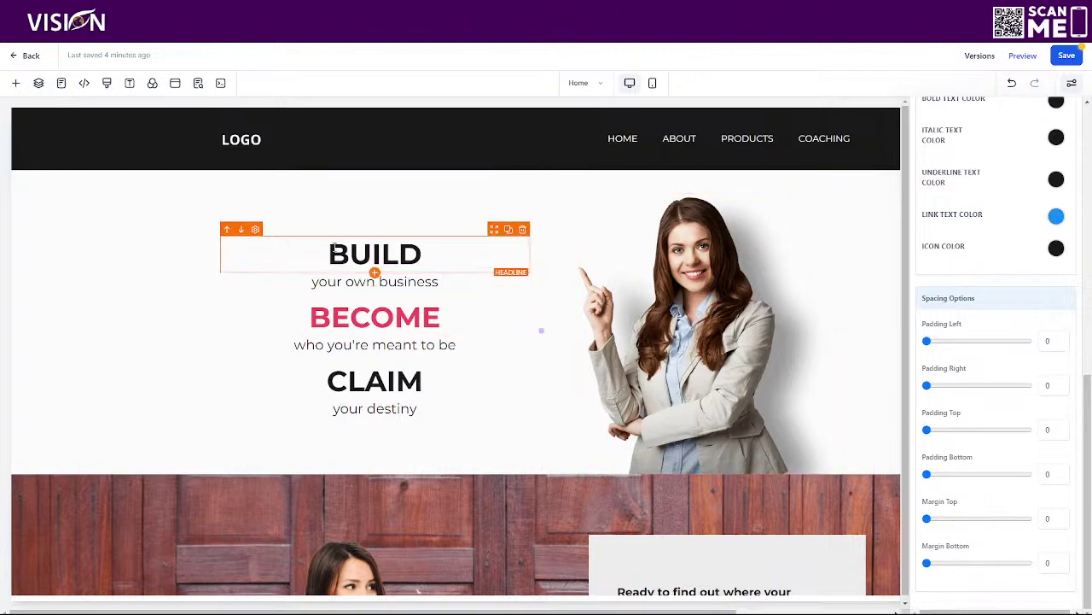
pyautogui.click(326, 254)
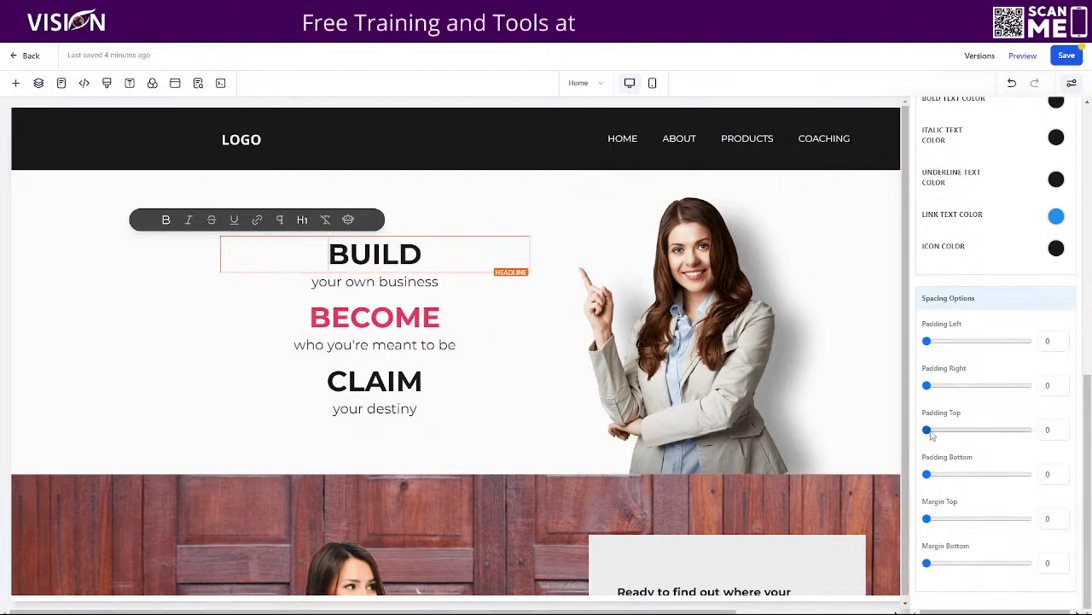
pyautogui.moveTo(927, 429); pyautogui.dragTo(977, 429)
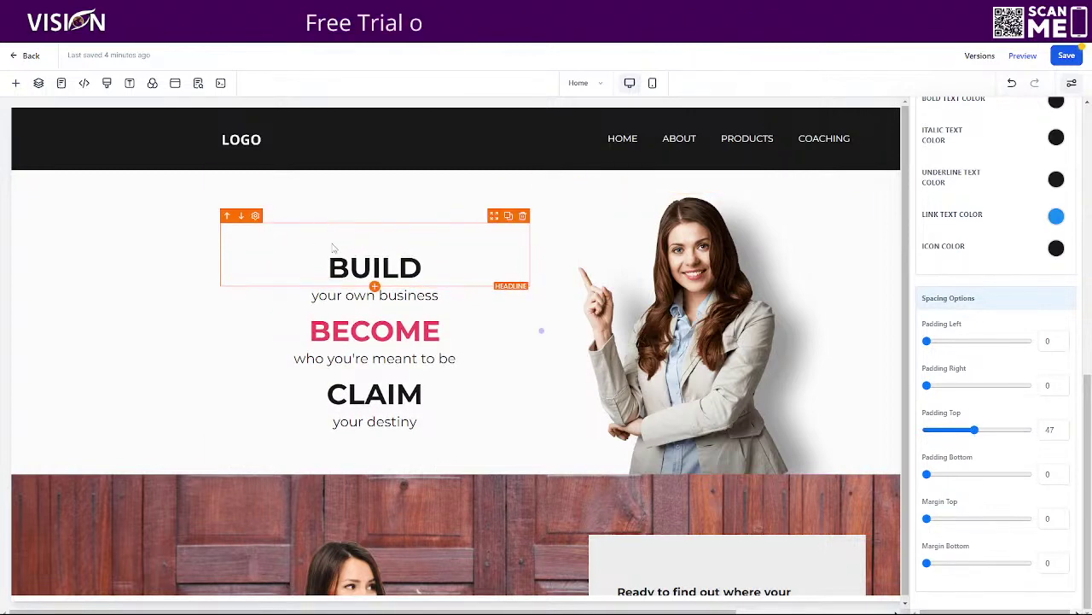
pyautogui.moveTo(975, 429); pyautogui.dragTo(927, 429)
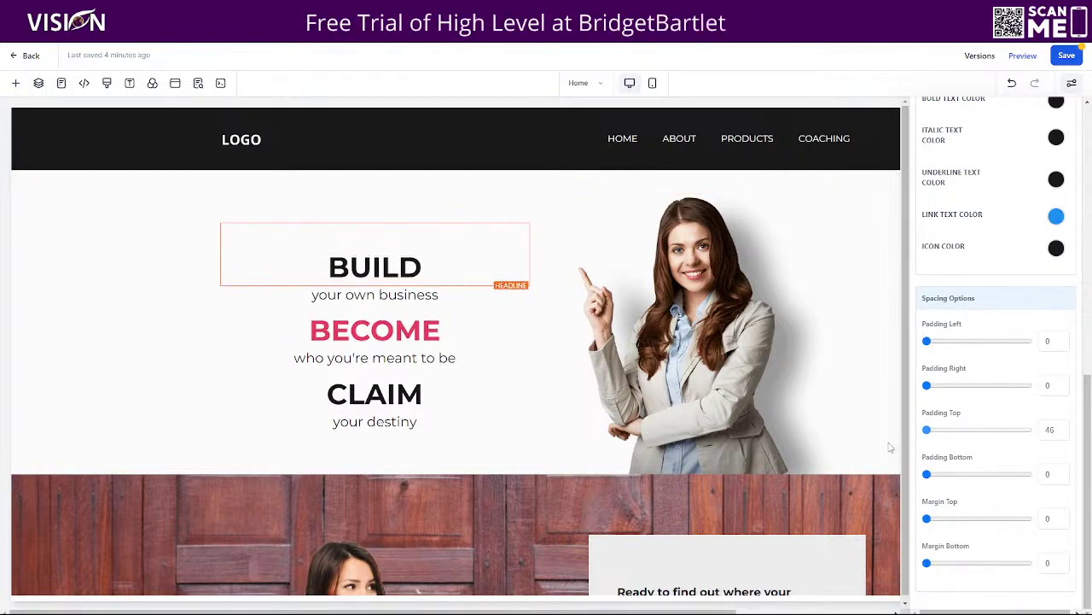
pyautogui.moveTo(928, 518); pyautogui.dragTo(1005, 516)
pyautogui.moveTo(410, 244)
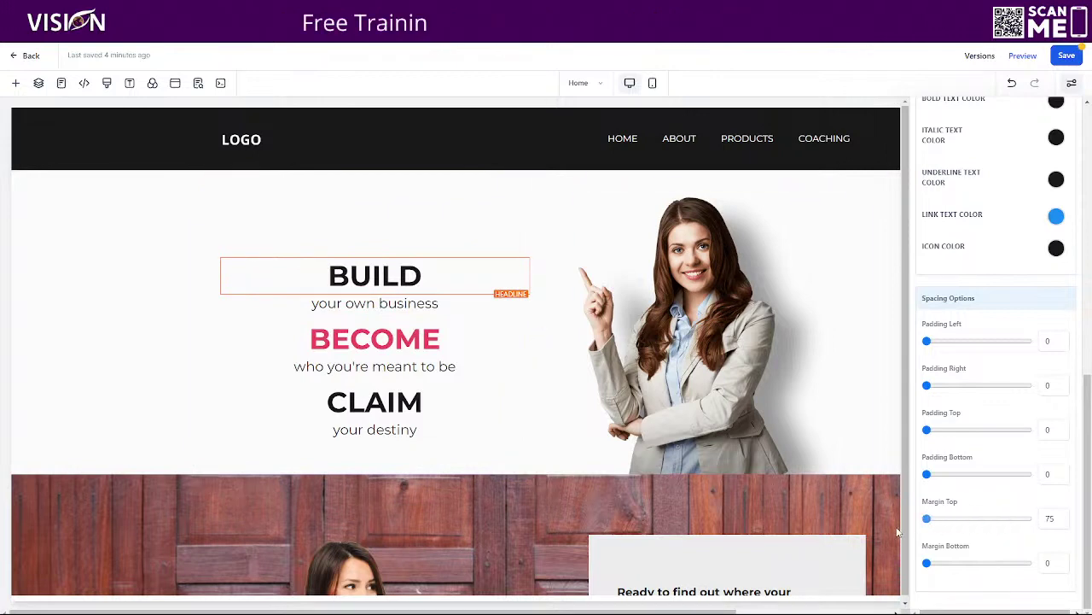
pyautogui.moveTo(897, 532); pyautogui.dragTo(895, 531)
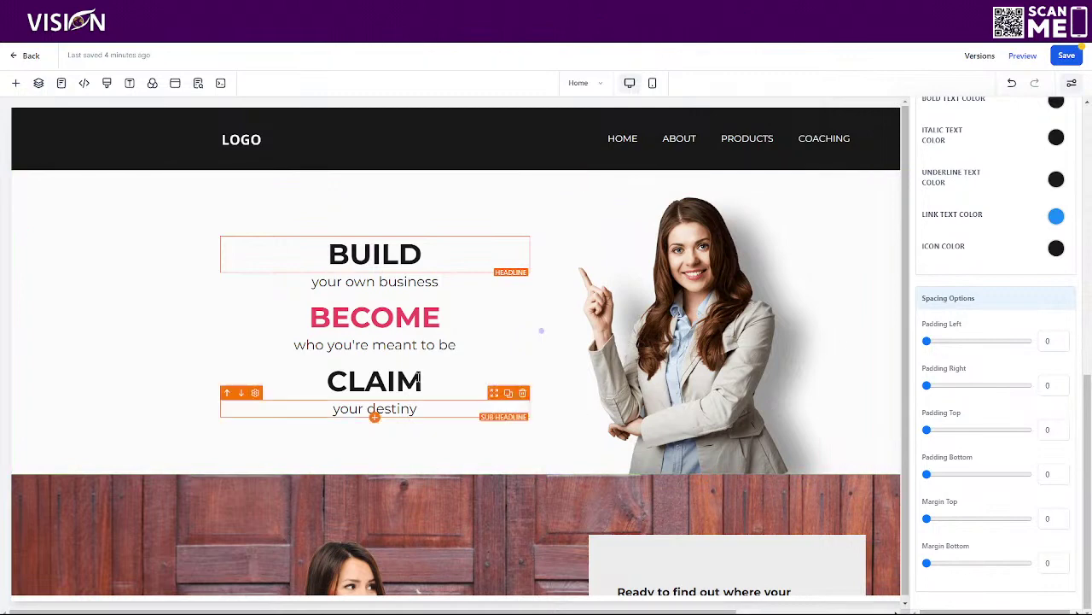
# Step: Review the Home page's layer structure with its sections expanded, and the list of the website's pages
pyautogui.click(37, 84)
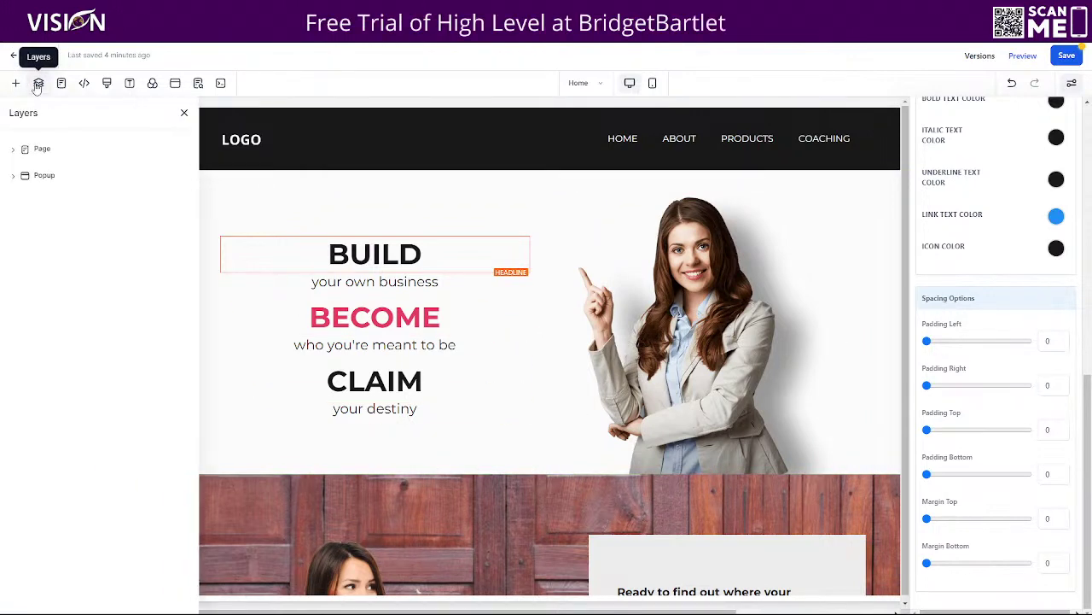
pyautogui.click(41, 150)
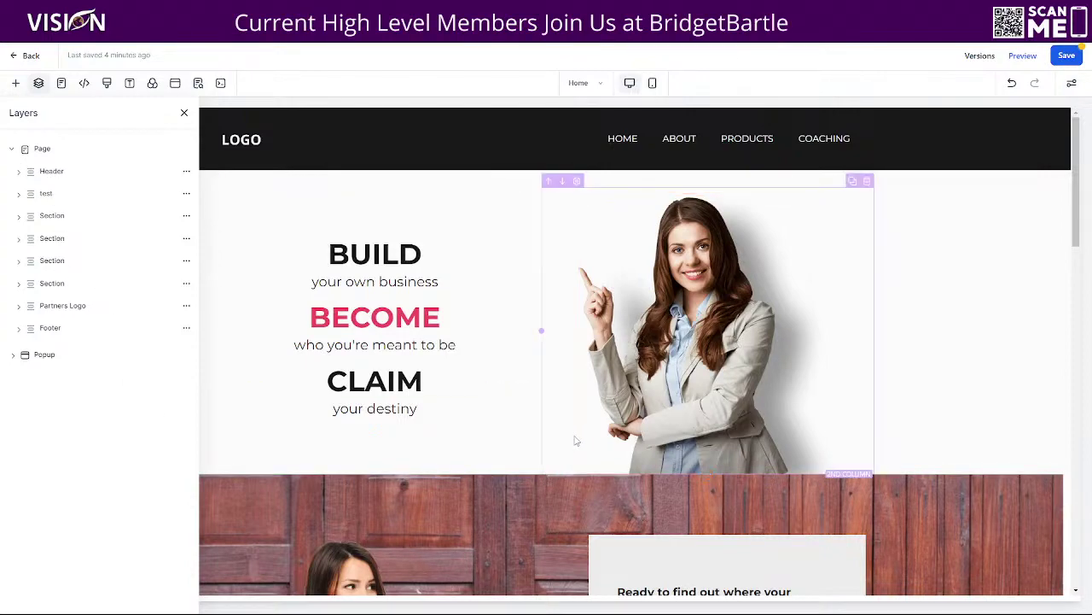
pyautogui.scroll(-3, 576, 440)
pyautogui.scroll(3, 565, 467)
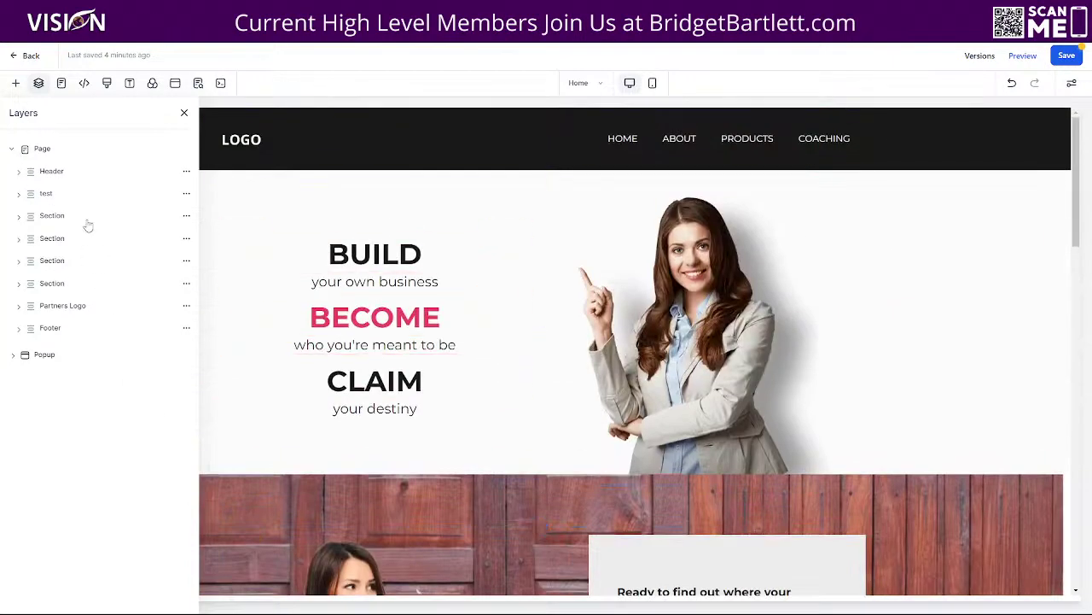
pyautogui.click(61, 84)
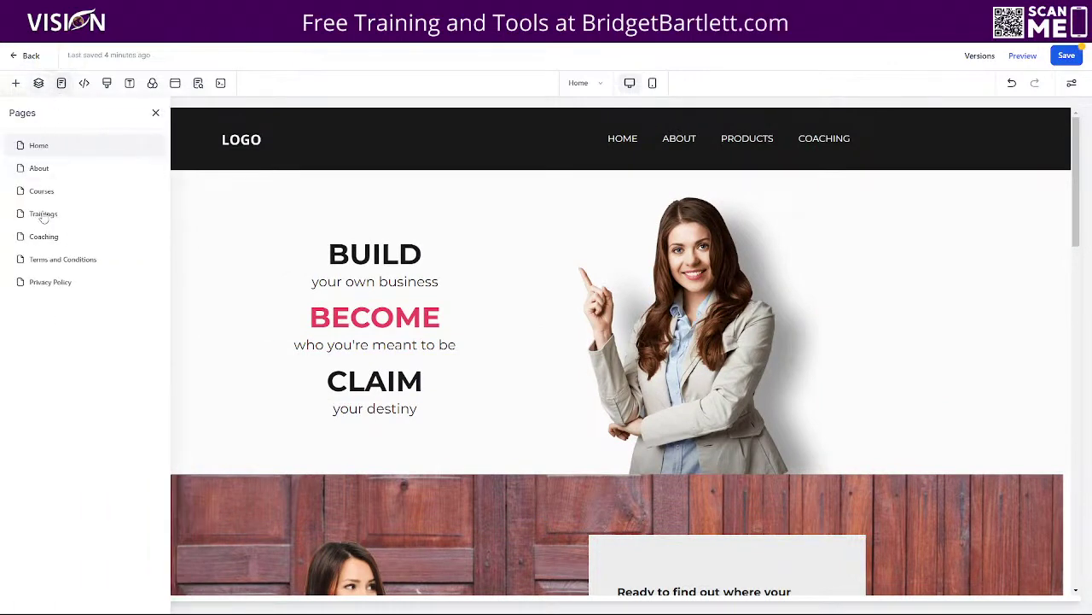
# Step: Examine the header and footer tracking code editors and close them without adding any code
pyautogui.click(83, 83)
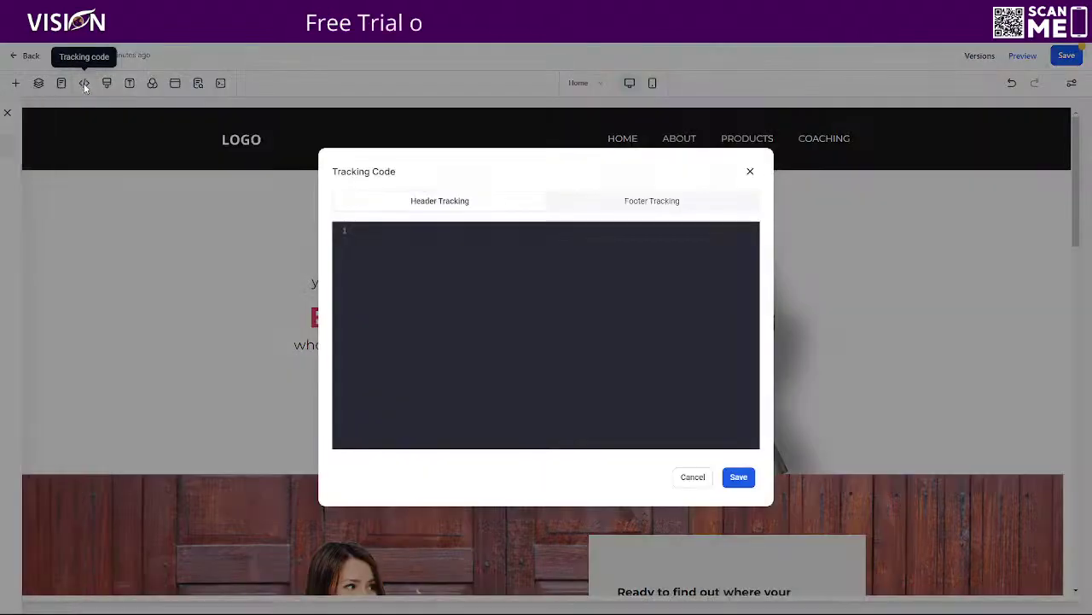
pyautogui.click(657, 206)
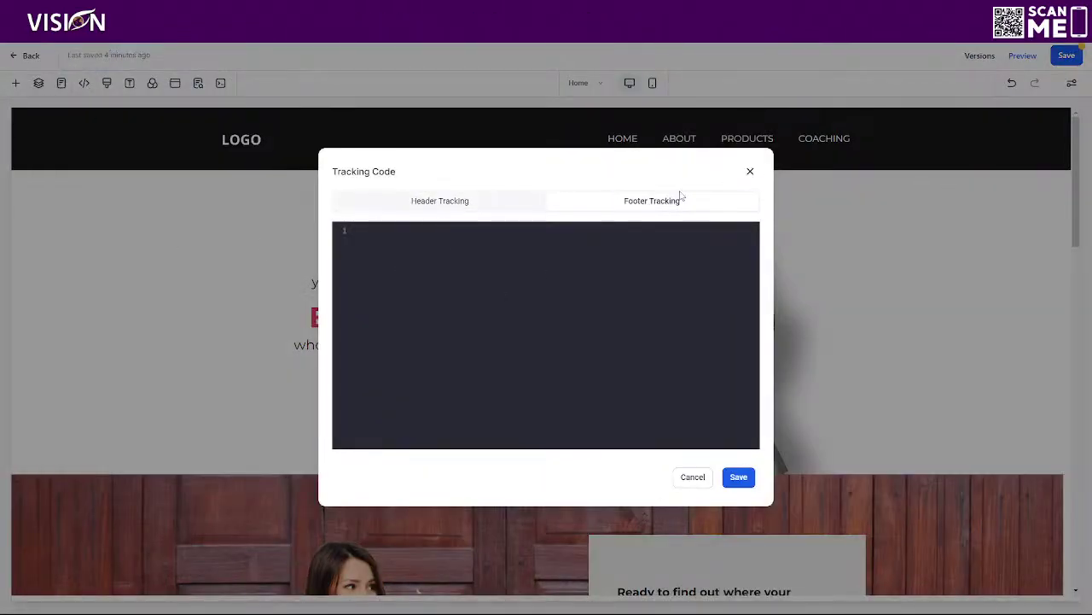
pyautogui.click(752, 171)
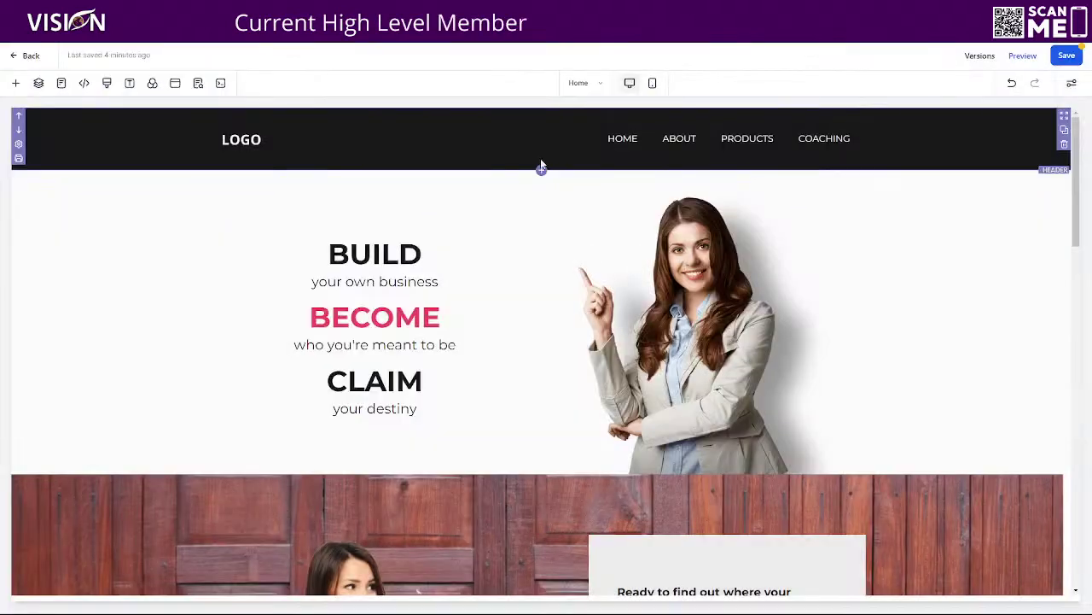
pyautogui.click(107, 82)
pyautogui.click(749, 186)
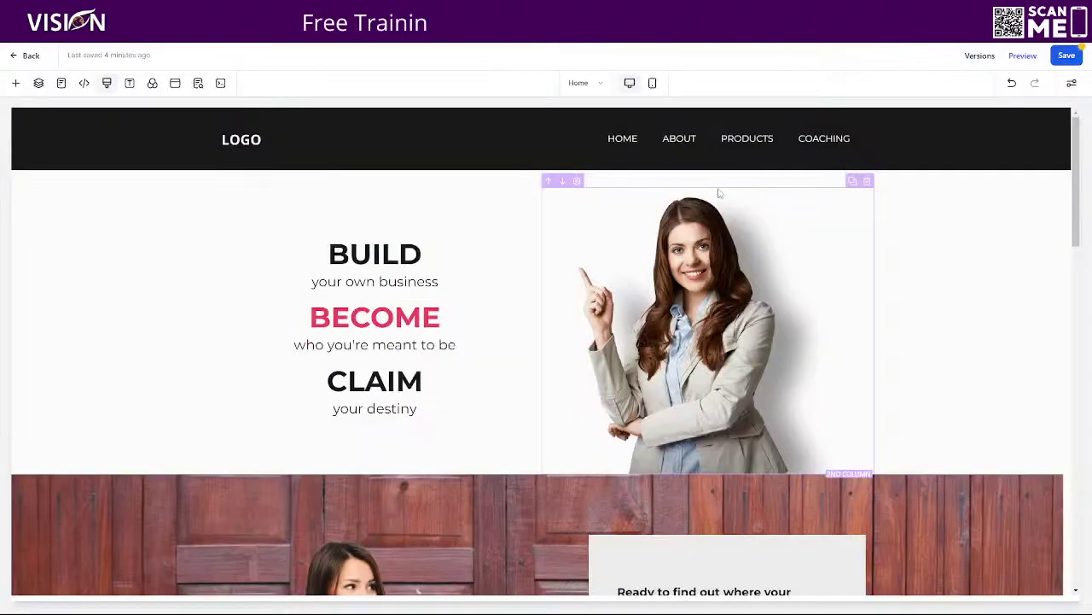
# Step: Examine the page's typography settings and browse the Google fonts available for the headline font without choosing one
pyautogui.click(130, 83)
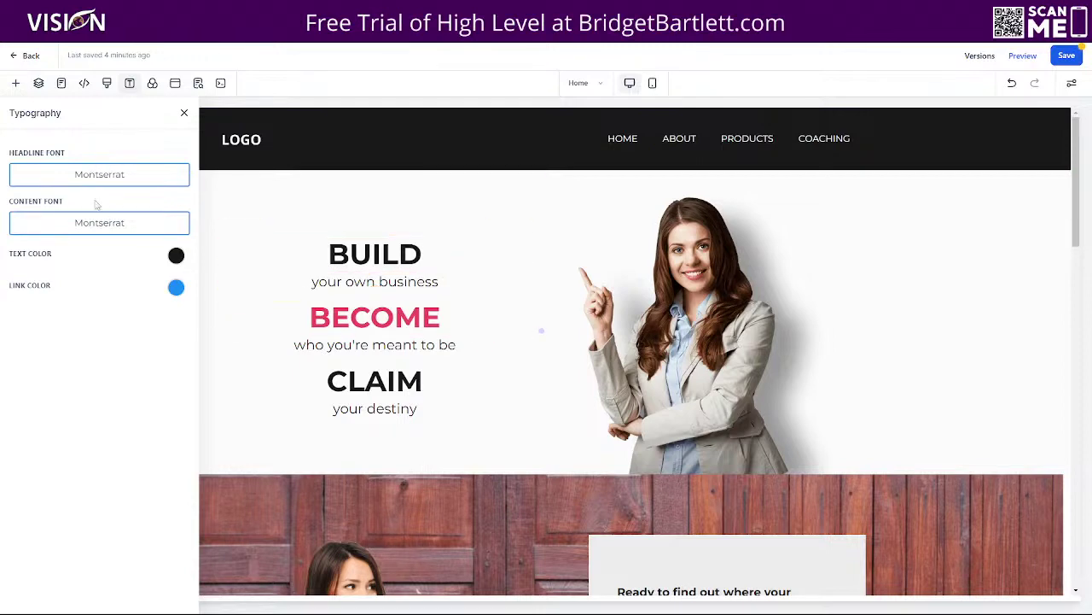
pyautogui.click(94, 176)
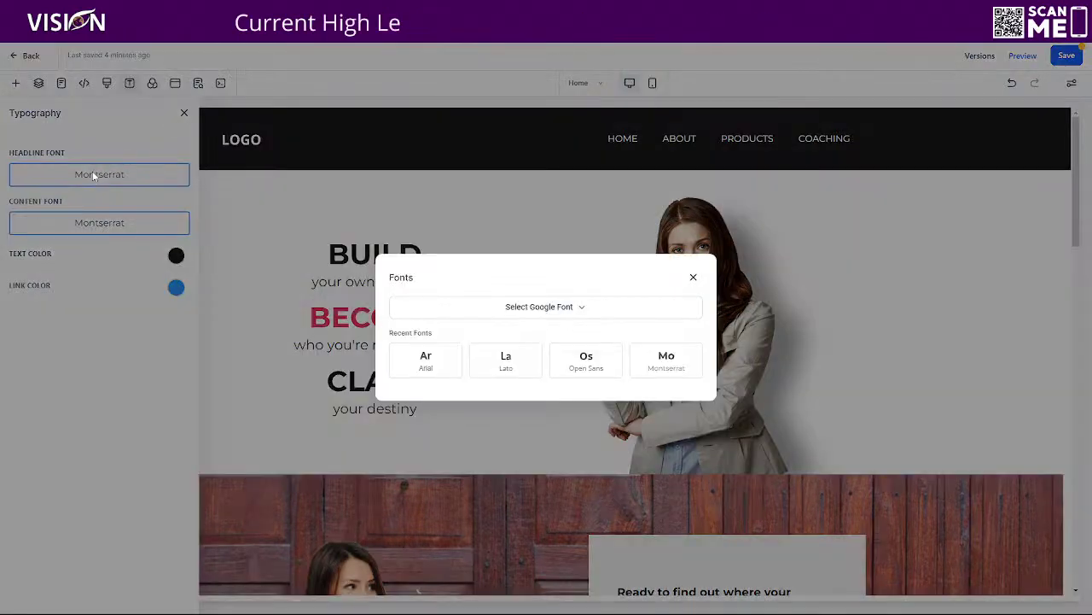
pyautogui.click(573, 309)
pyautogui.scroll(-10, 491, 410)
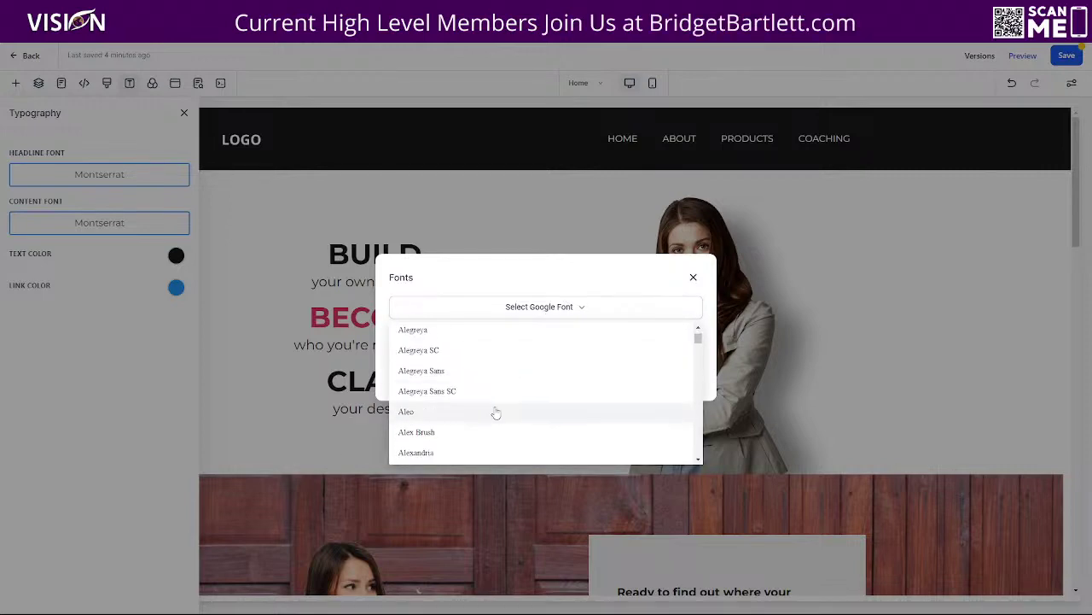
pyautogui.scroll(-15, 489, 416)
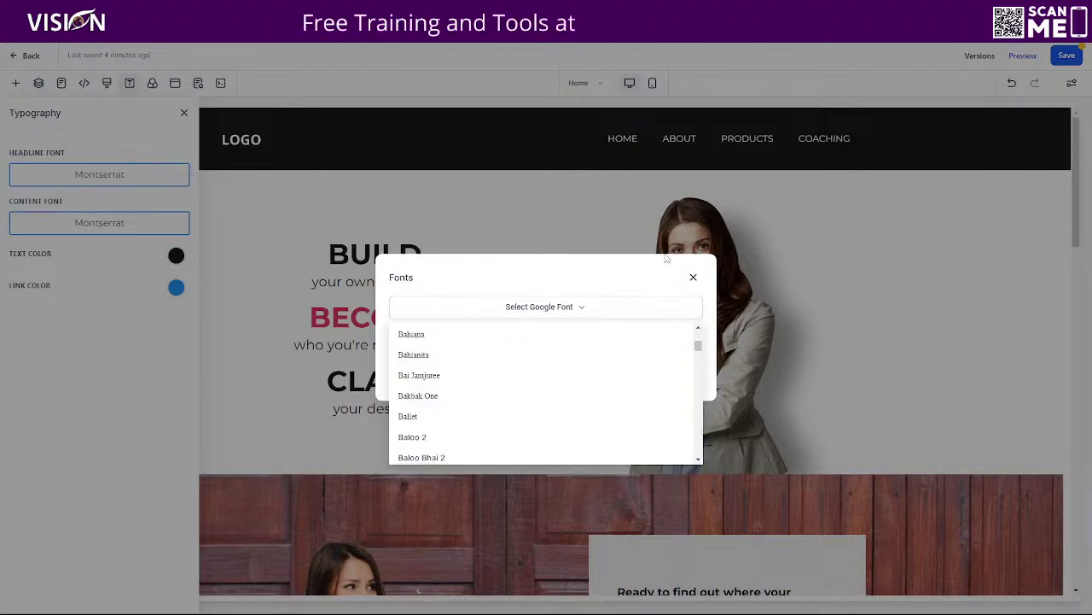
pyautogui.click(693, 279)
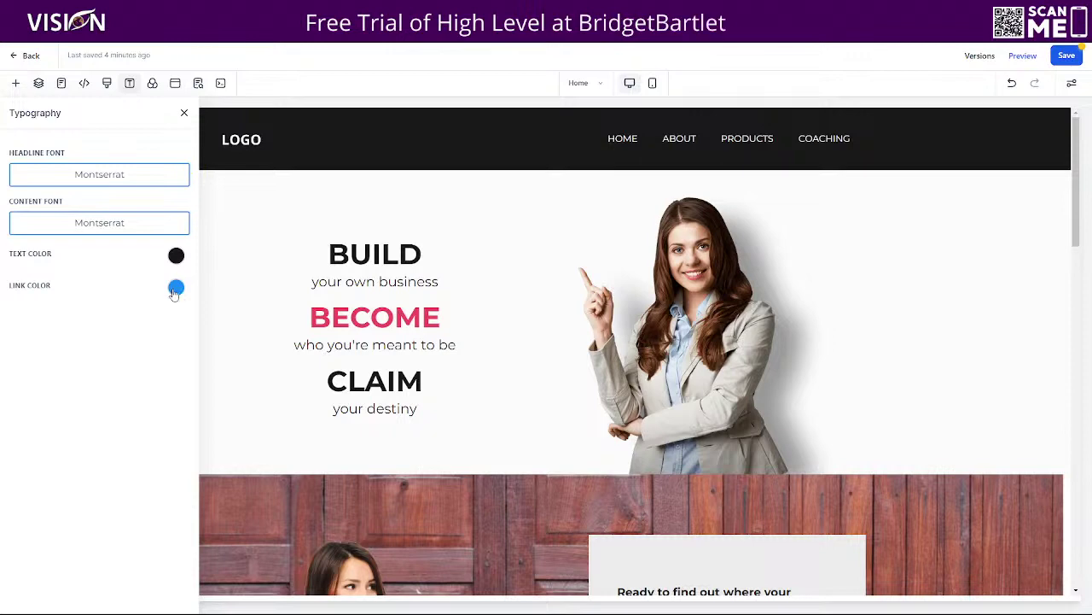
# Step: Examine the link options for the BUILD headline text and close them without adding a link
pyautogui.click(431, 251)
pyautogui.doubleClick(431, 251)
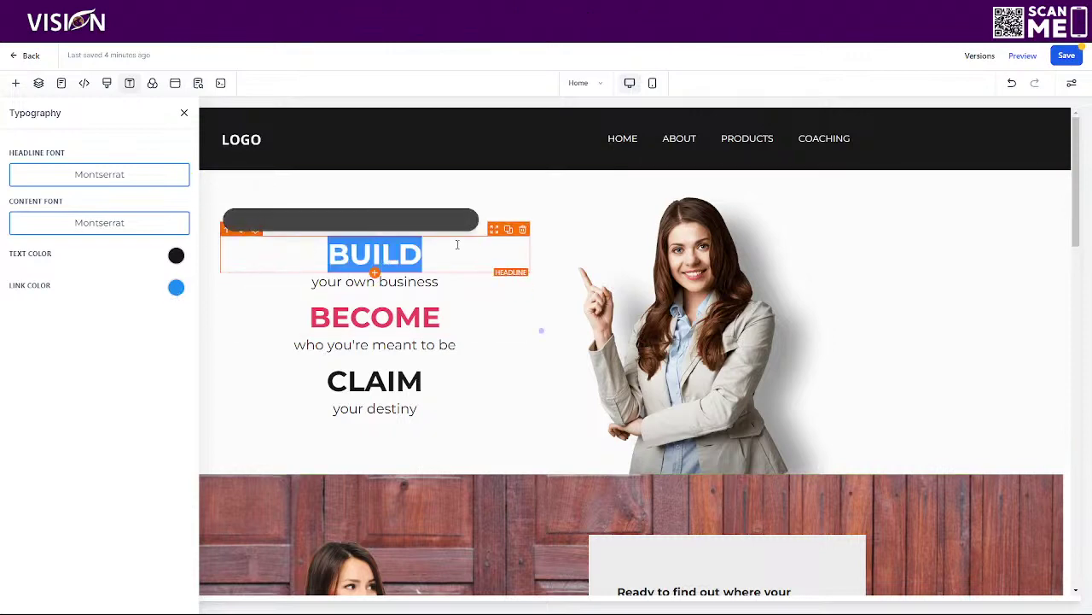
pyautogui.click(351, 219)
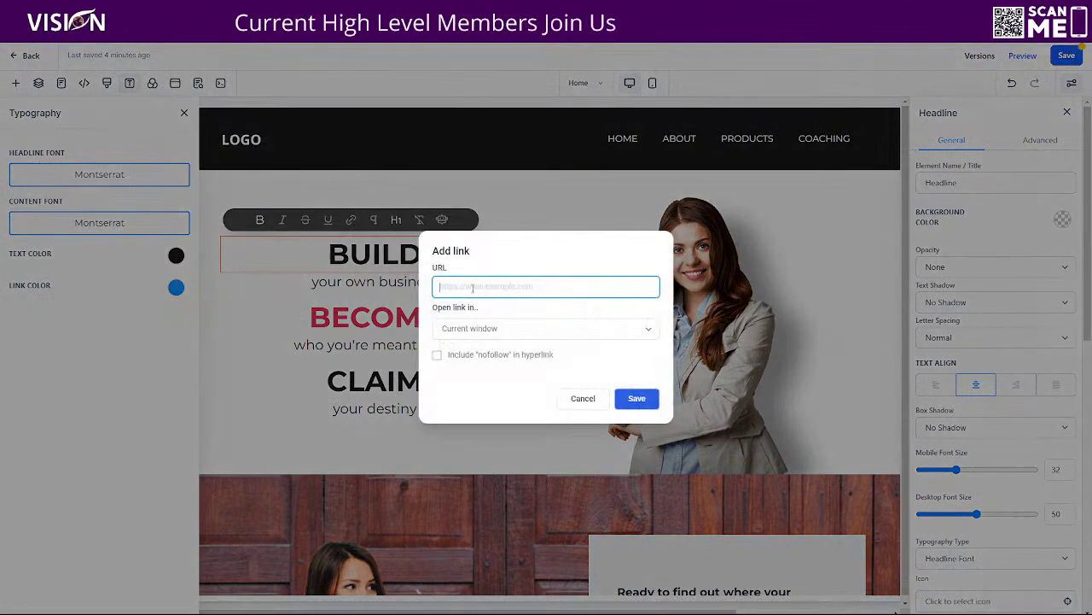
pyautogui.click(583, 400)
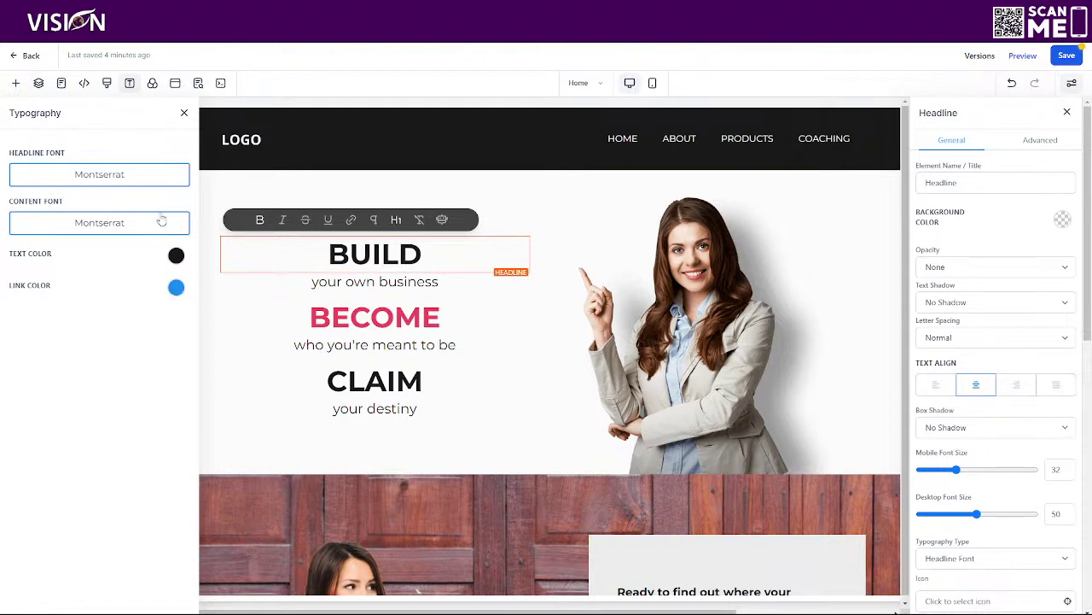
# Step: Set the page's background image to Untitled design (7).jpg from the media library and check it down the page
pyautogui.click(152, 83)
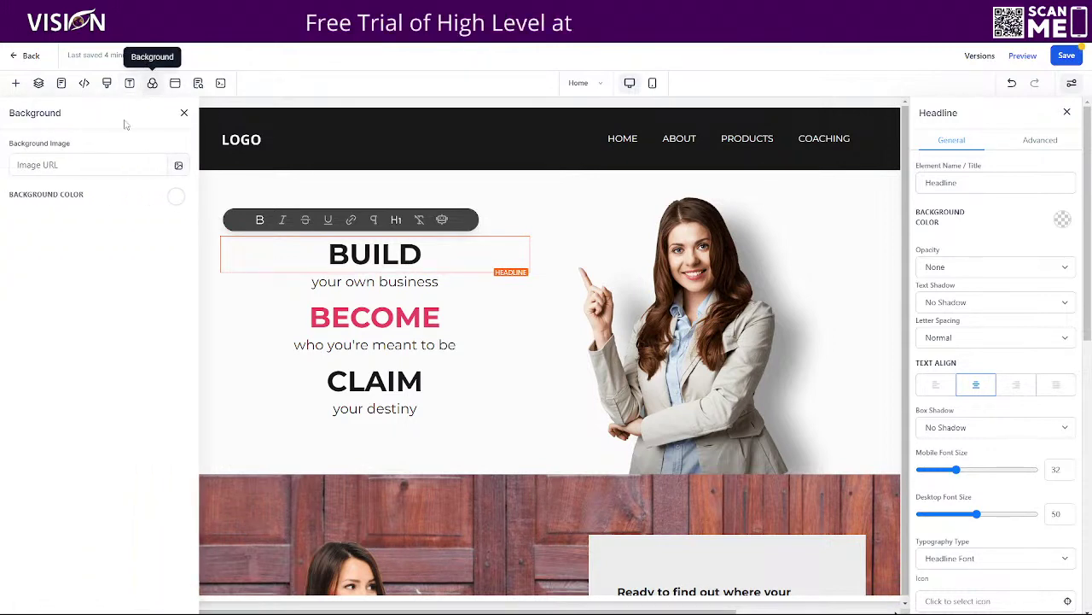
pyautogui.click(178, 165)
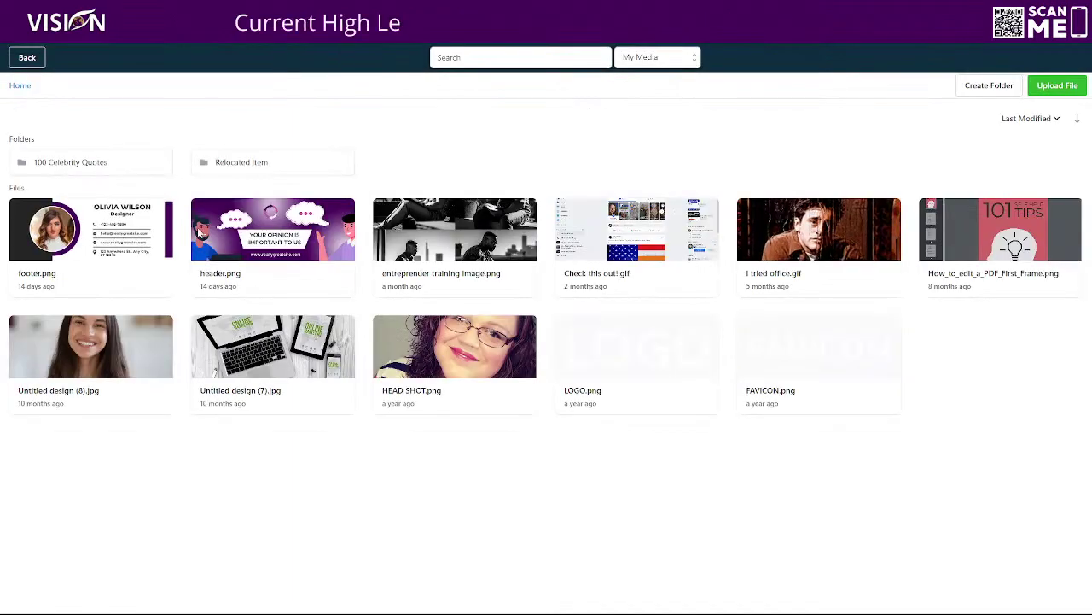
pyautogui.click(264, 357)
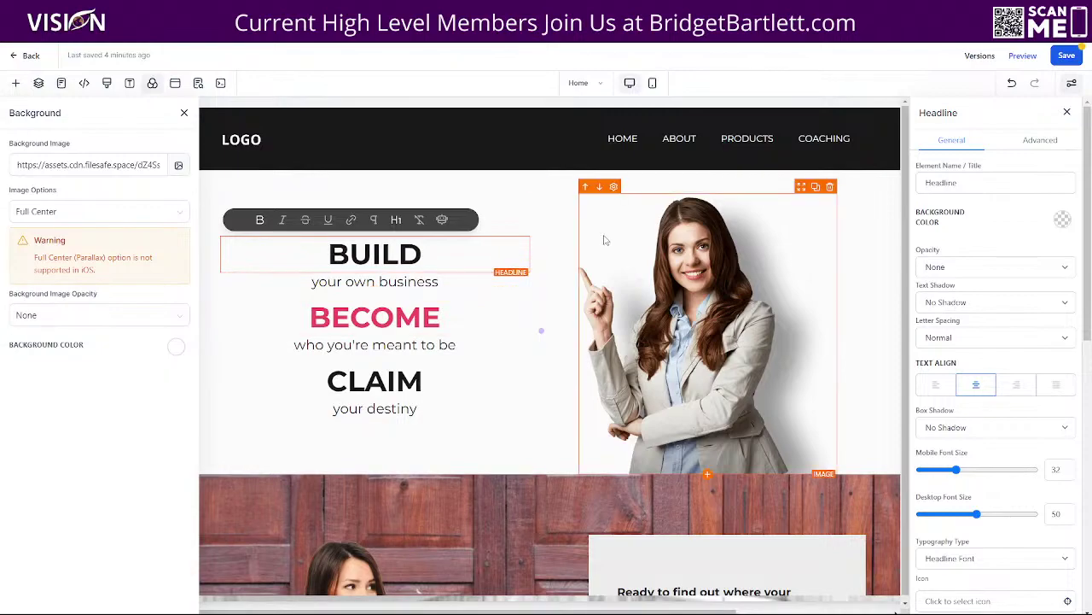
pyautogui.scroll(-10, 539, 419)
pyautogui.scroll(5, 540, 414)
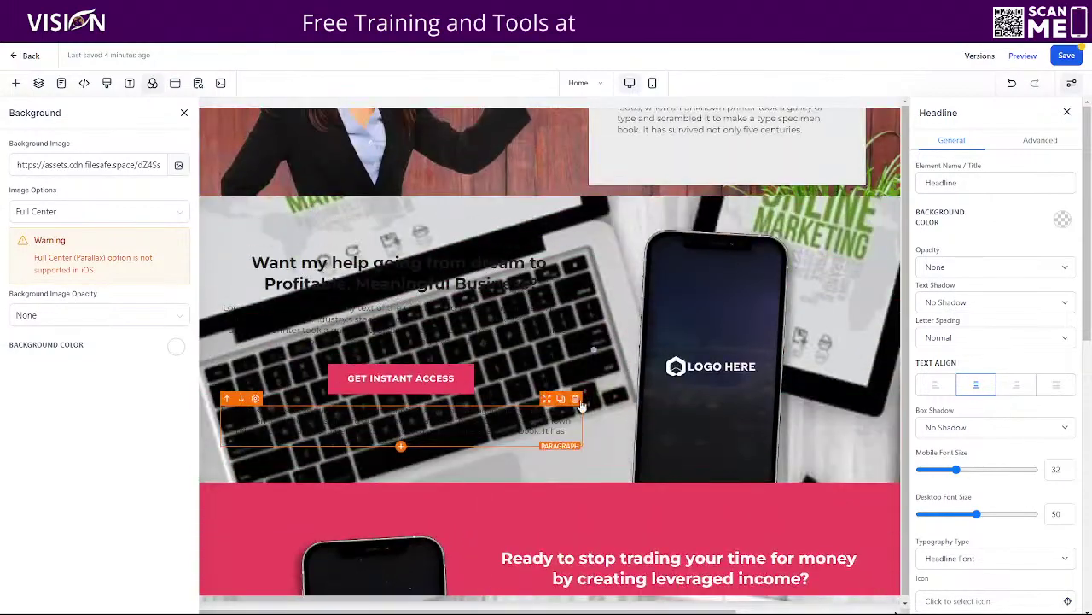
pyautogui.scroll(-2, 352, 401)
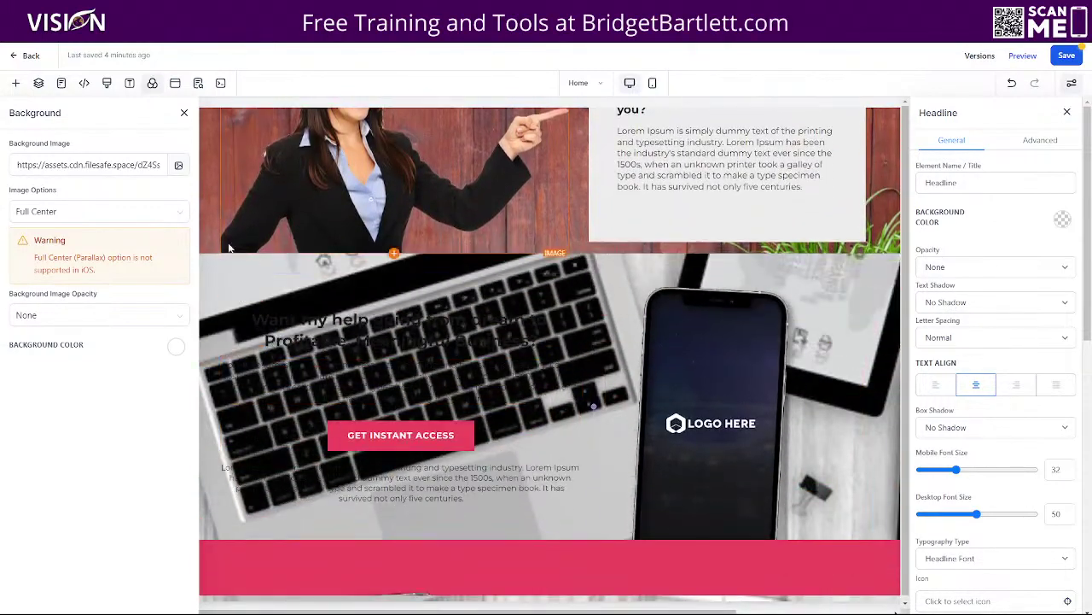
# Step: Open the settings of the section containing the "Want my help going from dream to Profitable, Meaningful Business?" headline
pyautogui.click(311, 263)
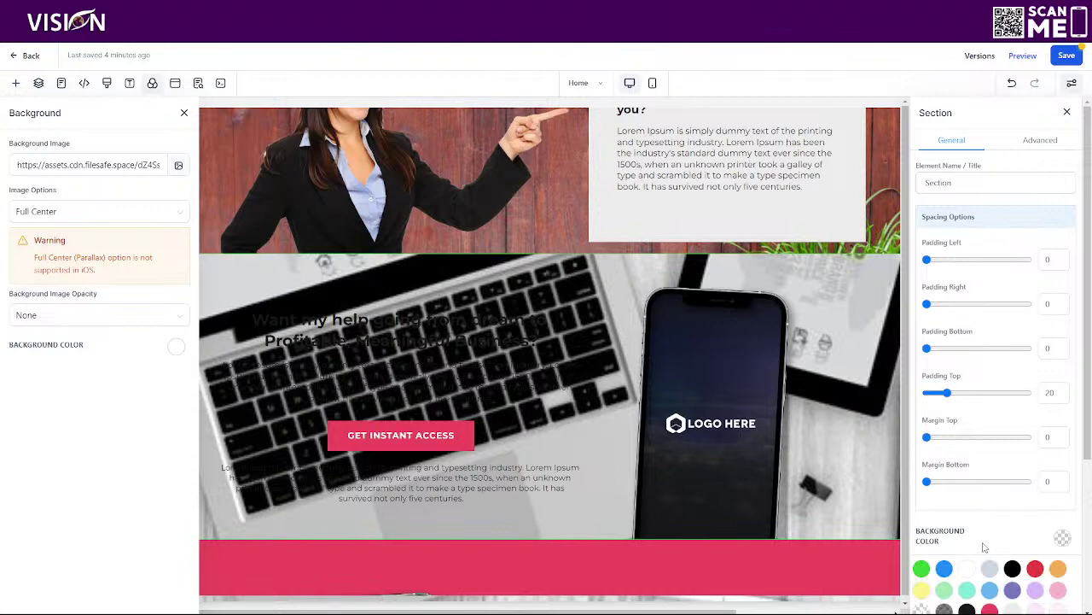
# Step: Try the pinkish-red background colour on the "Want my help" section, and set it back to transparent
pyautogui.scroll(-2, 1062, 537)
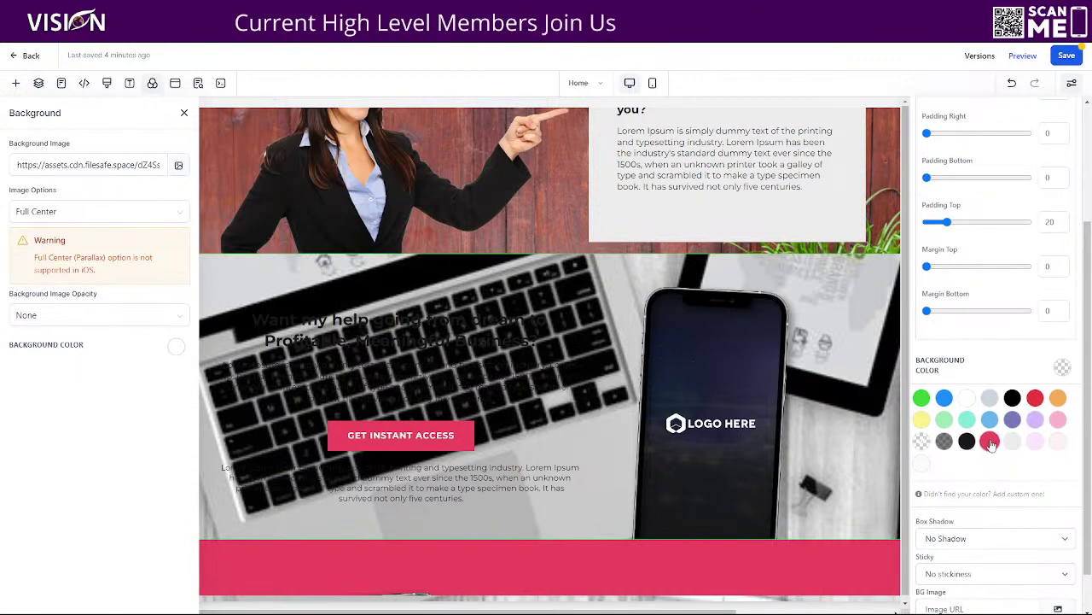
pyautogui.click(990, 441)
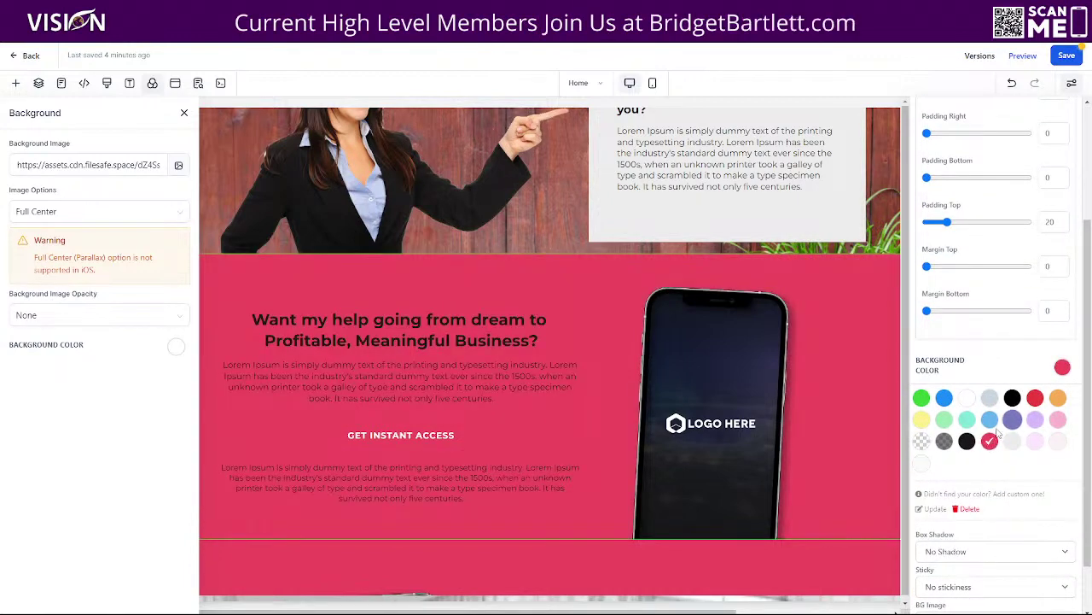
pyautogui.click(922, 441)
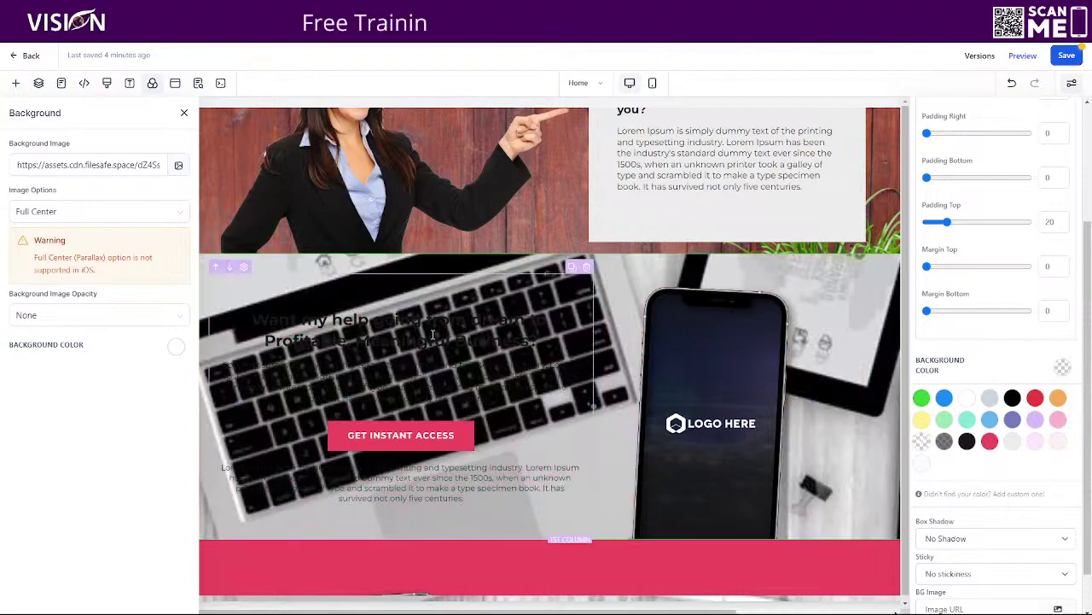
# Step: Try a transparent background on the hero section to check the parallax page image behind it, and restore the white background
pyautogui.scroll(6, 329, 298)
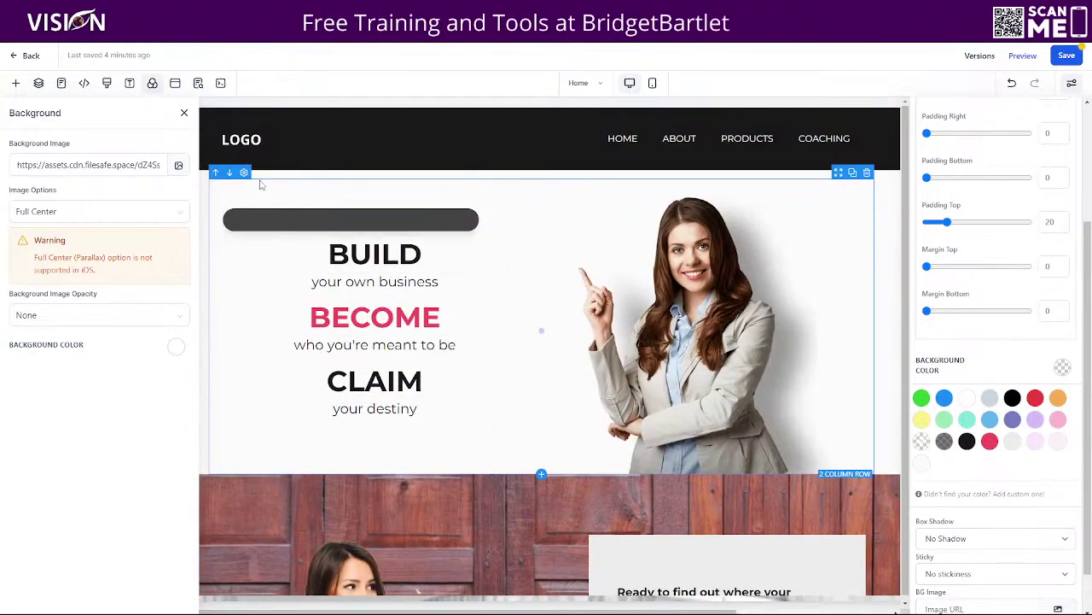
pyautogui.click(276, 176)
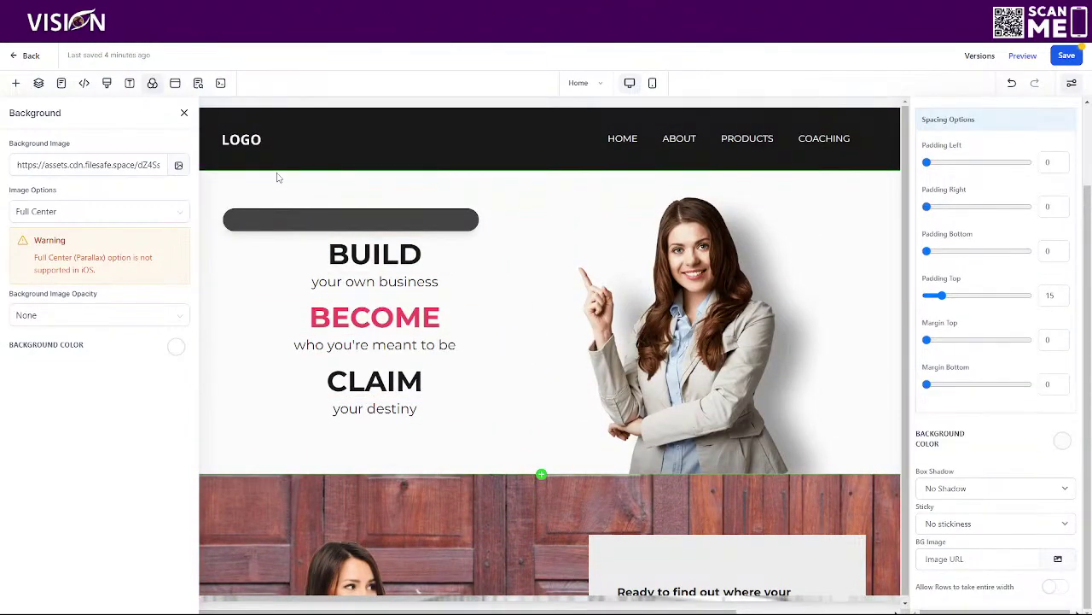
pyautogui.click(1062, 440)
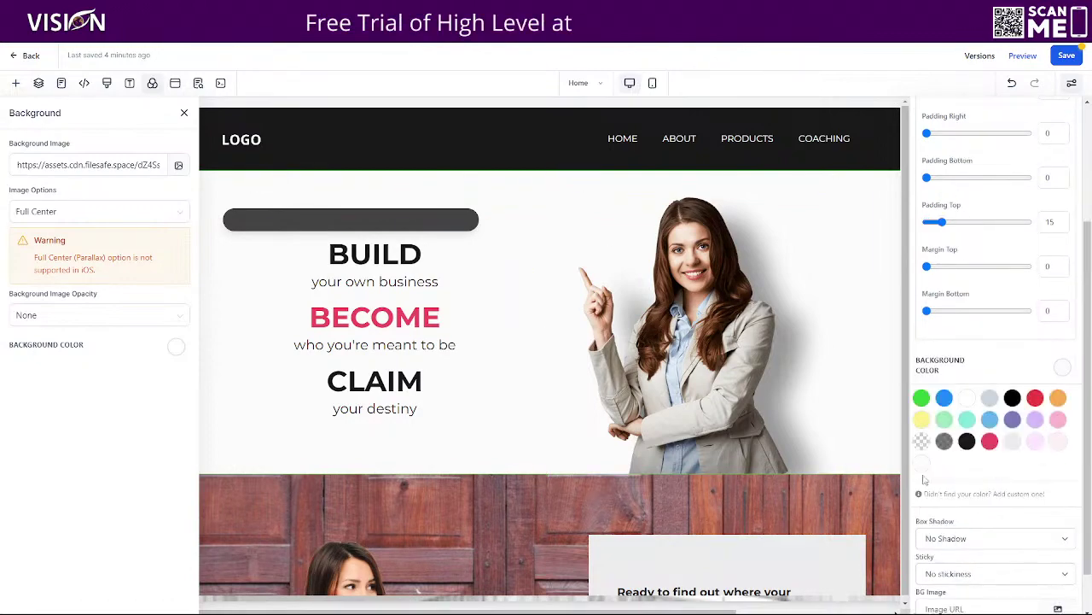
pyautogui.click(921, 441)
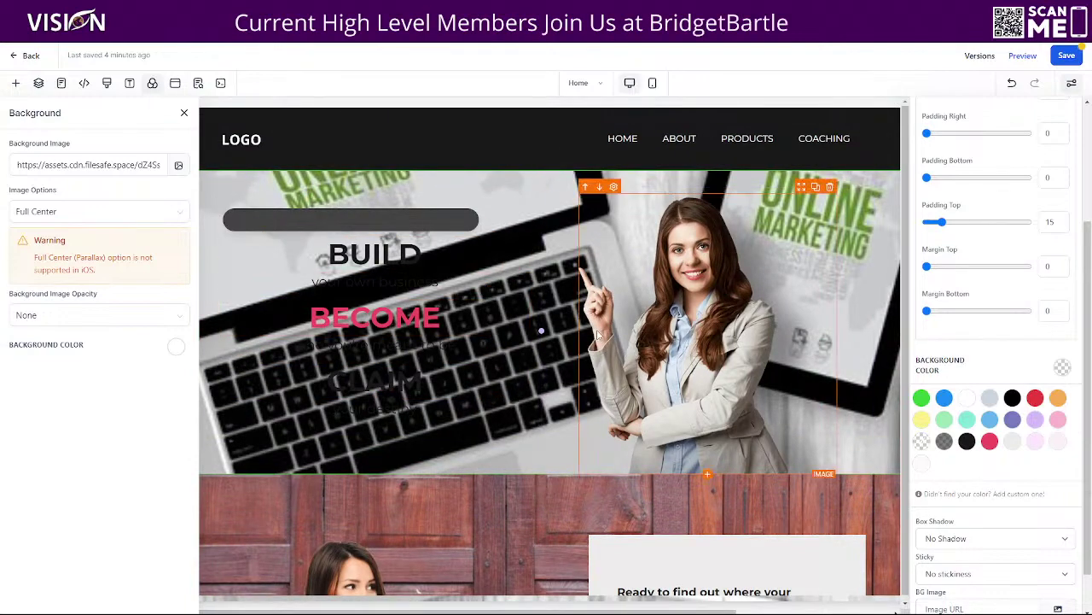
pyautogui.scroll(-1, 587, 362)
pyautogui.scroll(-1, 1013, 529)
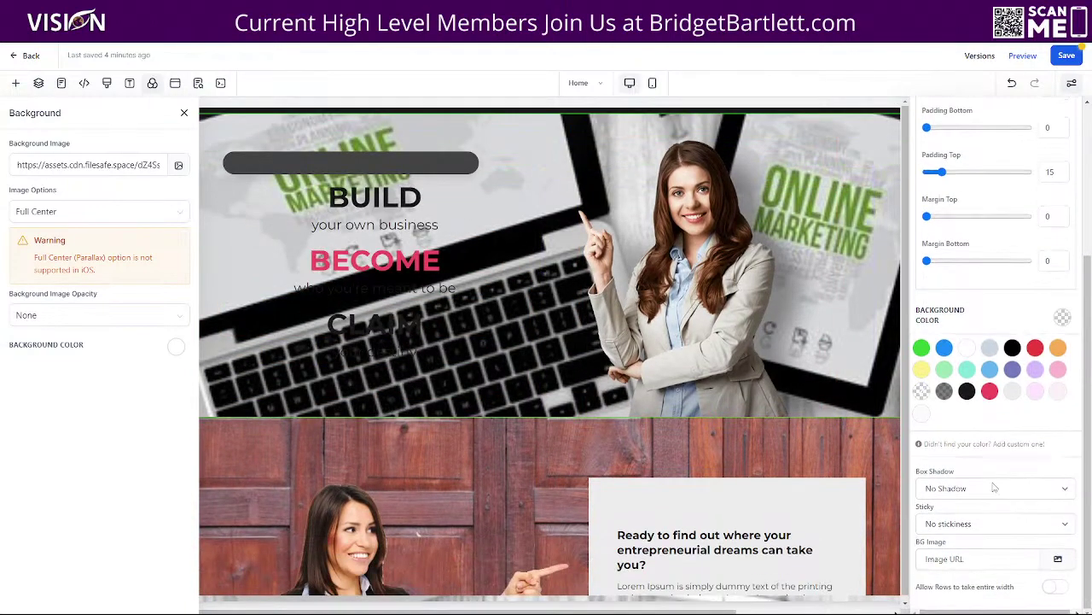
pyautogui.scroll(-5, 538, 346)
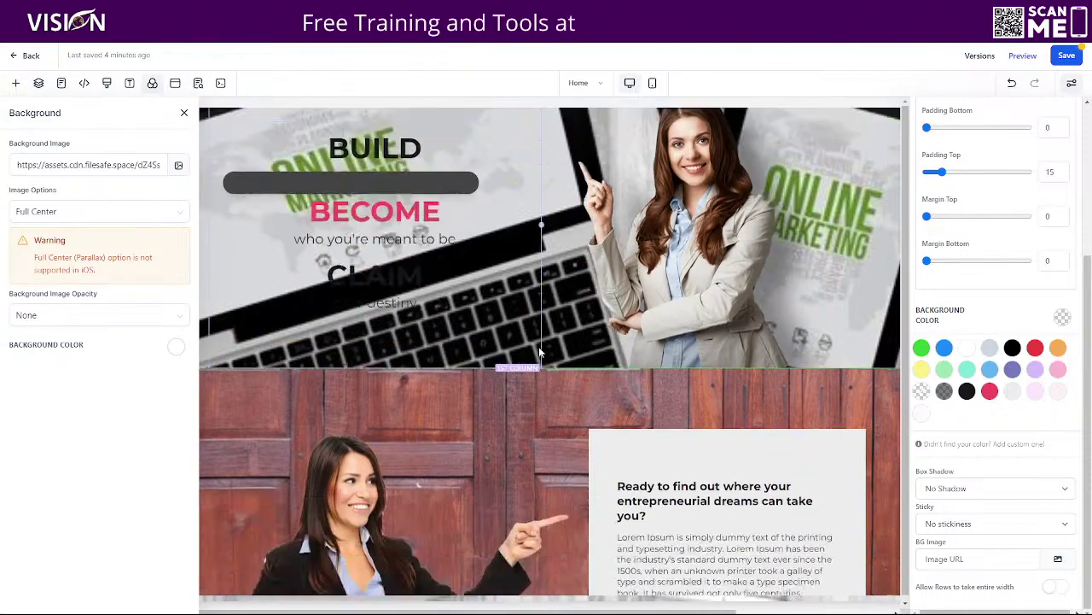
pyautogui.scroll(-3, 538, 350)
pyautogui.scroll(10, 538, 350)
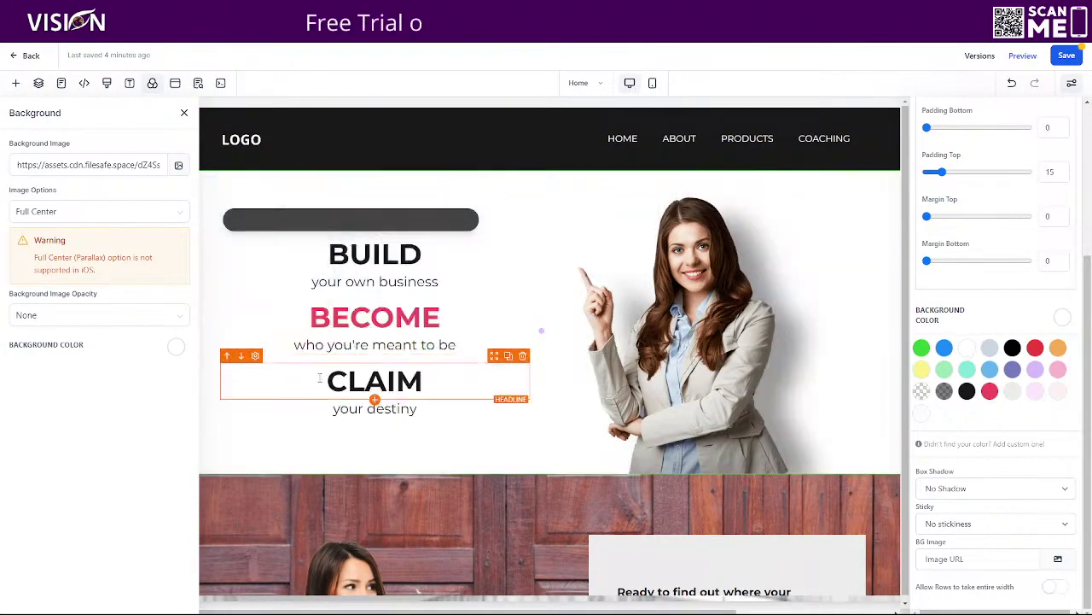
# Step: Add a one-column row to the page's popup, and close the popup and the page background settings
pyautogui.click(175, 85)
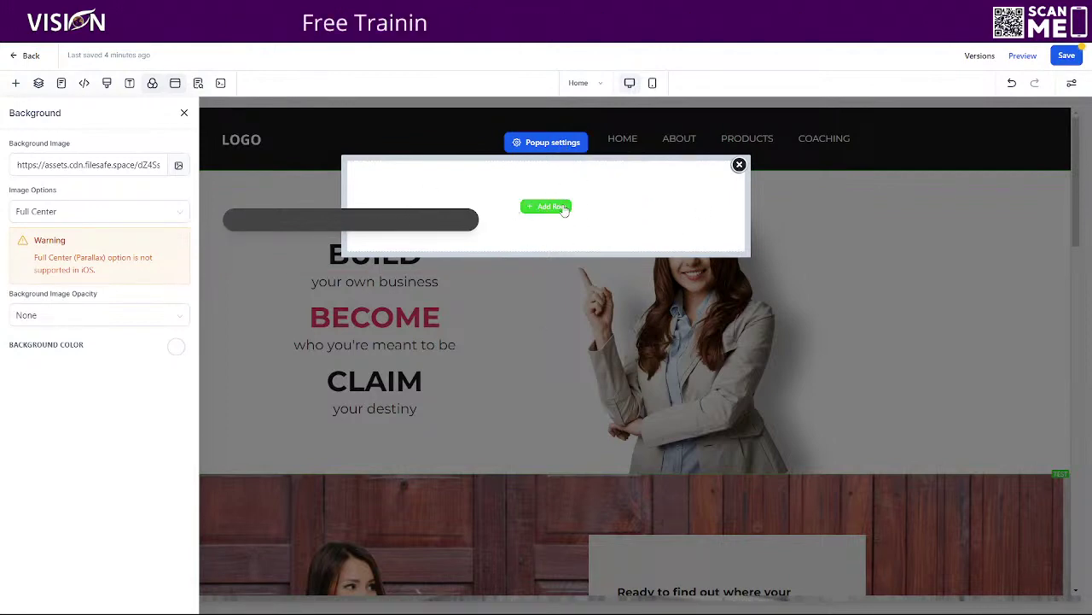
pyautogui.click(559, 209)
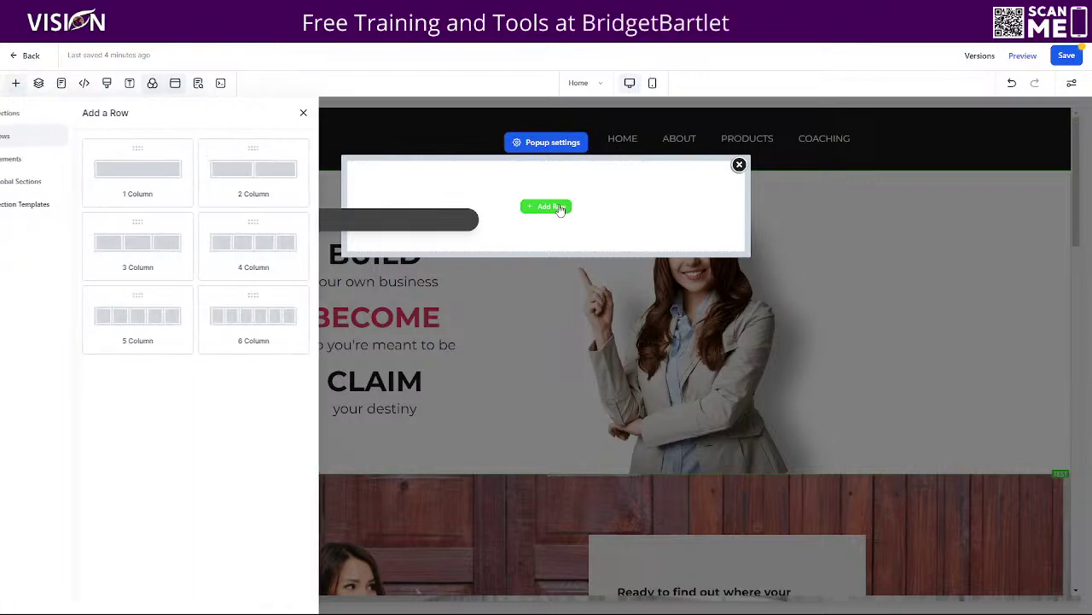
pyautogui.moveTo(166, 175); pyautogui.dragTo(551, 224)
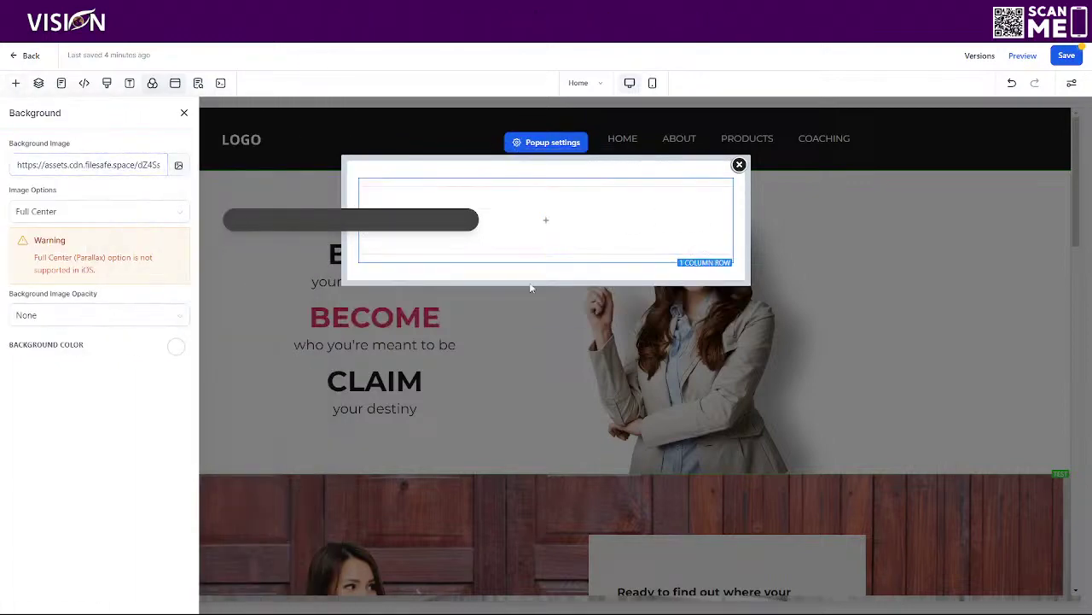
pyautogui.click(383, 215)
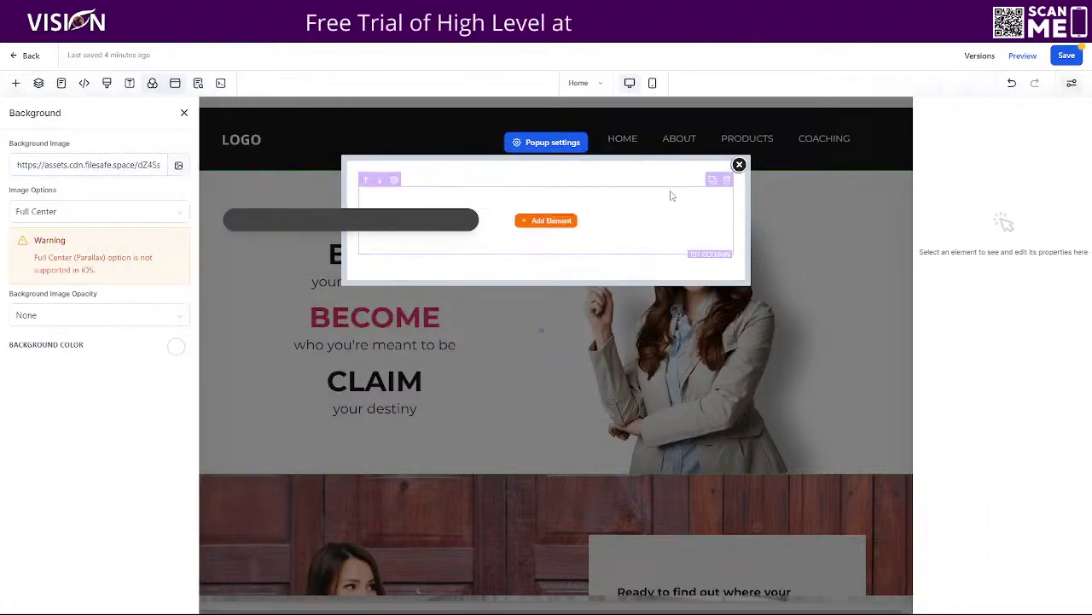
pyautogui.click(739, 166)
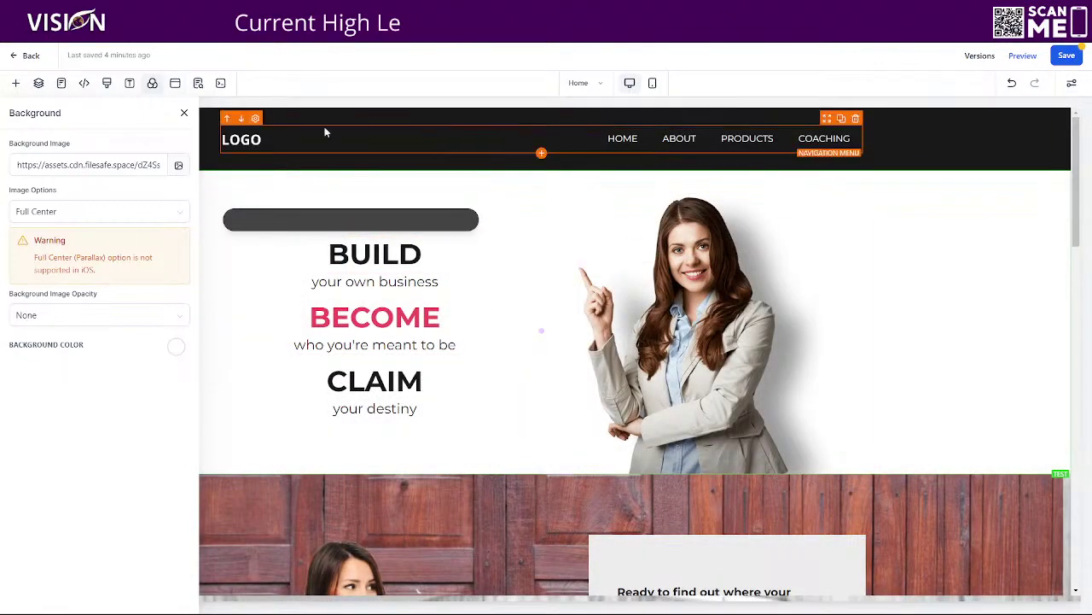
pyautogui.click(152, 83)
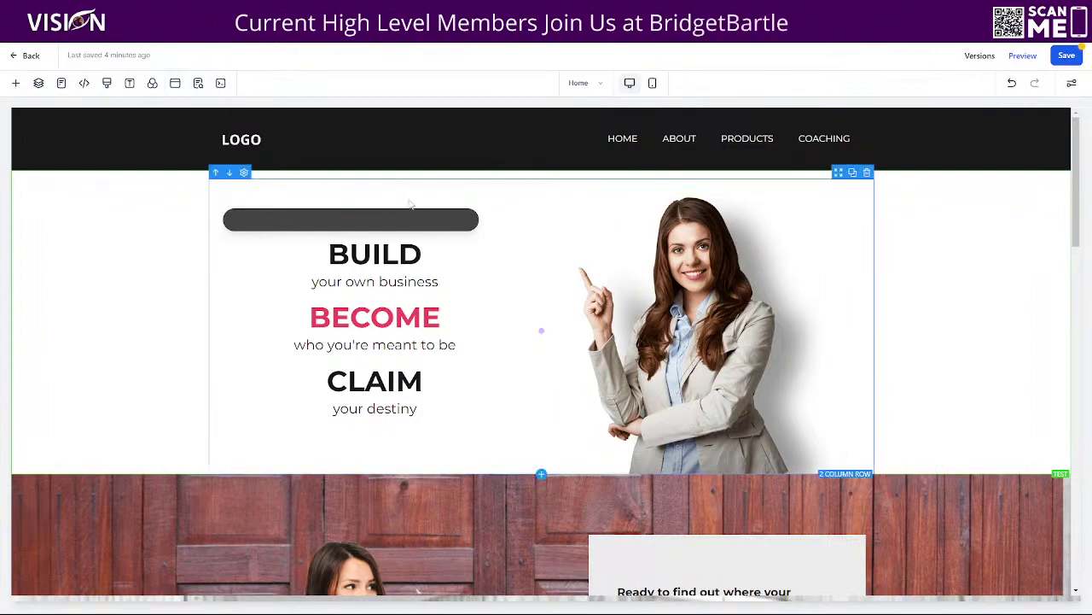
# Step: Add a form element to the popup's column and choose the Affiliate Signup form for it
pyautogui.click(175, 83)
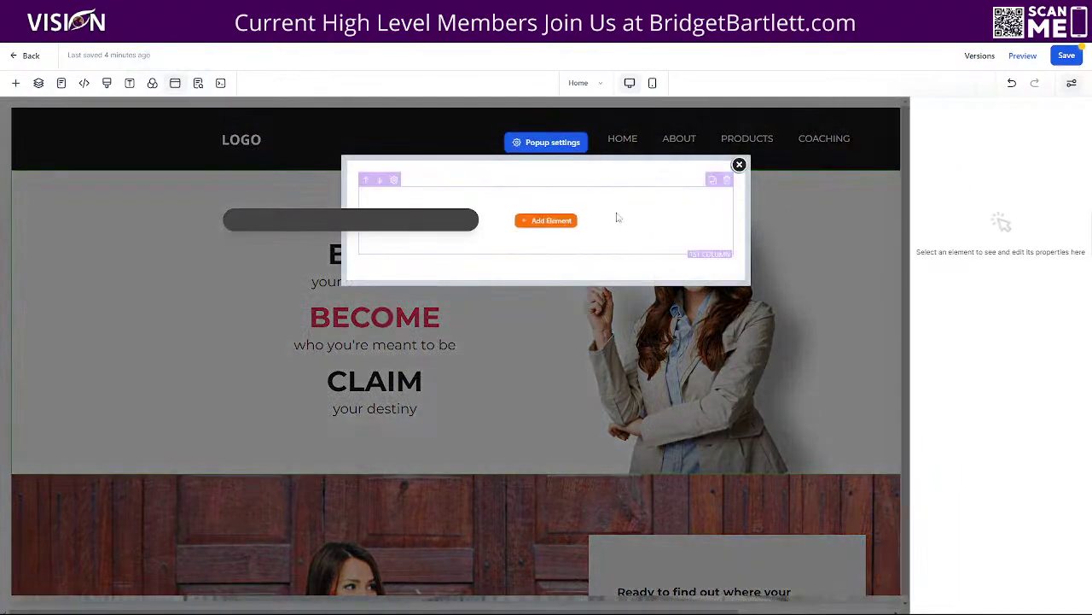
pyautogui.click(547, 220)
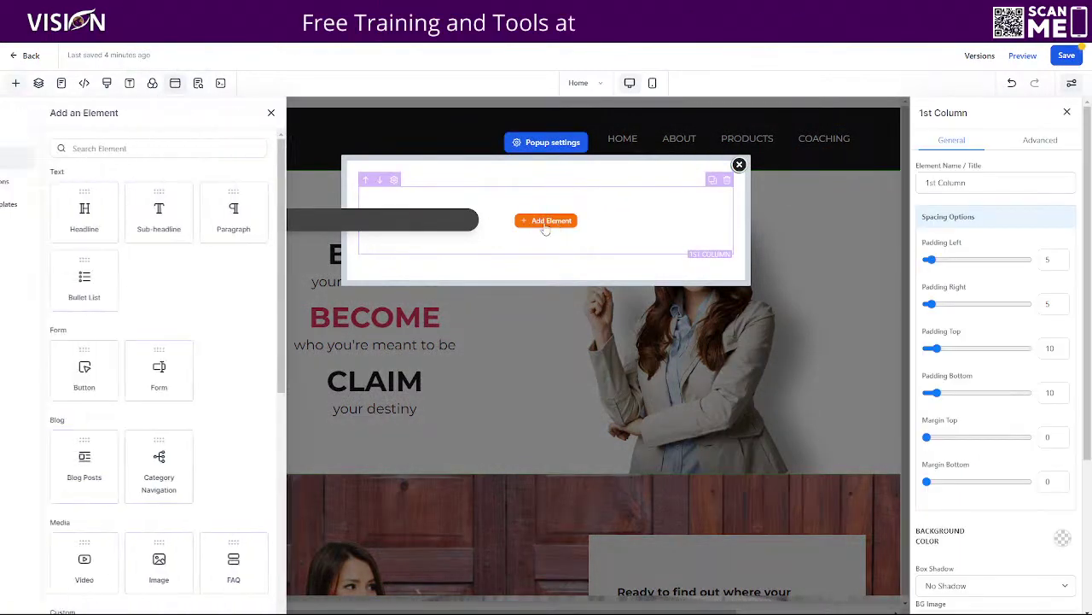
pyautogui.moveTo(191, 364); pyautogui.dragTo(586, 225)
pyautogui.click(520, 281)
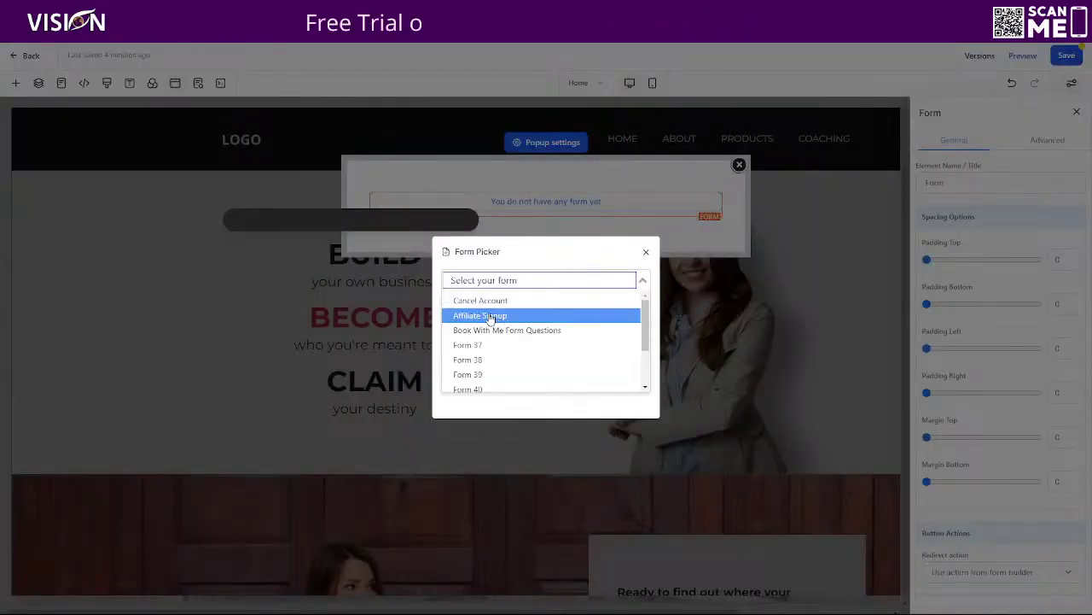
pyautogui.click(487, 315)
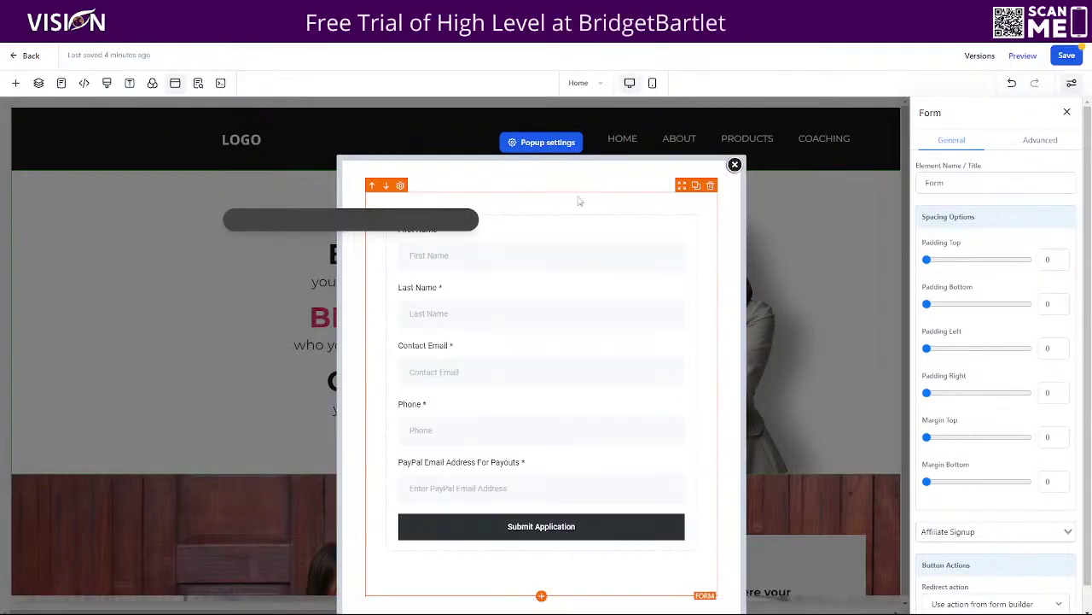
# Step: Add a headline above the popup's form, and review the popup settings before closing the popup
pyautogui.click(541, 595)
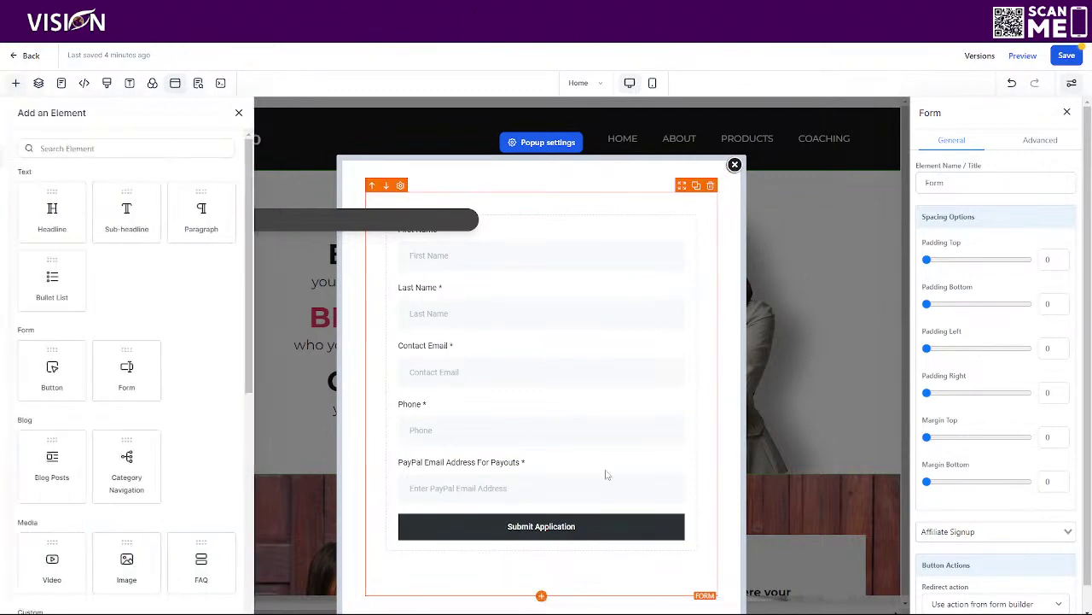
pyautogui.moveTo(141, 209); pyautogui.dragTo(568, 181)
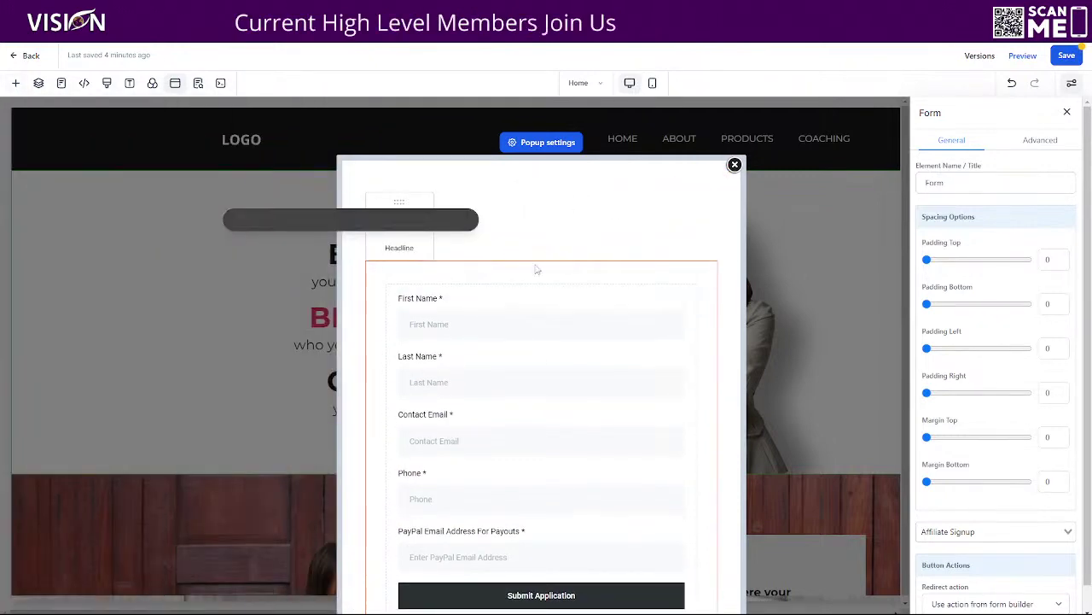
pyautogui.click(548, 143)
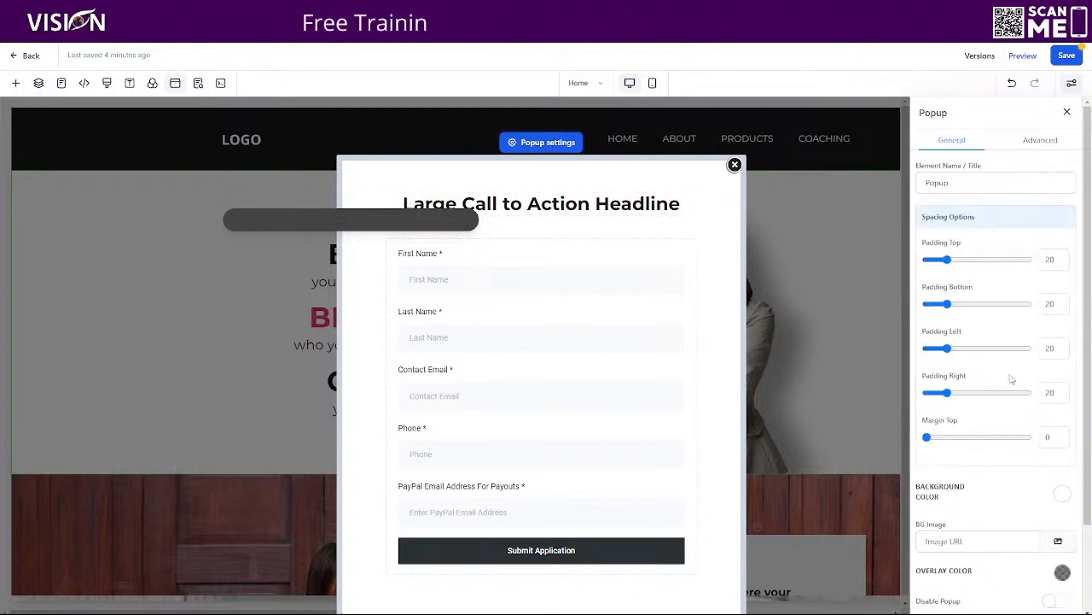
pyautogui.scroll(-2, 1011, 378)
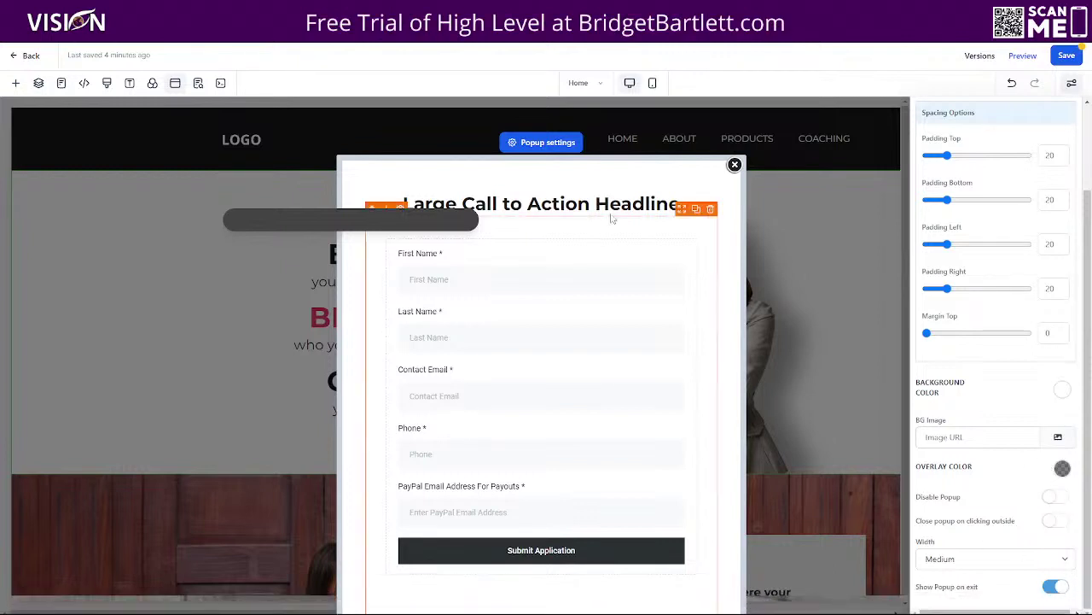
pyautogui.click(734, 164)
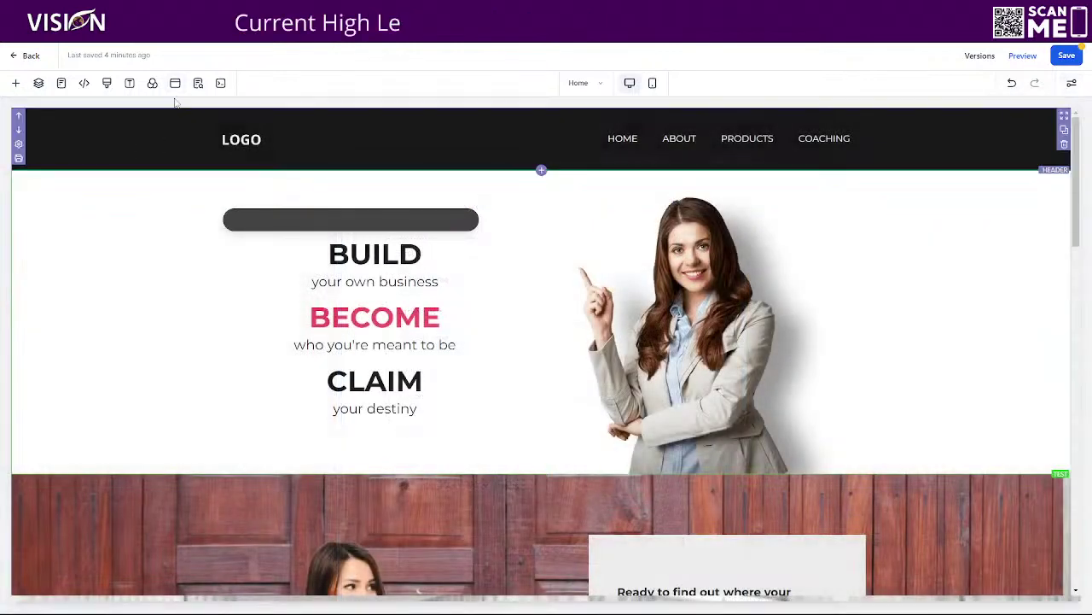
# Step: Examine the SEO title, description, keywords, author, social image and preview fields, and update the SEO meta data without filling them in
pyautogui.click(197, 83)
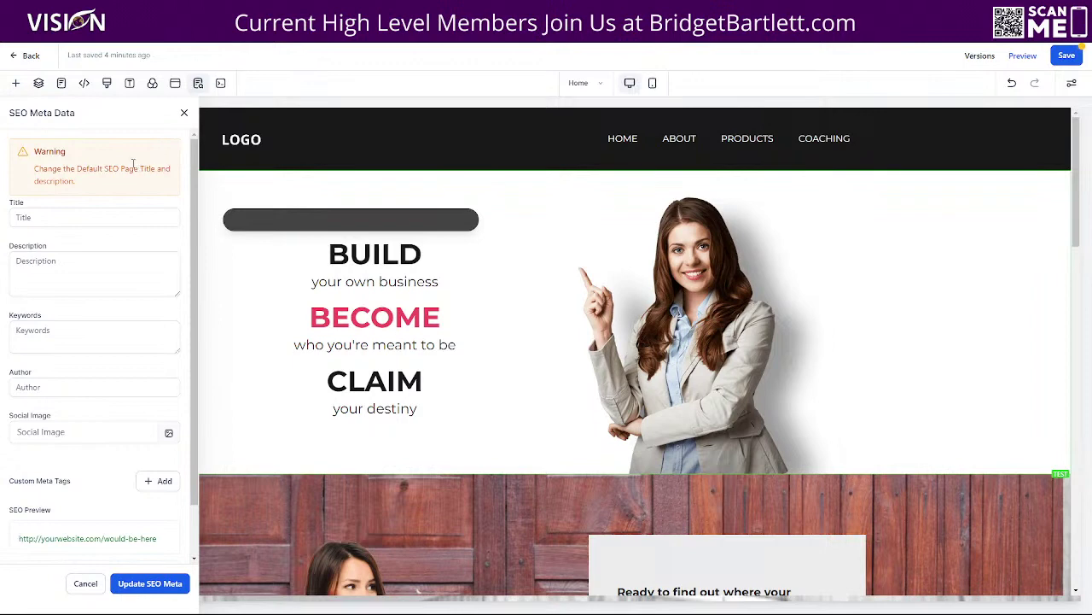
pyautogui.click(47, 220)
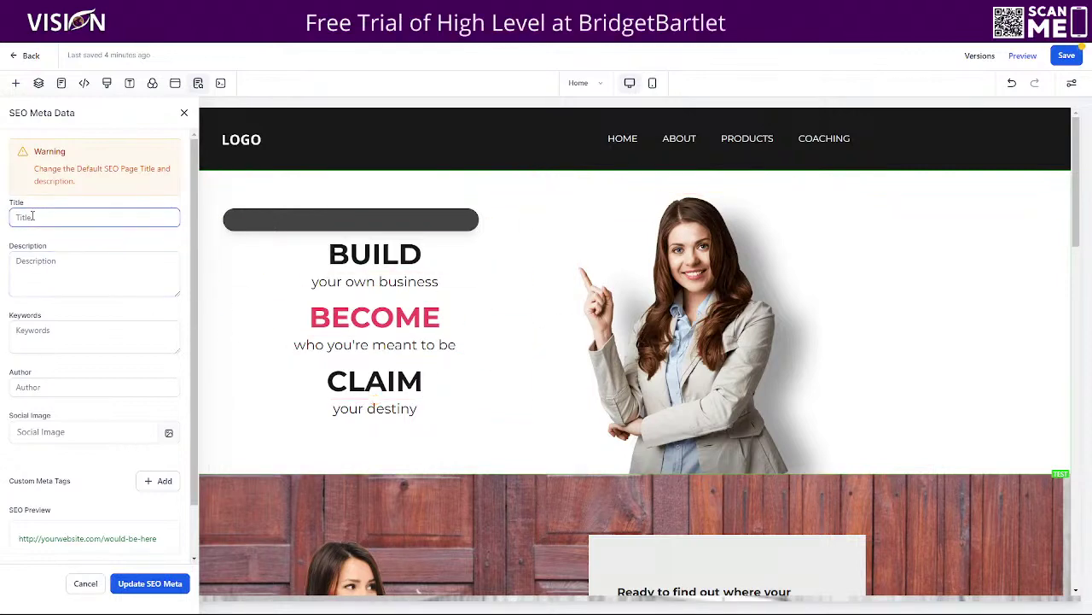
pyautogui.click(61, 255)
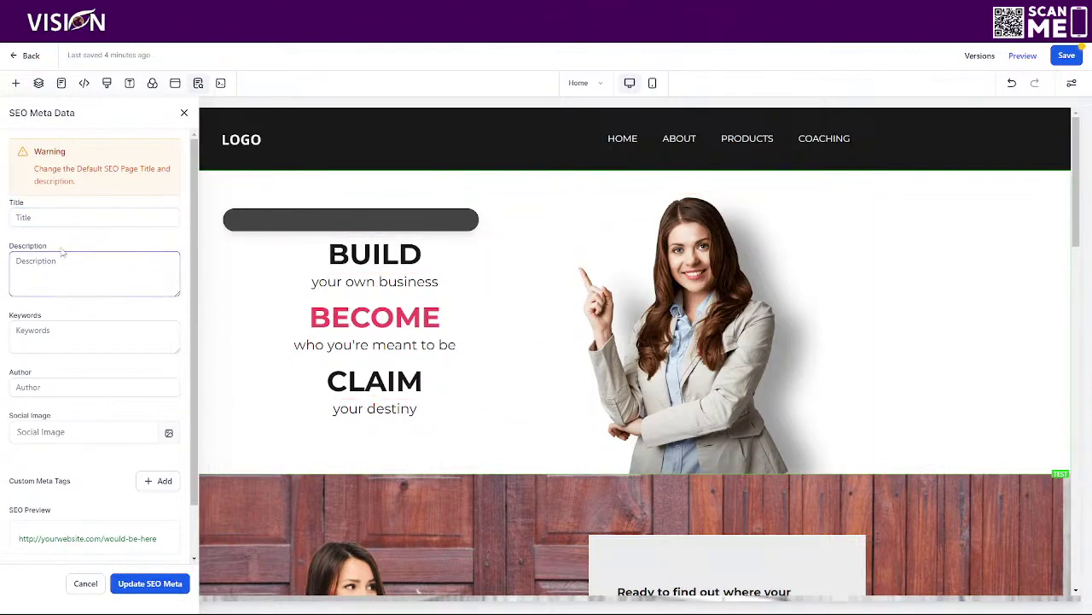
pyautogui.click(69, 317)
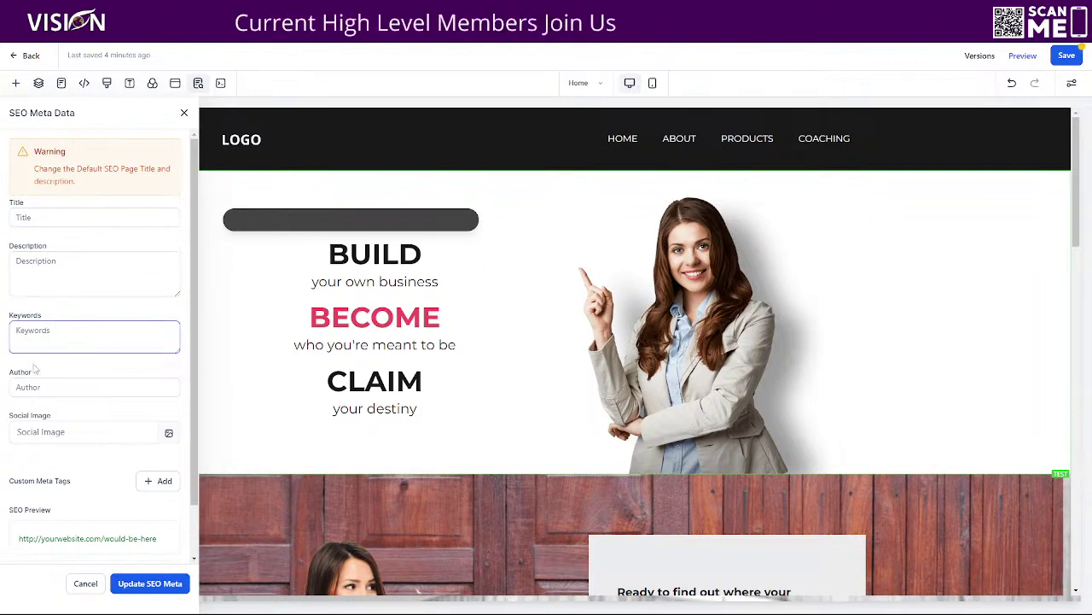
pyautogui.click(40, 388)
pyautogui.click(54, 434)
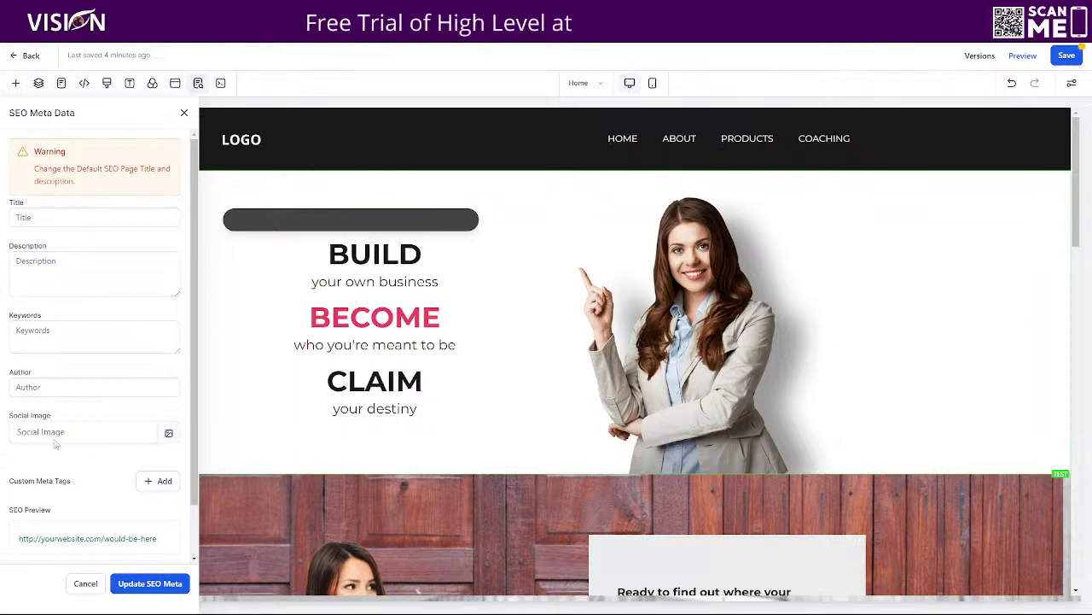
pyautogui.scroll(-1, 73, 461)
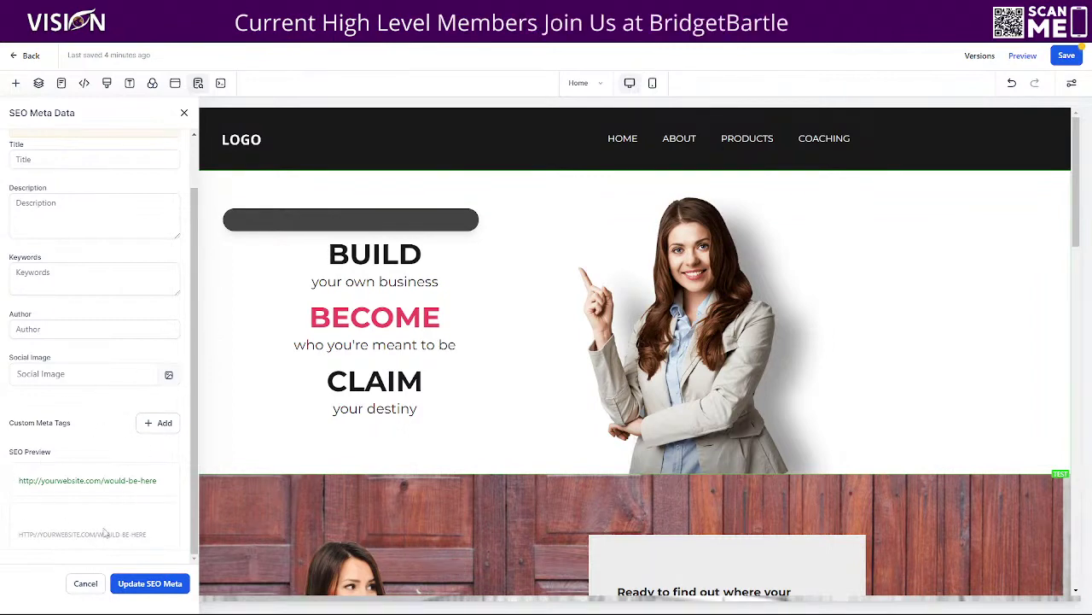
pyautogui.click(165, 586)
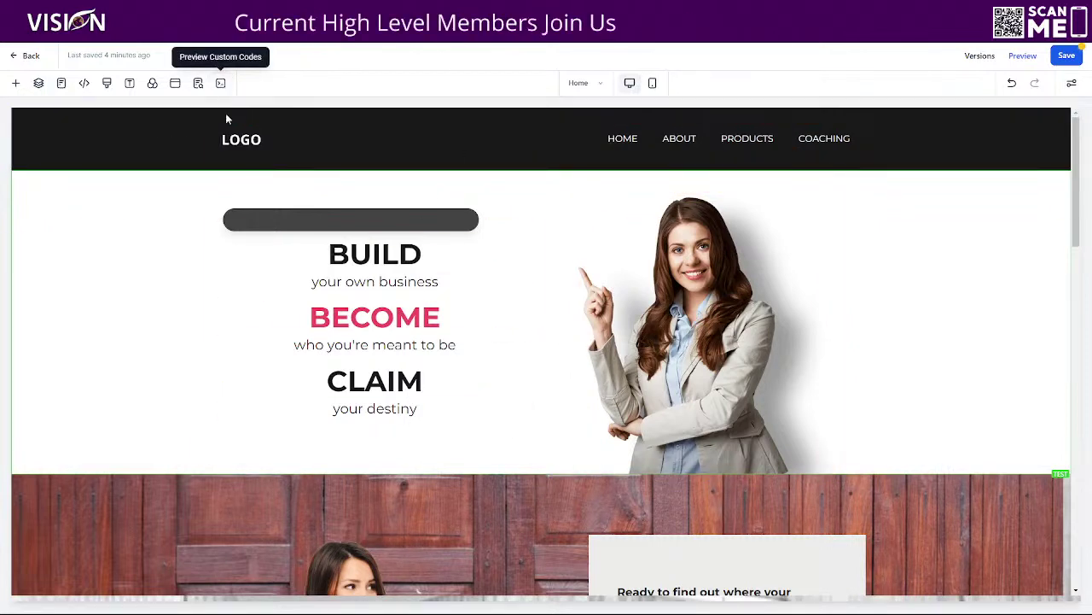
# Step: Show the website's page list and review the hero section's spacing and background settings
pyautogui.click(593, 88)
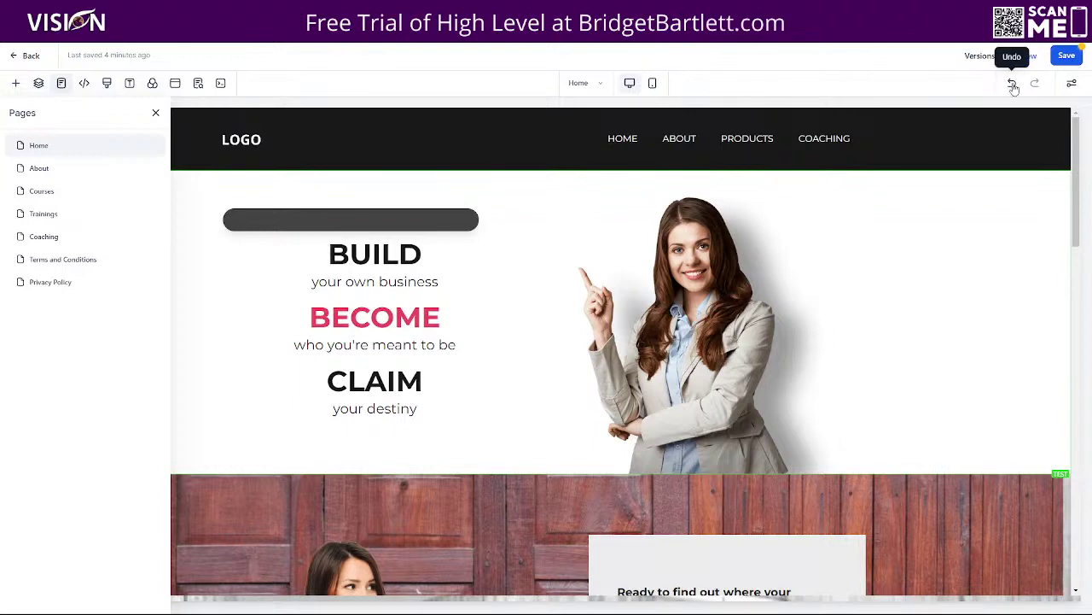
pyautogui.click(1072, 85)
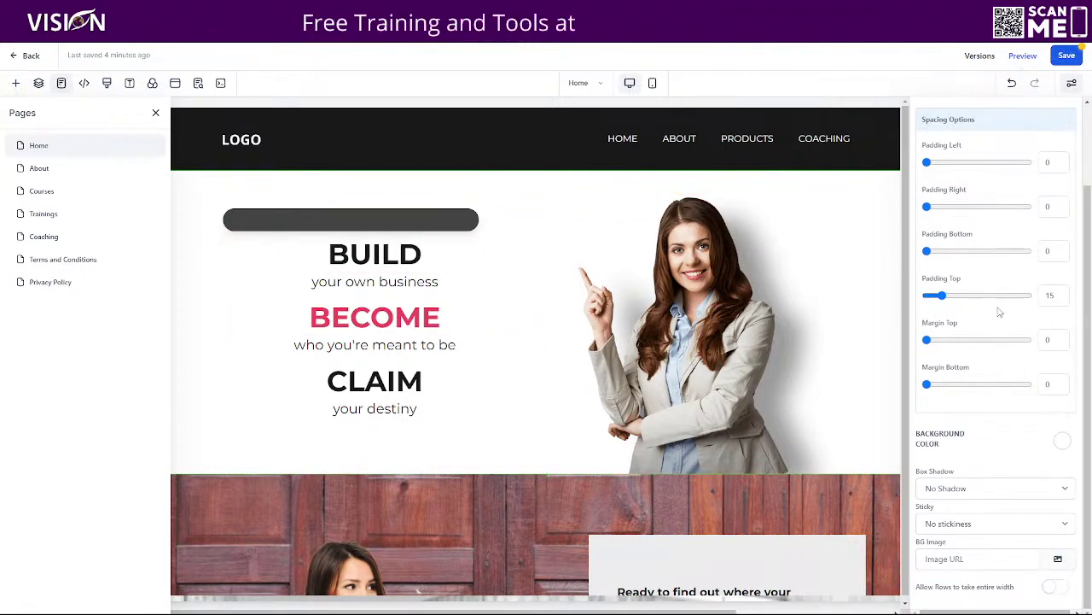
pyautogui.scroll(2, 982, 248)
pyautogui.scroll(-2, 975, 235)
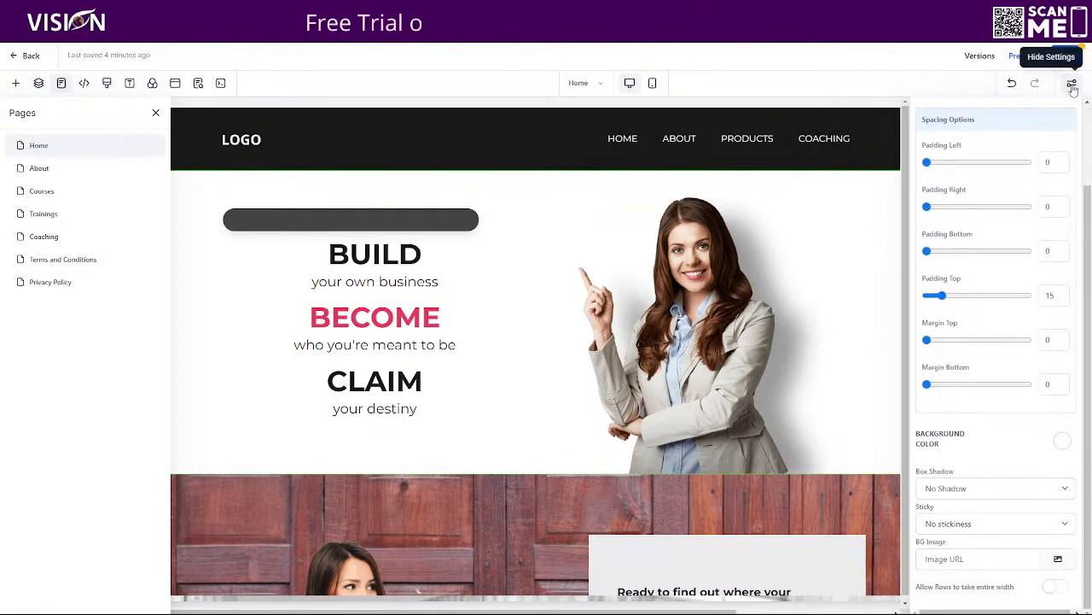
# Step: Look over the home page's upper sections and save the page
pyautogui.scroll(-4, 548, 362)
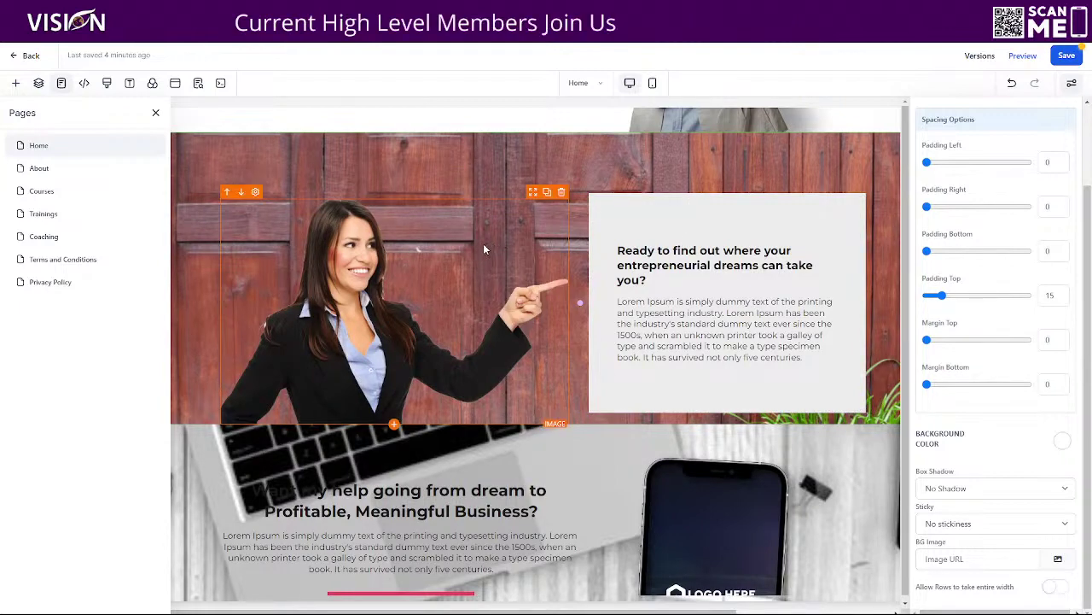
pyautogui.scroll(4, 542, 271)
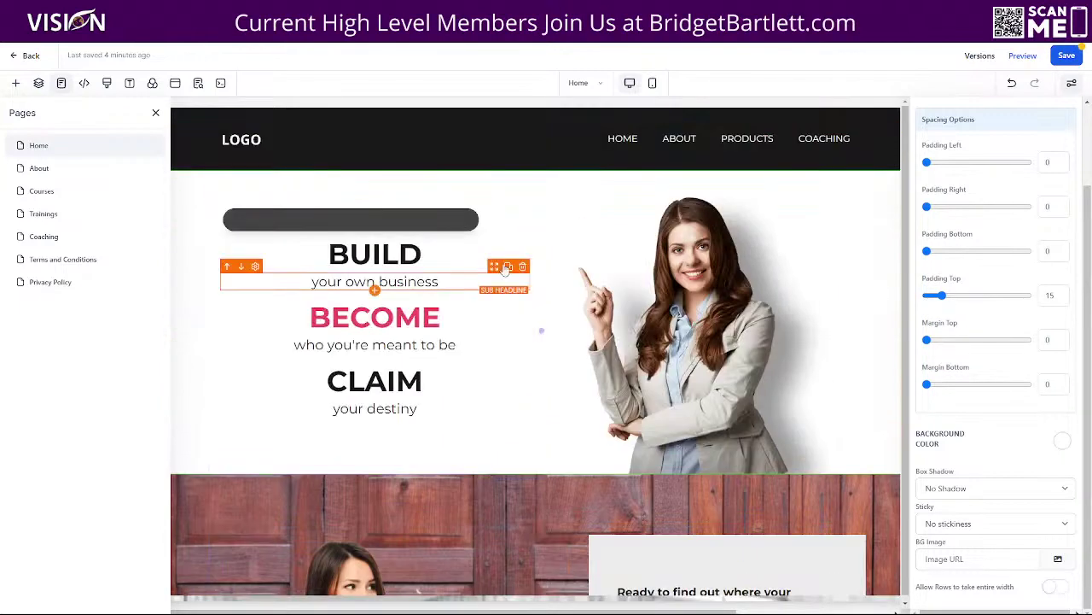
pyautogui.click(1068, 55)
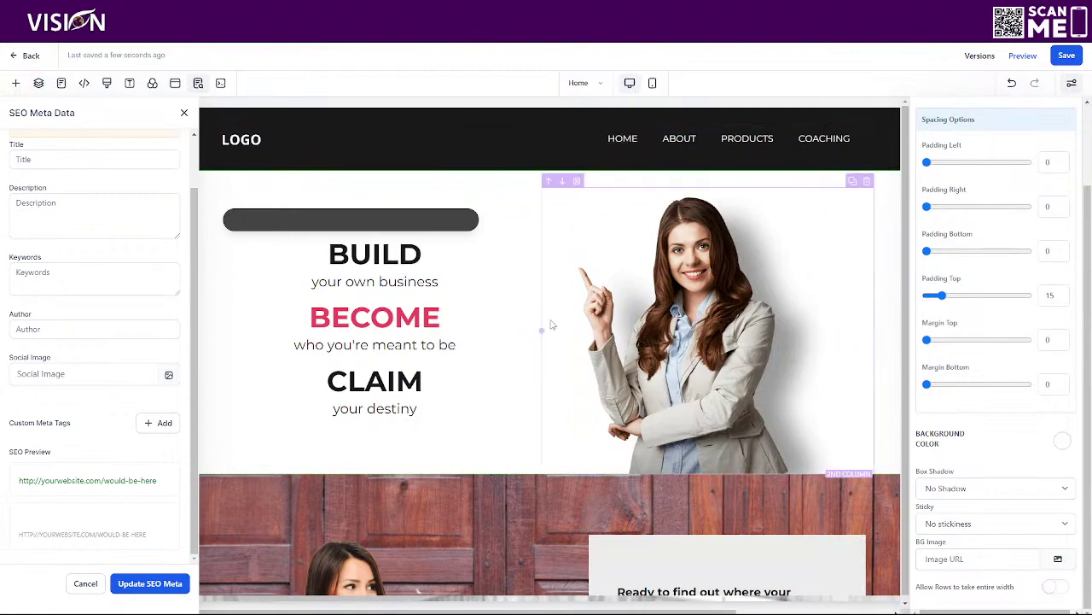
# Step: Set the background color of the "Want my help going from dream to Profitable, Meaningful Business?" section to white
pyautogui.scroll(-5, 551, 320)
pyautogui.scroll(-2, 547, 323)
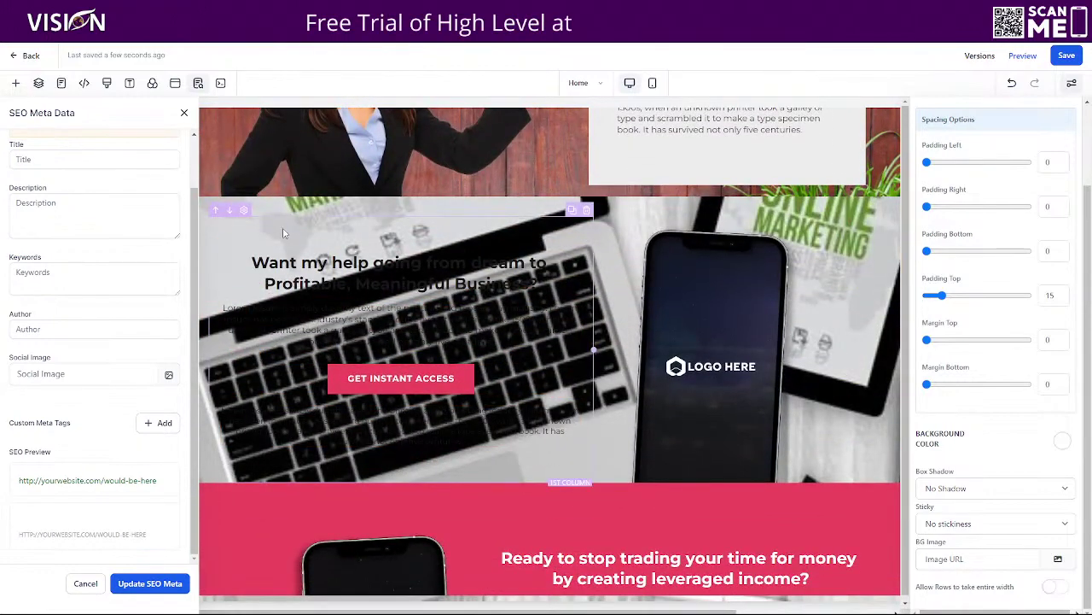
pyautogui.click(337, 206)
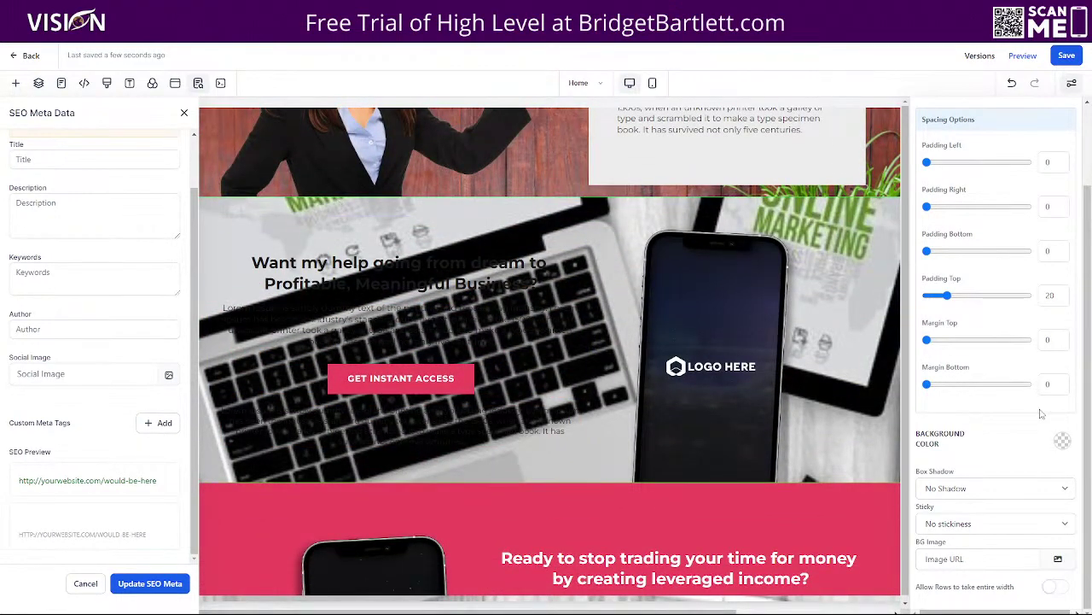
pyautogui.click(1062, 441)
pyautogui.click(968, 471)
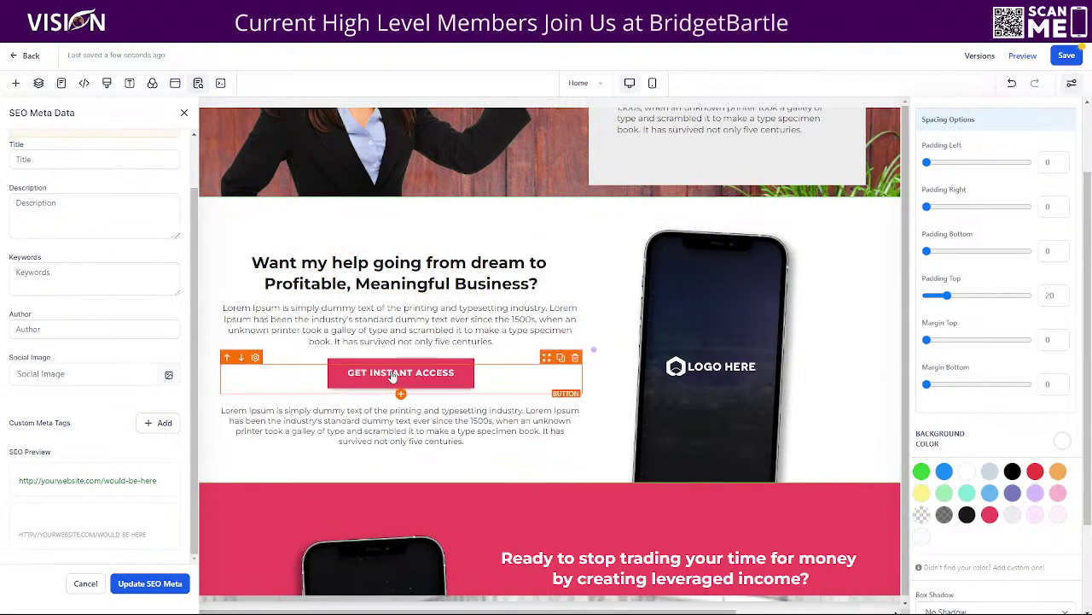
# Step: Review the link action options of the GET INSTANT ACCESS button, keeping Open popup, and save the page
pyautogui.click(393, 376)
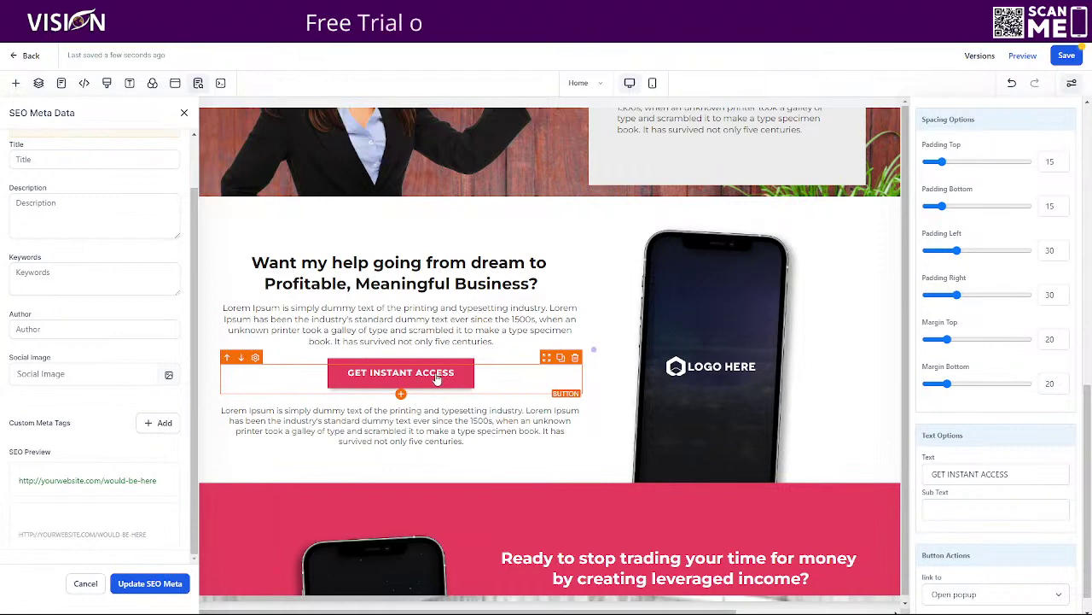
pyautogui.scroll(-1, 988, 484)
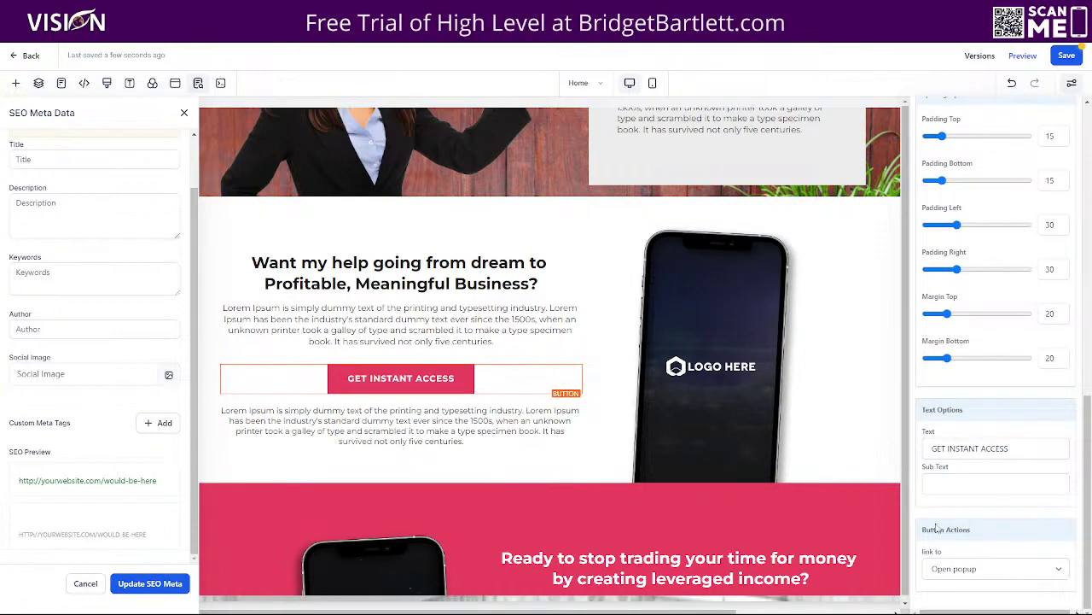
pyautogui.click(944, 570)
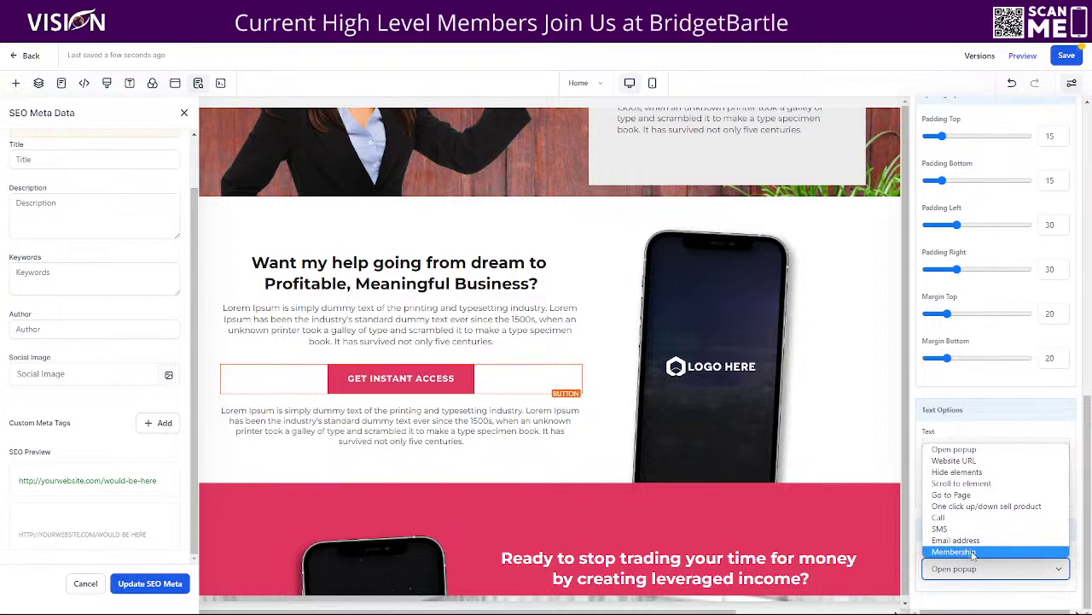
pyautogui.click(384, 377)
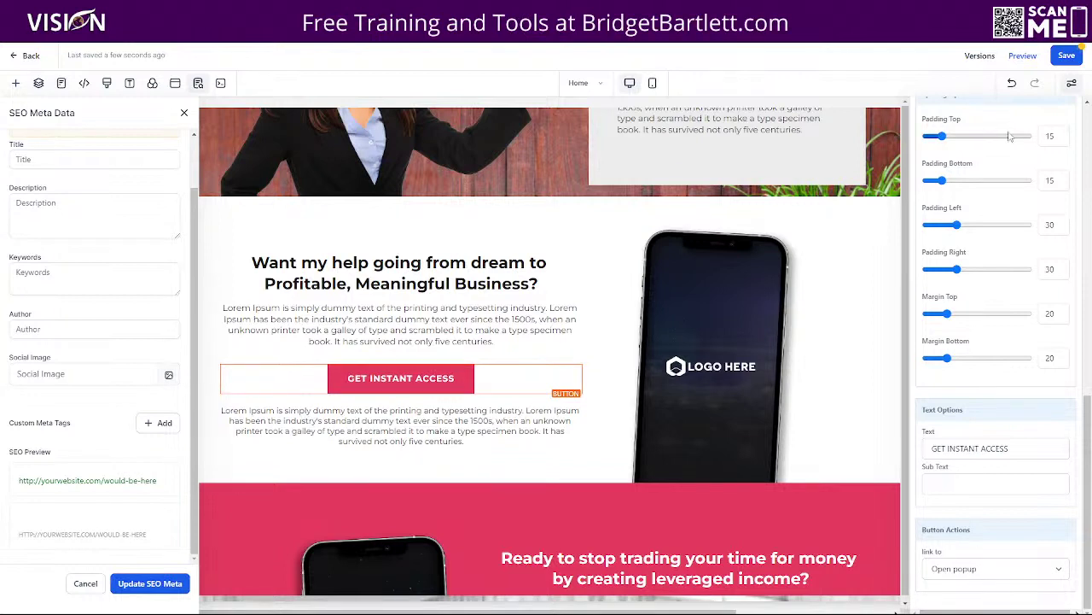
pyautogui.click(1072, 58)
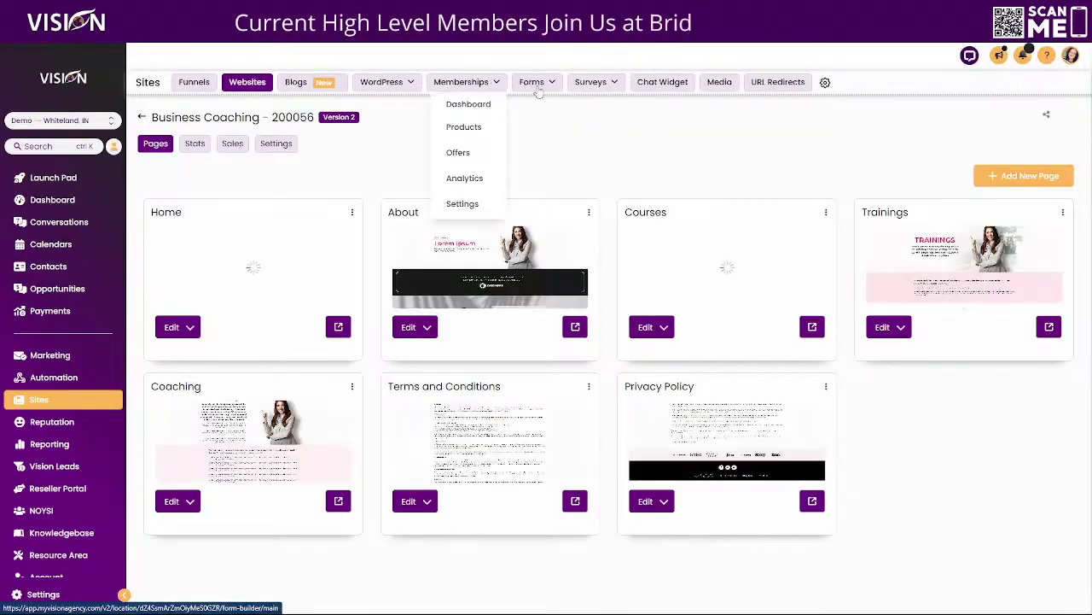
# Step: Go to the form builder on the account's Sites area and create a new form
pyautogui.moveTo(533, 82)
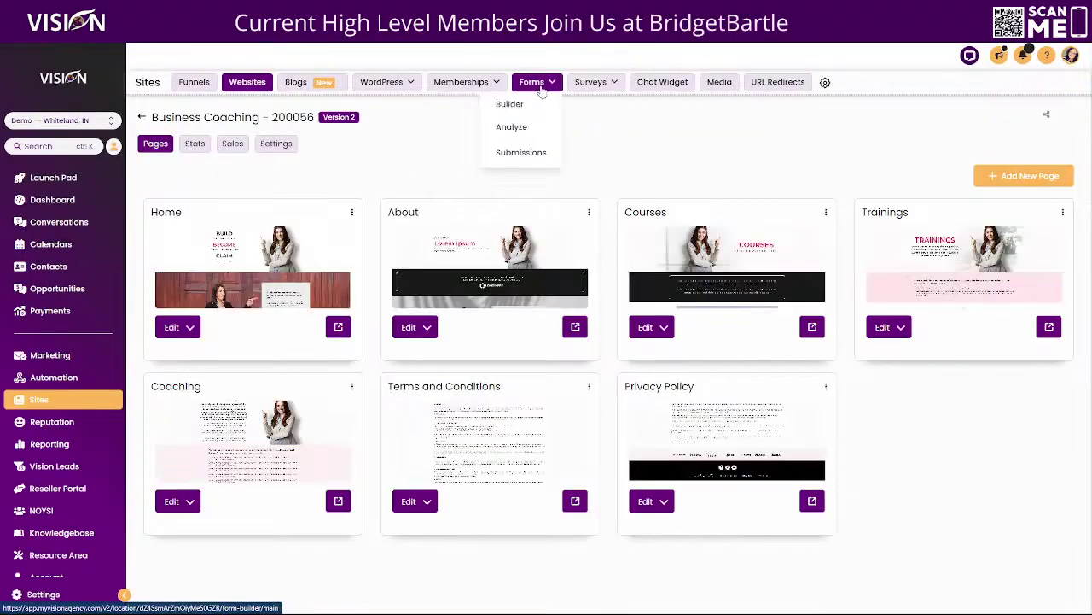
pyautogui.click(525, 111)
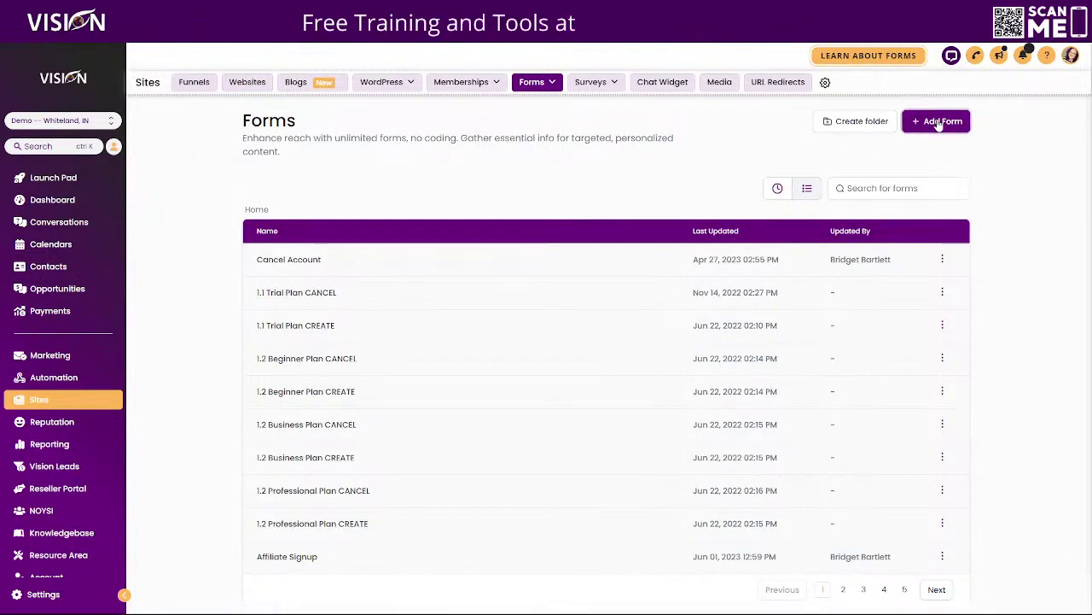
pyautogui.click(942, 124)
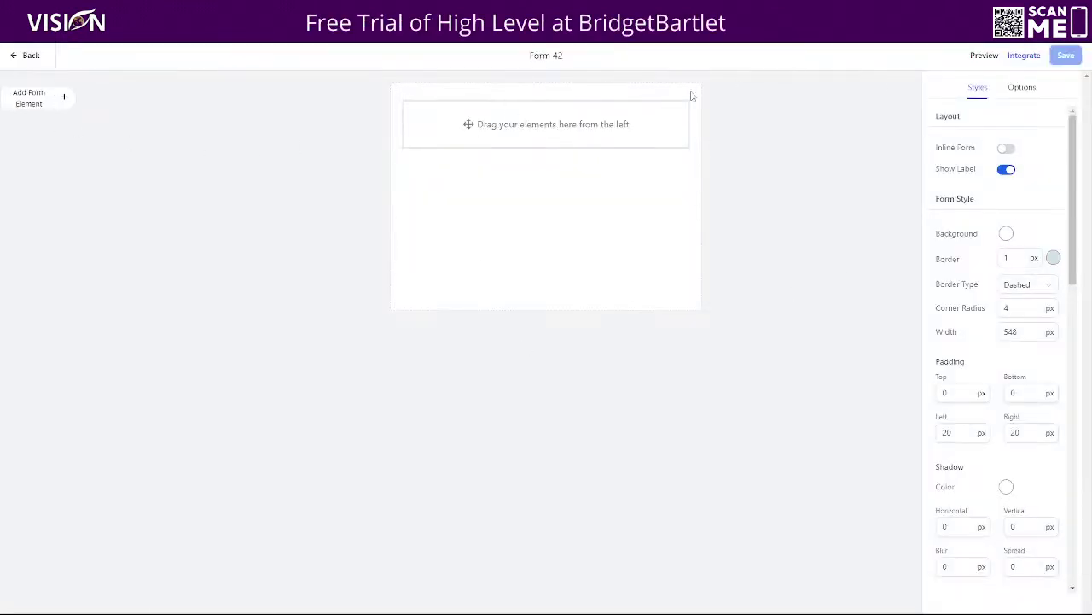
# Step: Add First Name, Last Name and Email fields to the blank form in that order
pyautogui.click(65, 98)
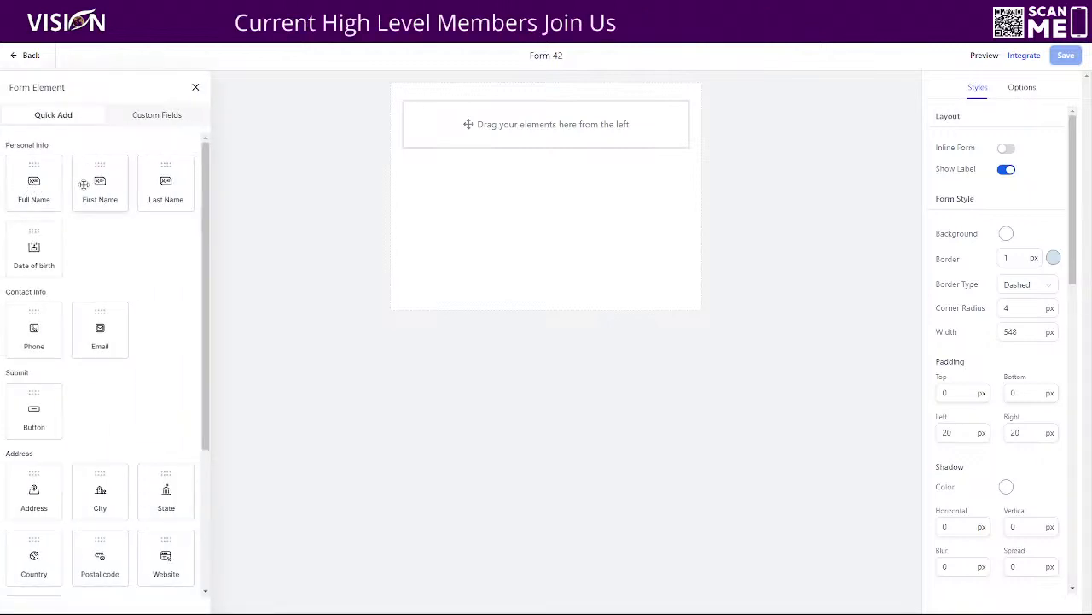
pyautogui.moveTo(100, 182); pyautogui.dragTo(560, 134)
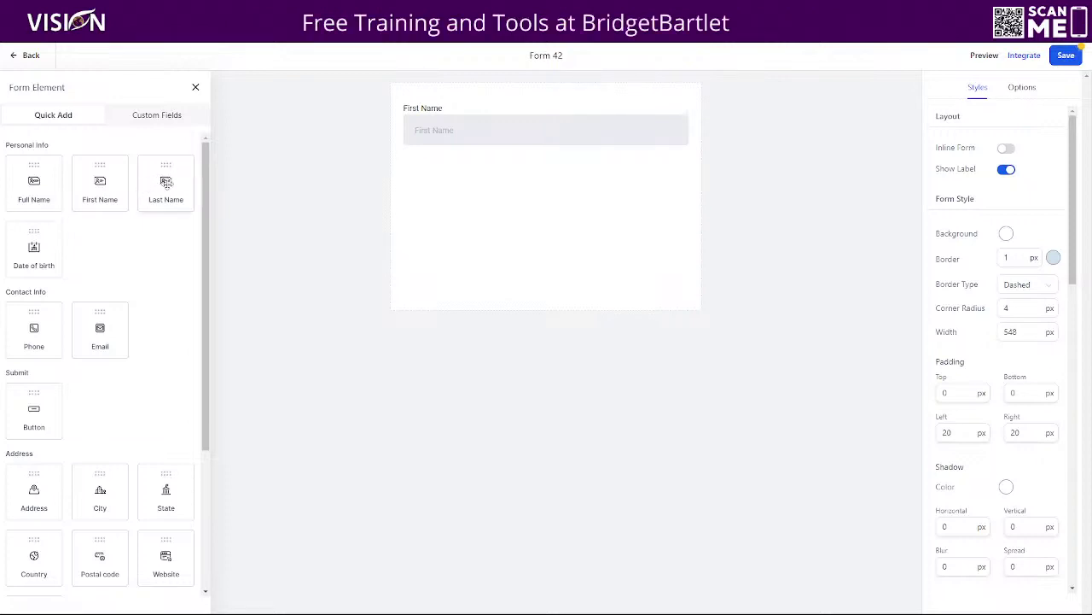
pyautogui.moveTo(165, 182); pyautogui.dragTo(512, 167)
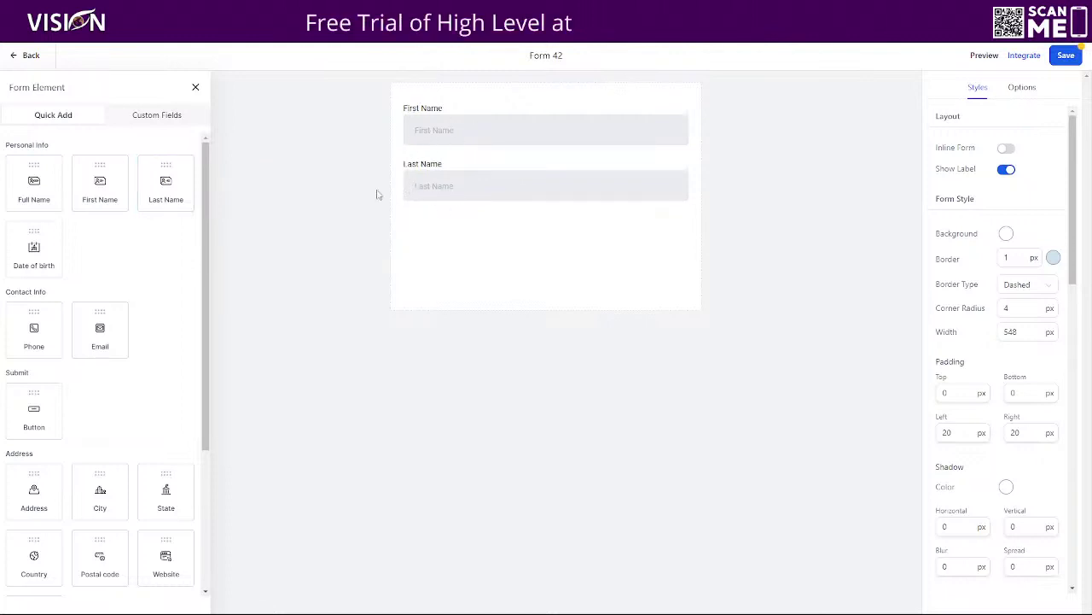
pyautogui.moveTo(100, 333); pyautogui.dragTo(564, 197)
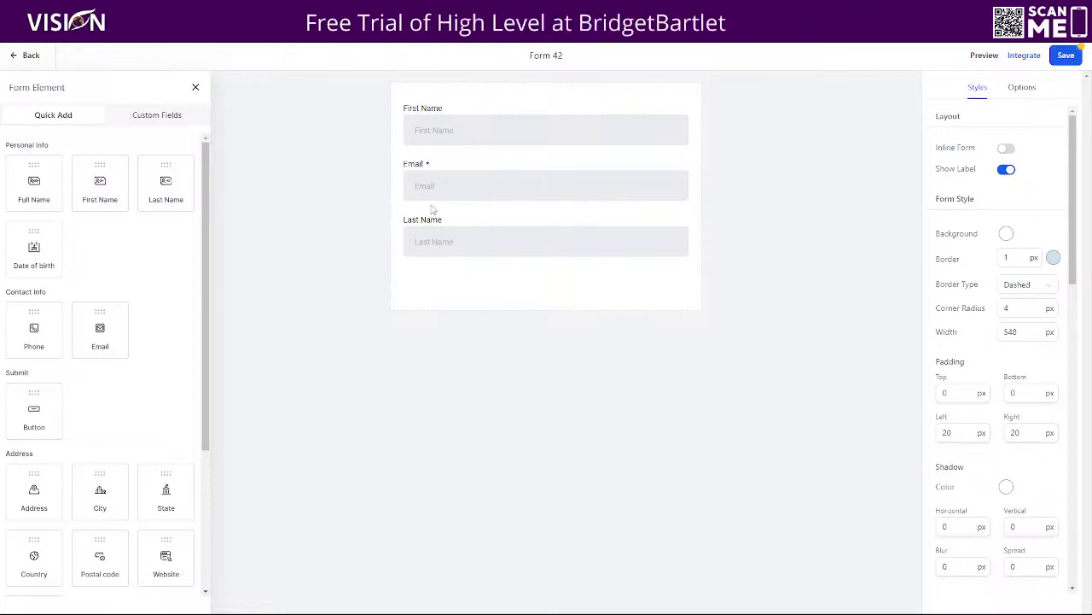
pyautogui.moveTo(429, 241); pyautogui.dragTo(441, 196)
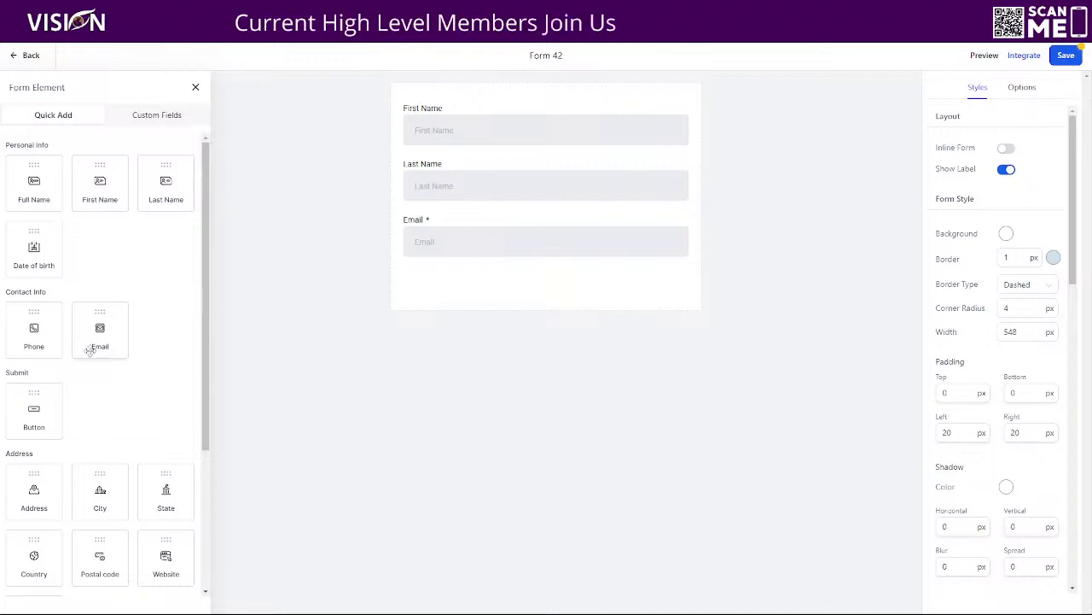
# Step: Add a Phone field below Email and place a submit button at the end of the form
pyautogui.moveTo(34, 334); pyautogui.dragTo(563, 281)
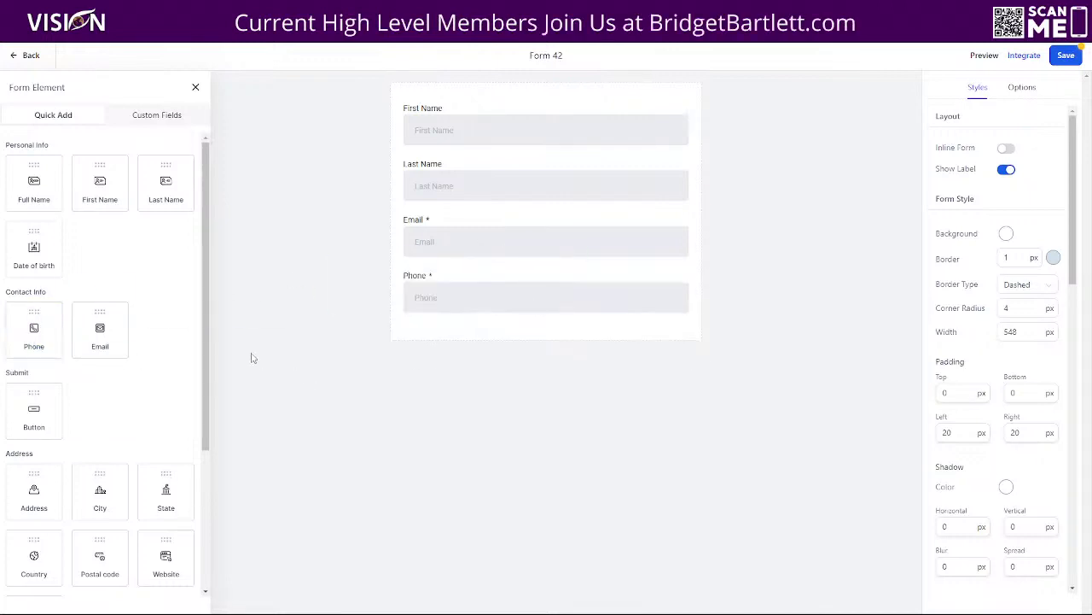
pyautogui.moveTo(38, 414); pyautogui.dragTo(441, 374)
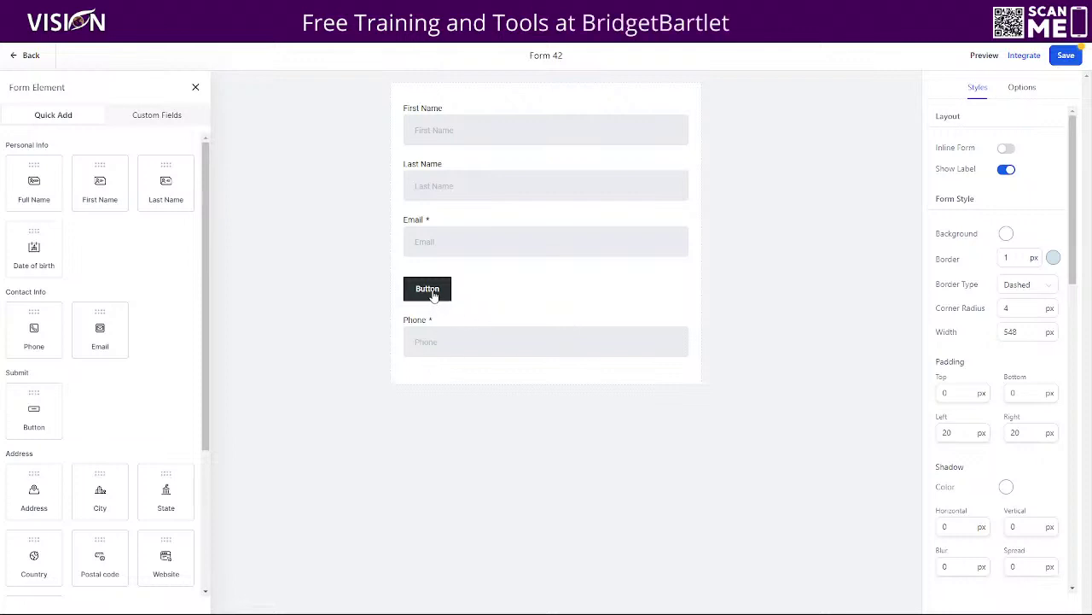
pyautogui.moveTo(435, 290); pyautogui.dragTo(439, 345)
# Step: Make the form's button full width and set its text to "Access The Free Course"
pyautogui.click(445, 349)
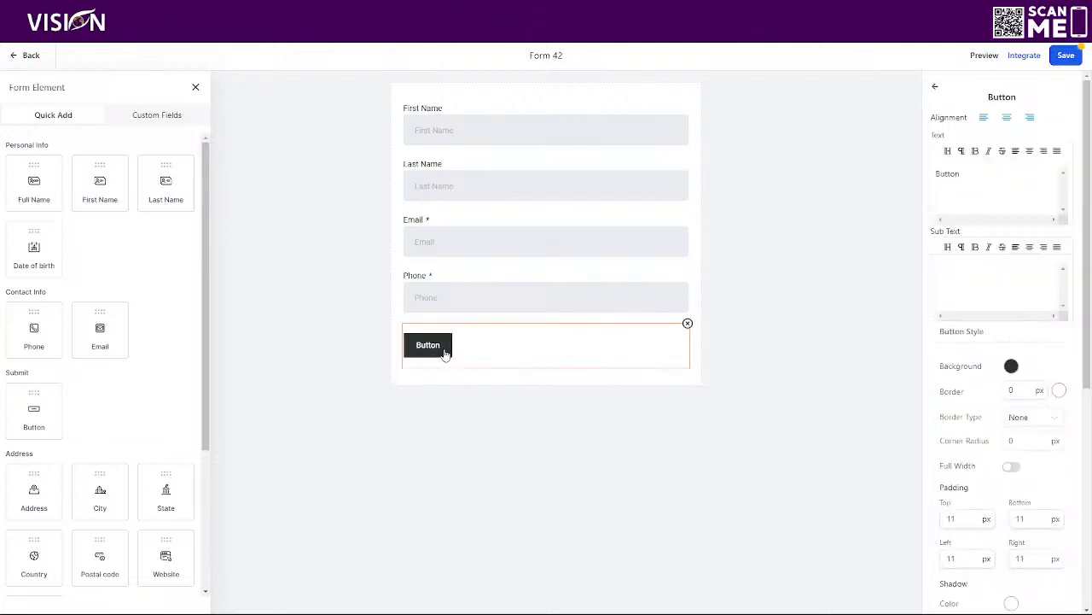
pyautogui.click(1011, 465)
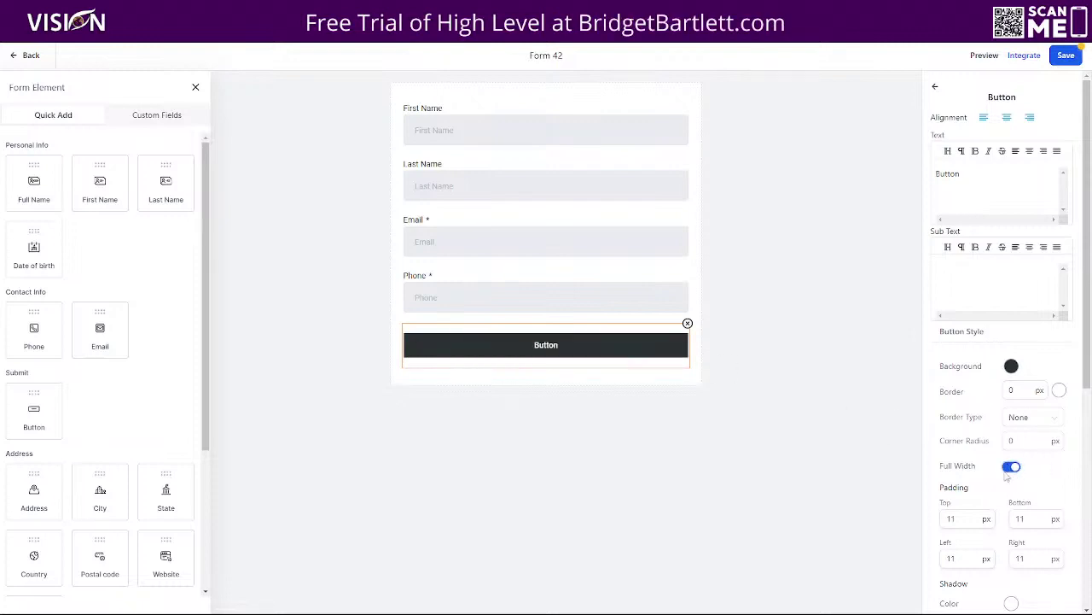
pyautogui.moveTo(964, 175); pyautogui.dragTo(932, 178)
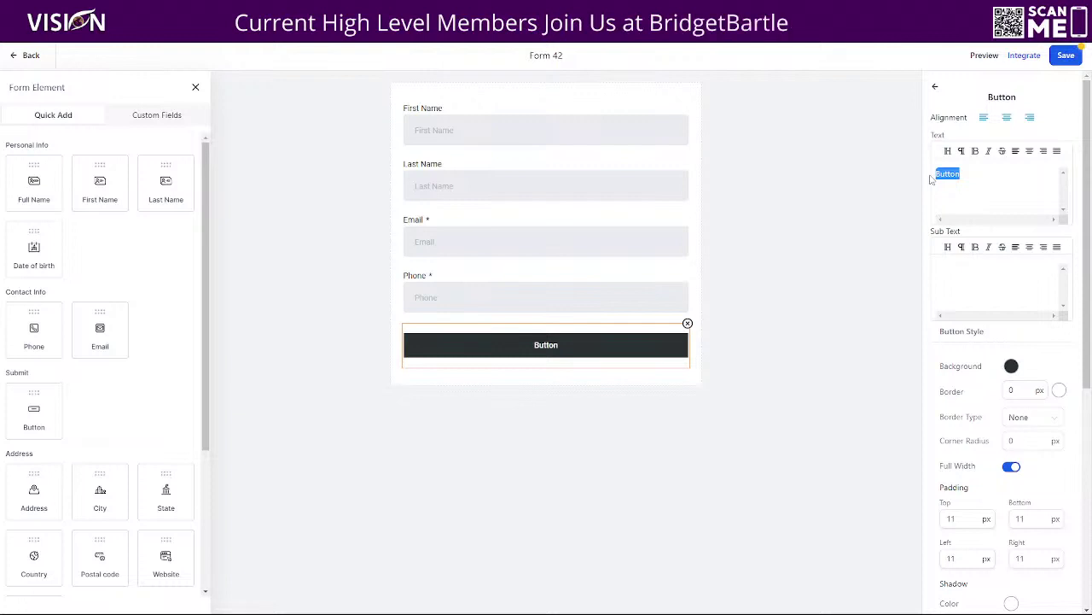
pyautogui.write('Submit')
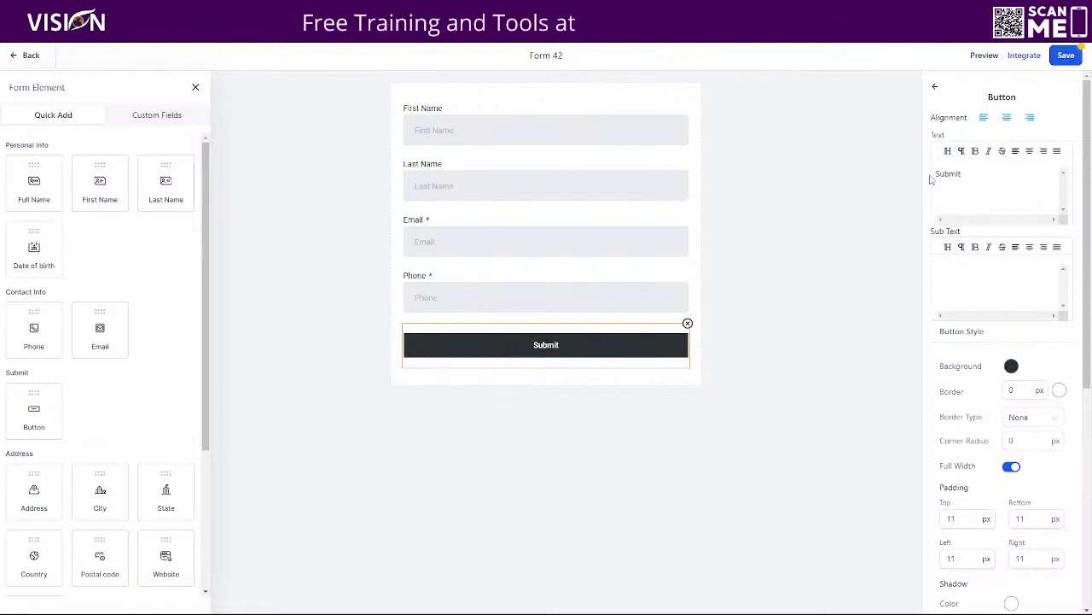
pyautogui.press('BackSpace')
pyautogui.write('Access')
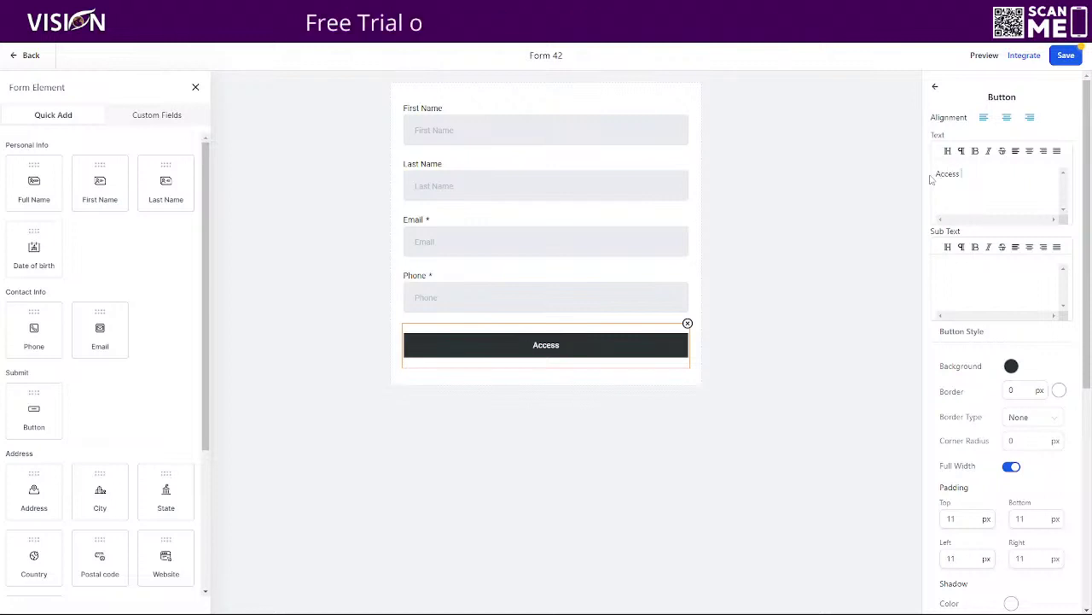
pyautogui.write(' The Free')
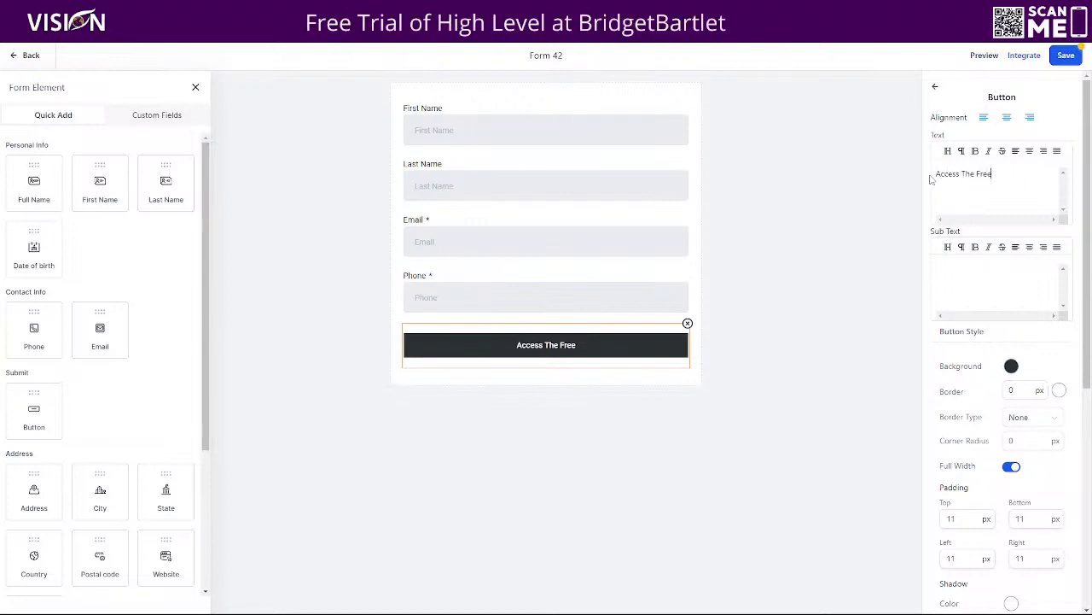
pyautogui.write(' Course')
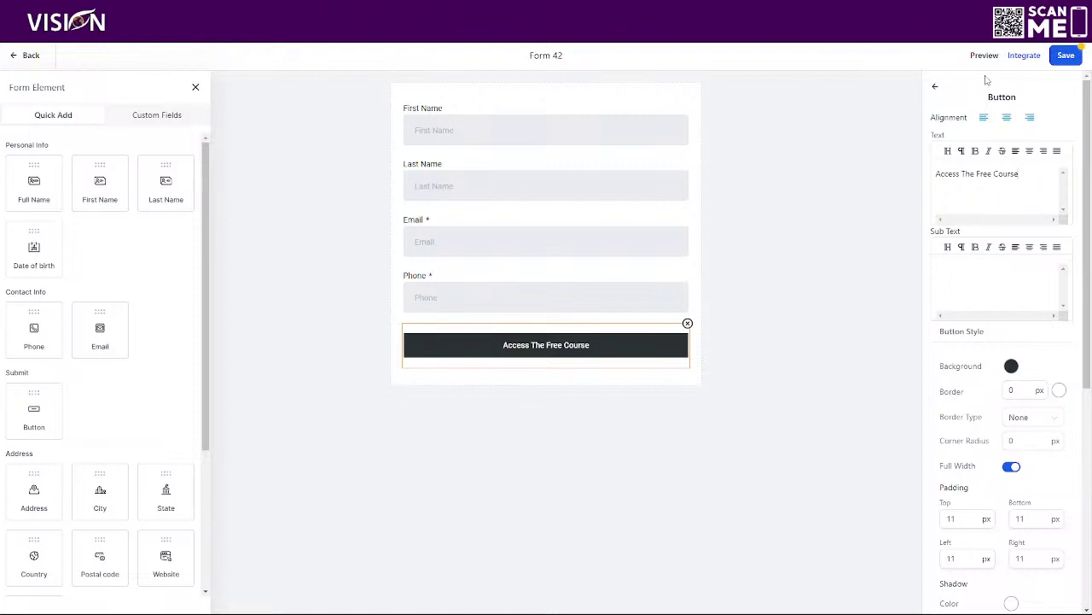
pyautogui.click(934, 91)
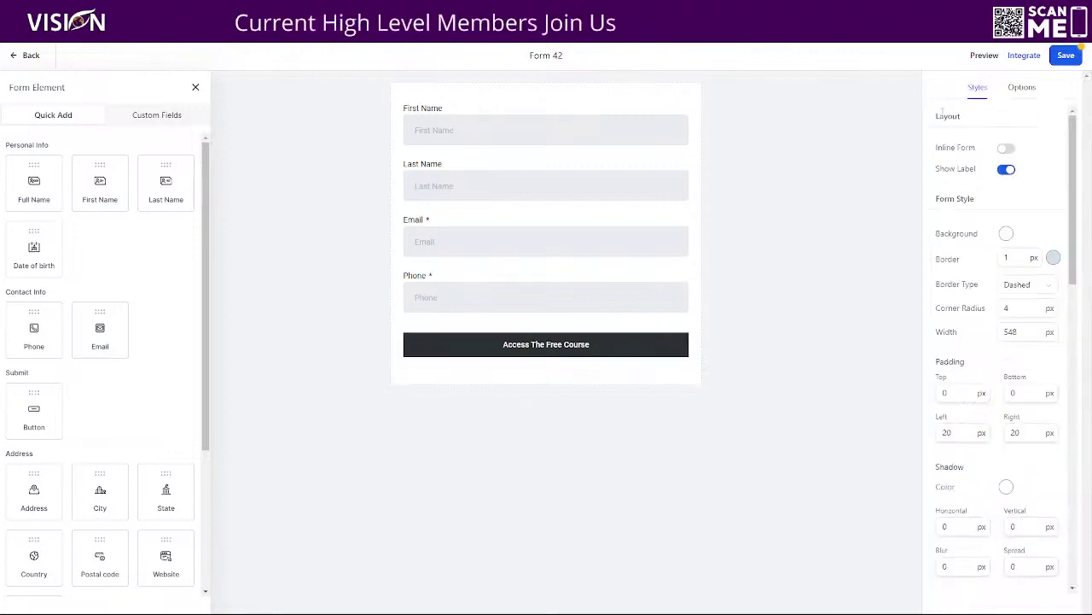
# Step: Rename the form as "Free Coach Course" in its options
pyautogui.click(1022, 88)
pyautogui.moveTo(973, 146); pyautogui.dragTo(938, 147)
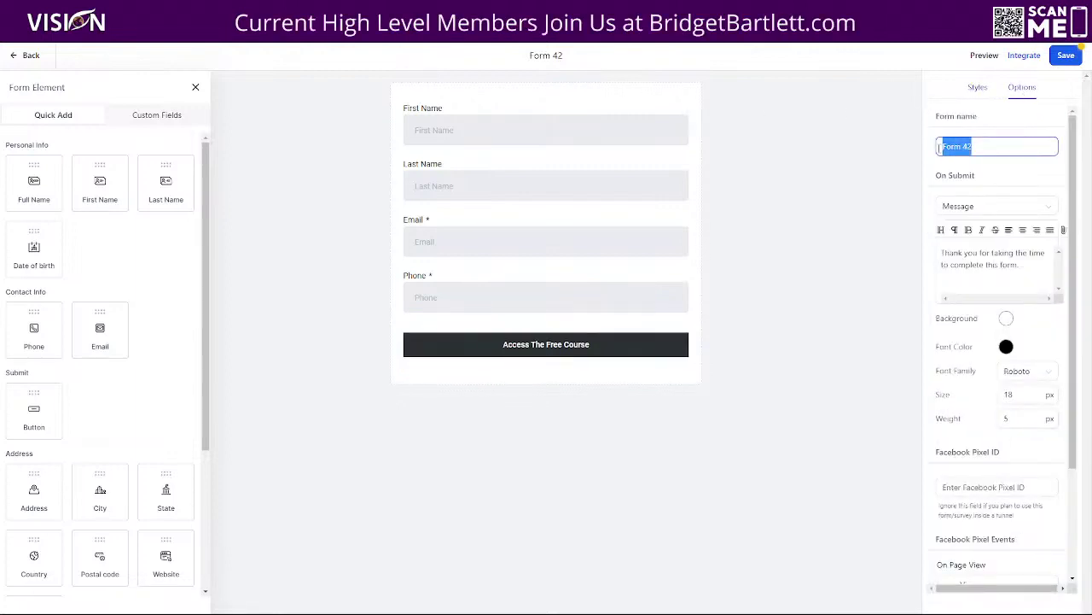
pyautogui.write('Cac')
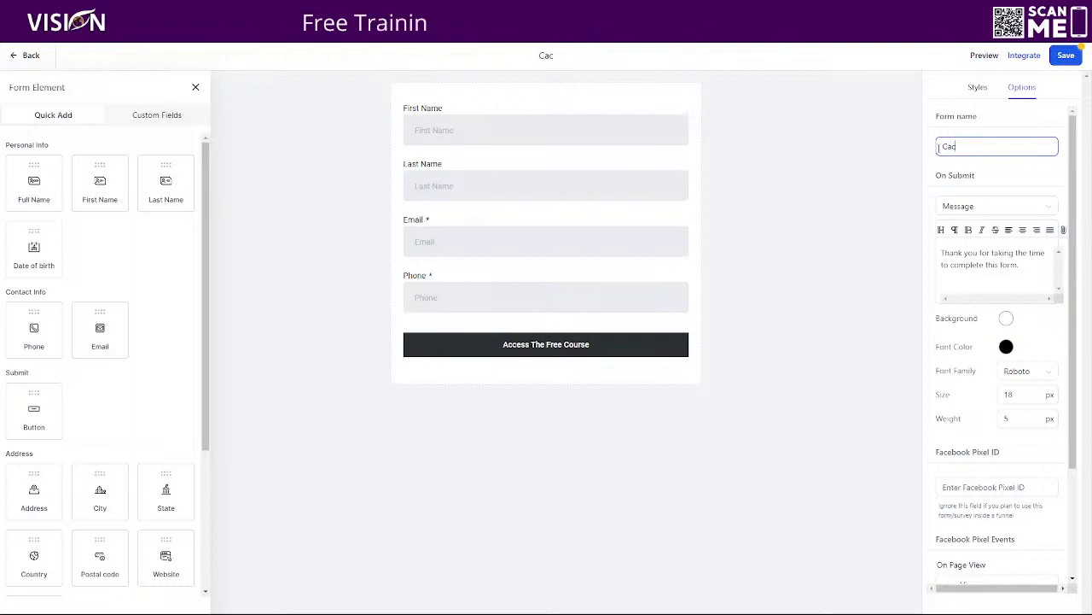
pyautogui.press('BackSpace')
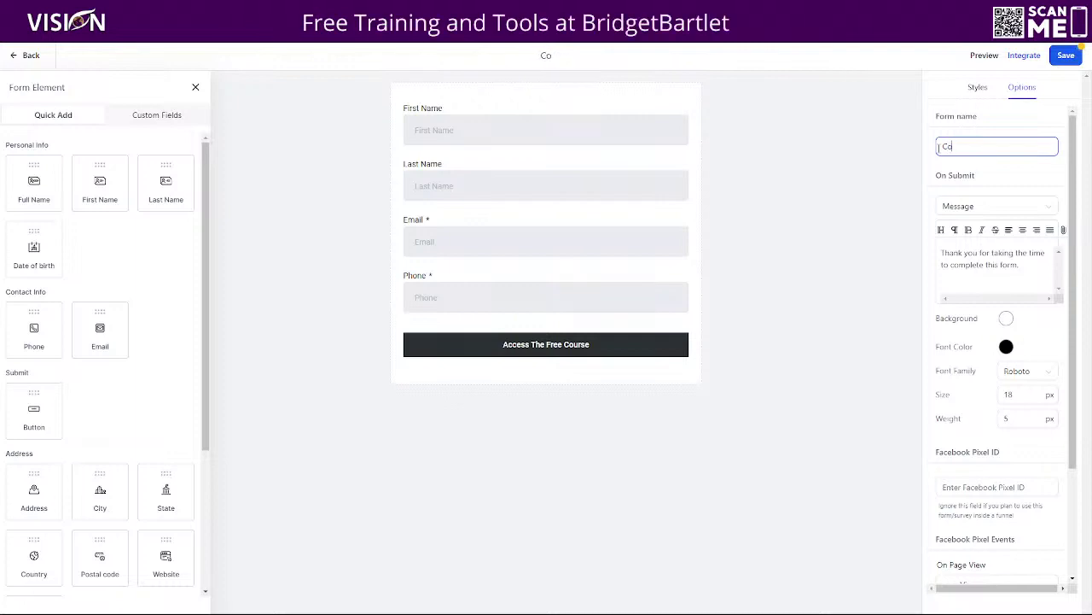
pyautogui.write('oach')
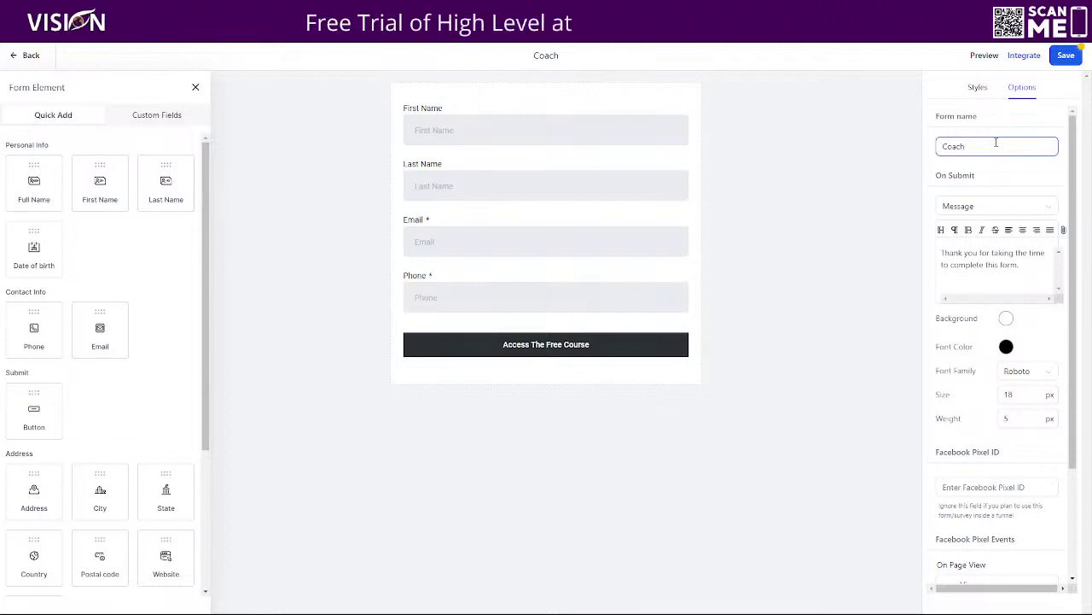
pyautogui.write(' Course')
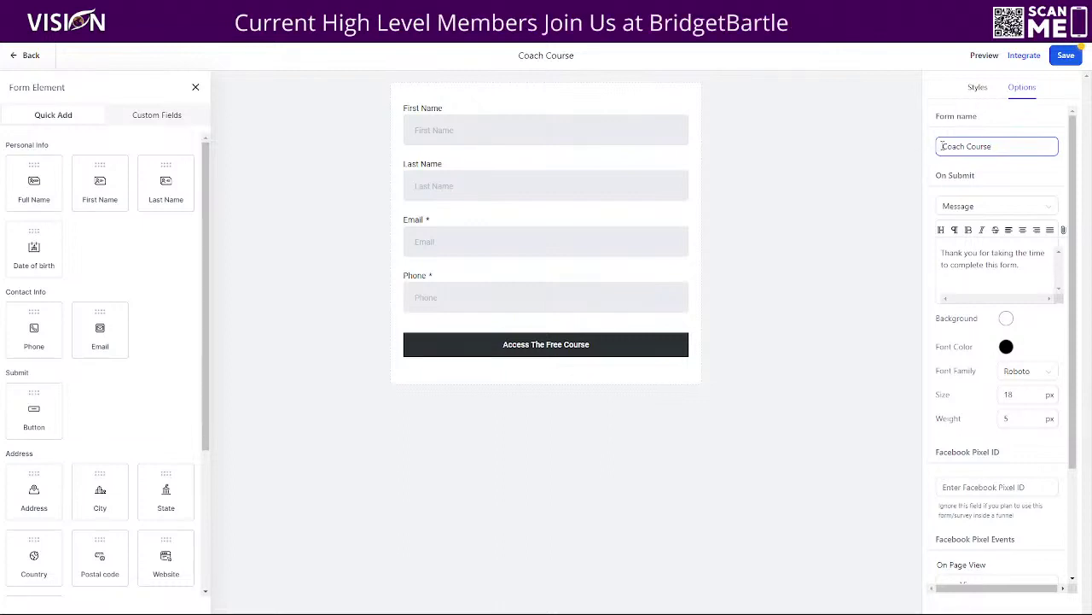
pyautogui.write('Fre')
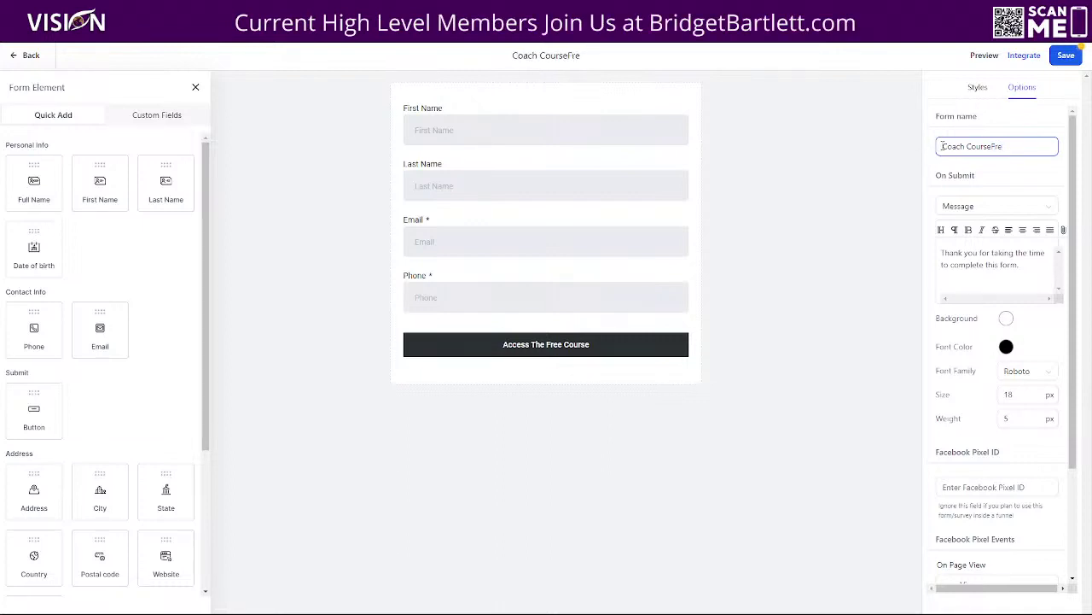
pyautogui.press('BackSpace')
pyautogui.press('BackSpace')
pyautogui.press('BackSpace')
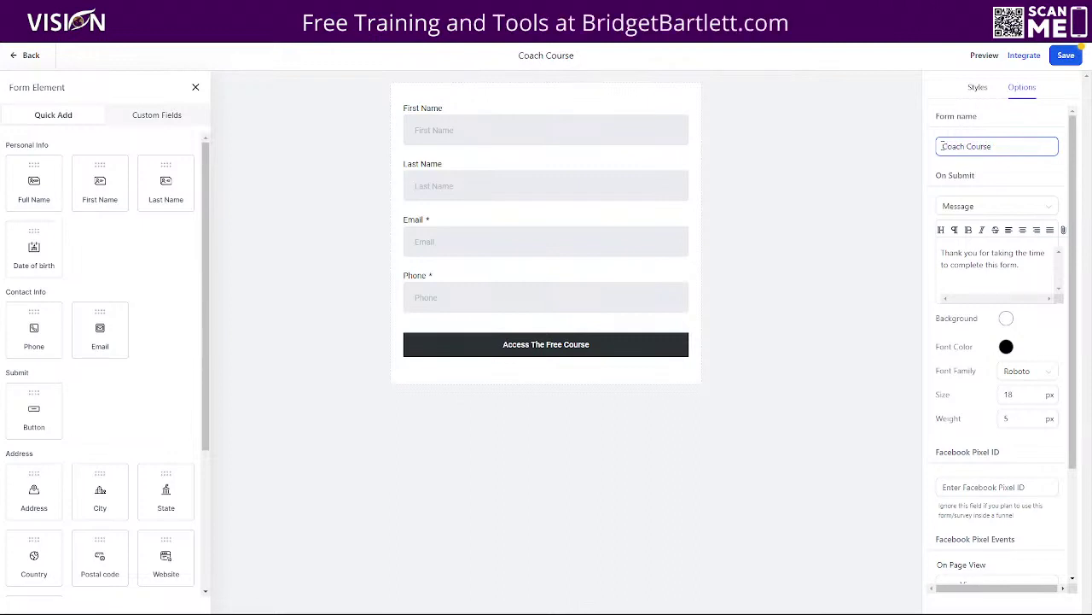
pyautogui.write('Free')
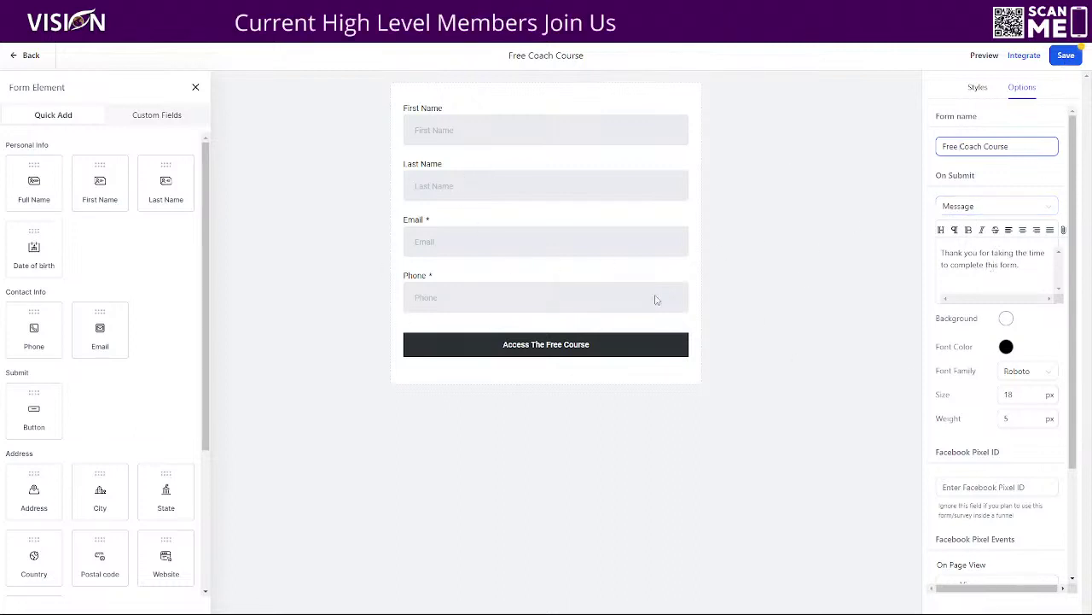
# Step: Keep Message as the form's on-submit action and add "Check your email for your login credentials." to the end of its text
pyautogui.click(975, 206)
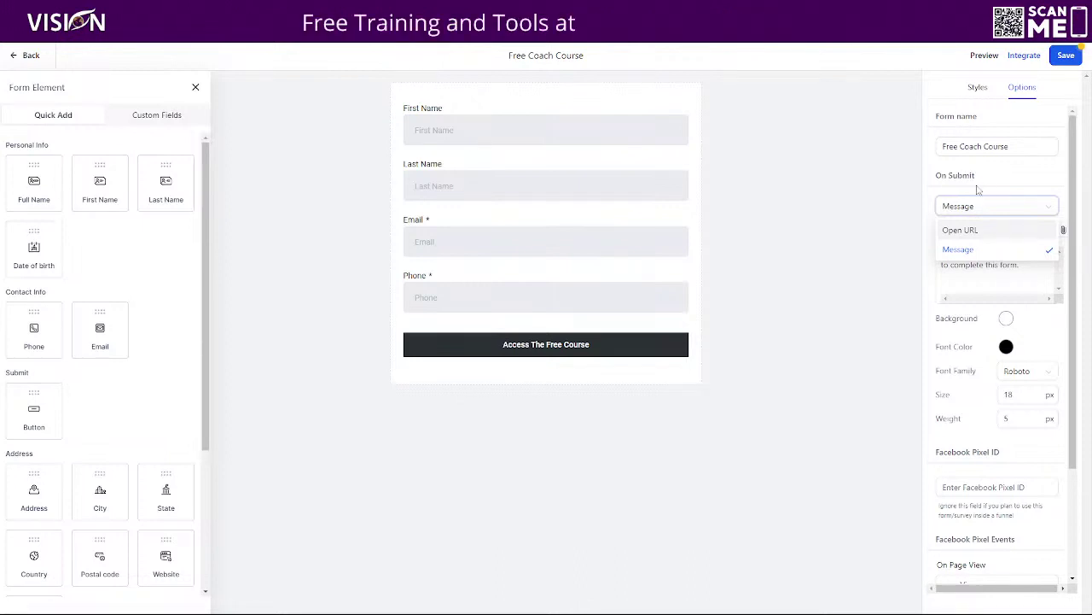
pyautogui.click(960, 251)
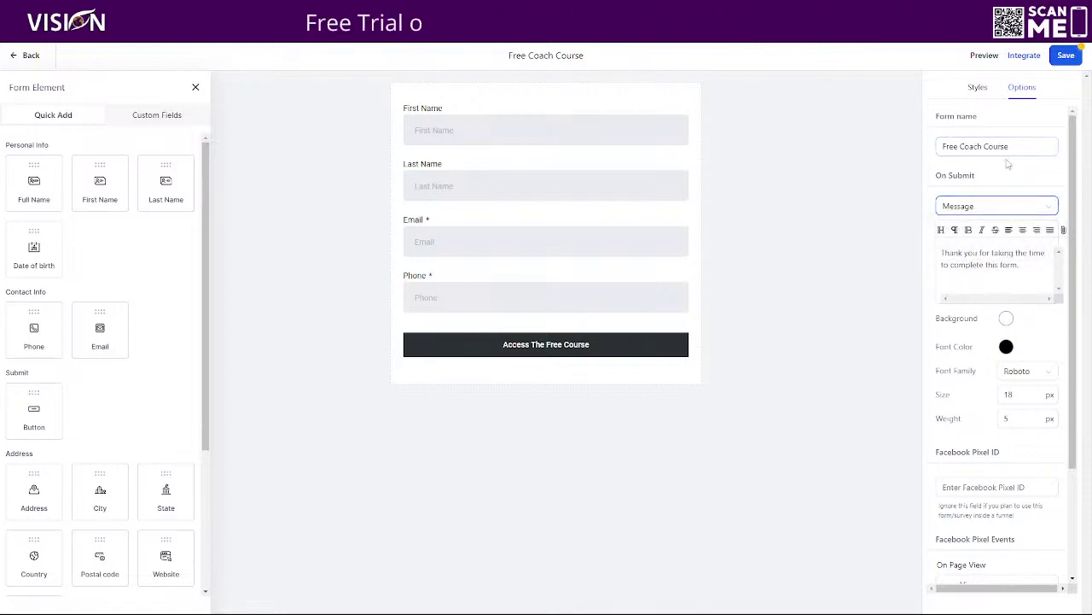
pyautogui.click(1031, 269)
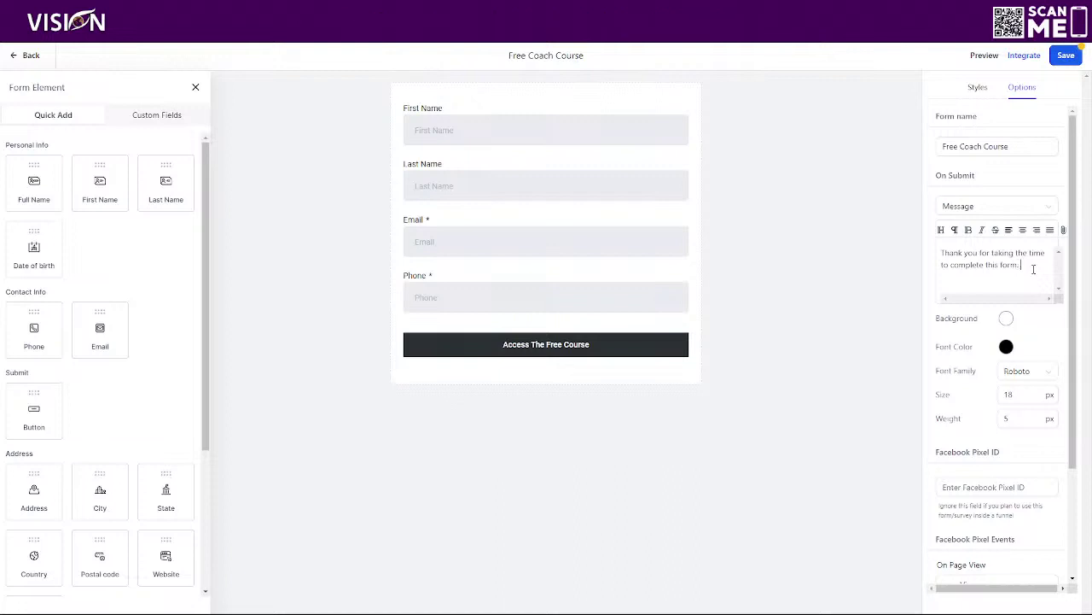
pyautogui.write('Check your emai')
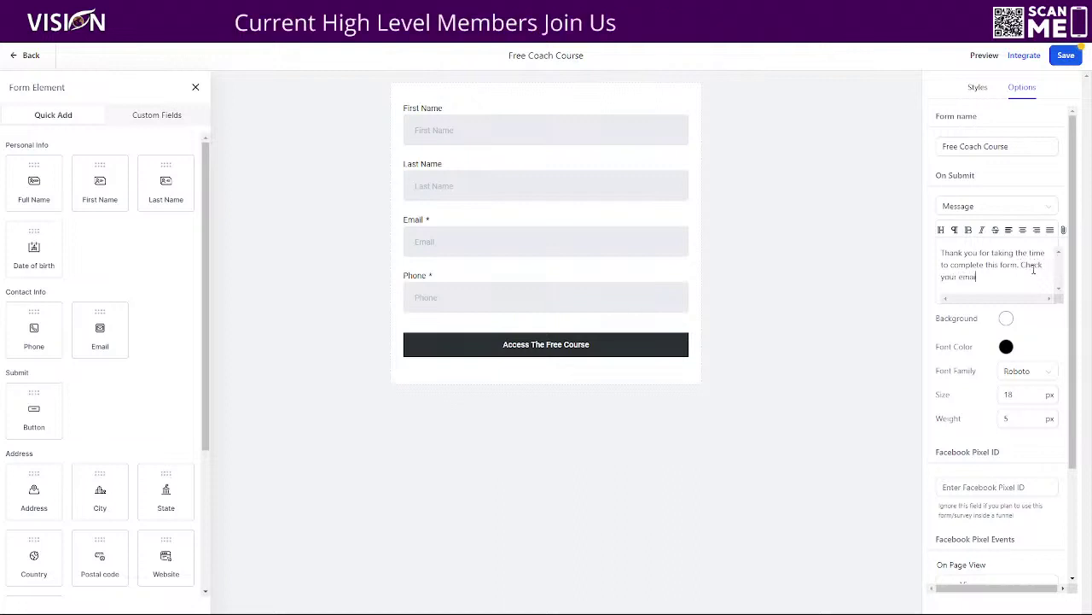
pyautogui.write('l for your')
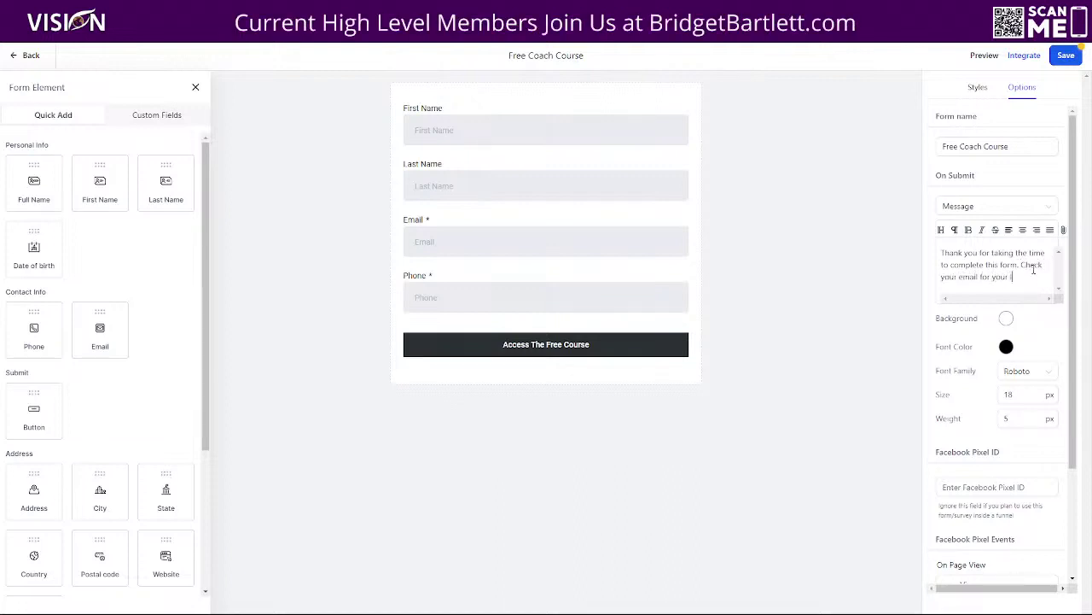
pyautogui.write(' login credentia')
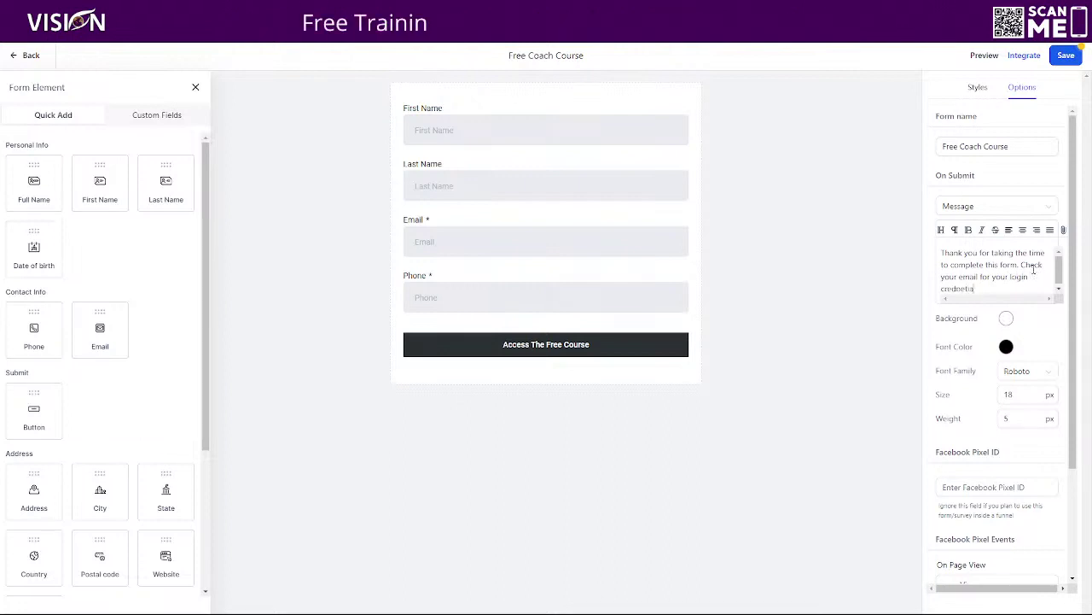
pyautogui.press('BackSpace')
pyautogui.press('BackSpace')
pyautogui.press('BackSpace')
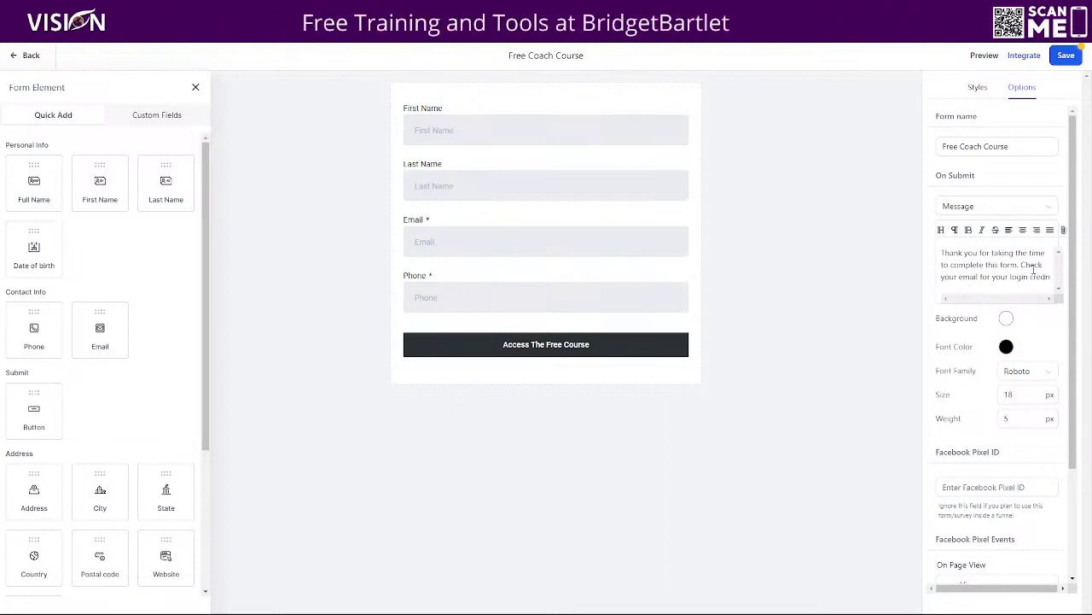
pyautogui.write('s.')
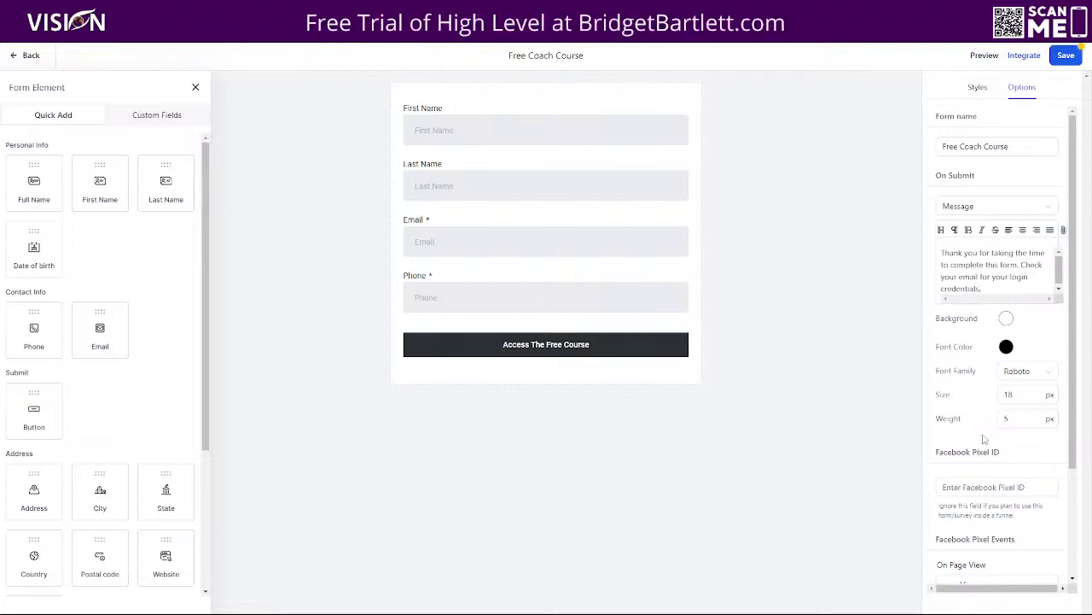
# Step: Make the First Name and Last Name fields of the form required
pyautogui.scroll(-3, 987, 429)
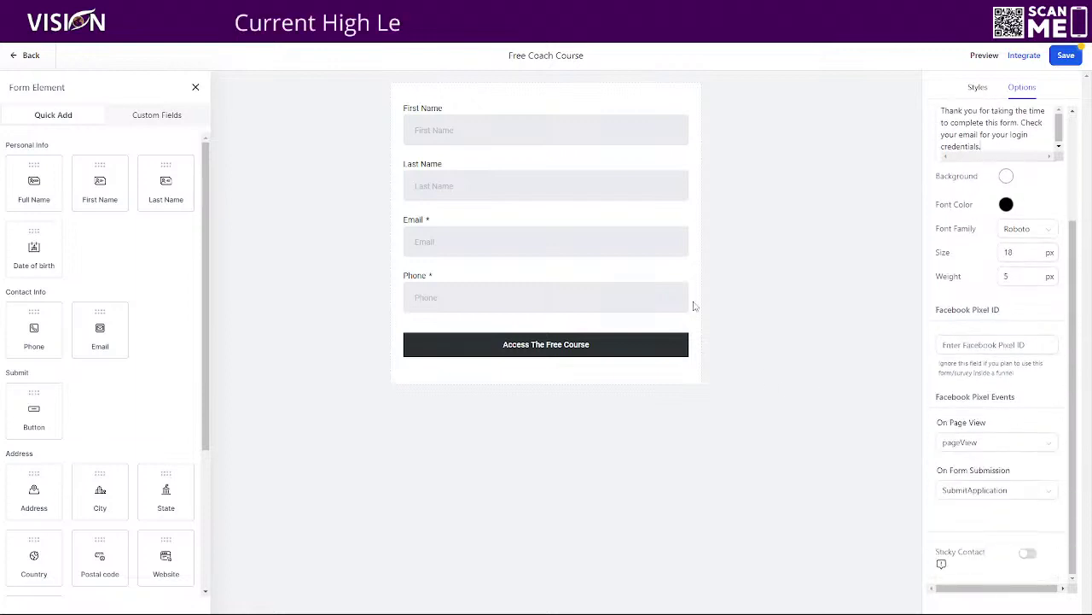
pyautogui.click(450, 126)
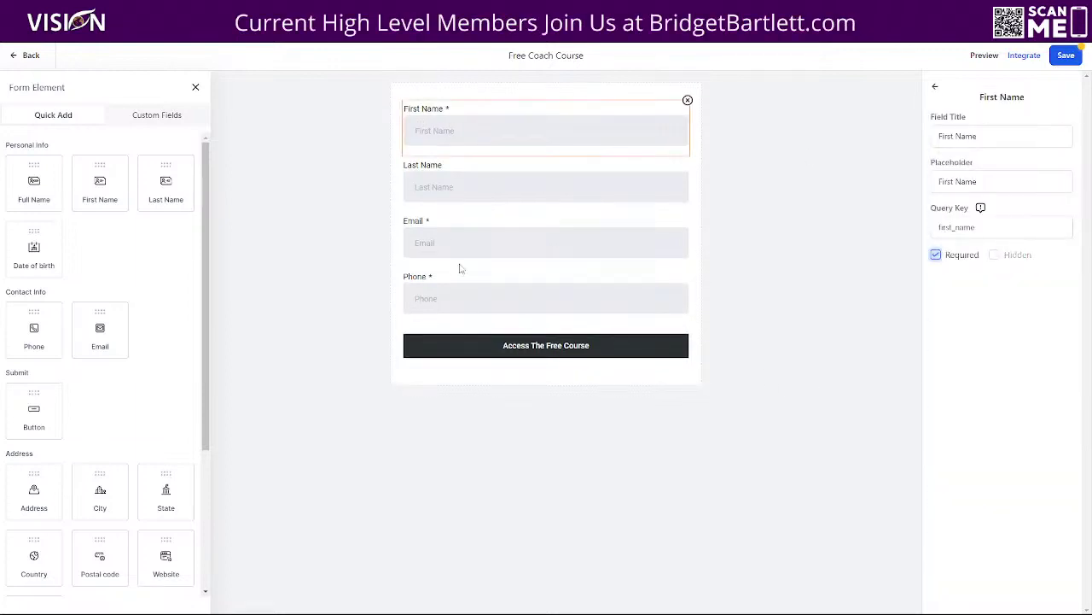
pyautogui.click(471, 174)
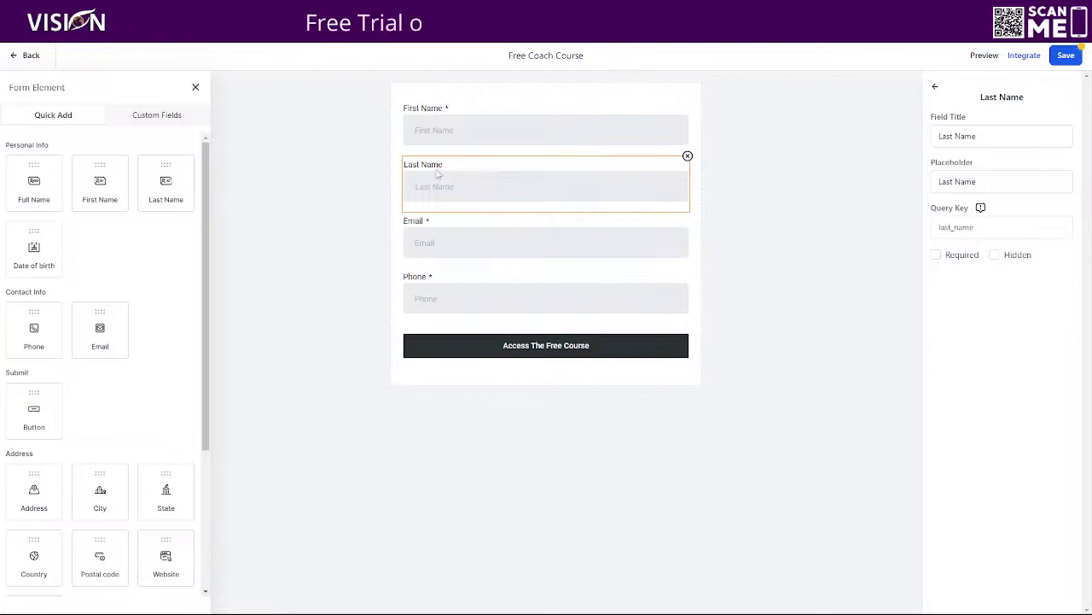
pyautogui.click(937, 255)
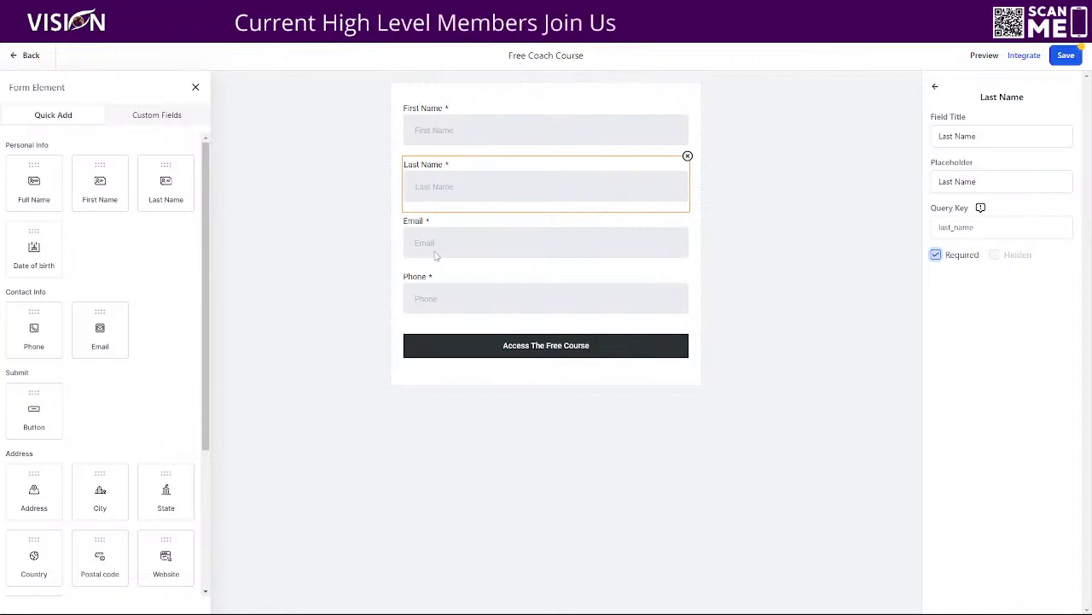
# Step: Make the Phone field optional with the country picker enabled, and save the form
pyautogui.click(445, 290)
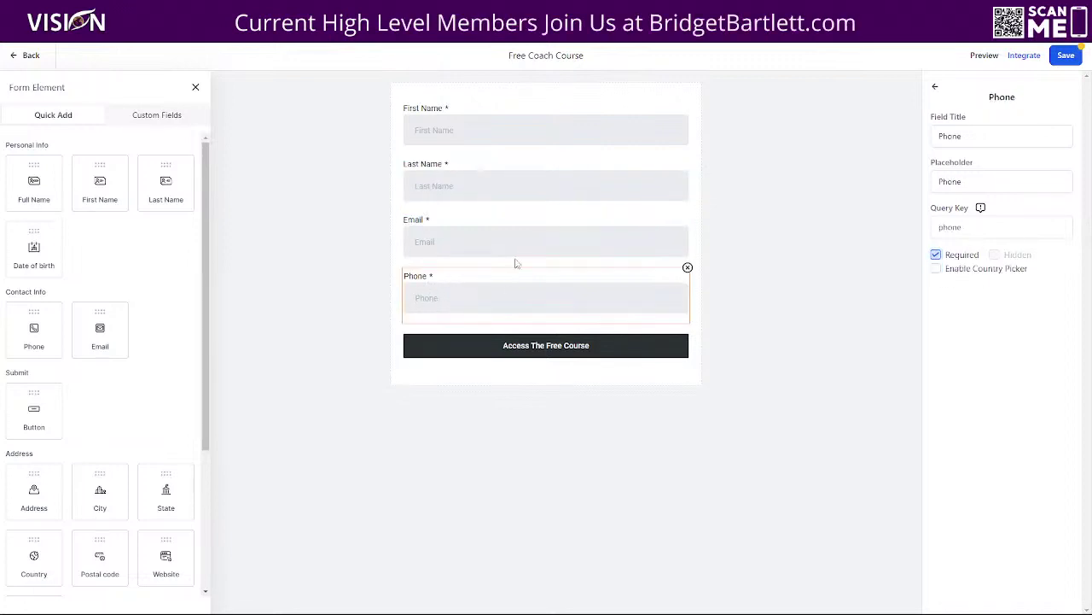
pyautogui.click(936, 255)
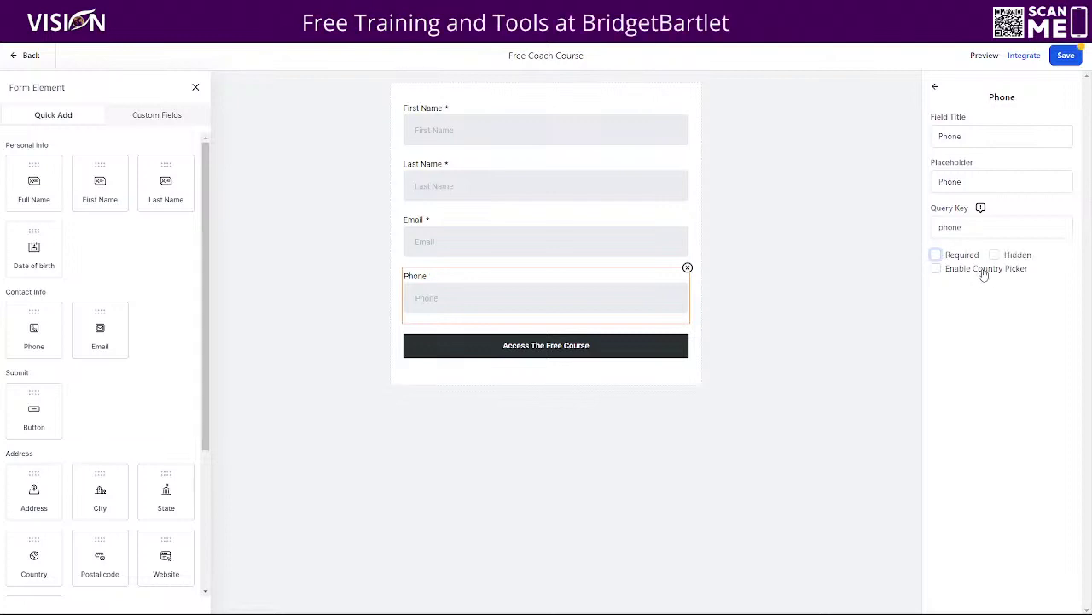
pyautogui.click(937, 271)
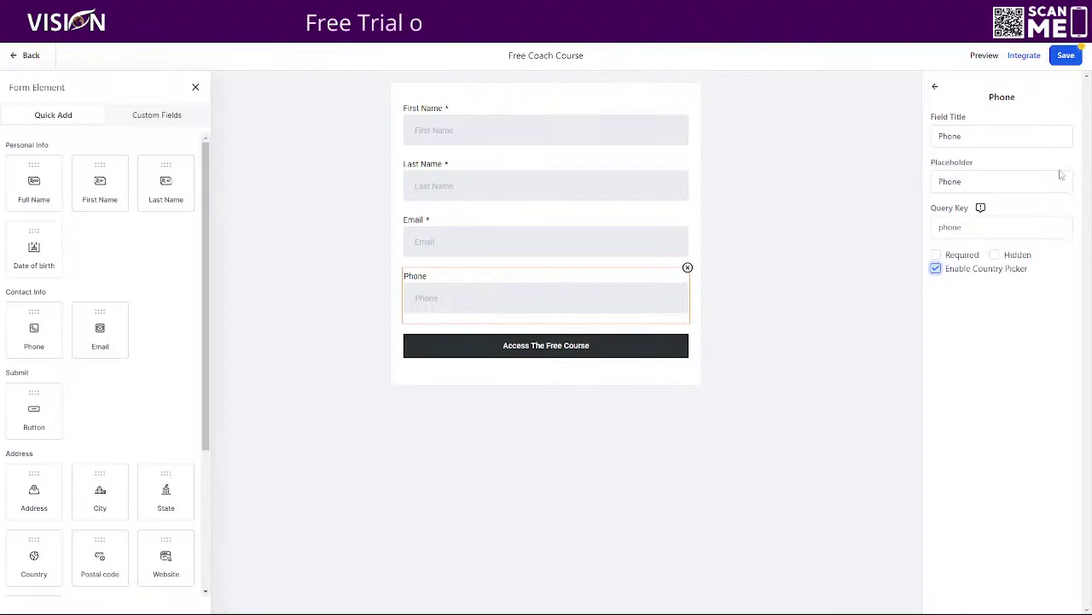
pyautogui.click(1064, 56)
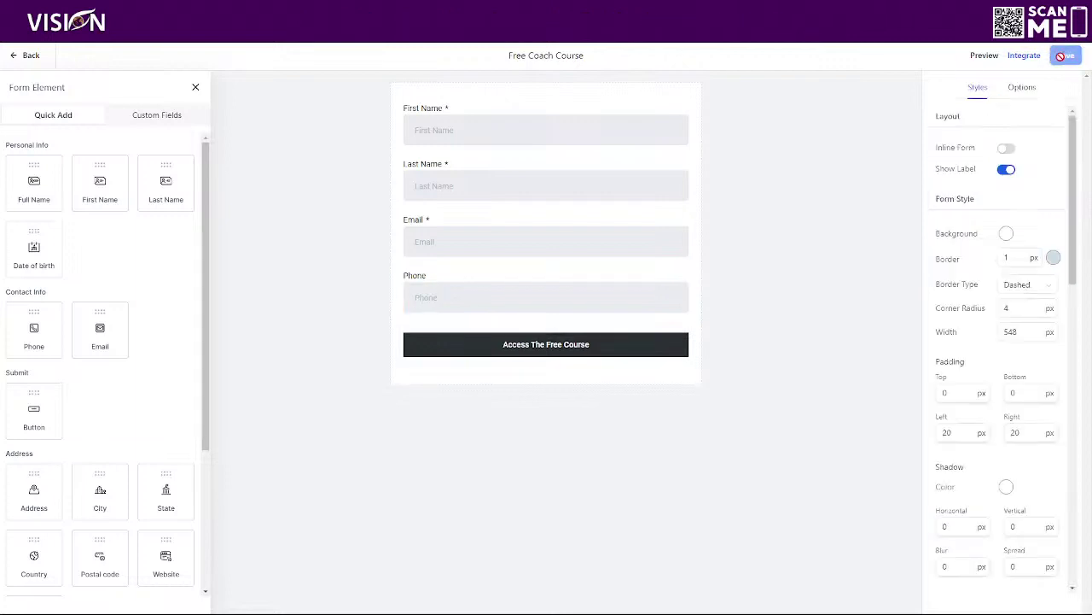
# Step: Leave the form builder, search the websites for "coaching" and open the Home page of Business Coaching - 200056 for editing in a new tab
pyautogui.click(31, 55)
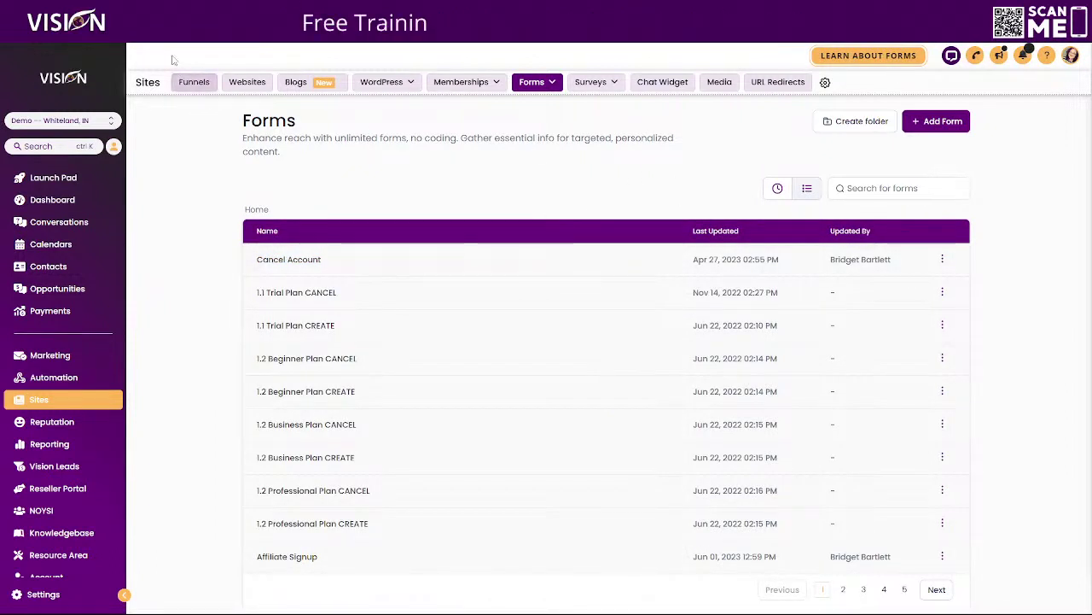
pyautogui.click(247, 82)
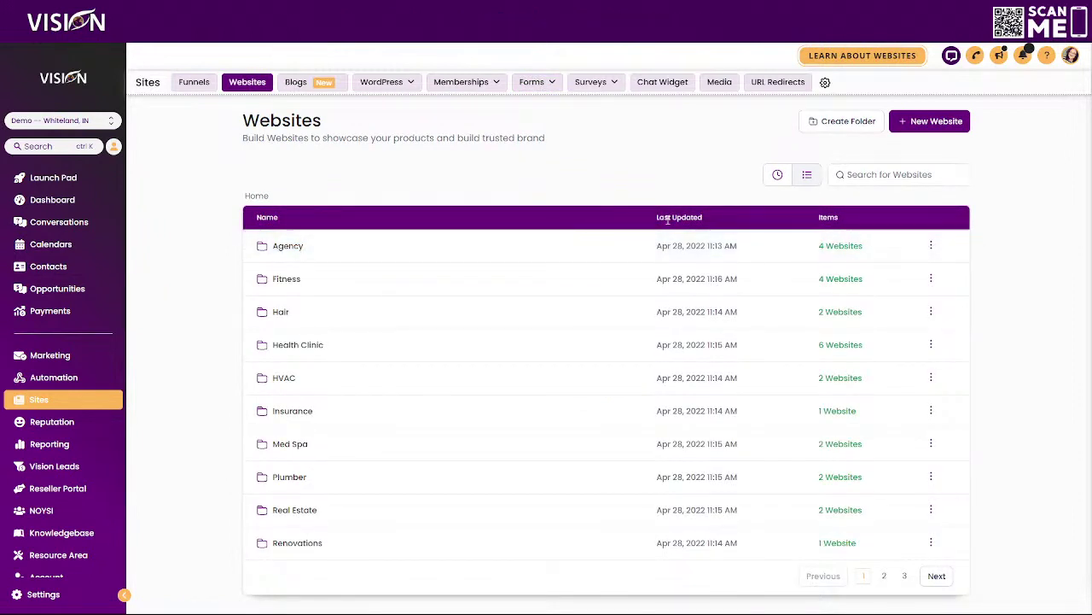
pyautogui.click(854, 174)
pyautogui.write('coaching')
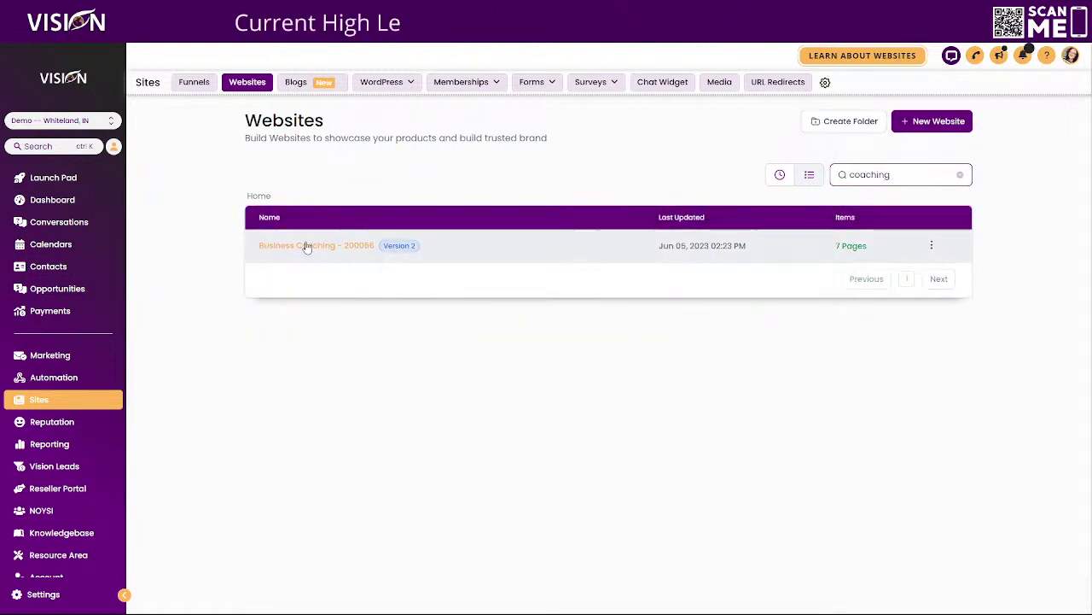
pyautogui.click(307, 246)
pyautogui.click(182, 330)
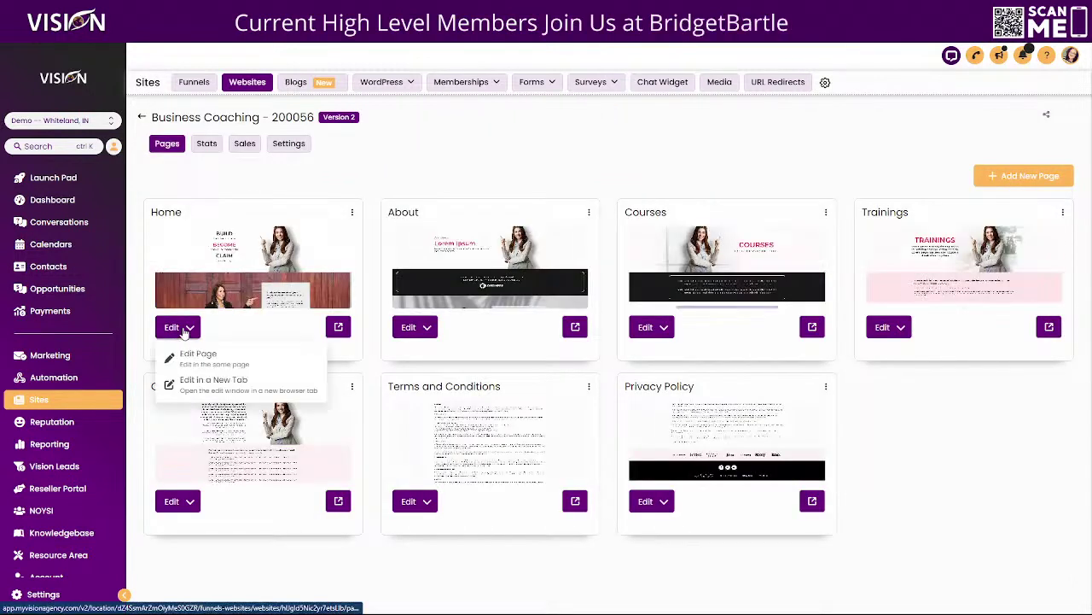
pyautogui.click(196, 381)
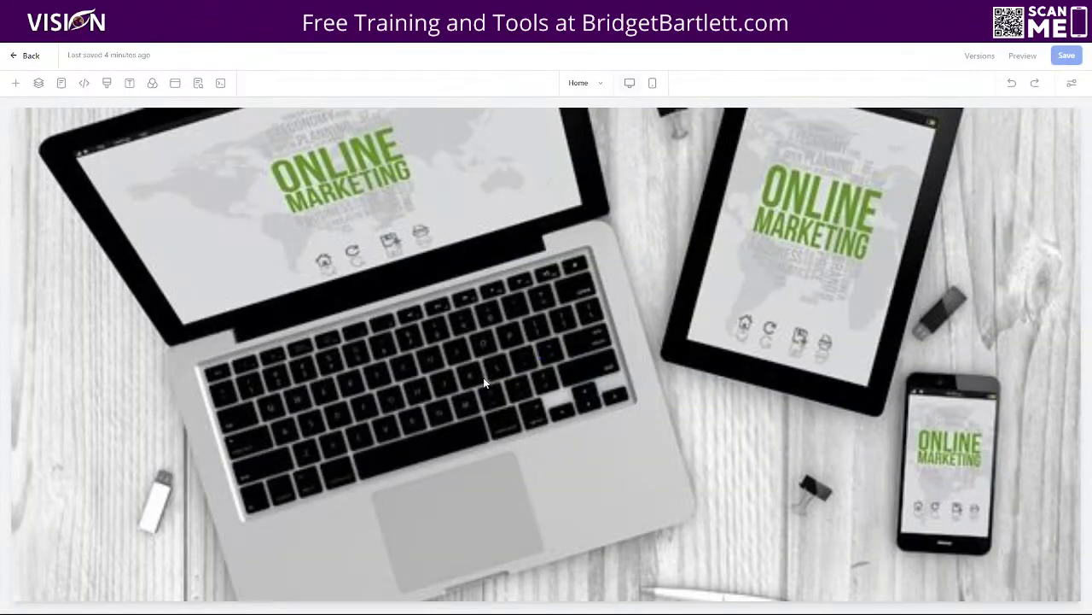
# Step: Check the link action of the "GET INSTANT ACCESS" button under the "Want my help going from dream to Profitable, Meaningful Business?" headline
pyautogui.scroll(-6, 444, 401)
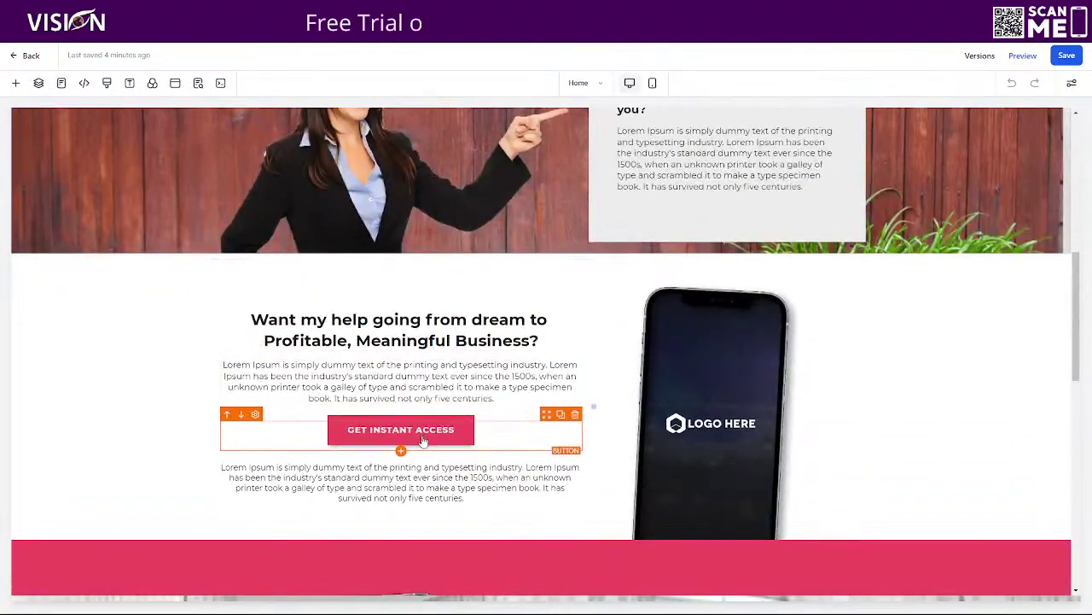
pyautogui.click(419, 436)
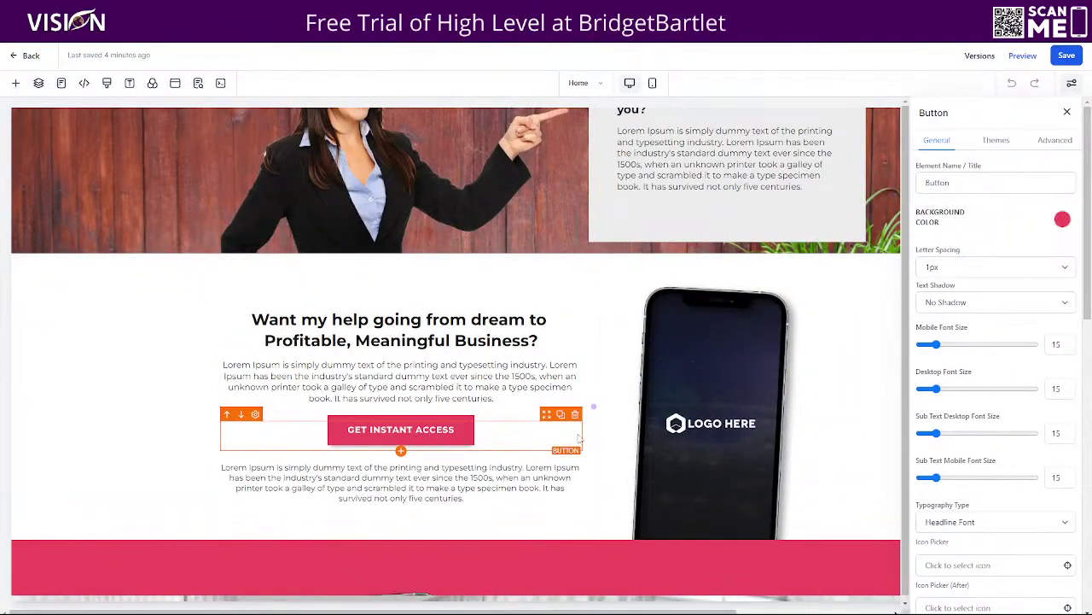
pyautogui.scroll(-10, 987, 524)
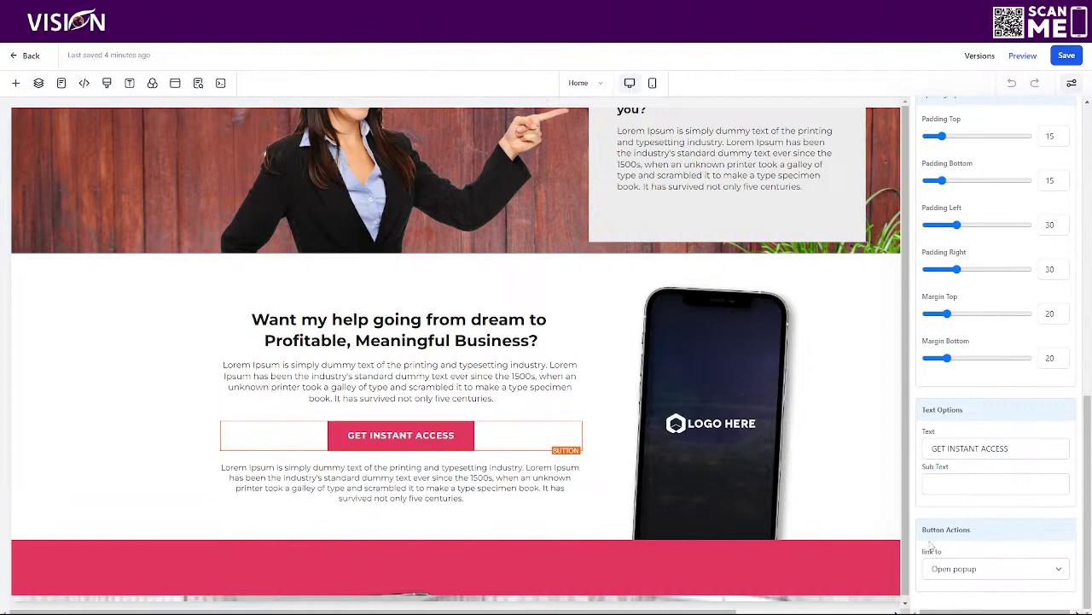
# Step: Set the form in the Home page popup to Free Coach Course and save the page
pyautogui.click(176, 84)
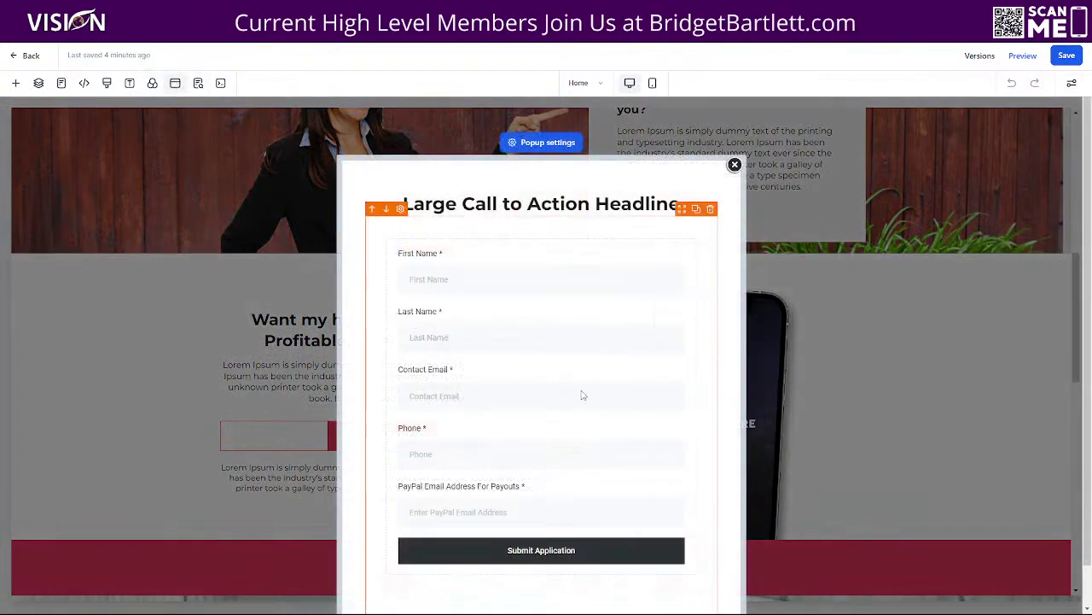
pyautogui.click(579, 391)
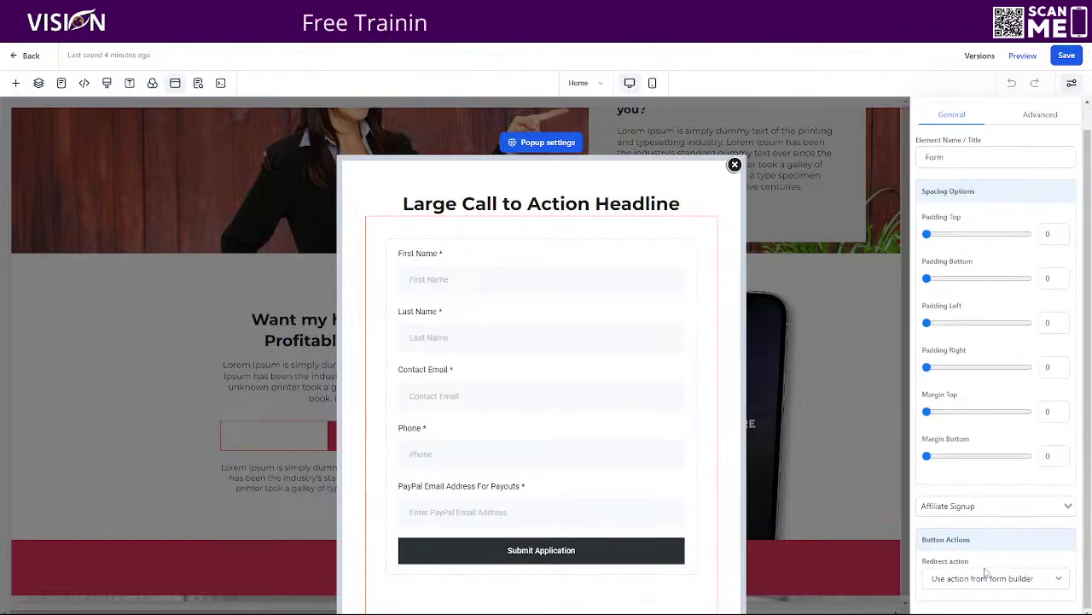
pyautogui.click(954, 506)
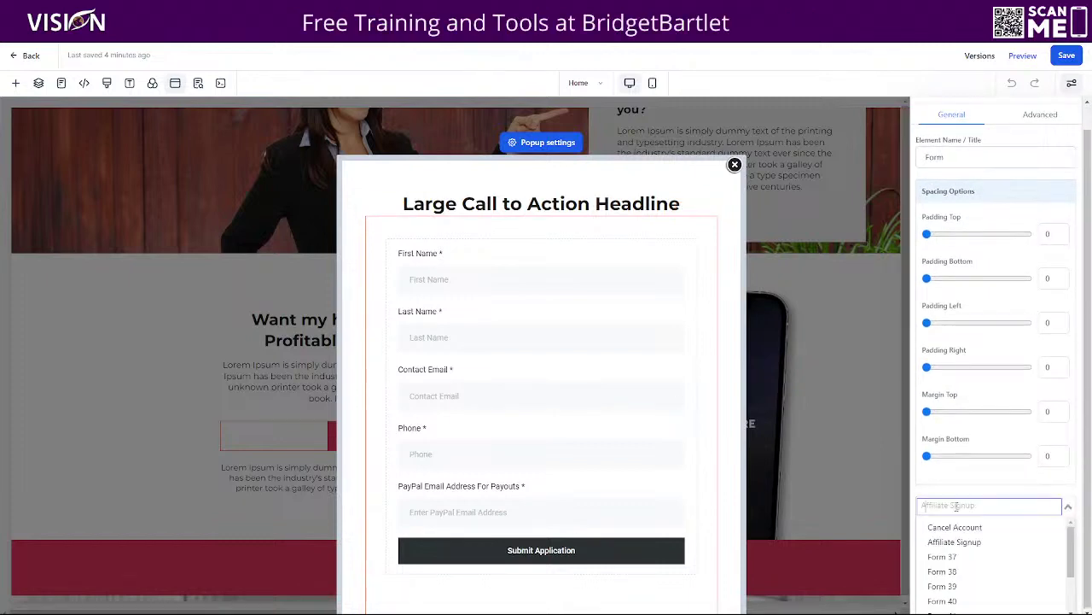
pyautogui.write('coach')
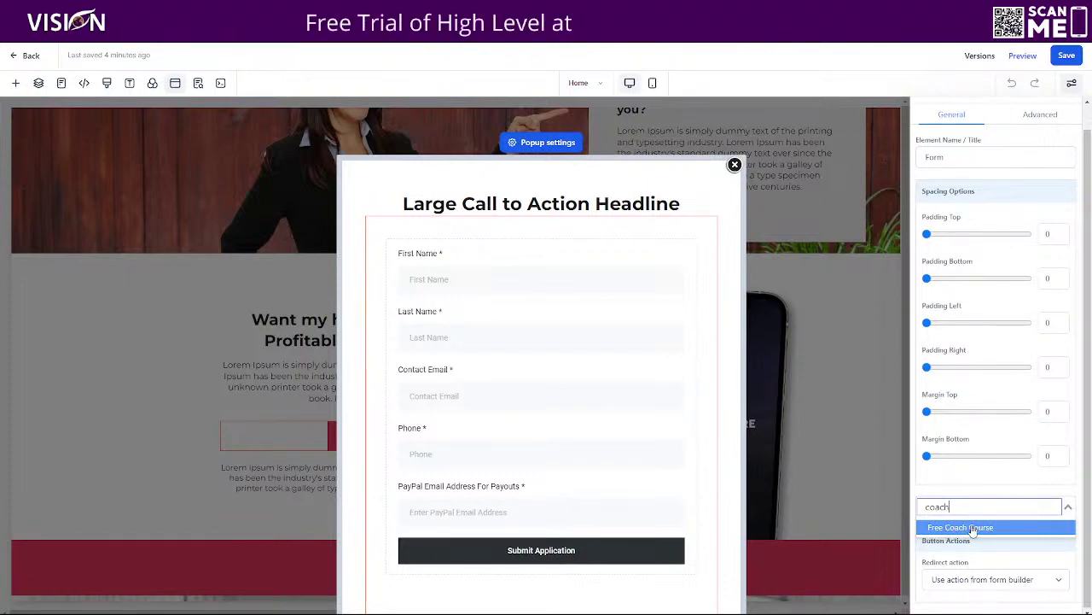
pyautogui.click(965, 529)
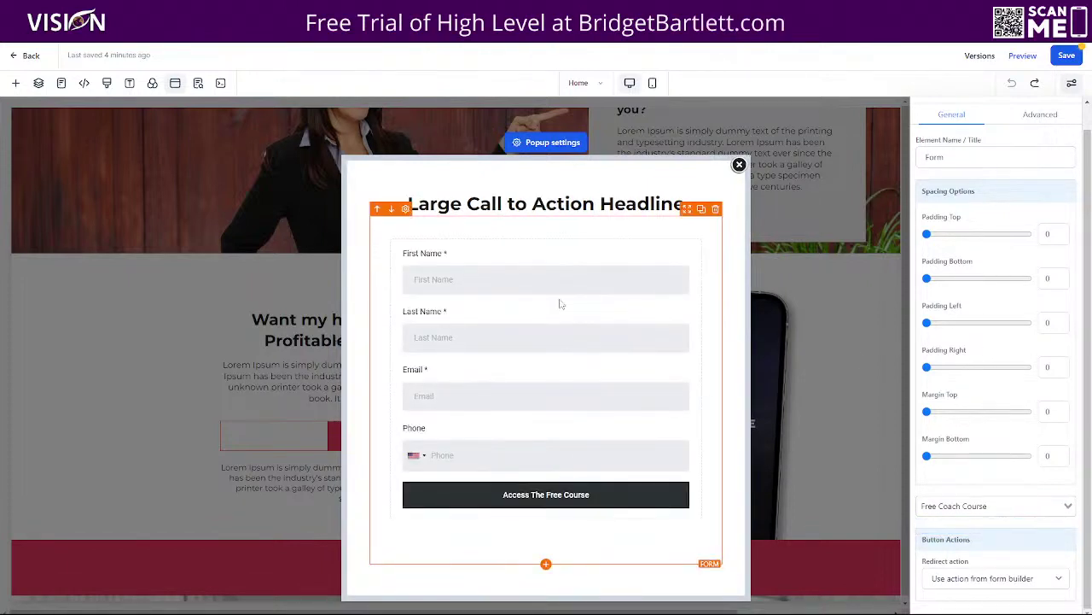
pyautogui.click(1065, 55)
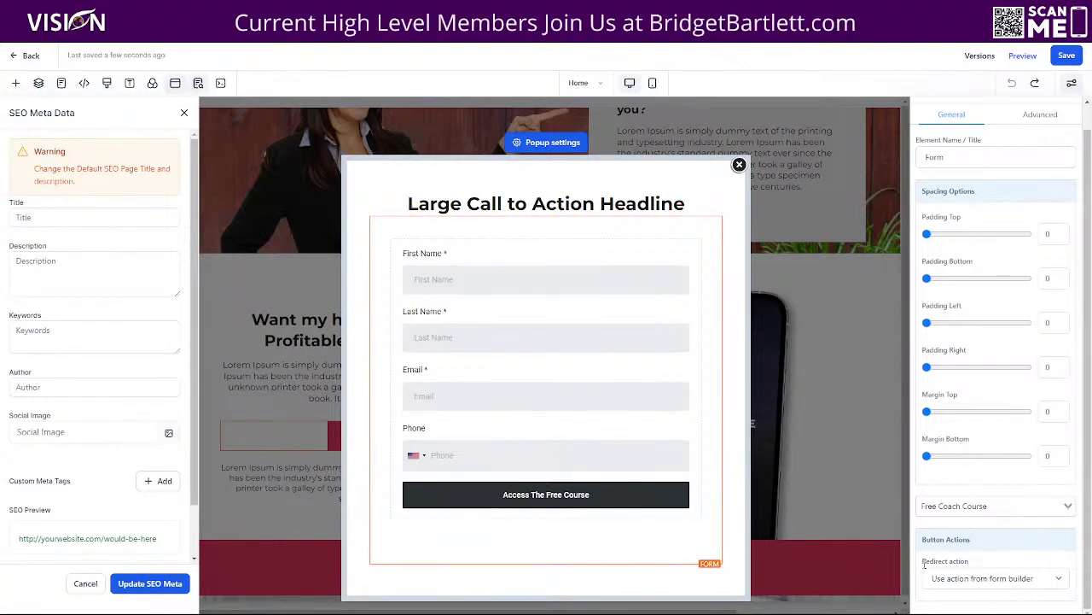
# Step: Try "Go to website URL" as the popup form's redirect action, restore "Use action from form builder" and save the page
pyautogui.click(978, 581)
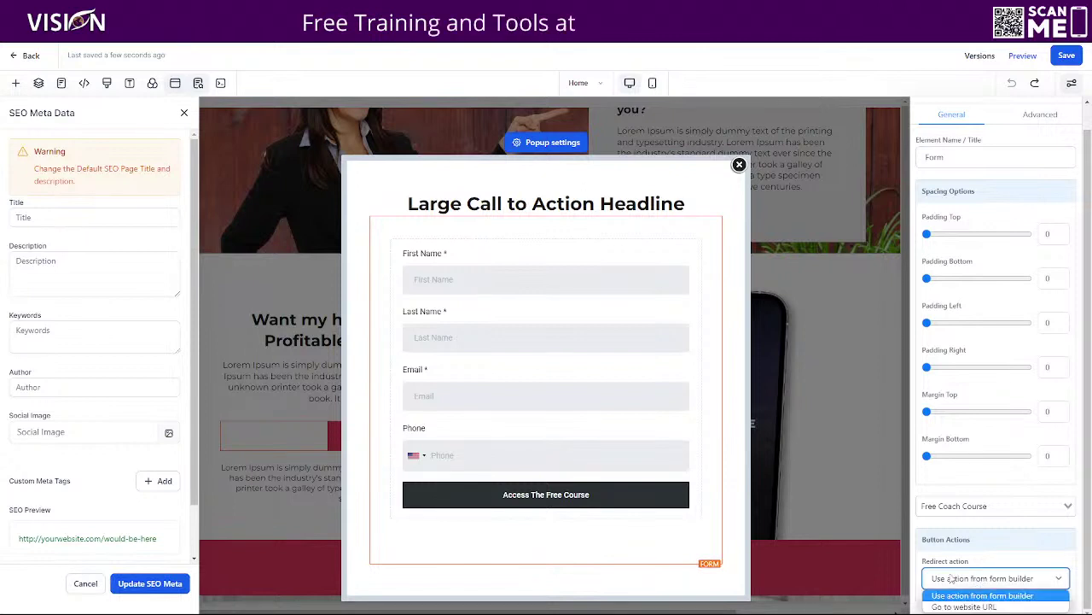
pyautogui.click(964, 495)
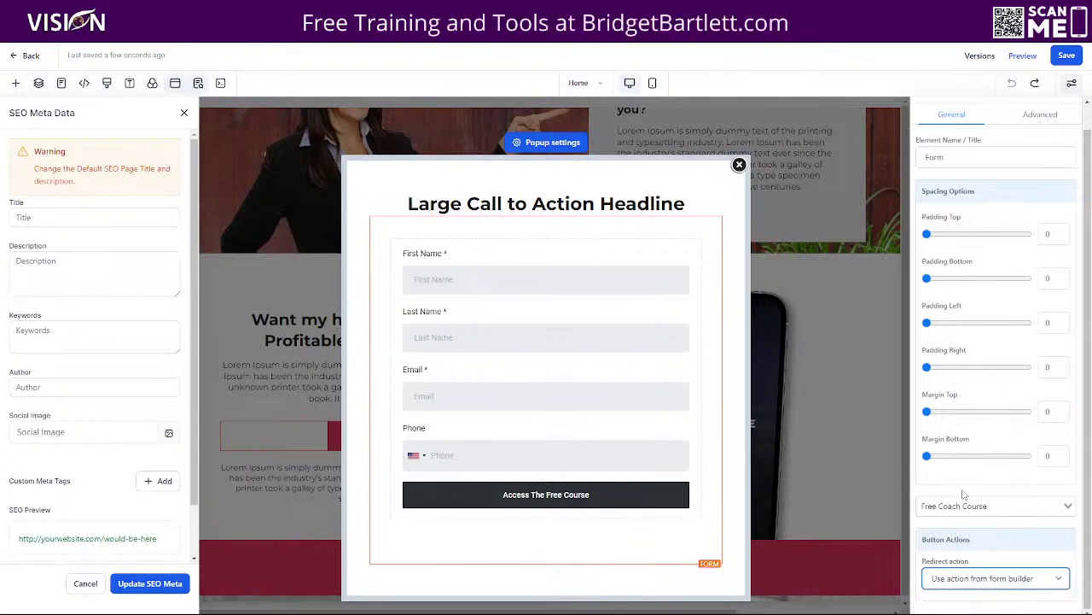
pyautogui.click(965, 581)
pyautogui.click(966, 581)
pyautogui.click(954, 580)
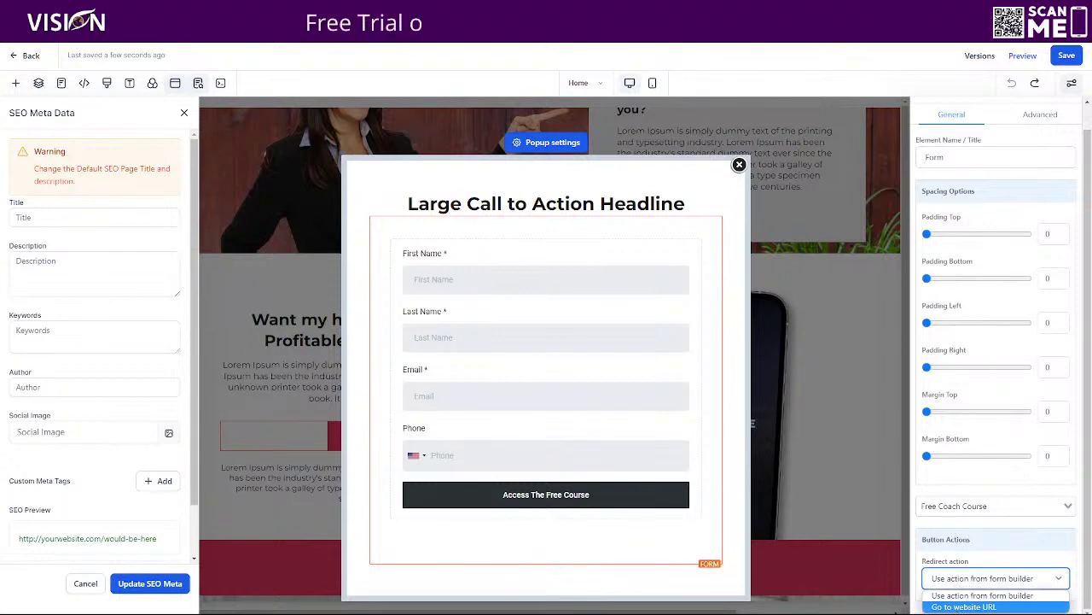
pyautogui.click(944, 607)
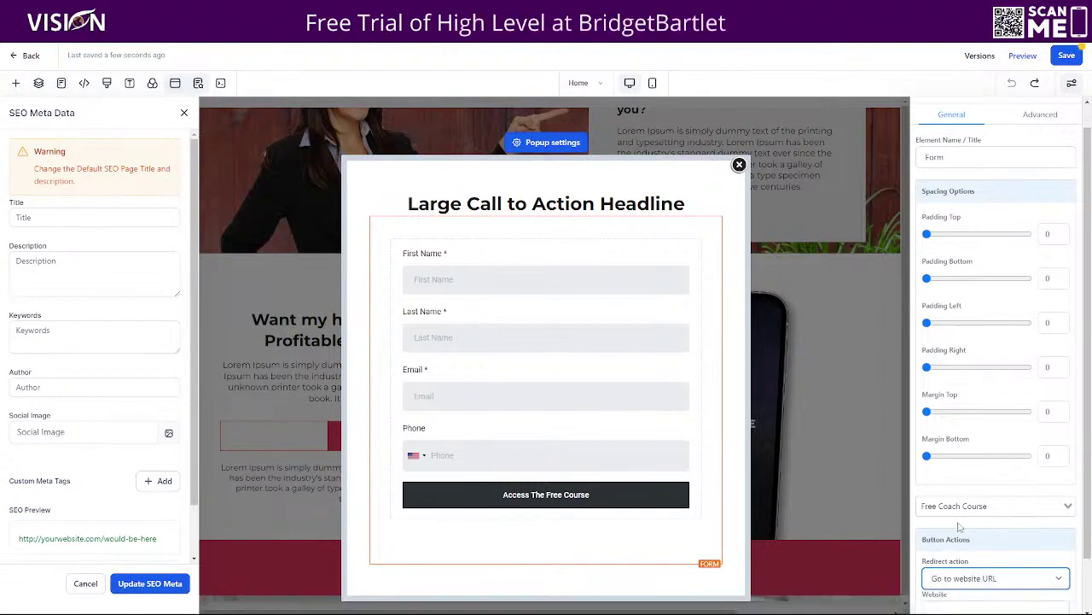
pyautogui.scroll(-1, 950, 524)
pyautogui.click(956, 517)
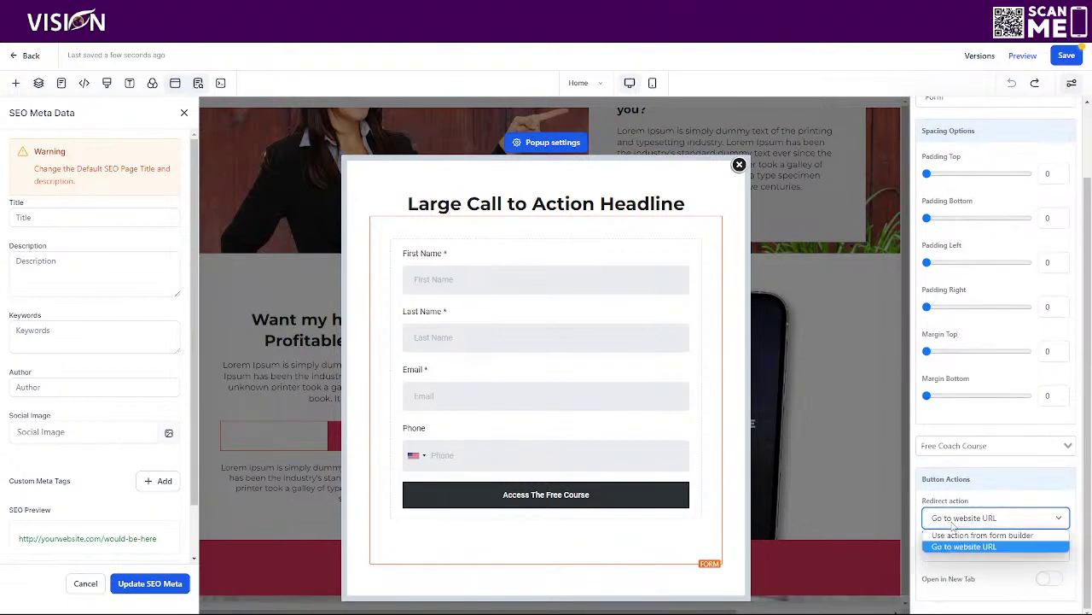
pyautogui.click(961, 536)
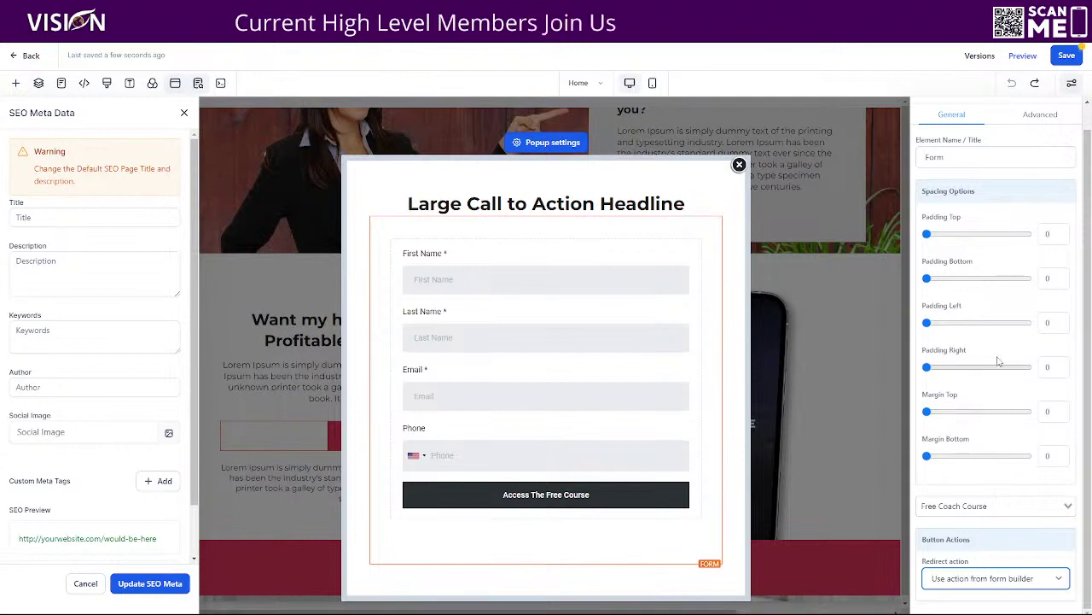
pyautogui.click(1070, 59)
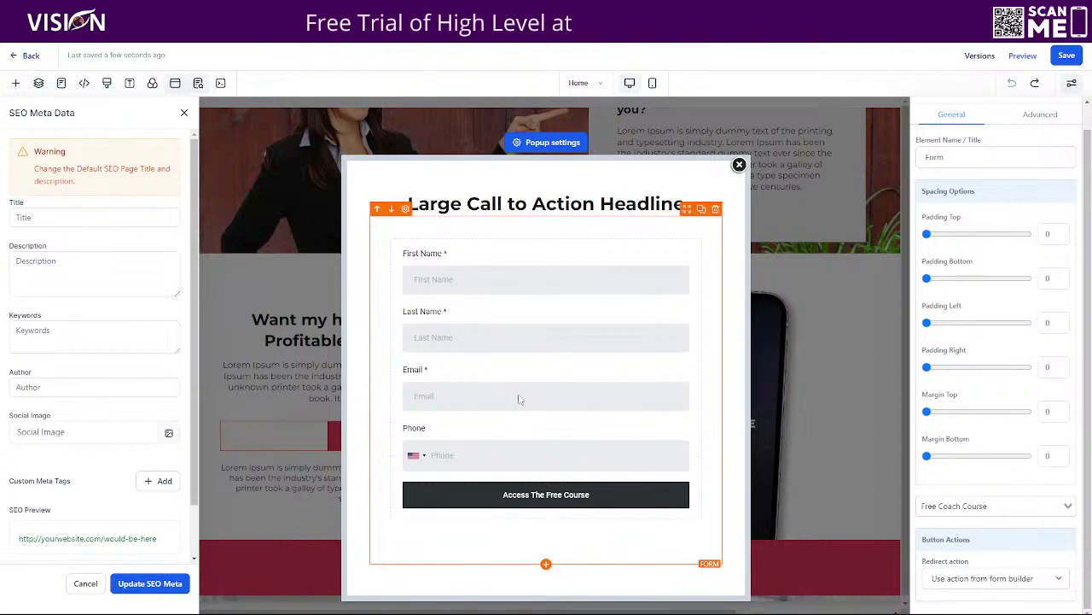
# Step: Leave the page editor and create a new automation workflow from scratch
pyautogui.click(31, 55)
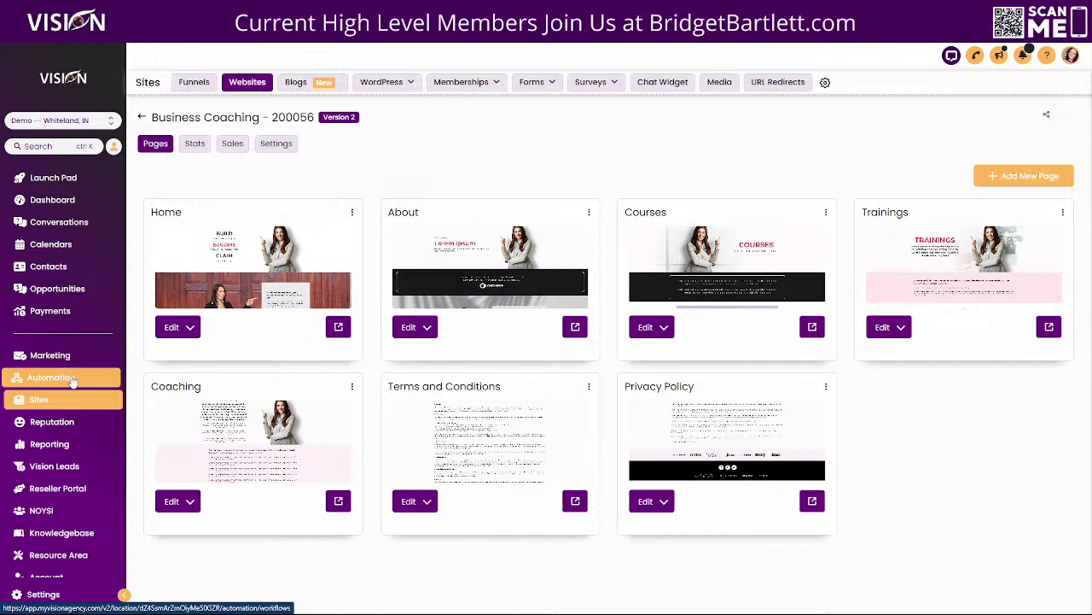
pyautogui.click(70, 381)
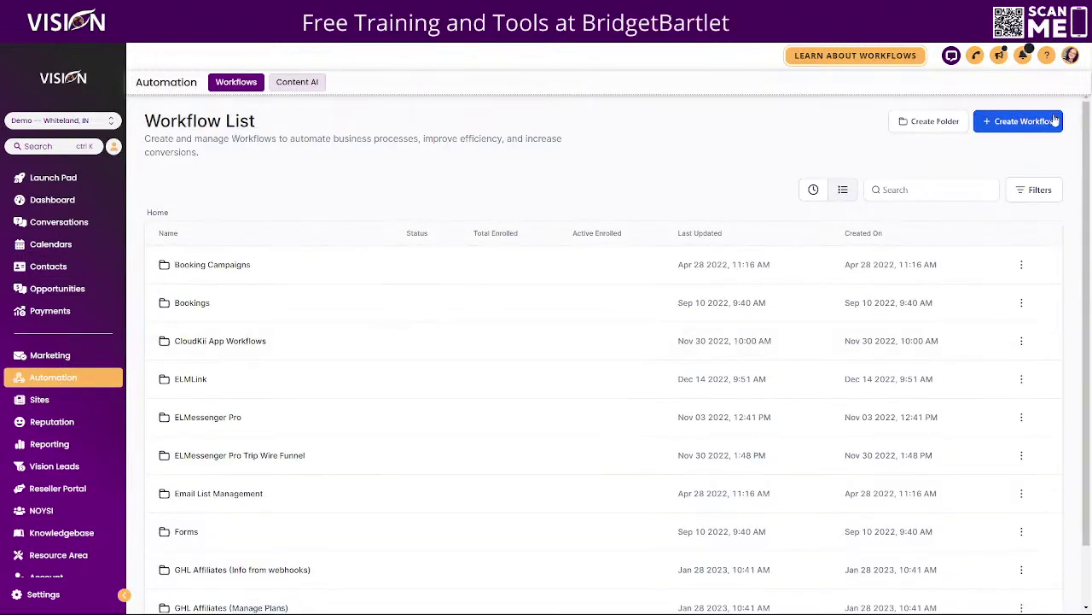
pyautogui.click(1033, 122)
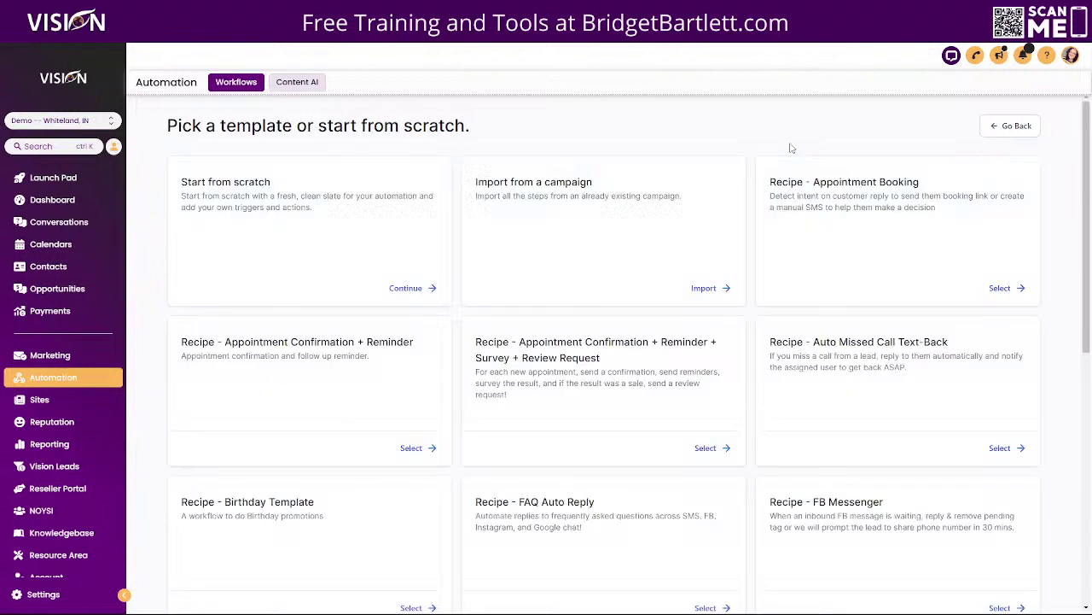
pyautogui.click(402, 288)
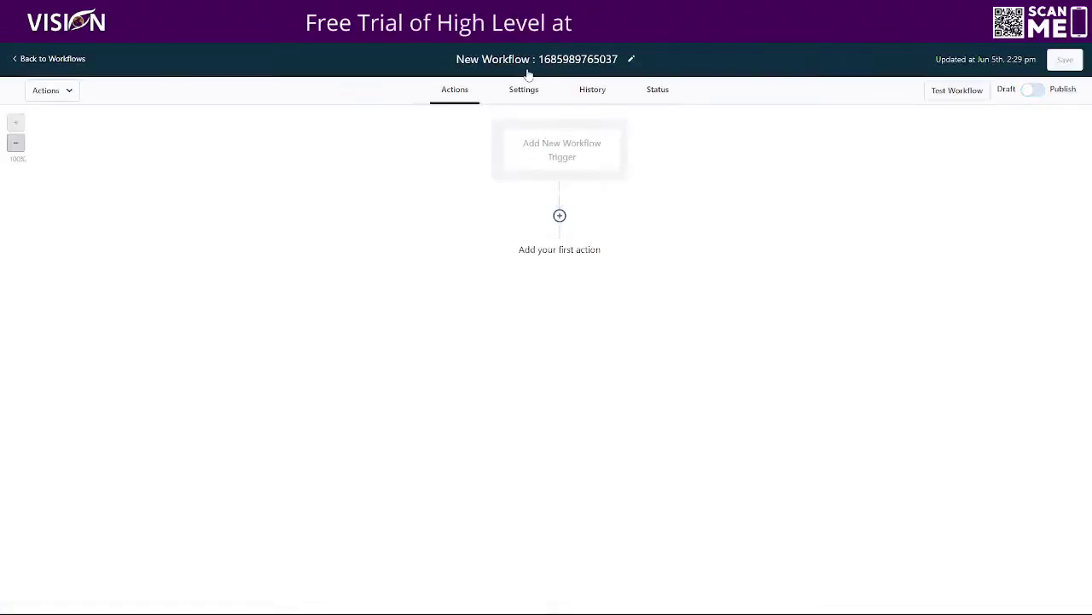
# Step: Rename the new workflow as Free Coach Course Form
pyautogui.moveTo(620, 58); pyautogui.dragTo(510, 55)
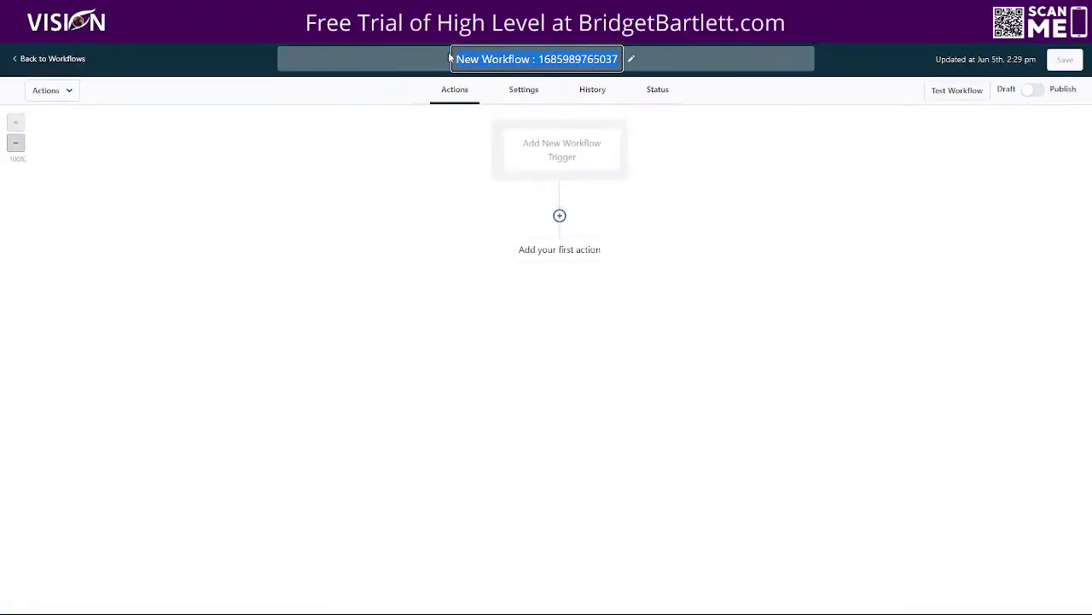
pyautogui.press('BackSpace')
pyautogui.write('Free')
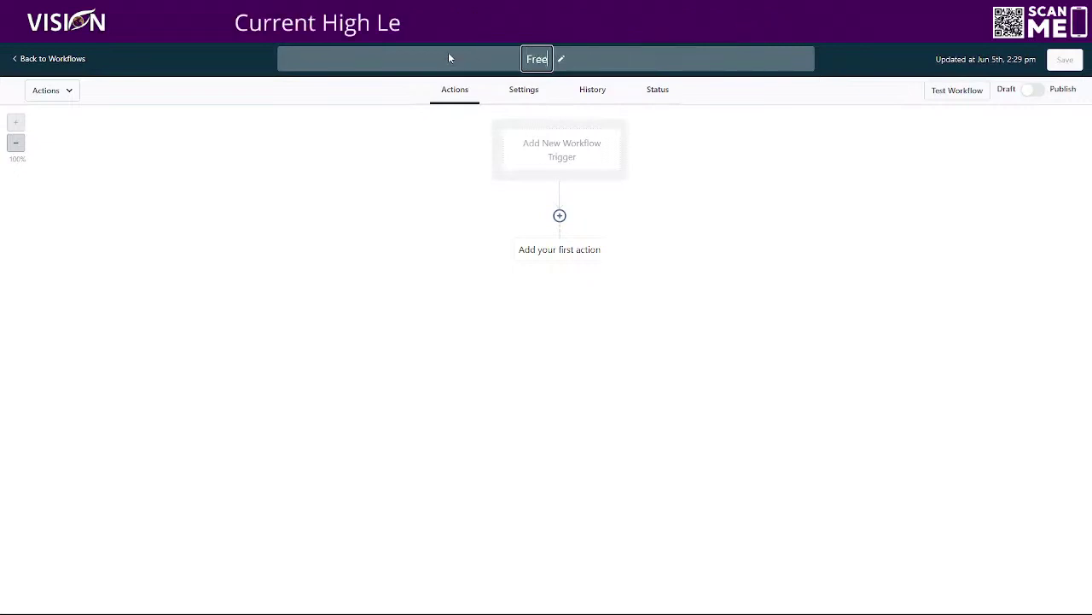
pyautogui.write(' Couse')
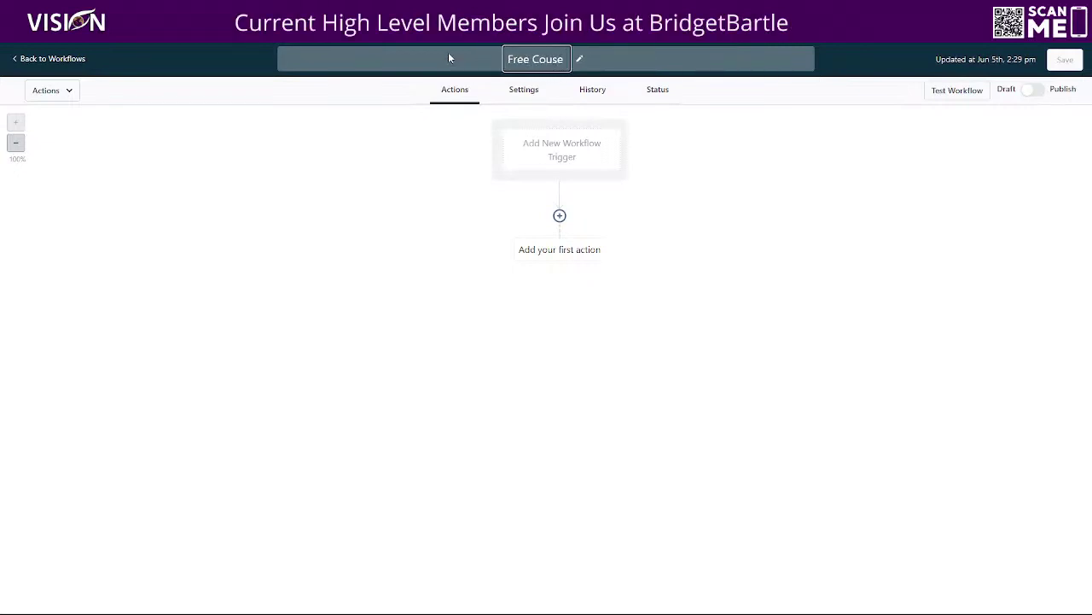
pyautogui.write(' Form')
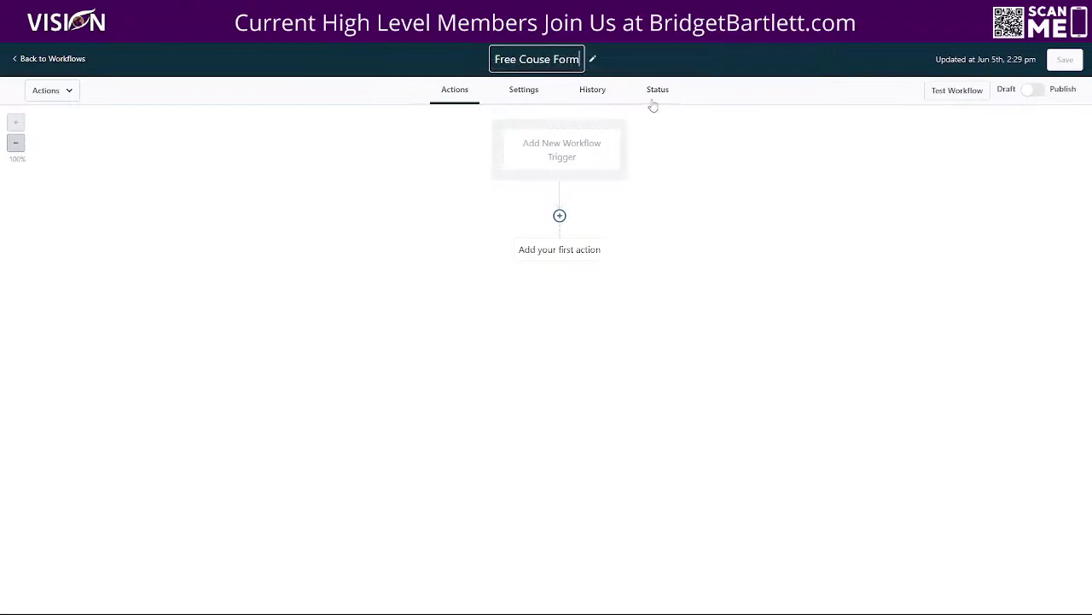
pyautogui.click(710, 94)
pyautogui.click(541, 58)
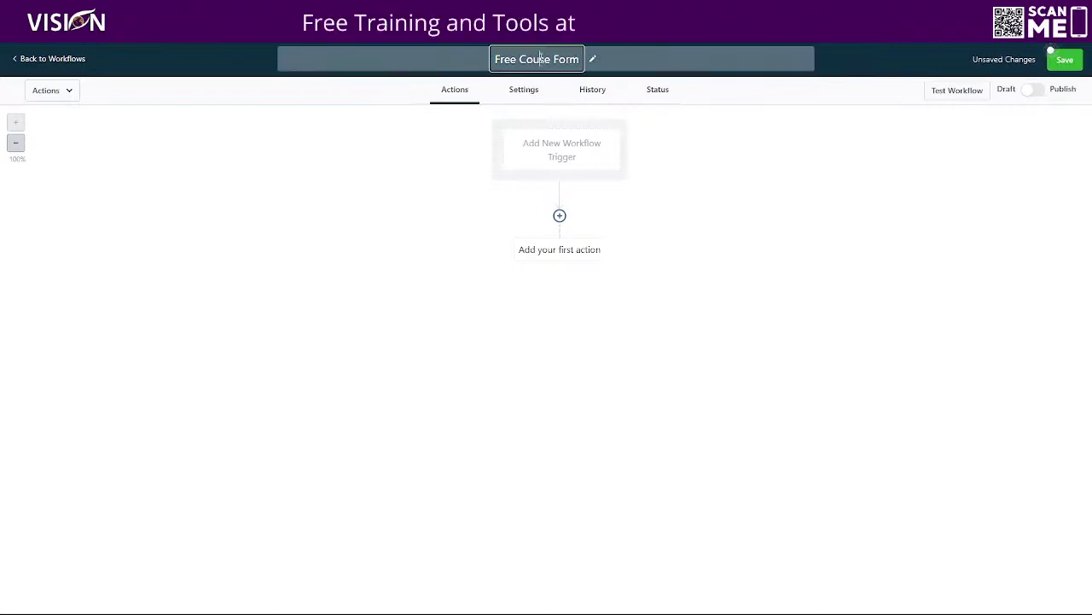
pyautogui.write('r')
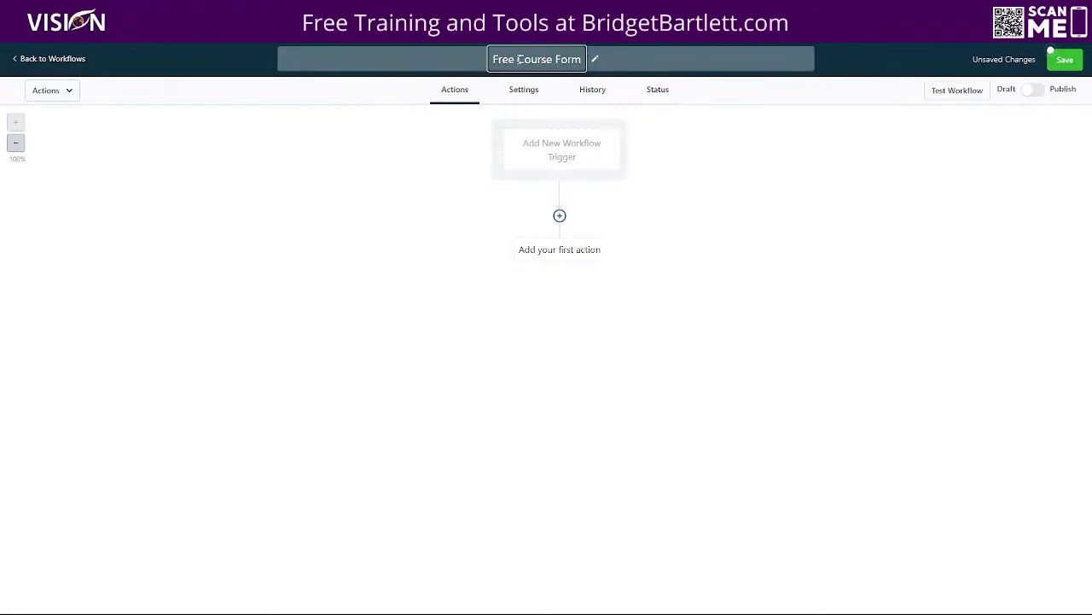
pyautogui.click(518, 60)
pyautogui.write('Coach')
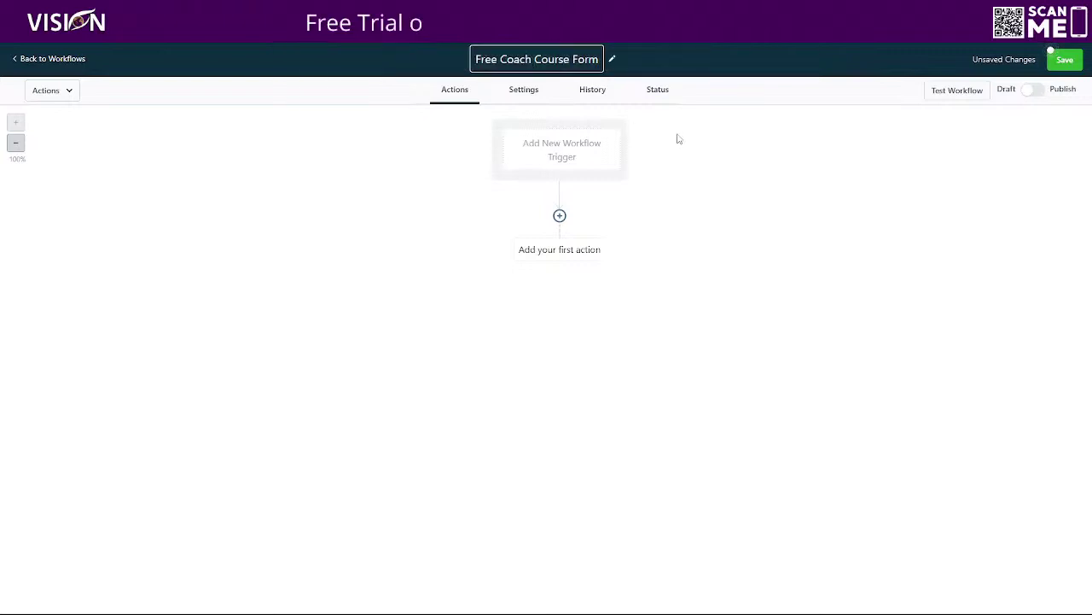
# Step: Add a Form Submitted trigger with the filter "Form is" set to Free Coach Course, and save the workflow
pyautogui.click(583, 154)
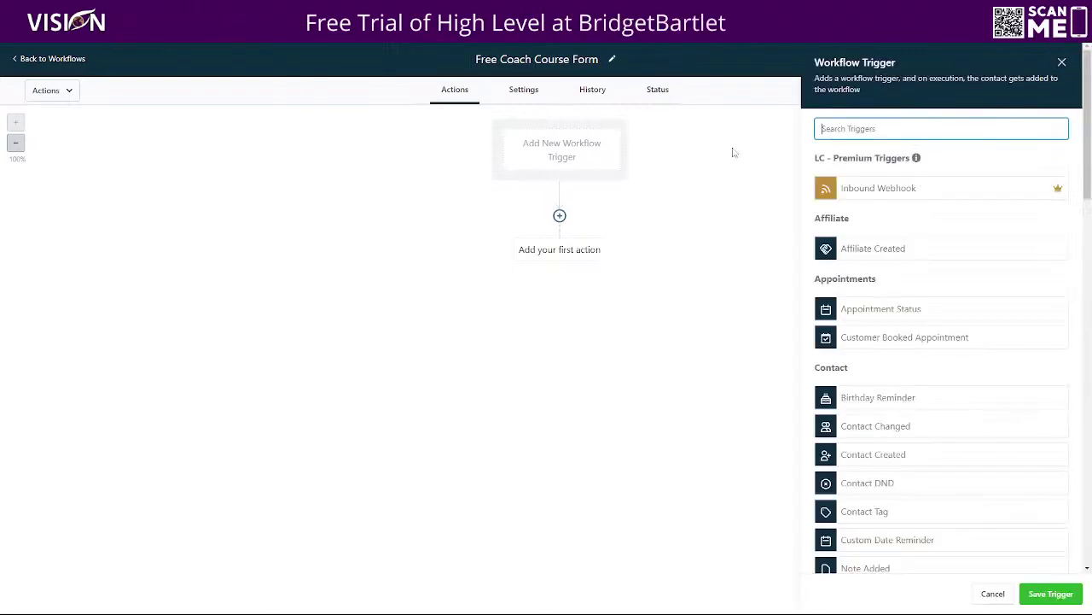
pyautogui.write('form')
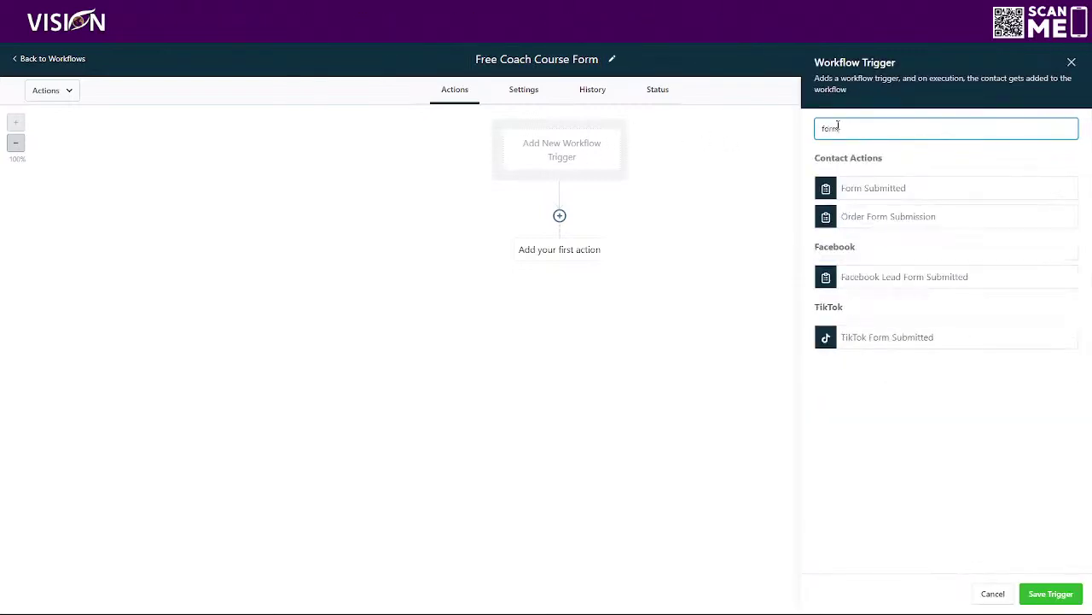
pyautogui.click(843, 188)
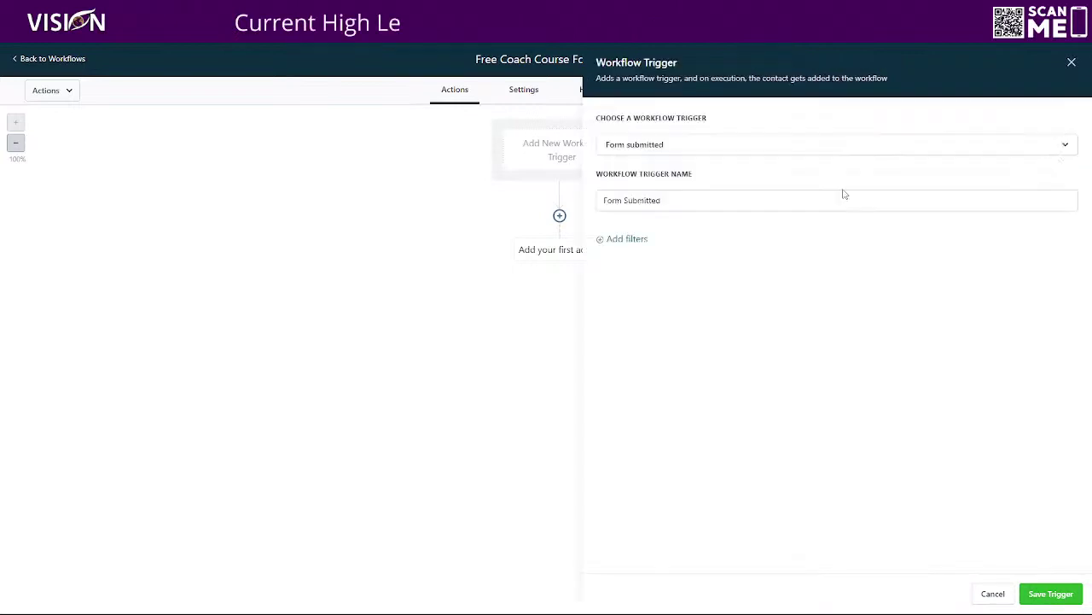
pyautogui.click(629, 239)
pyautogui.click(661, 251)
pyautogui.click(618, 330)
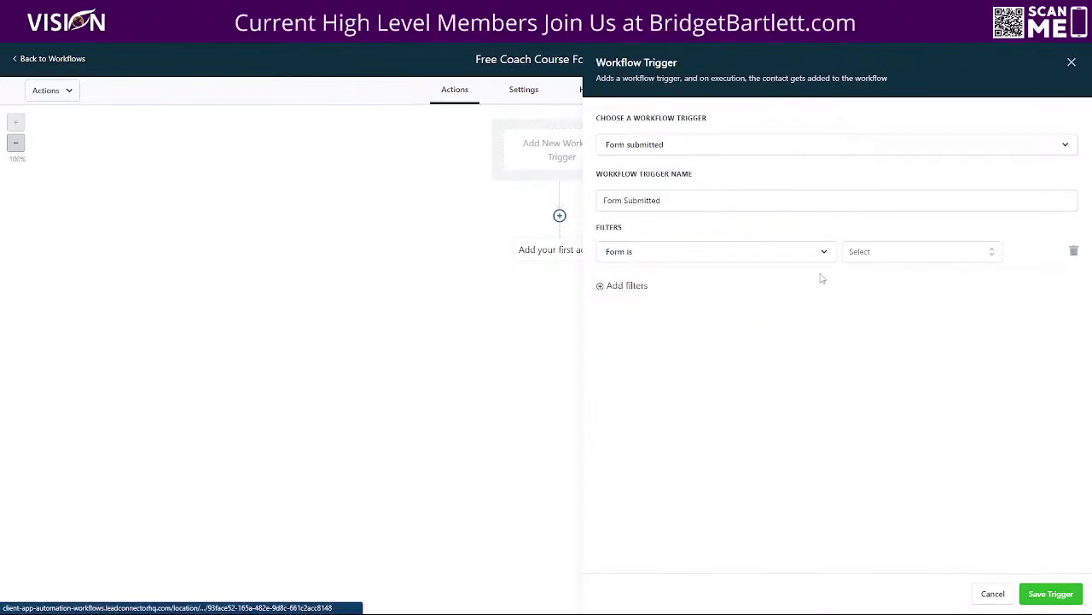
pyautogui.click(867, 252)
pyautogui.write('coach')
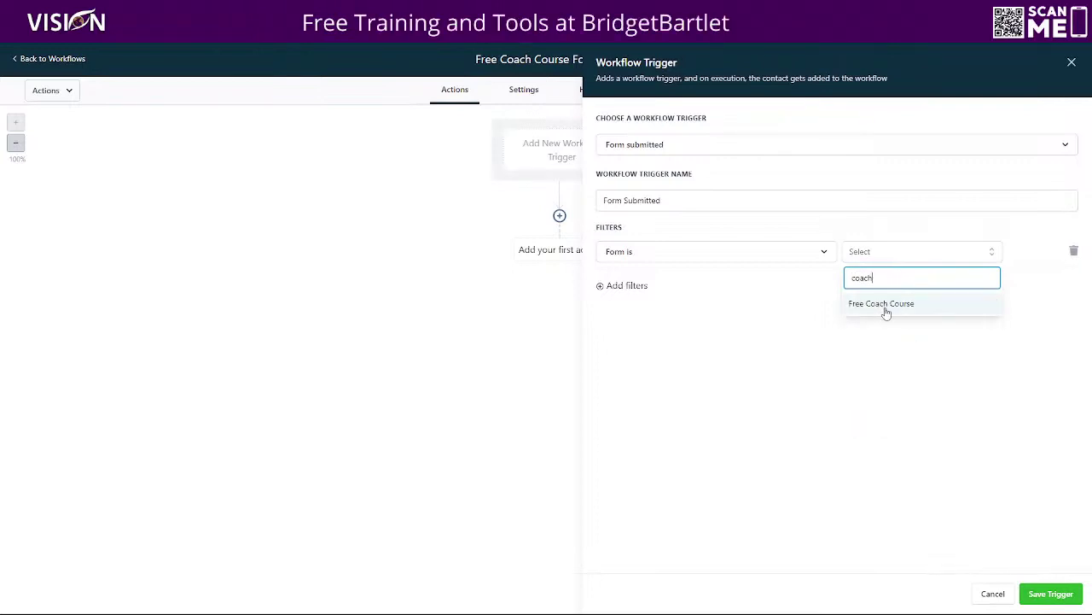
pyautogui.click(886, 310)
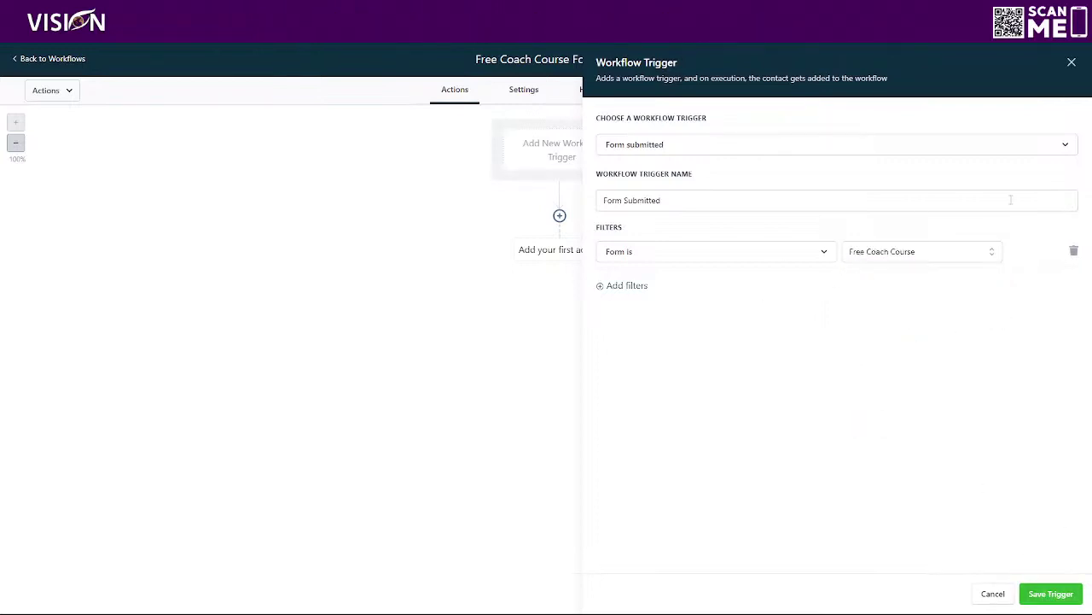
pyautogui.click(1051, 594)
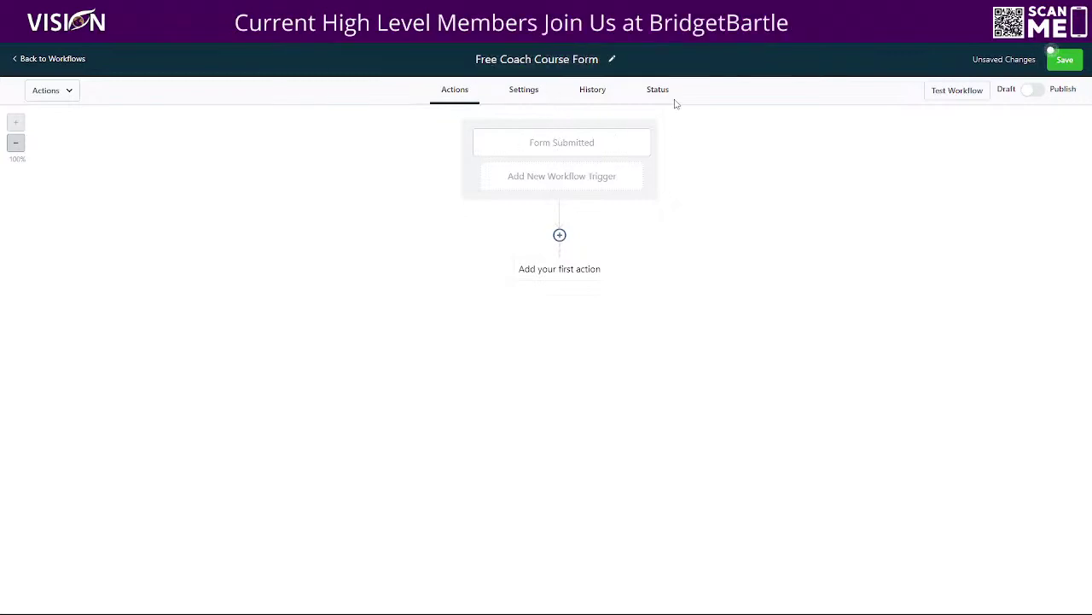
pyautogui.click(1063, 59)
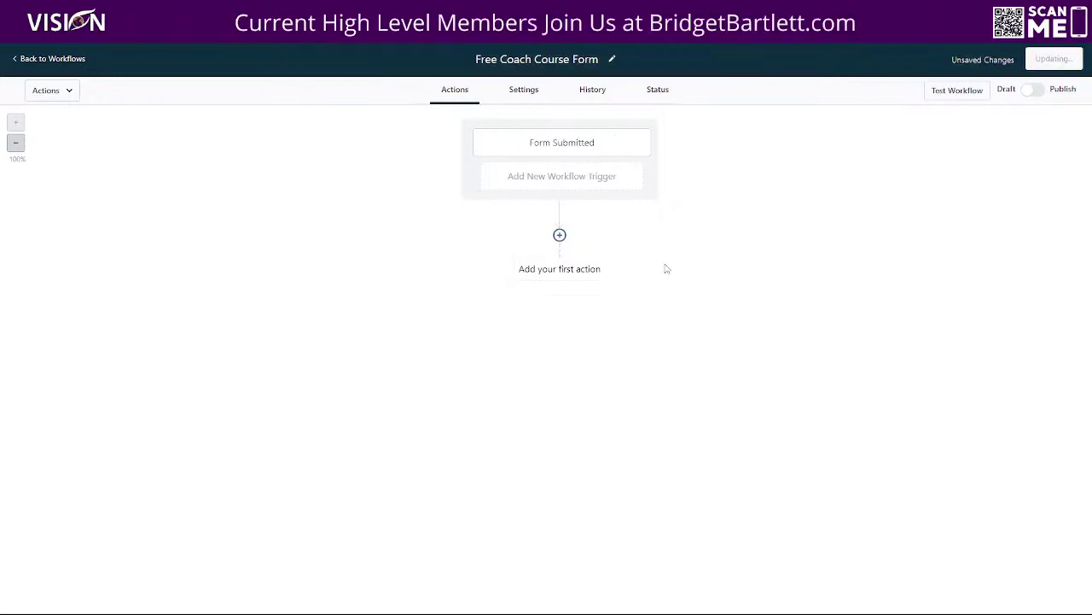
# Step: Browse the available workflow actions and add a Send Email action as the first action after the Form Submitted trigger
pyautogui.click(559, 235)
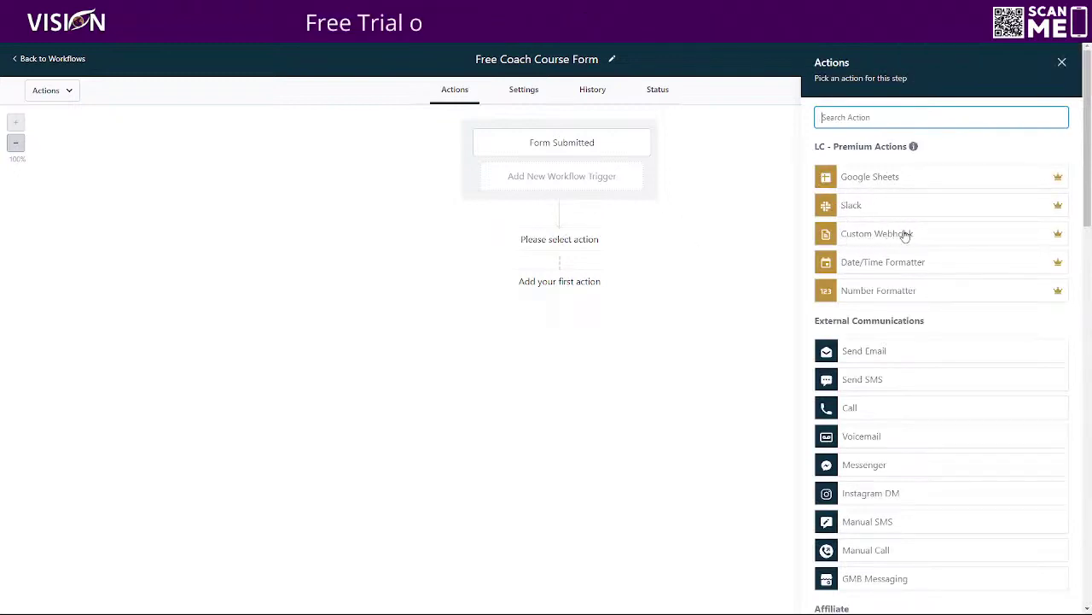
pyautogui.scroll(-2, 912, 314)
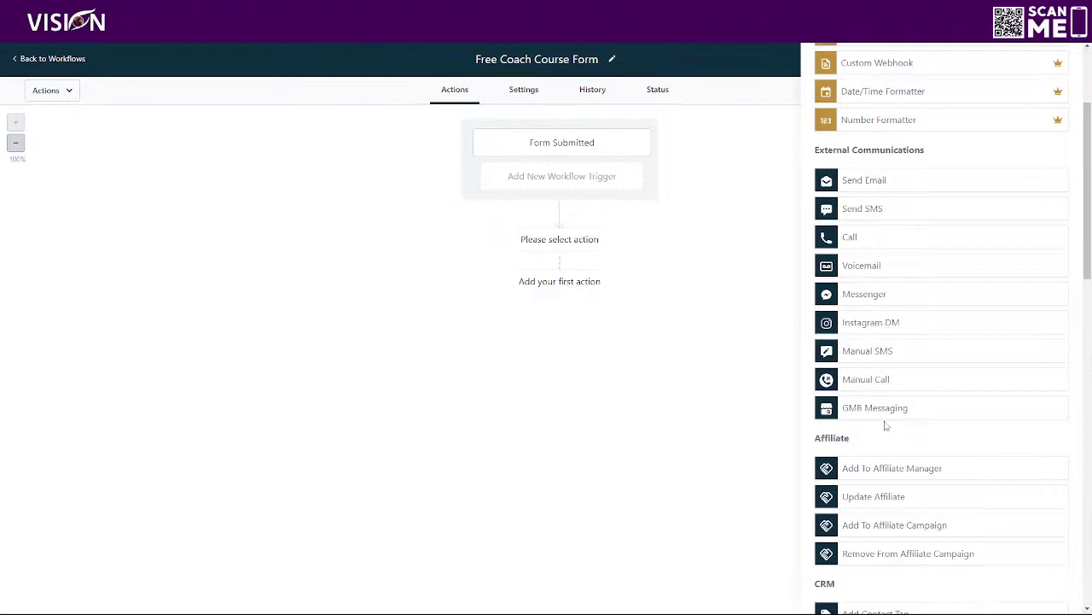
pyautogui.scroll(-3, 885, 421)
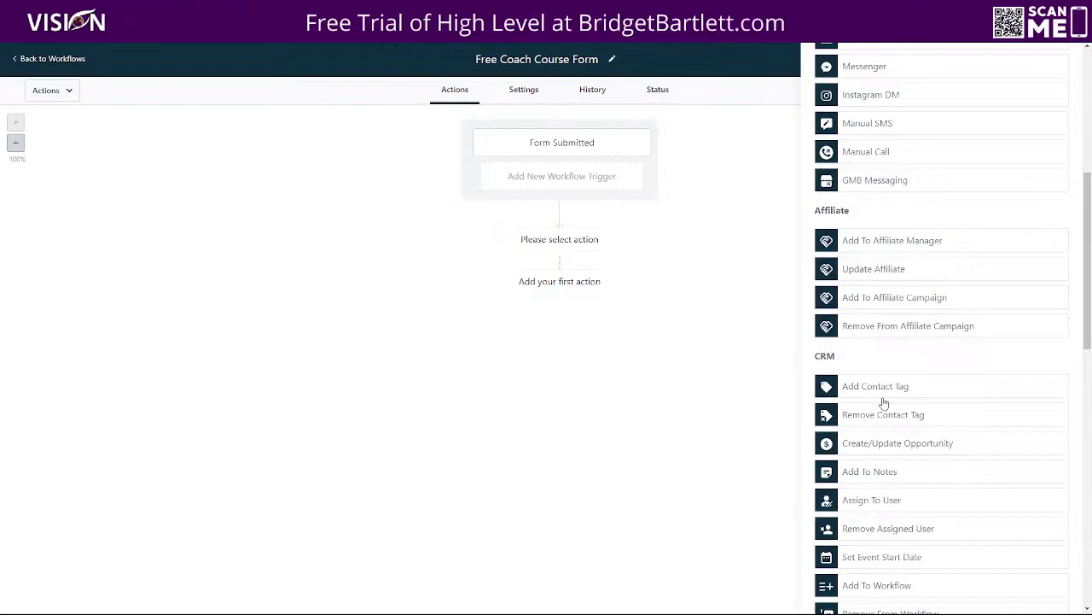
pyautogui.scroll(-3, 883, 402)
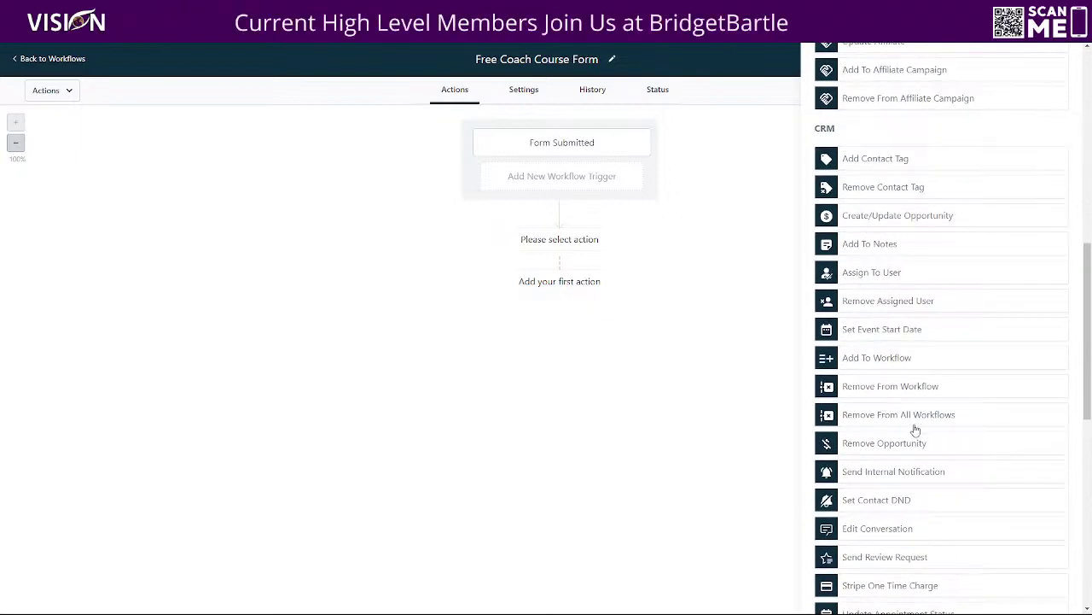
pyautogui.scroll(-2, 915, 429)
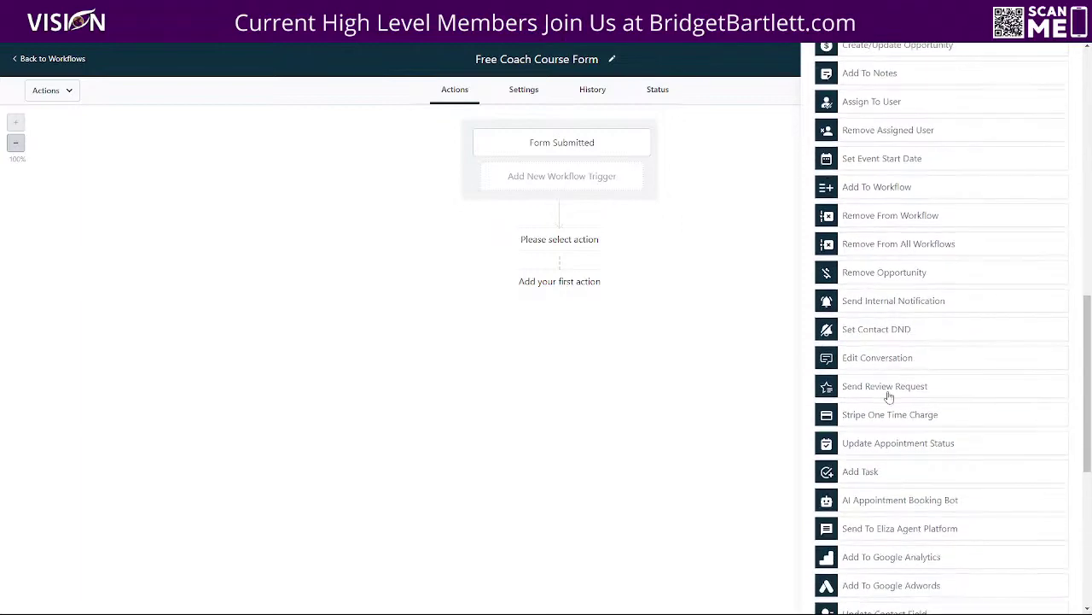
pyautogui.scroll(-2, 888, 396)
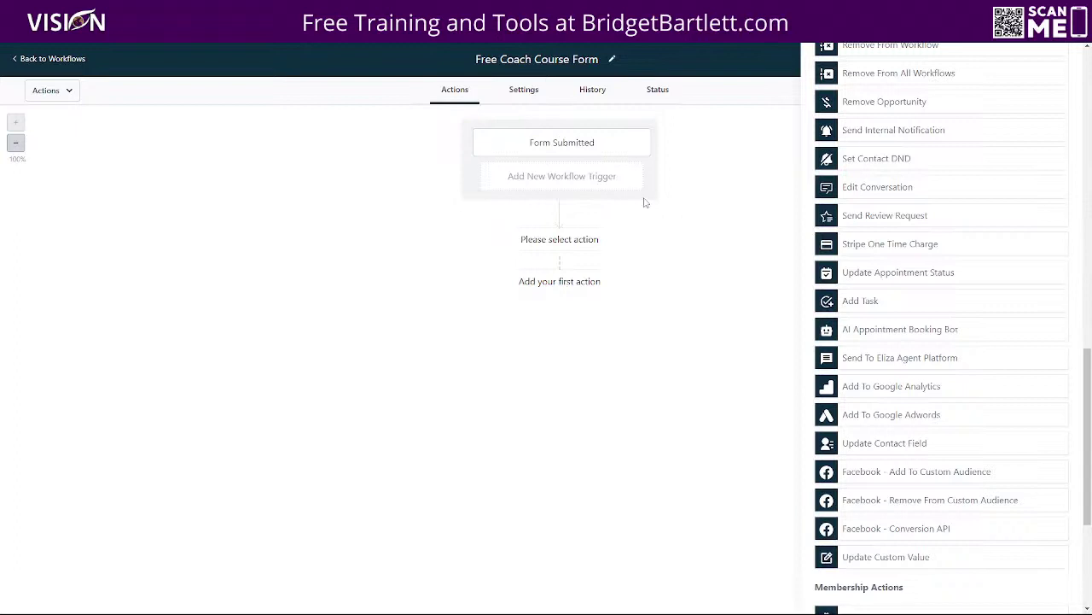
pyautogui.scroll(-3, 939, 376)
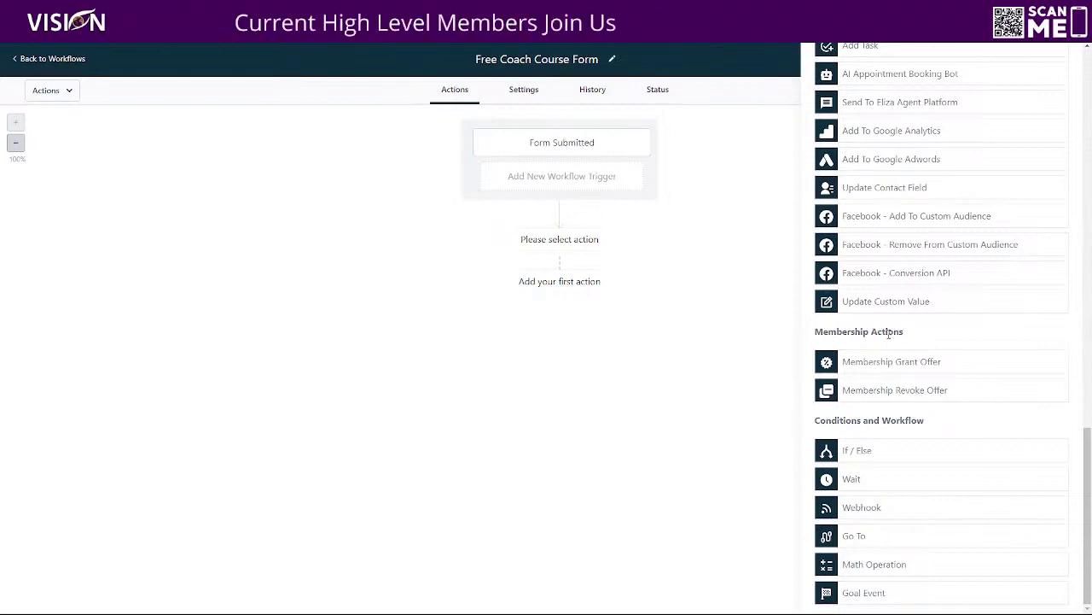
pyautogui.scroll(5, 875, 339)
pyautogui.scroll(5, 875, 340)
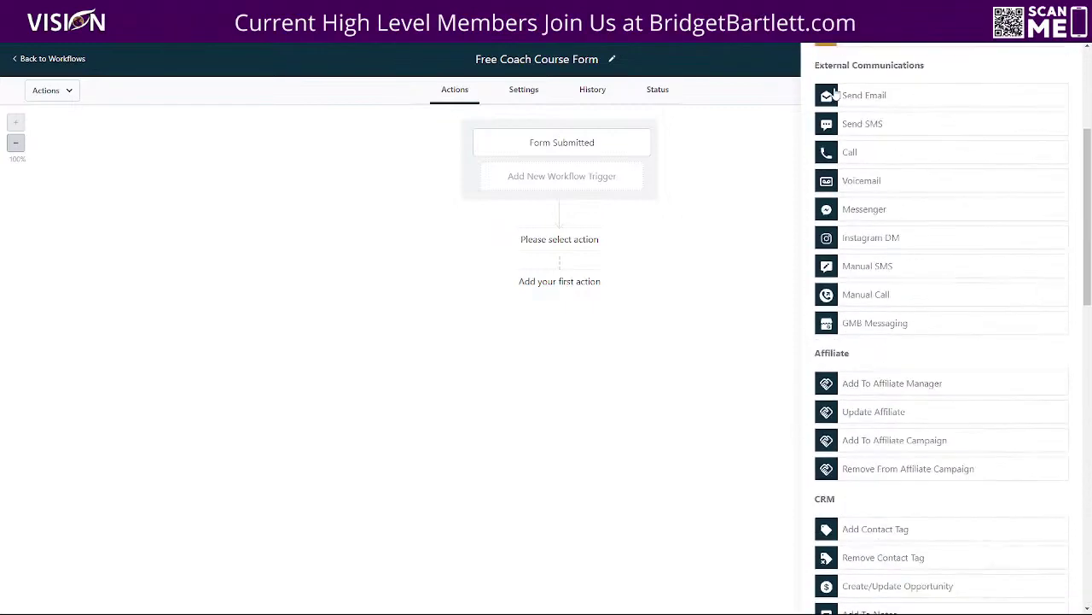
pyautogui.scroll(2, 887, 170)
pyautogui.click(861, 266)
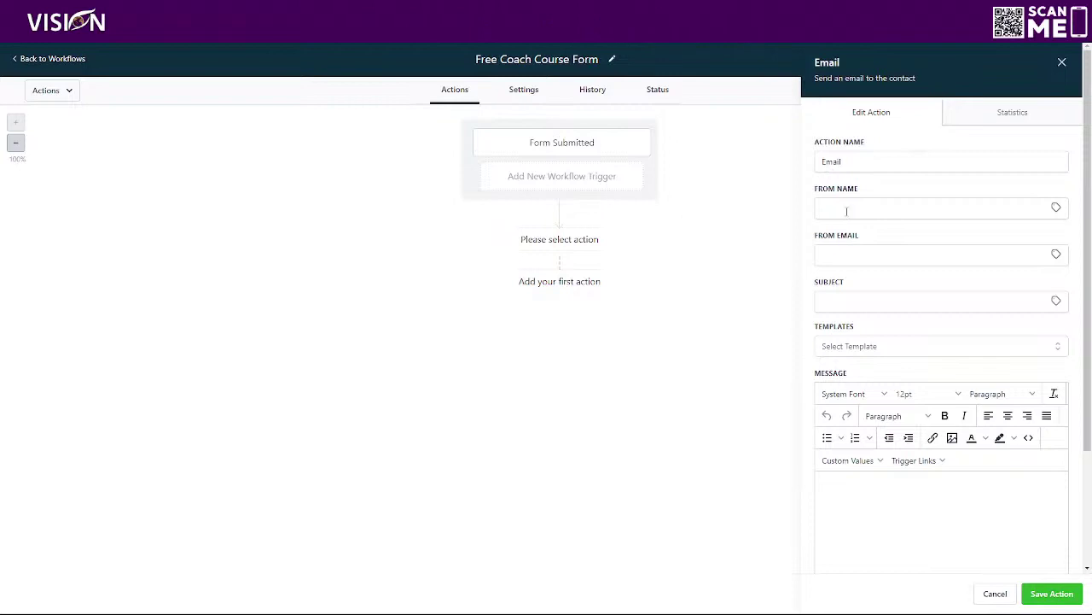
# Step: Fill the email action's From Name with the account name custom value {{location.name}}
pyautogui.click(1056, 208)
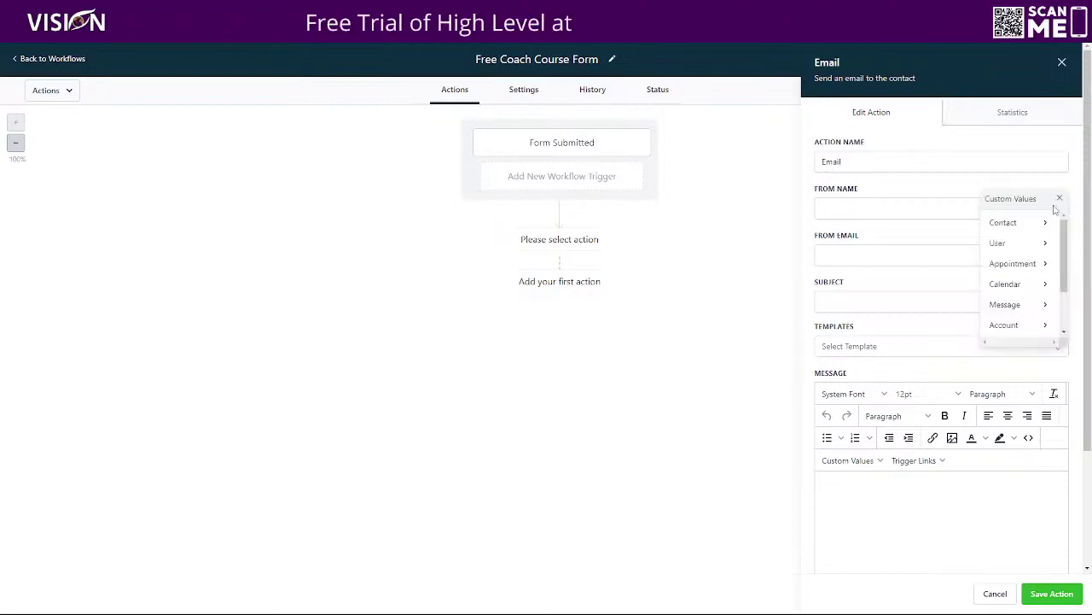
pyautogui.click(1015, 222)
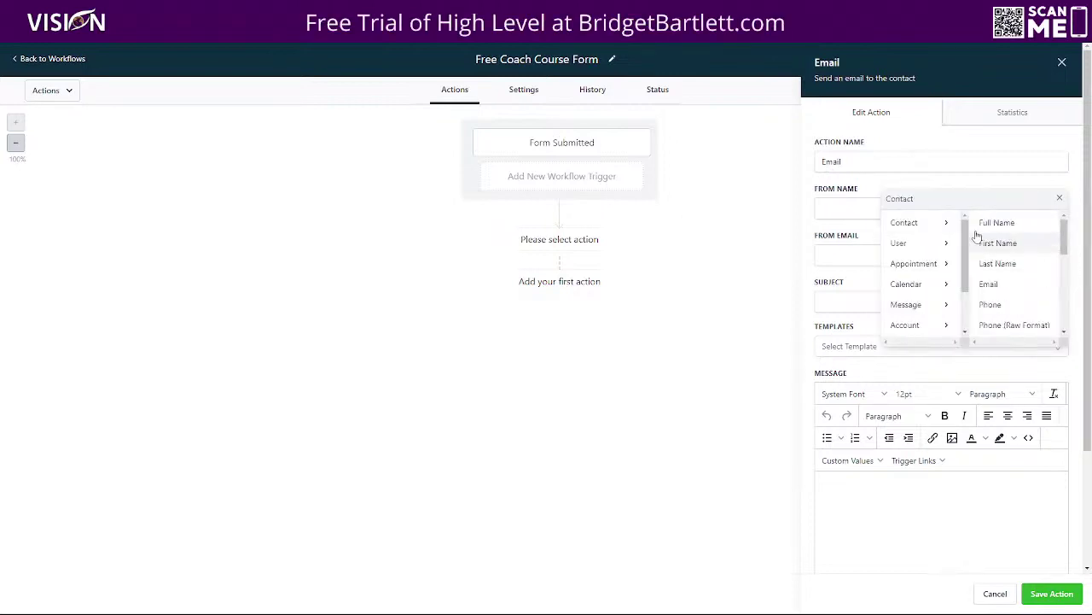
pyautogui.scroll(-2, 912, 295)
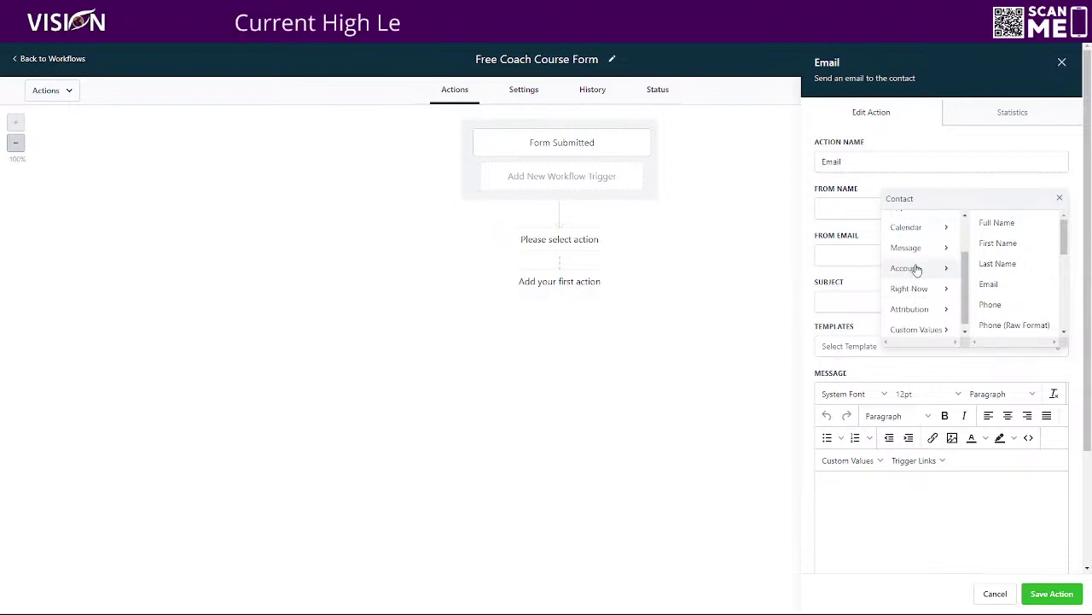
pyautogui.click(905, 268)
pyautogui.click(992, 224)
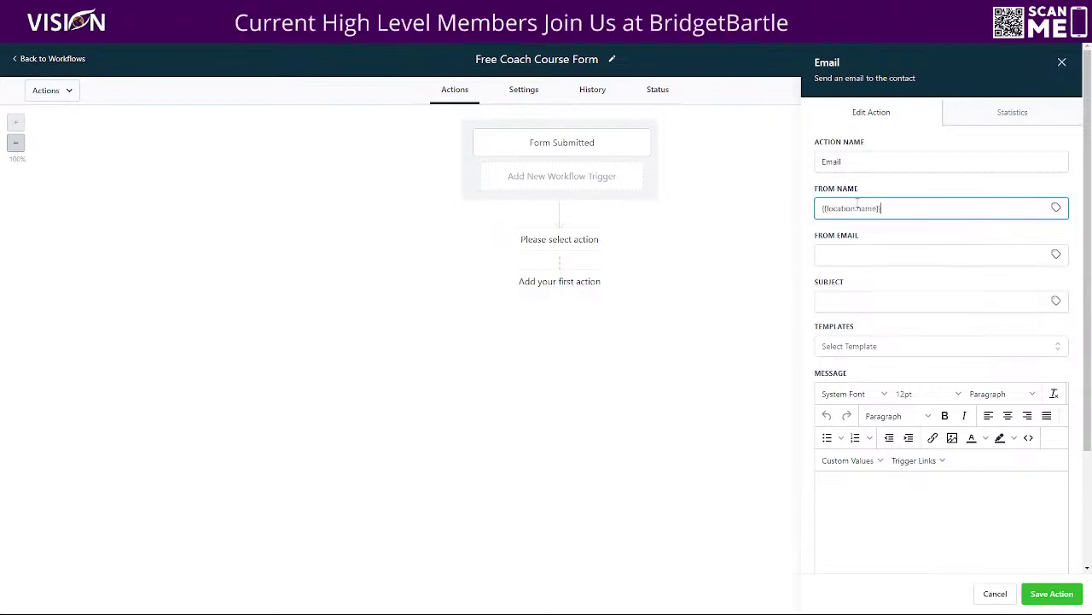
# Step: Fill the email action's From Email with the account email custom value {{location.email}}
pyautogui.click(1056, 255)
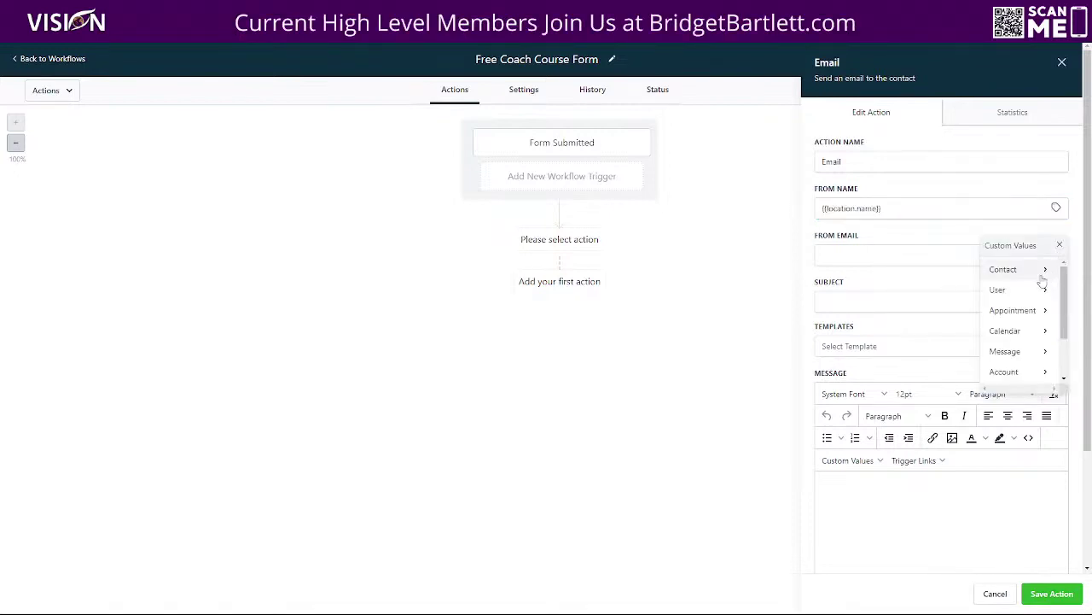
pyautogui.click(1006, 269)
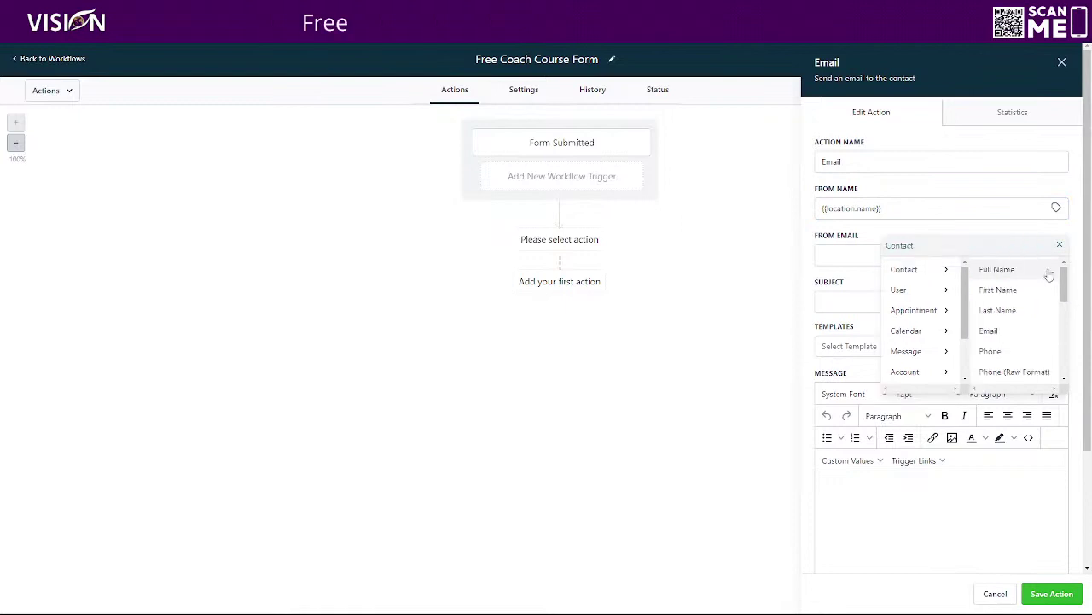
pyautogui.click(912, 371)
pyautogui.scroll(-1, 1000, 341)
pyautogui.scroll(-2, 1000, 341)
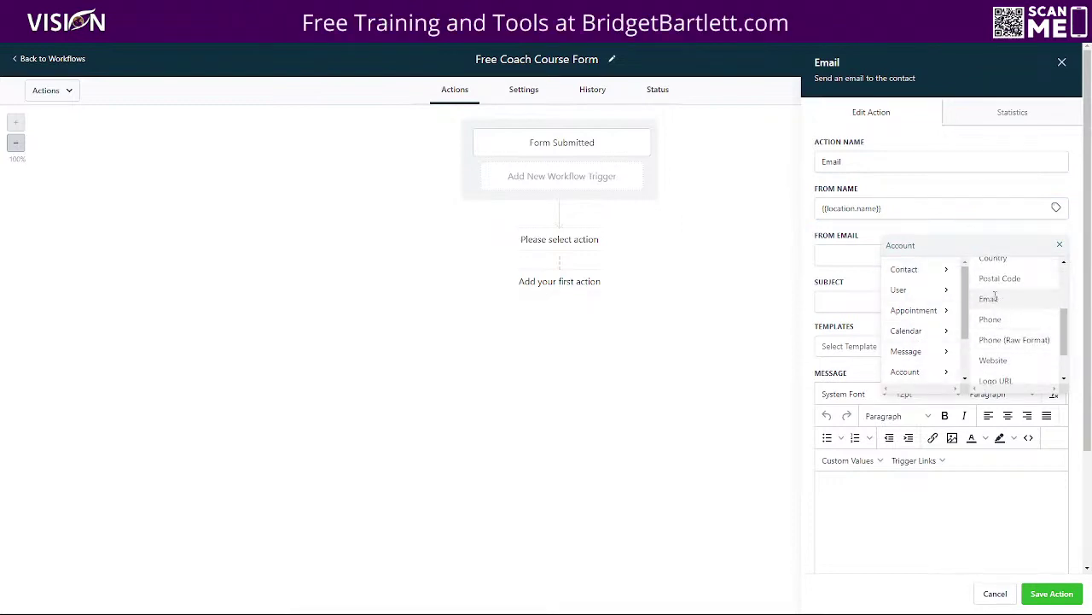
pyautogui.click(990, 299)
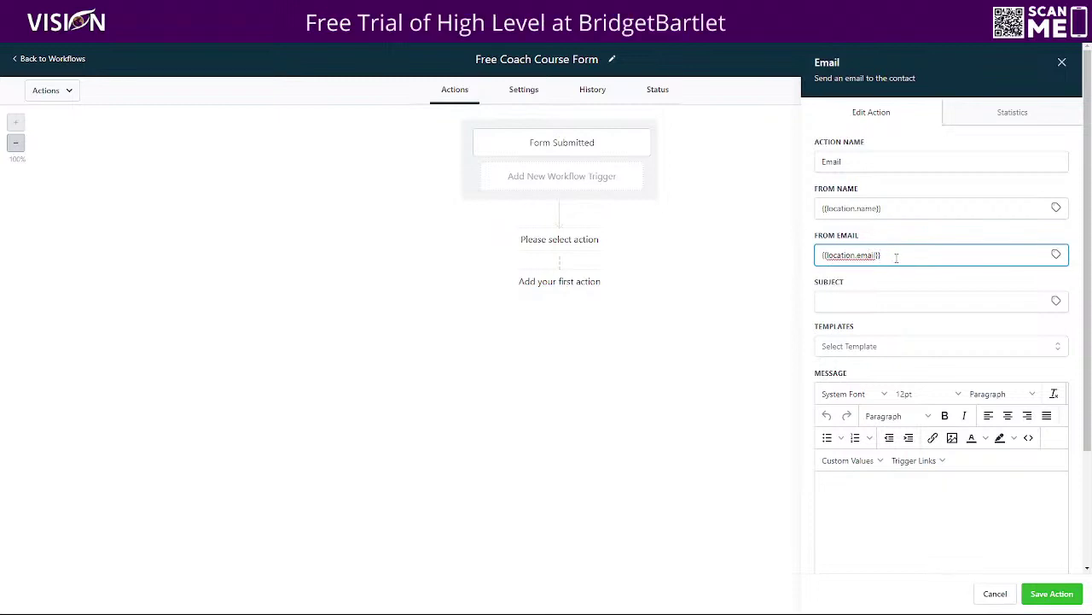
pyautogui.moveTo(897, 257); pyautogui.dragTo(813, 268)
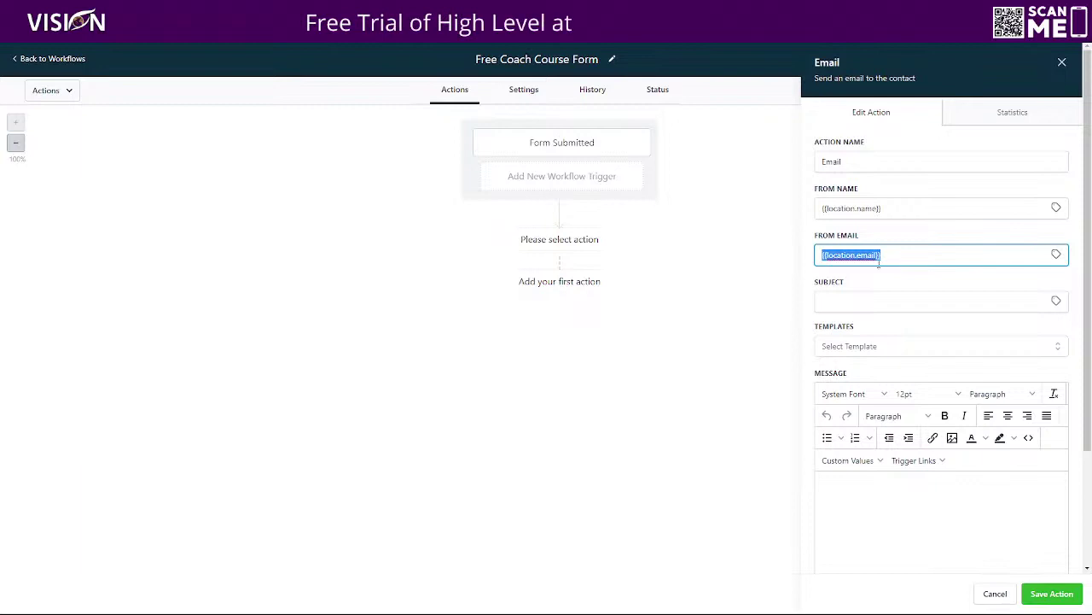
# Step: Enter "Congratulations! Here is your free thing" as the email subject
pyautogui.click(839, 302)
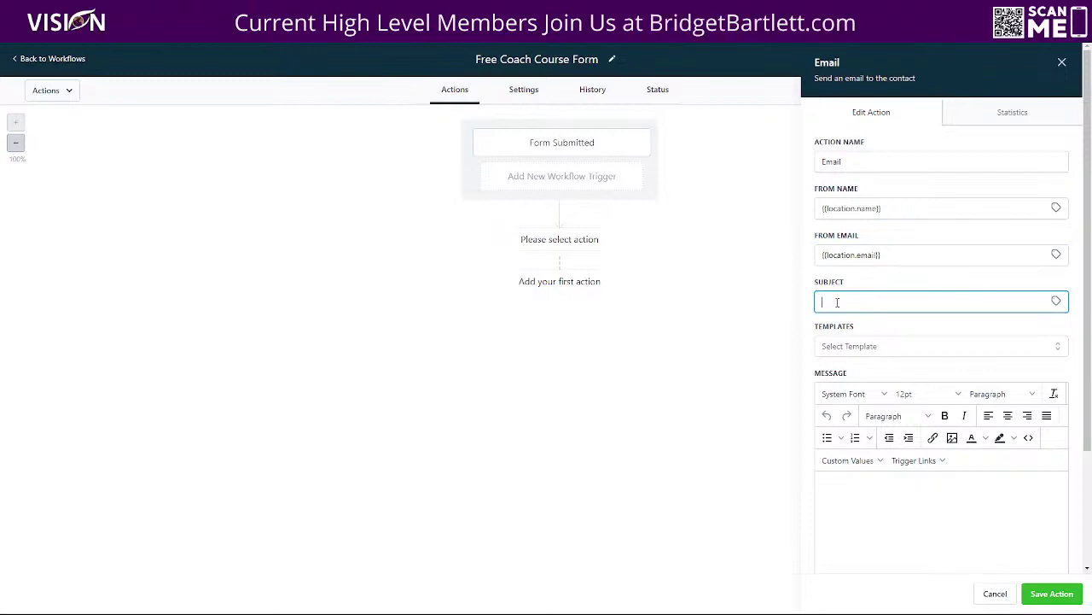
pyautogui.write('COngratu')
pyautogui.press('BackSpace')
pyautogui.press('BackSpace')
pyautogui.press('BackSpace')
pyautogui.press('BackSpace')
pyautogui.press('BackSpace')
pyautogui.press('BackSpace')
pyautogui.press('BackSpace')
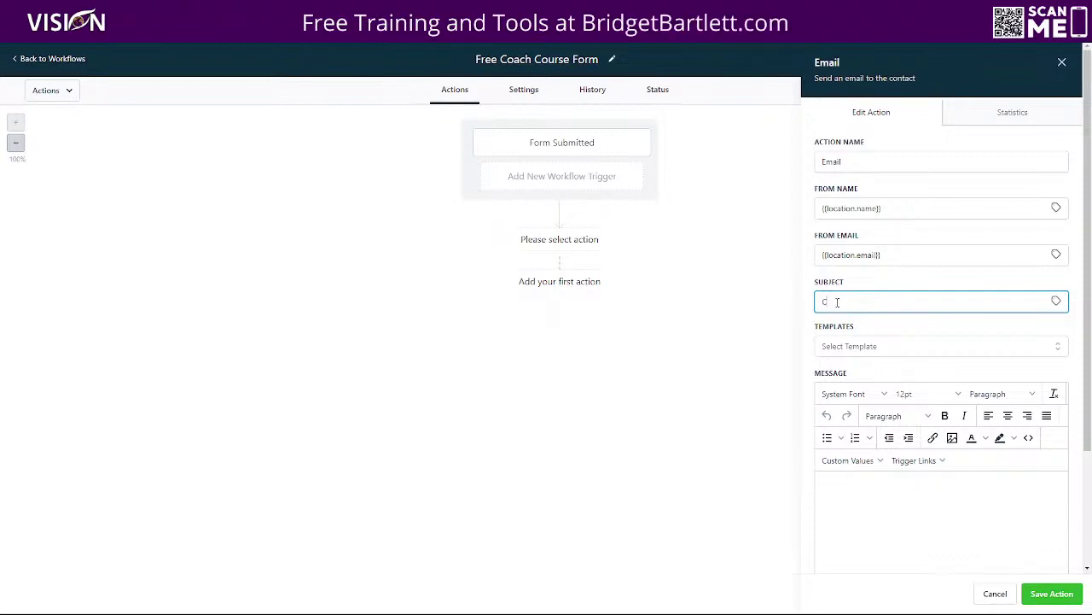
pyautogui.write('ongrat')
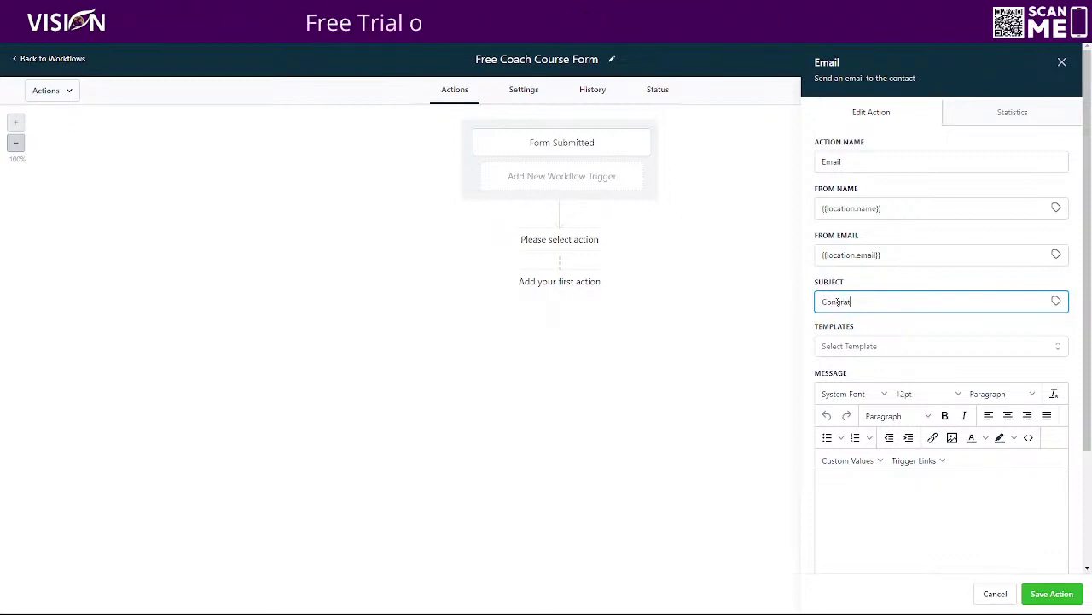
pyautogui.write('ulations')
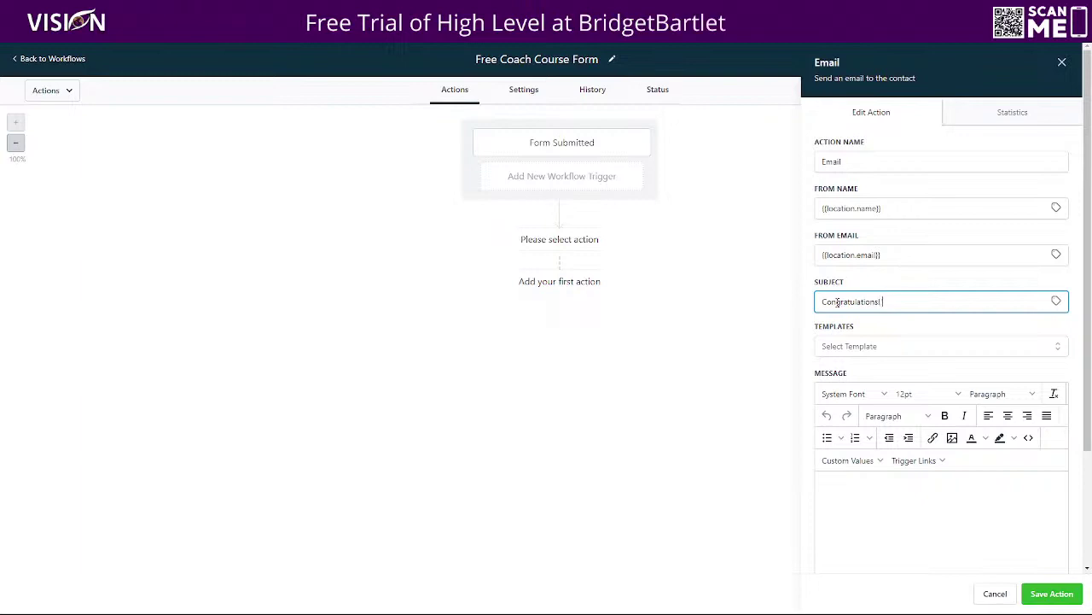
pyautogui.write('! Here is your free thing')
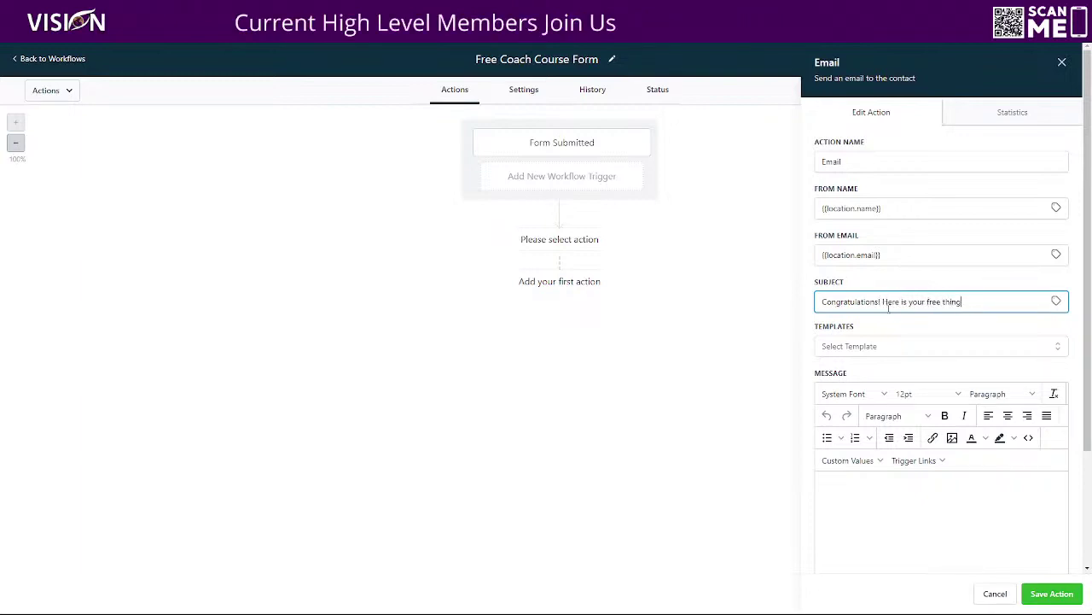
# Step: Start the email message with the greeting "Hey {{contact.first_name}}," using the contact's first name custom value
pyautogui.scroll(-3, 871, 199)
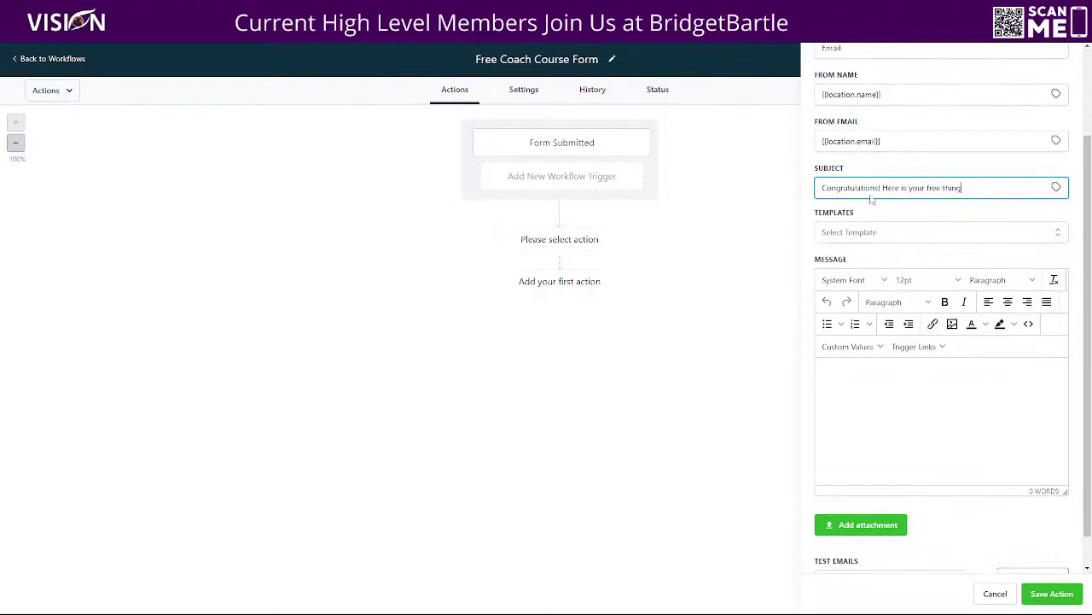
pyautogui.click(841, 367)
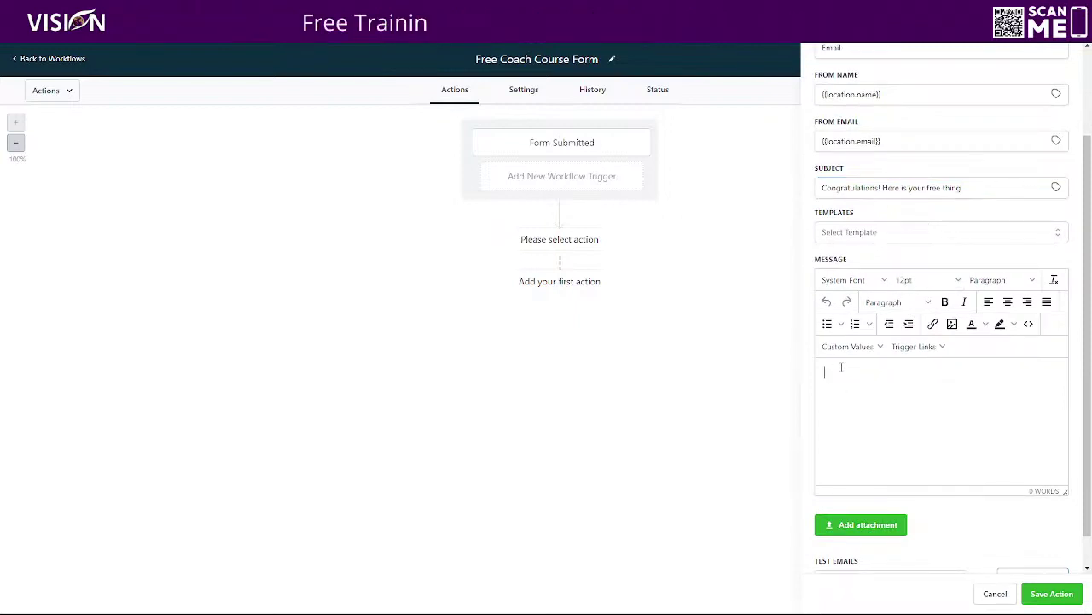
pyautogui.write('Hey')
pyautogui.click(850, 348)
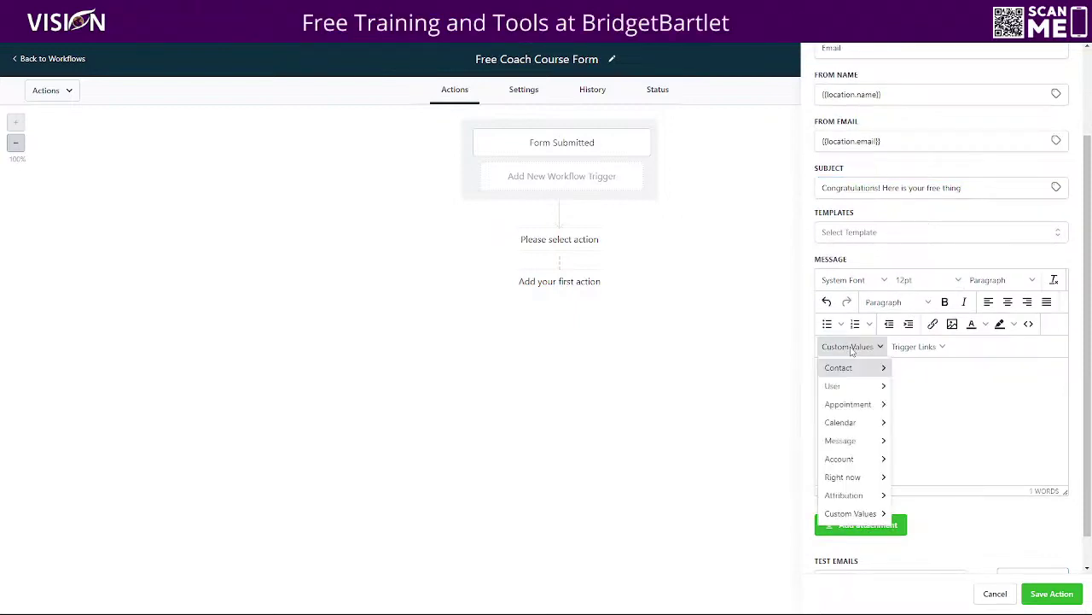
pyautogui.moveTo(845, 367)
pyautogui.click(917, 68)
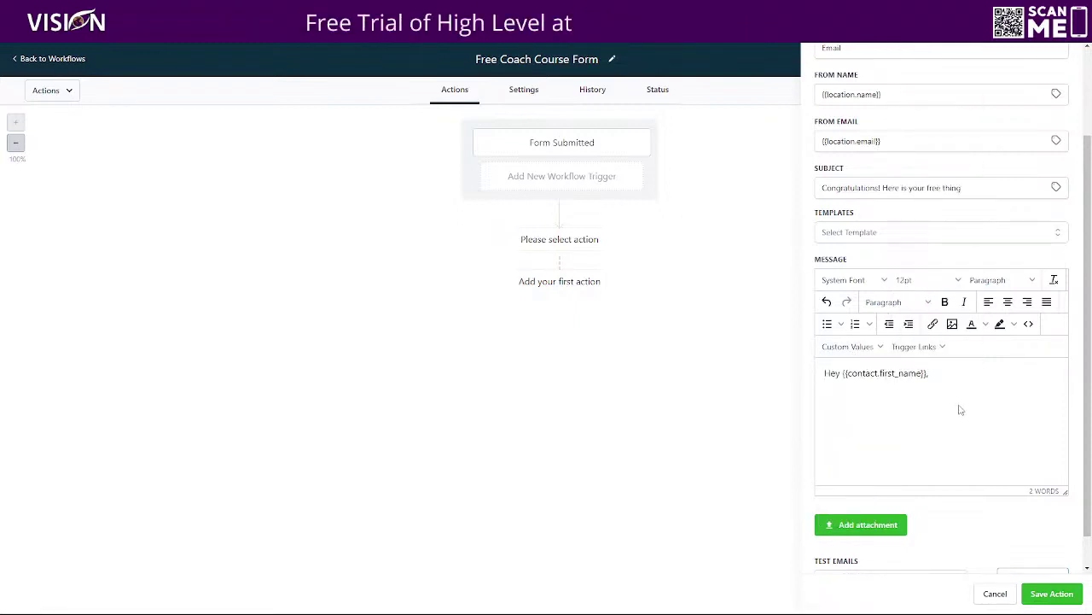
# Step: Write the message lines "Thank you for your interest in my free stuff." and "Here is how you get it." below the greeting
pyautogui.write('Thank you for')
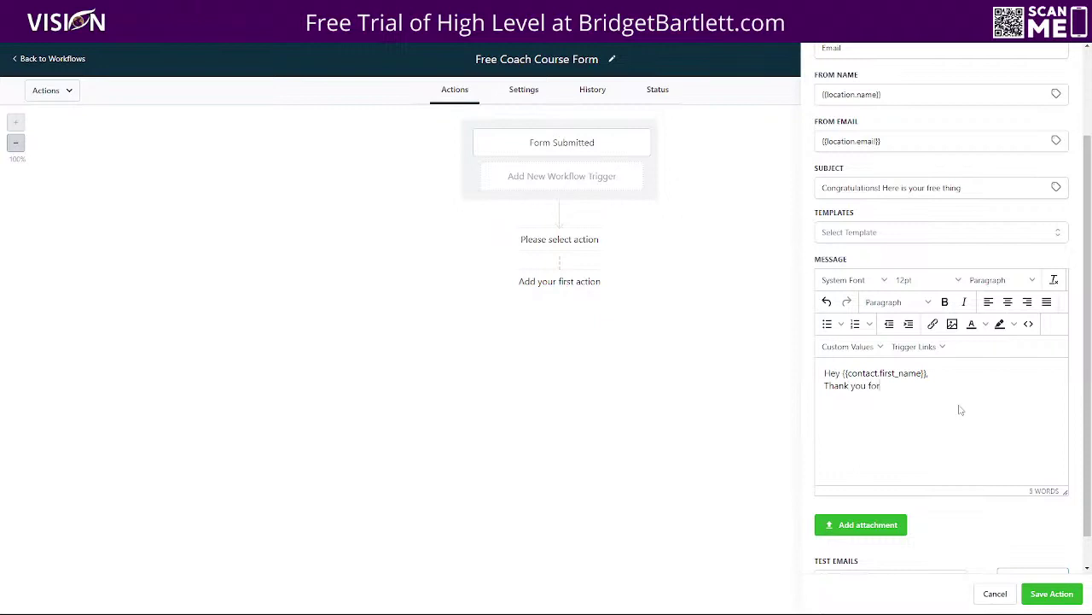
pyautogui.write(' your interest')
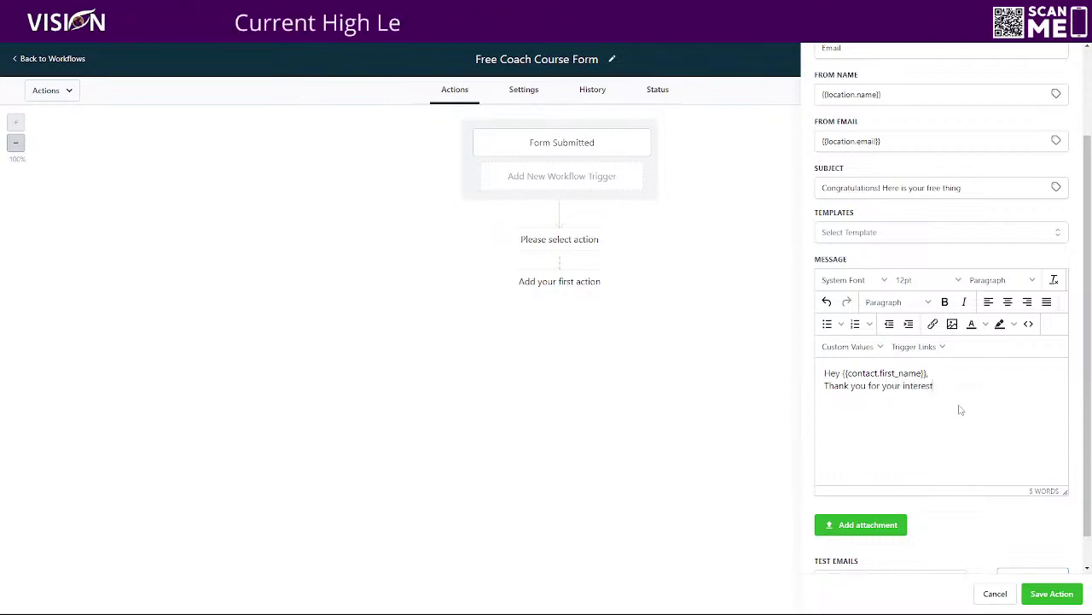
pyautogui.write(' in my free')
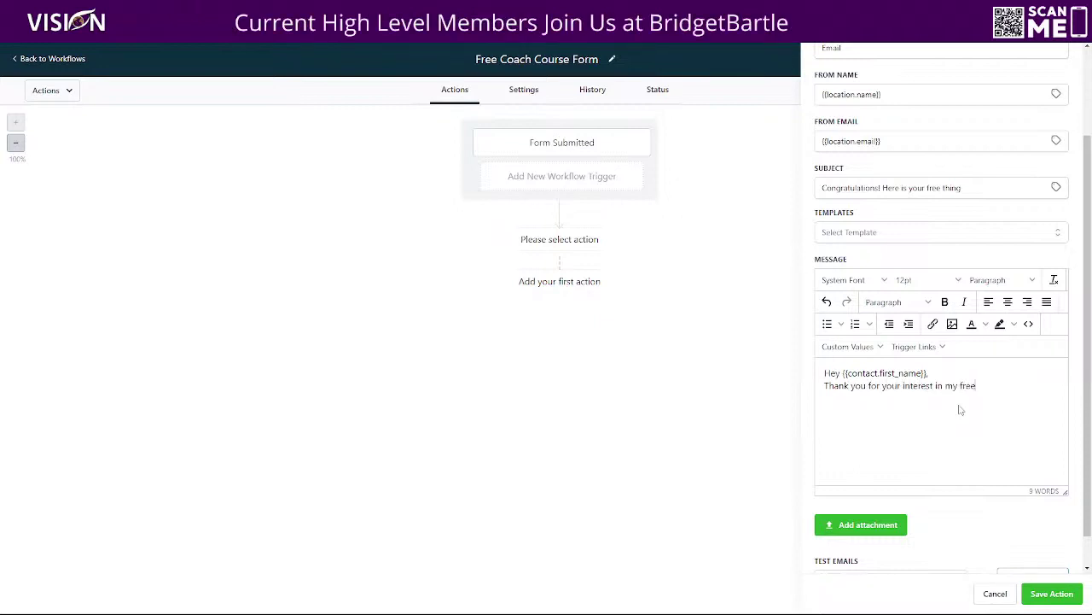
pyautogui.write(' stuff.')
pyautogui.press('Return')
pyautogui.write('Here is ')
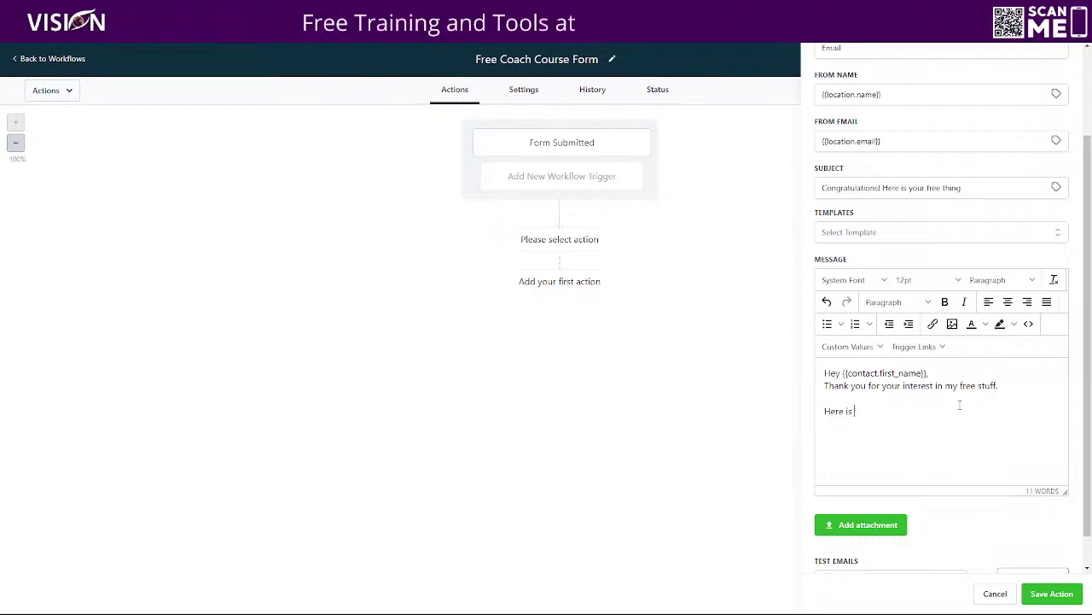
pyautogui.write('how you get it')
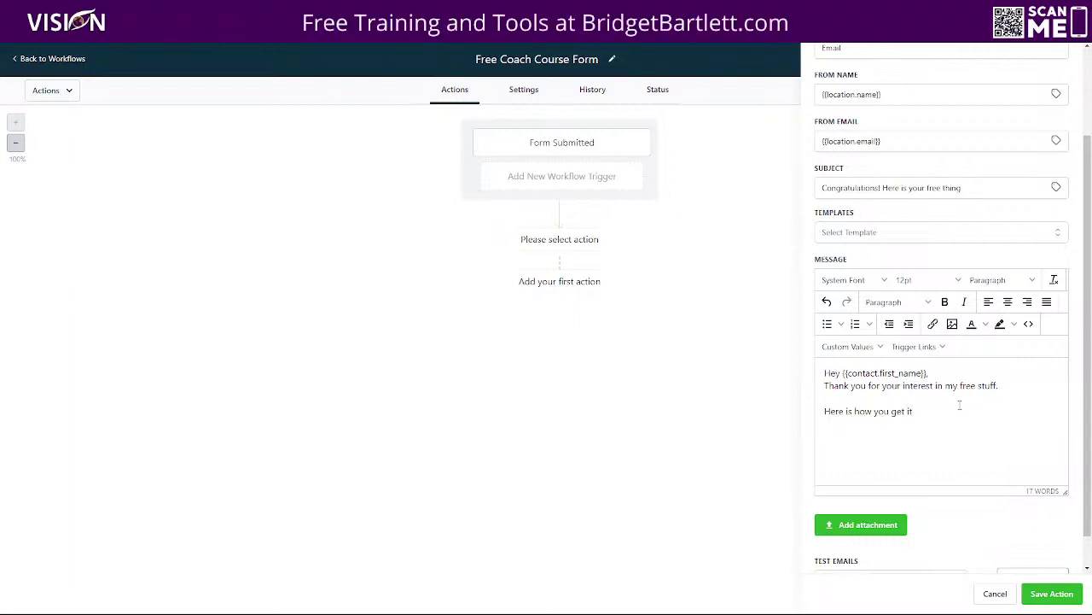
pyautogui.write('.')
# Step: Add the line "Let me know if you have any questions." to the end of the email message
pyautogui.press('Return')
pyautogui.write('Let me')
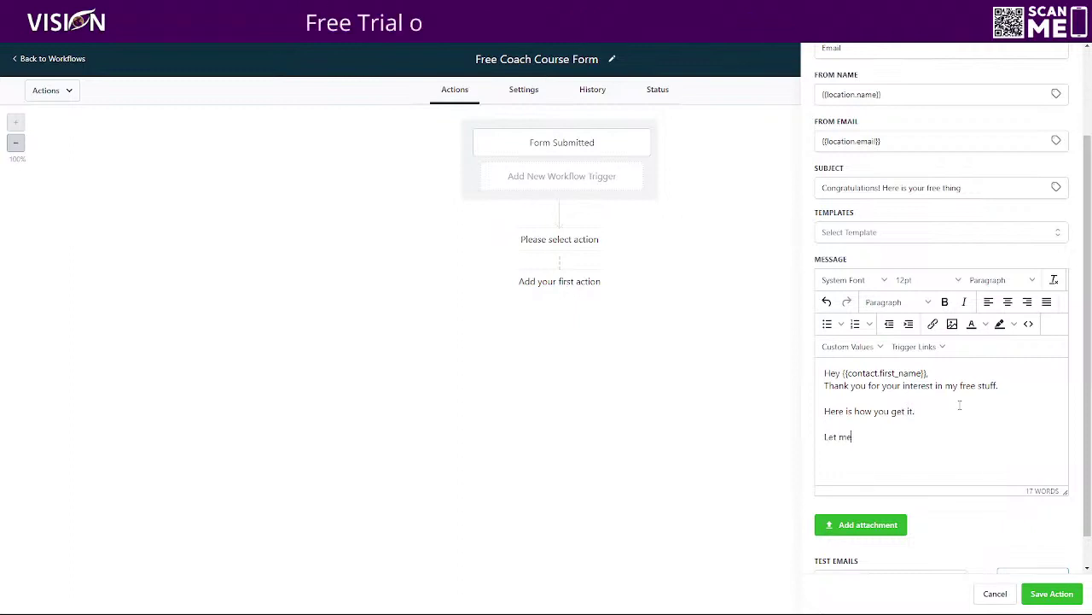
pyautogui.write(' know if you ahve')
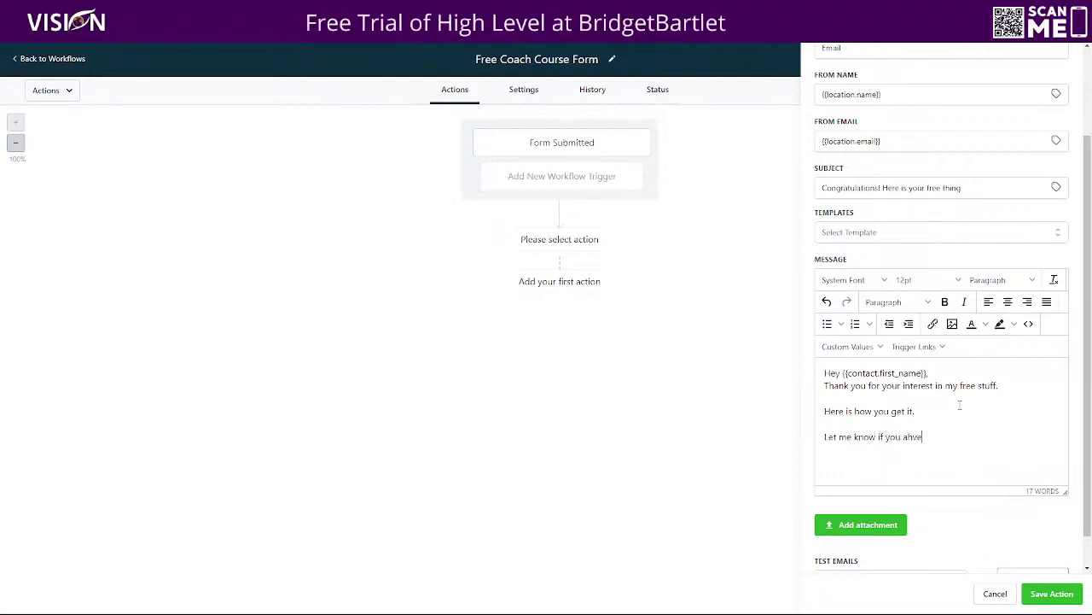
pyautogui.press('BackSpace')
pyautogui.press('BackSpace')
pyautogui.press('BackSpace')
pyautogui.press('BackSpace')
pyautogui.write('have ')
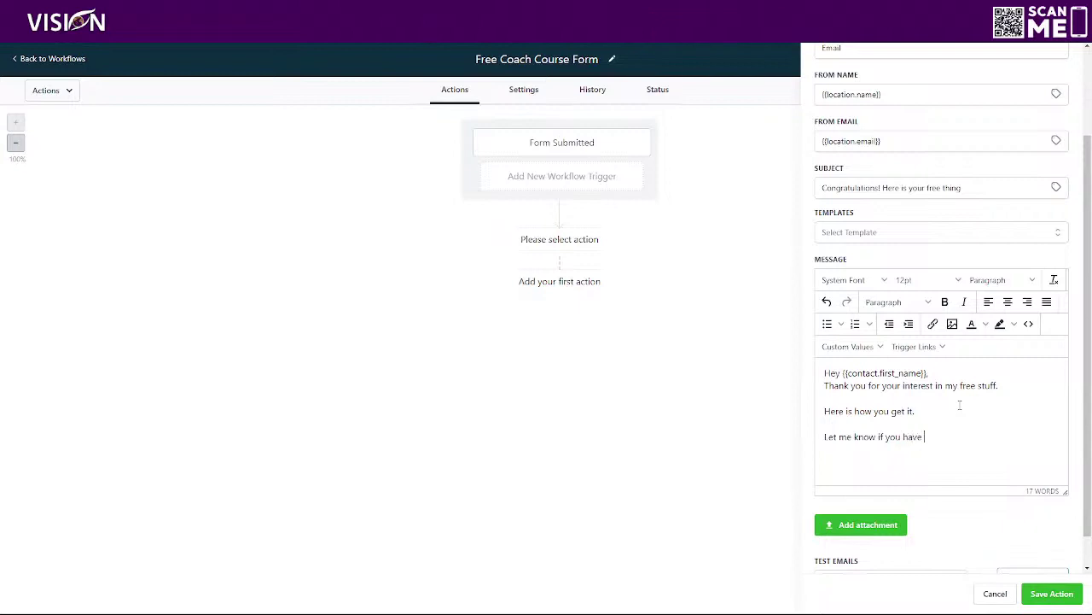
pyautogui.write('any questions.')
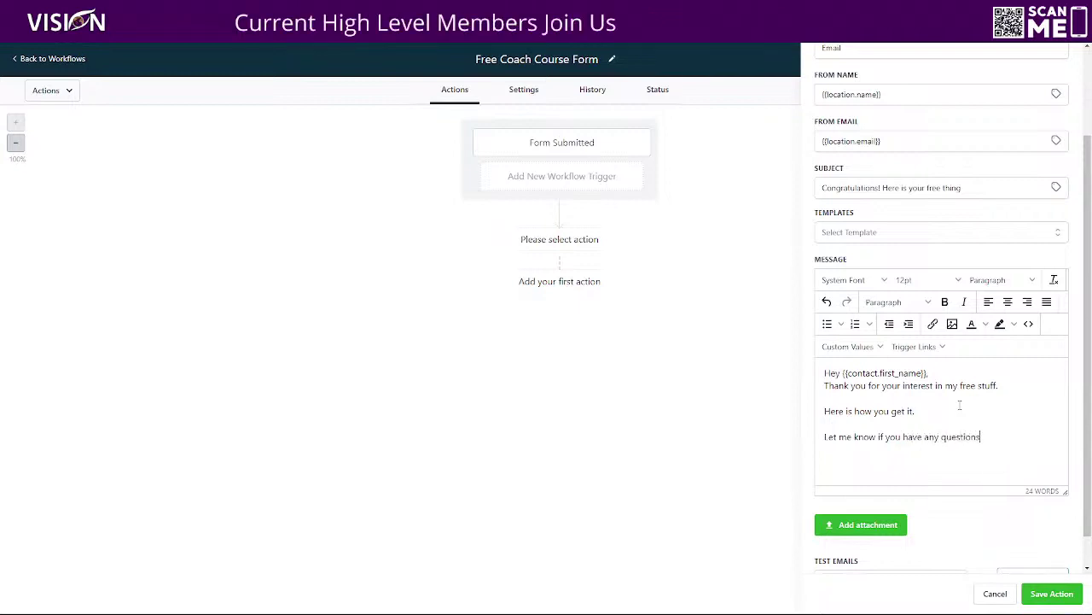
# Step: Start the email's signature below the closing line with the account name custom value {{location.name}}
pyautogui.press('Return')
pyautogui.press('Return')
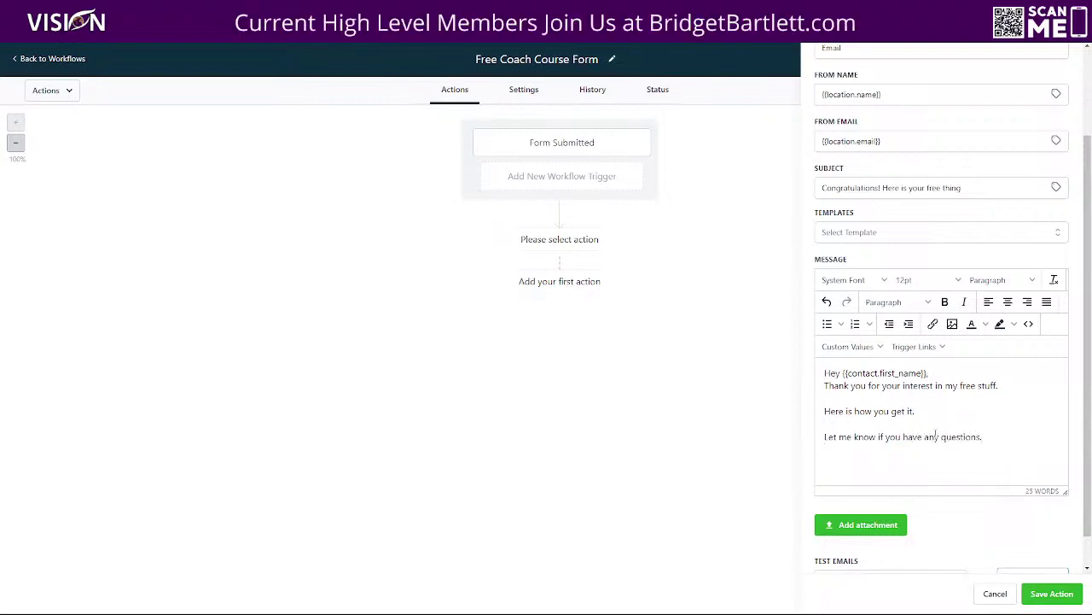
pyautogui.click(848, 345)
pyautogui.moveTo(847, 484)
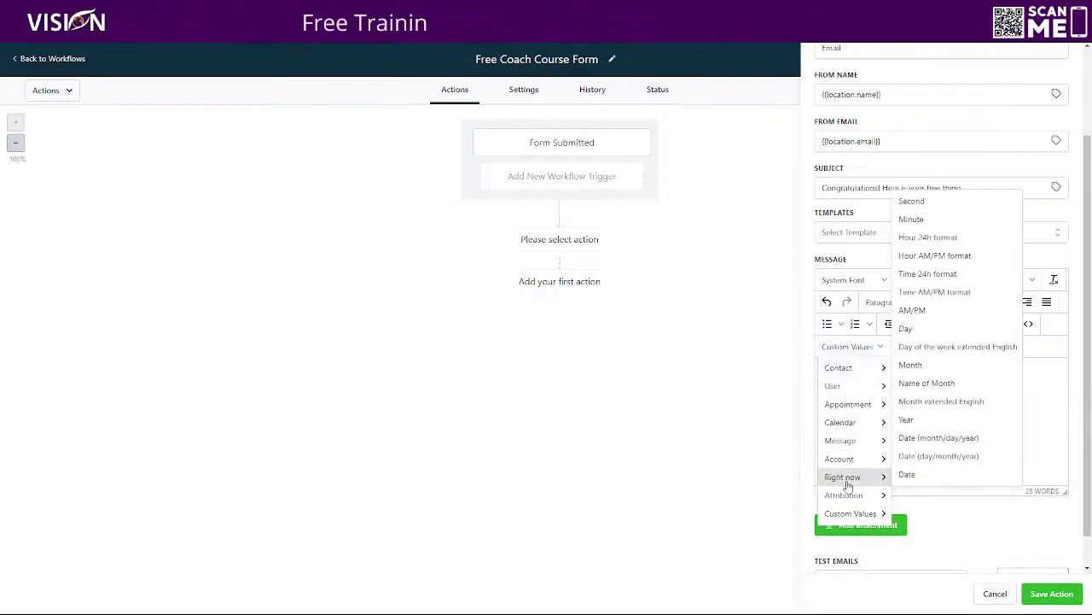
pyautogui.moveTo(839, 458)
pyautogui.click(911, 218)
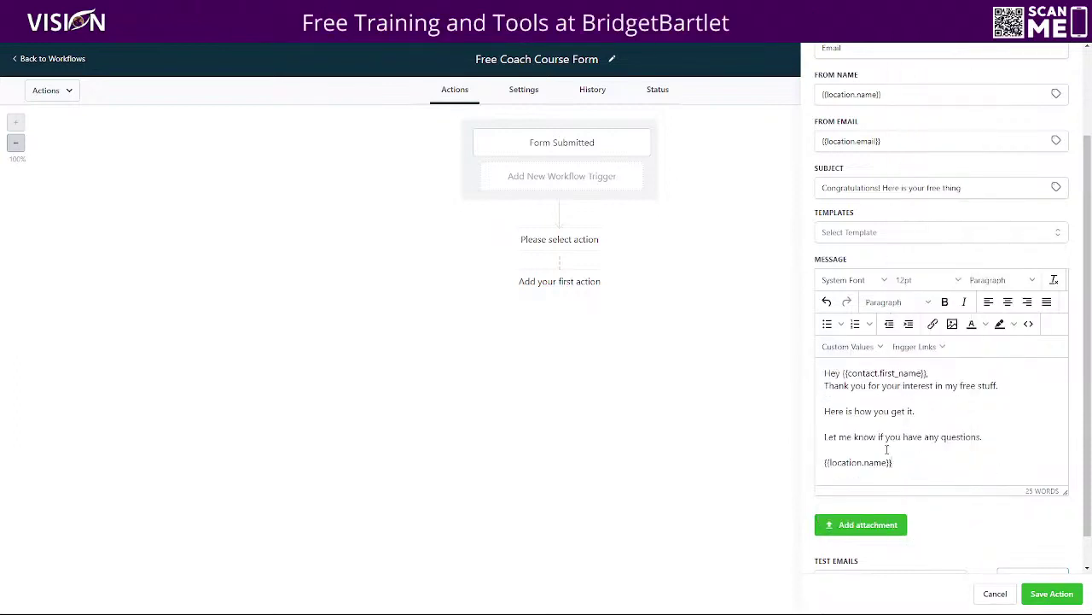
pyautogui.press('Return')
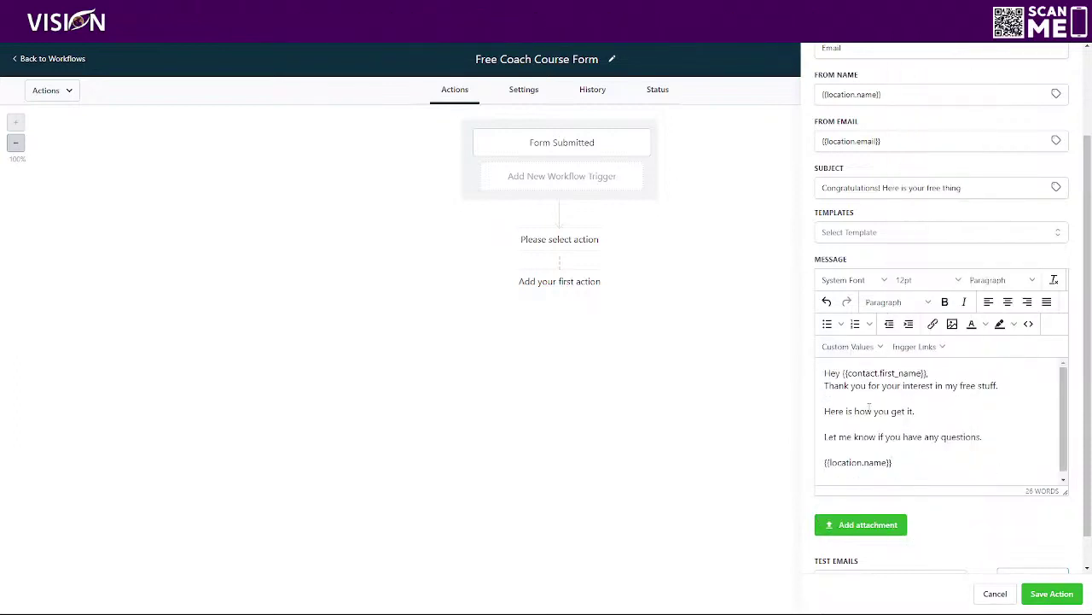
# Step: Add the account's full address and phone custom values, {{location.full_address}} and {{location.phone}}, on separate lines under the account name
pyautogui.scroll(-1, 870, 404)
pyautogui.click(847, 345)
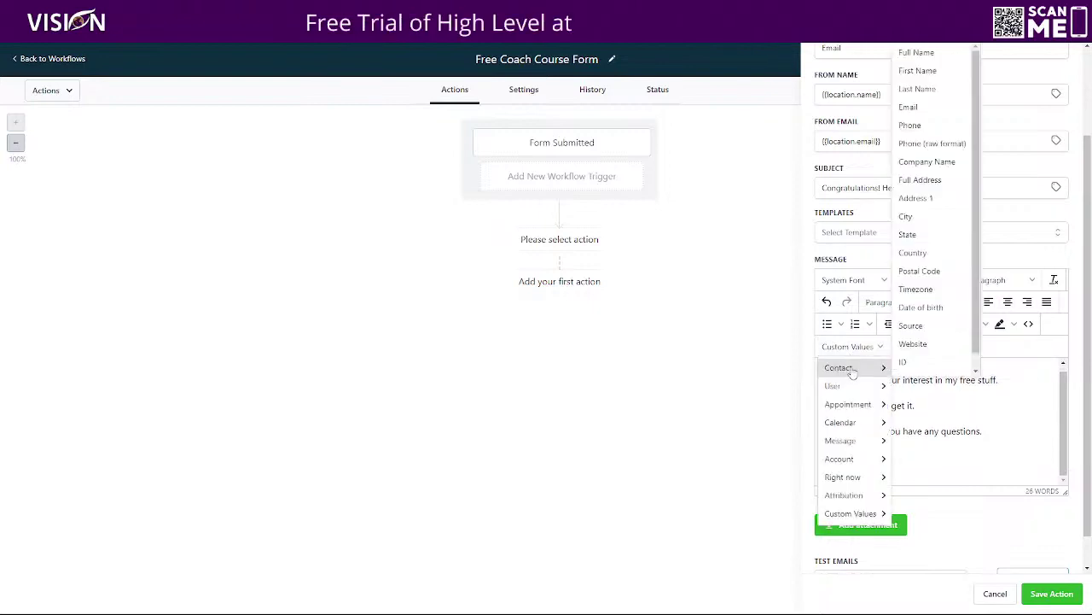
pyautogui.moveTo(857, 477)
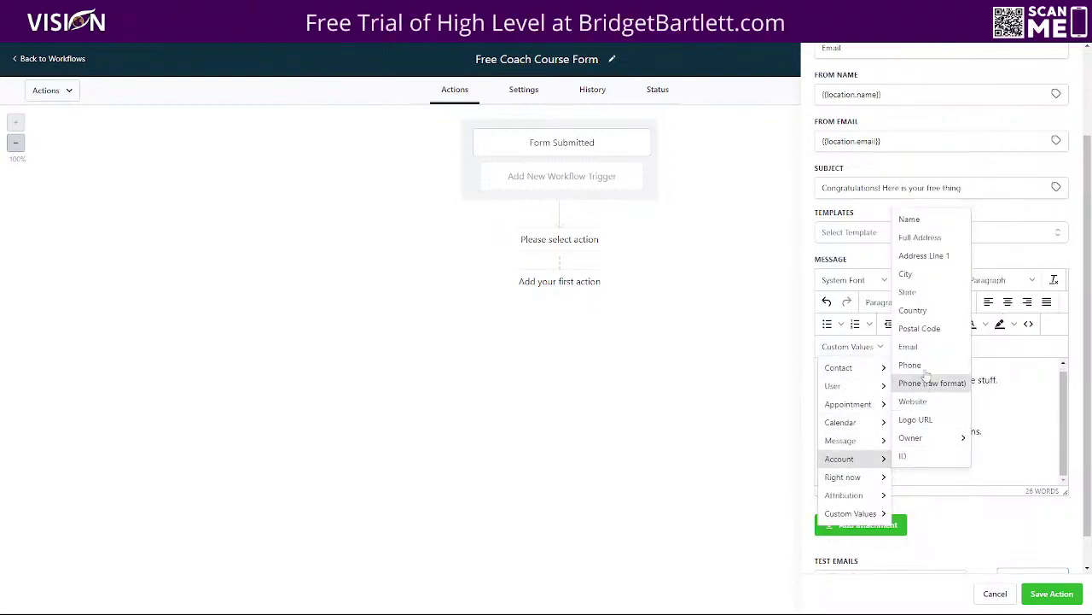
pyautogui.click(920, 237)
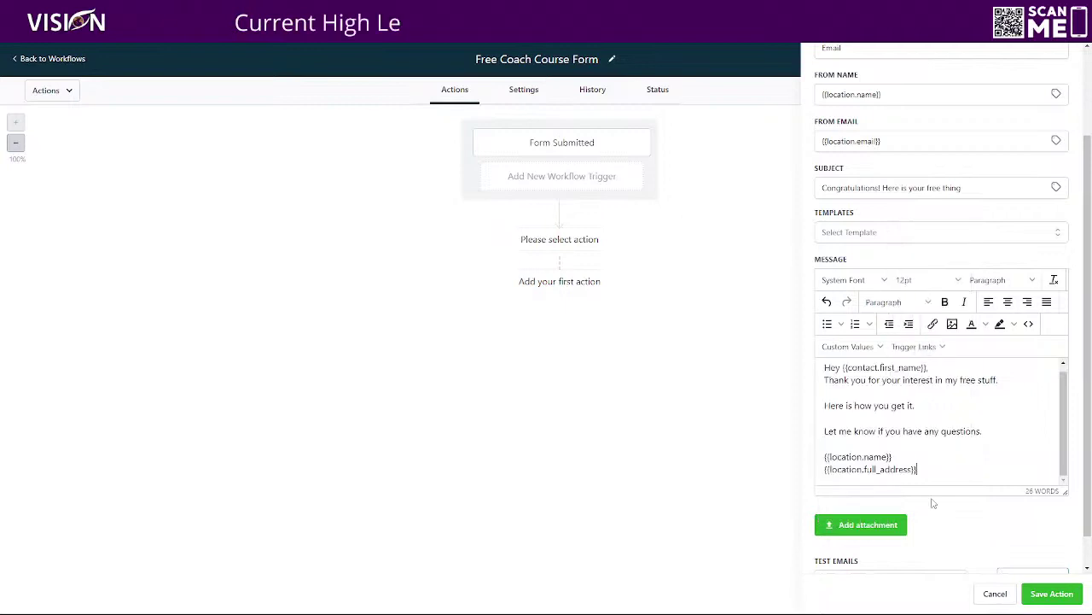
pyautogui.click(867, 347)
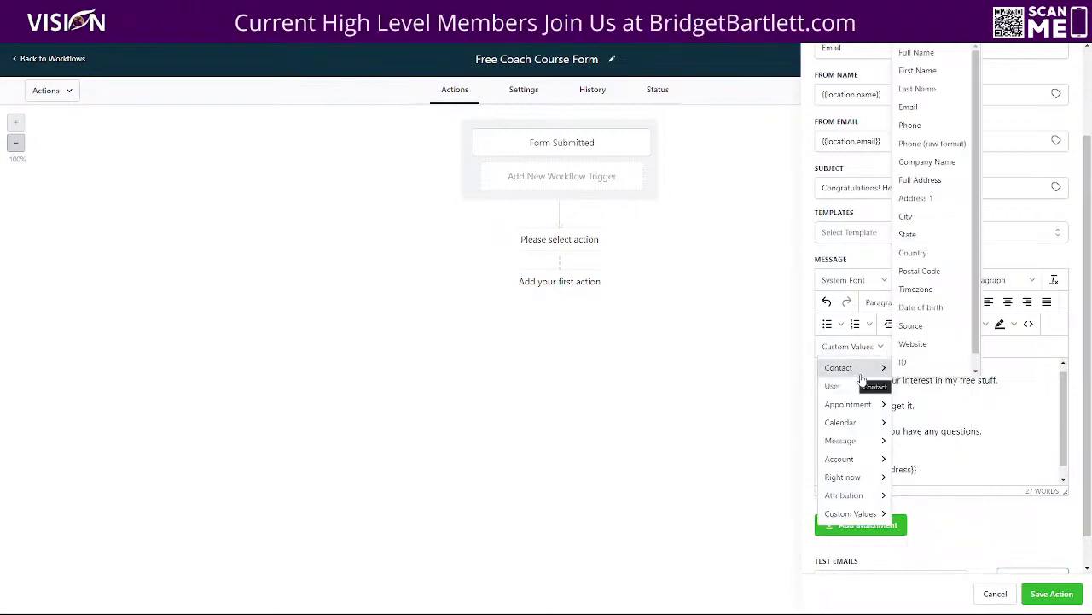
pyautogui.moveTo(843, 460)
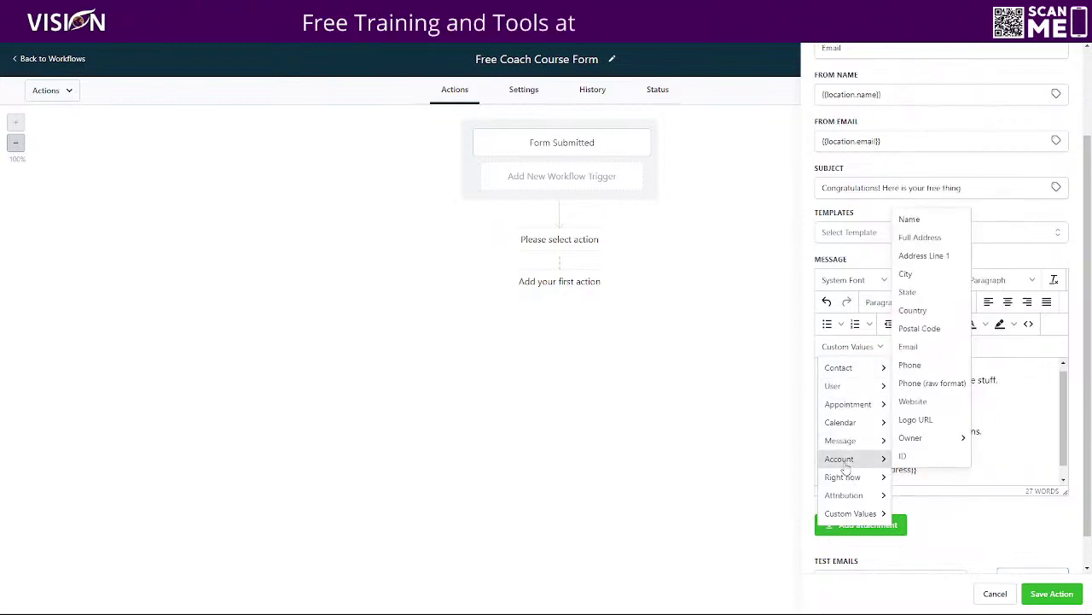
pyautogui.click(919, 370)
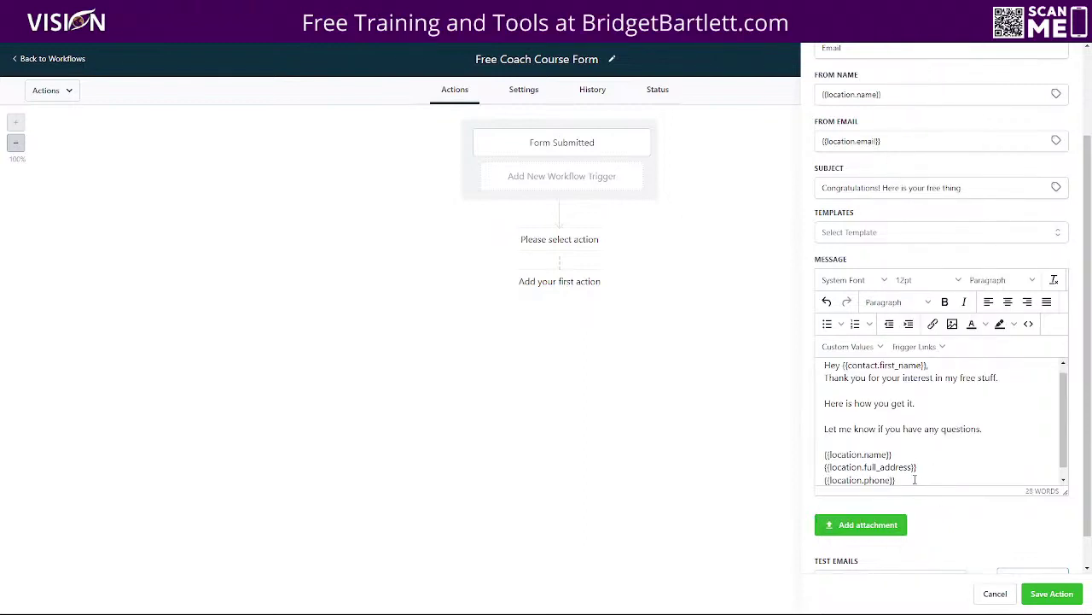
pyautogui.scroll(-1, 931, 466)
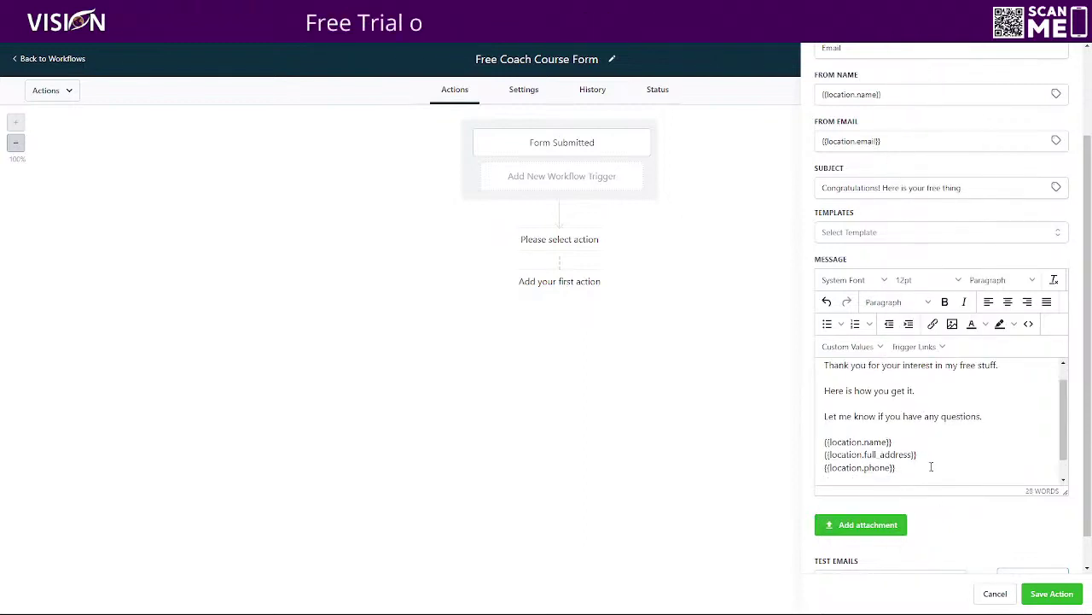
pyautogui.scroll(-1, 932, 463)
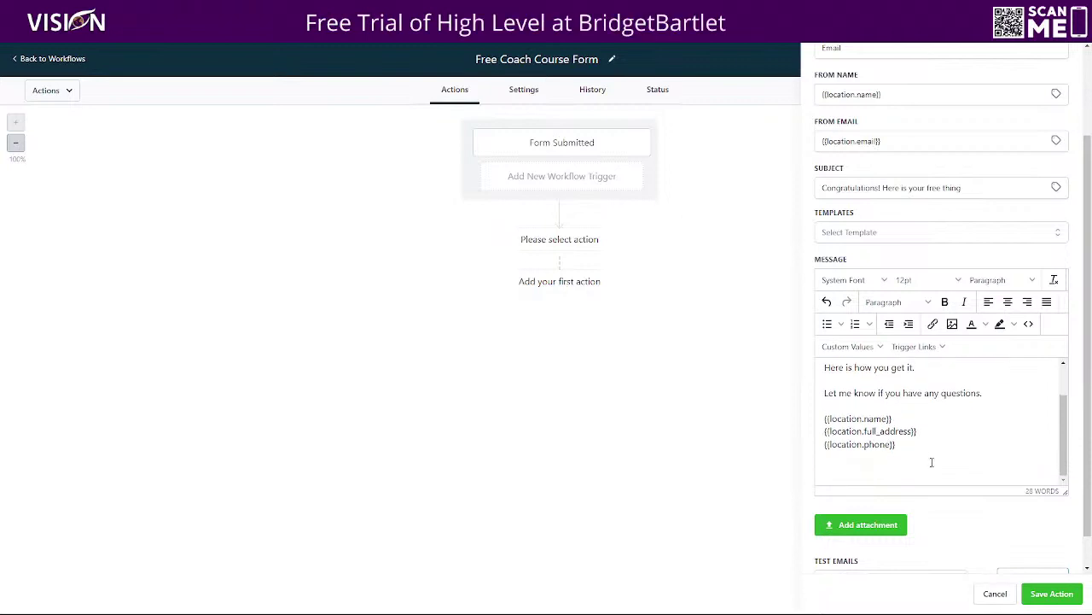
pyautogui.write('.S')
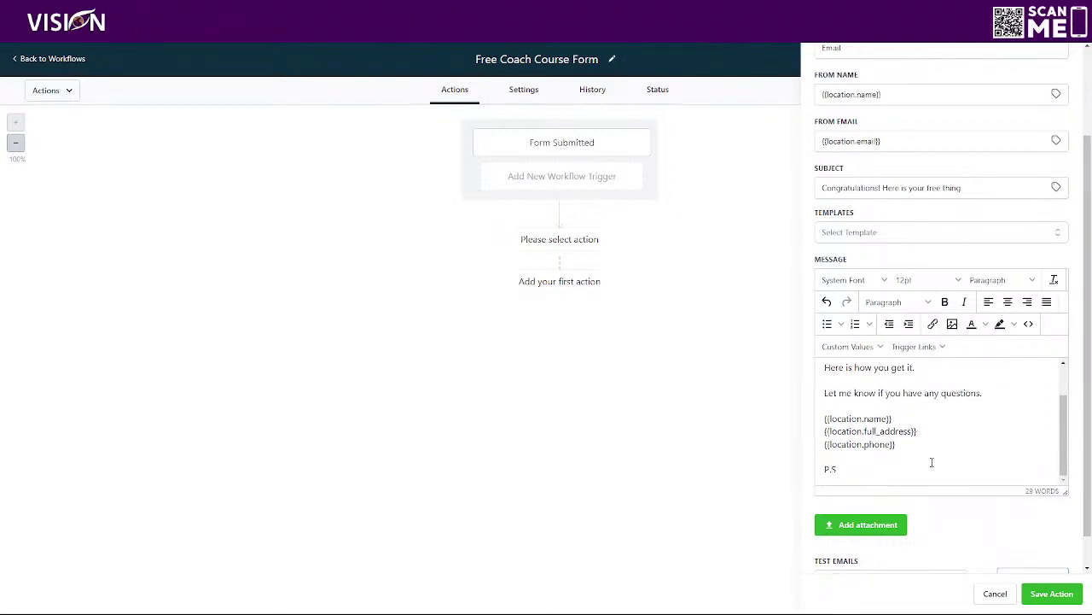
pyautogui.write(". Don't for")
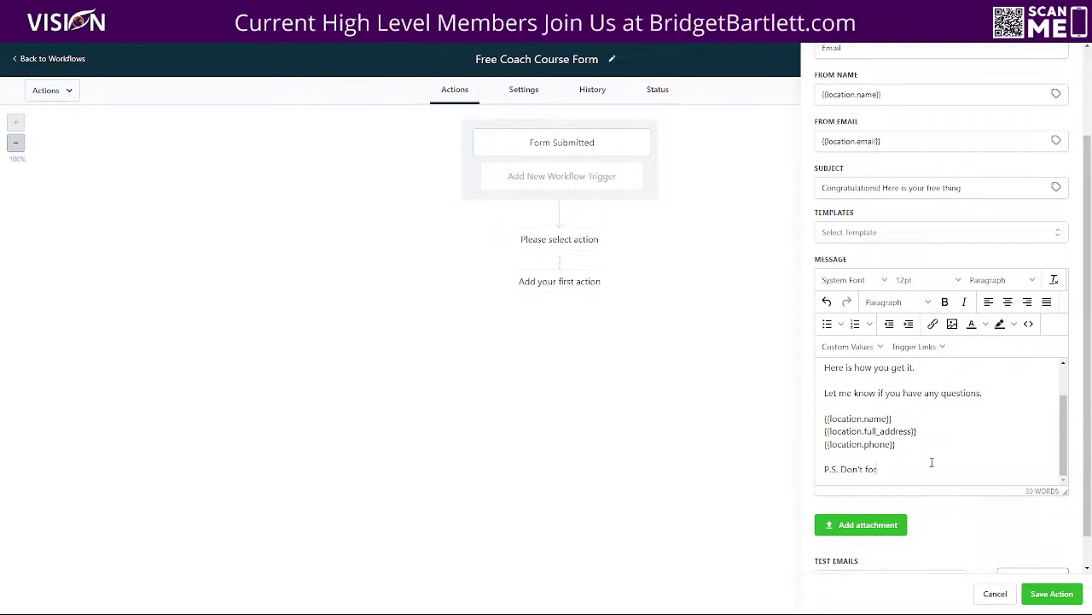
pyautogui.write('get to')
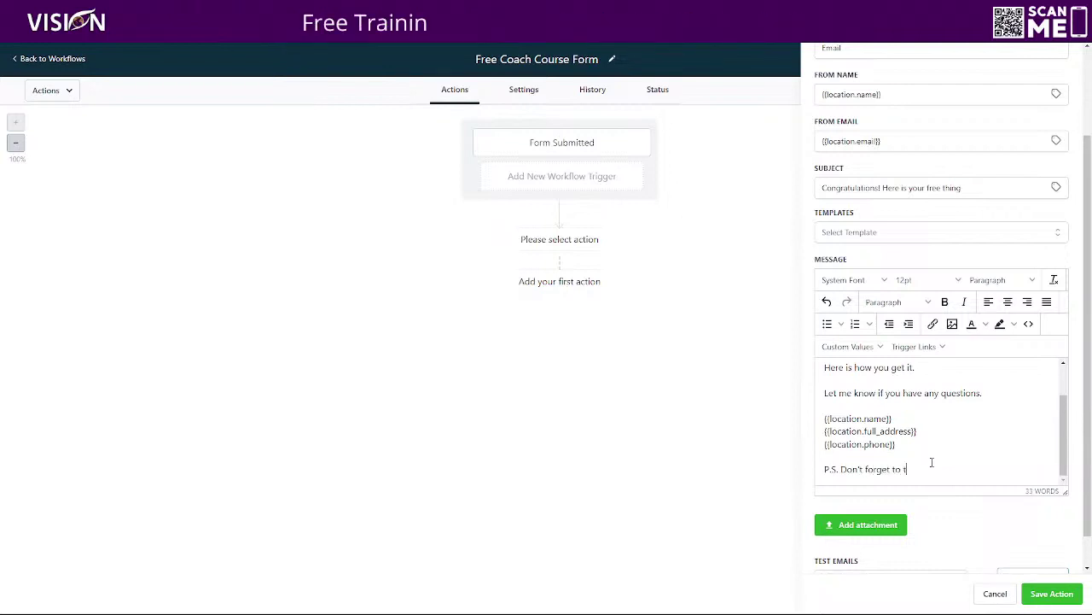
pyautogui.write(' join')
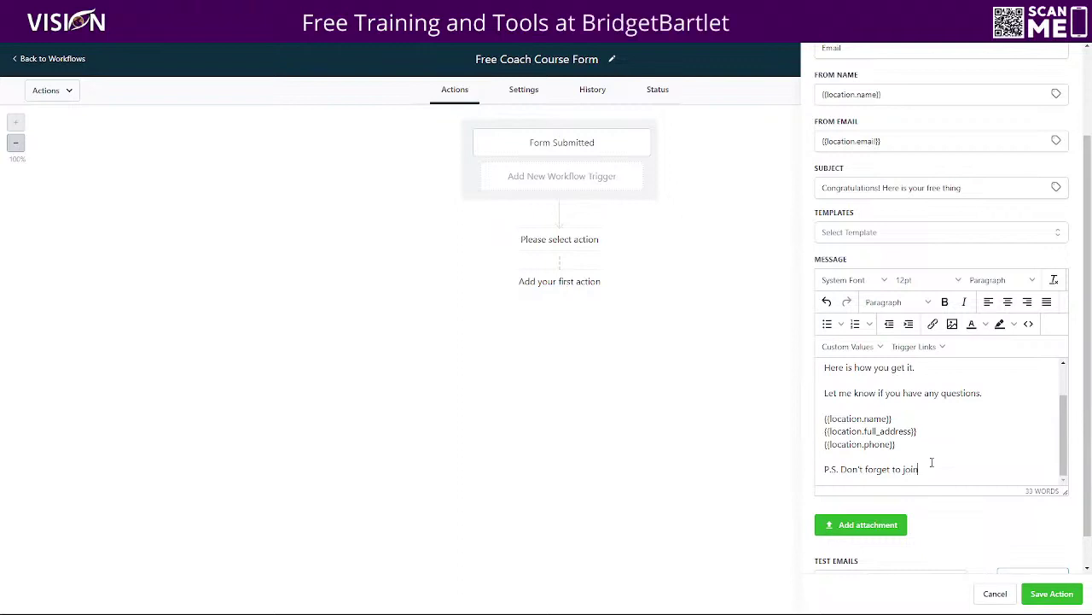
pyautogui.write(' my Facebook ')
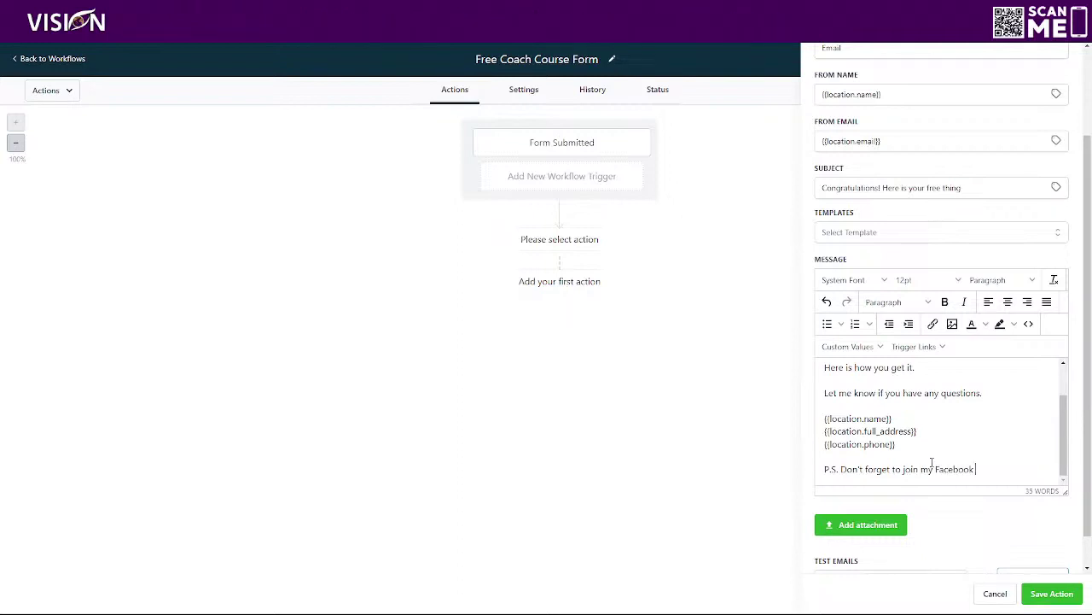
pyautogui.write('group at https')
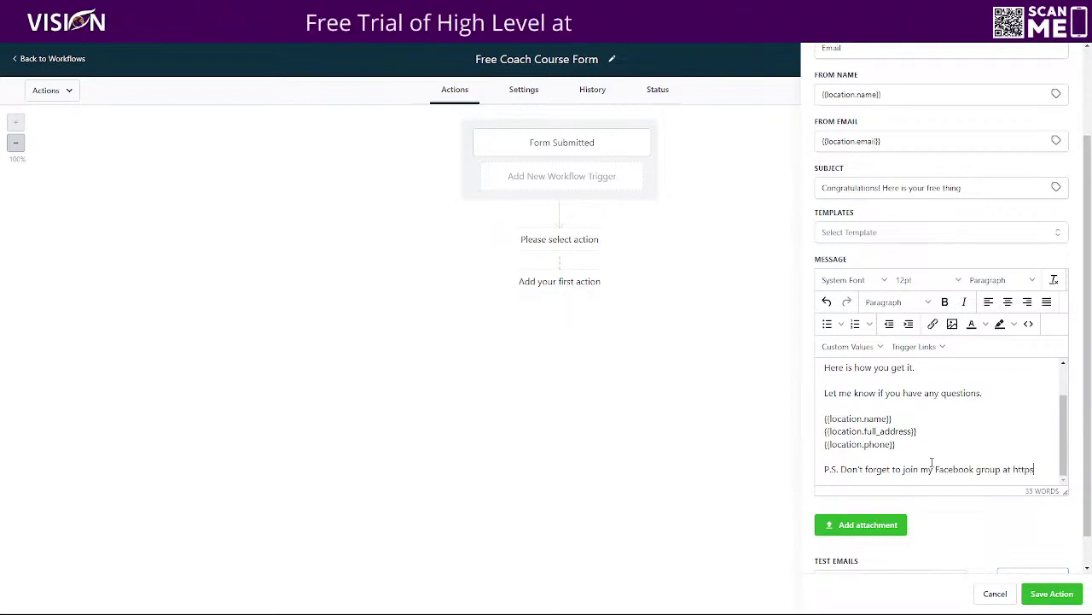
pyautogui.write('://face')
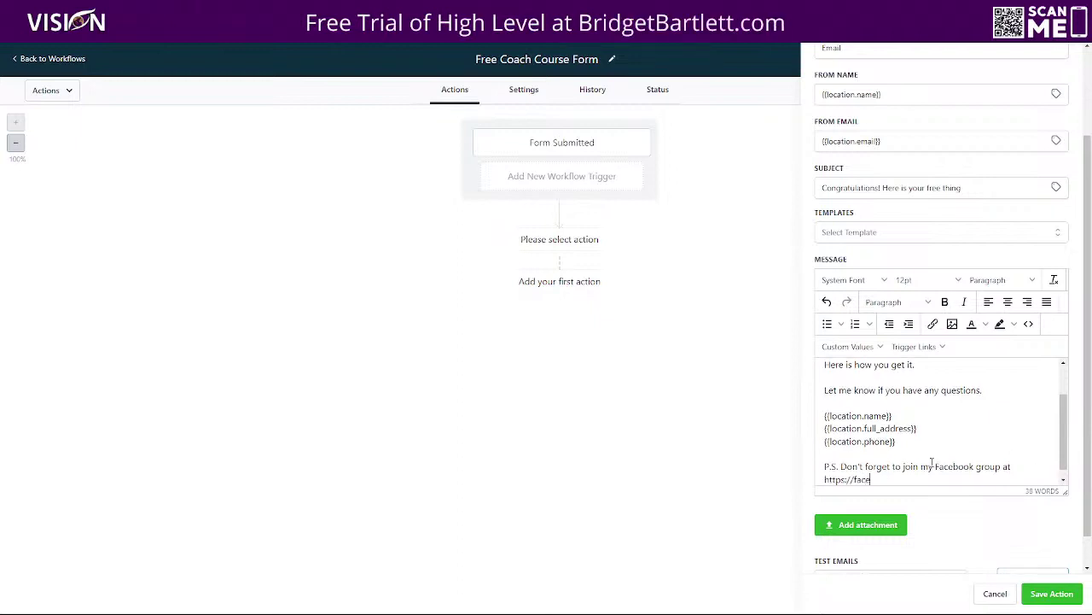
pyautogui.write('book/.')
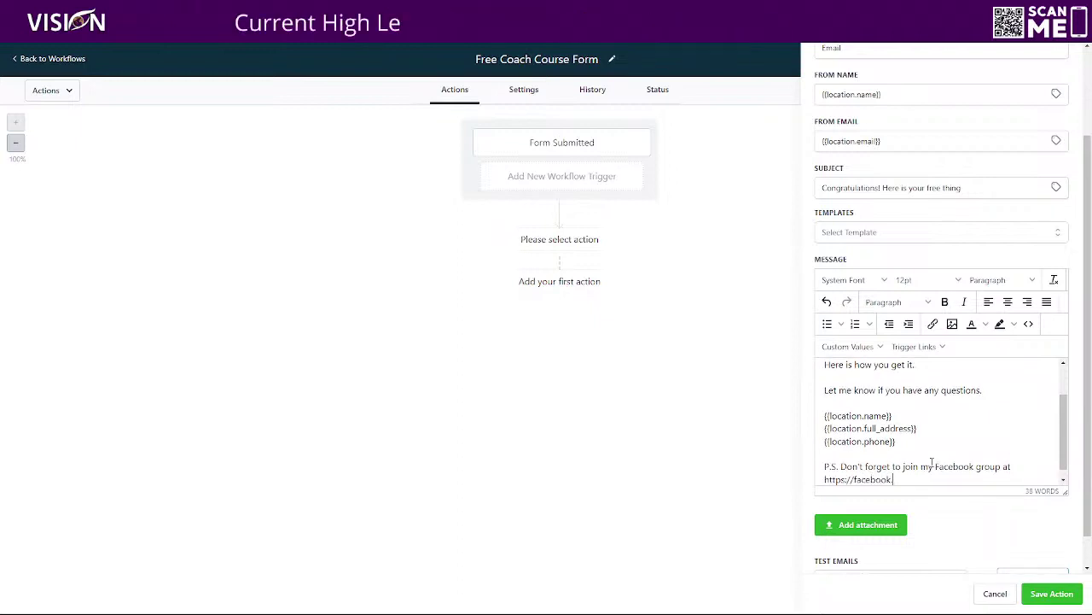
pyautogui.write('com/groups/')
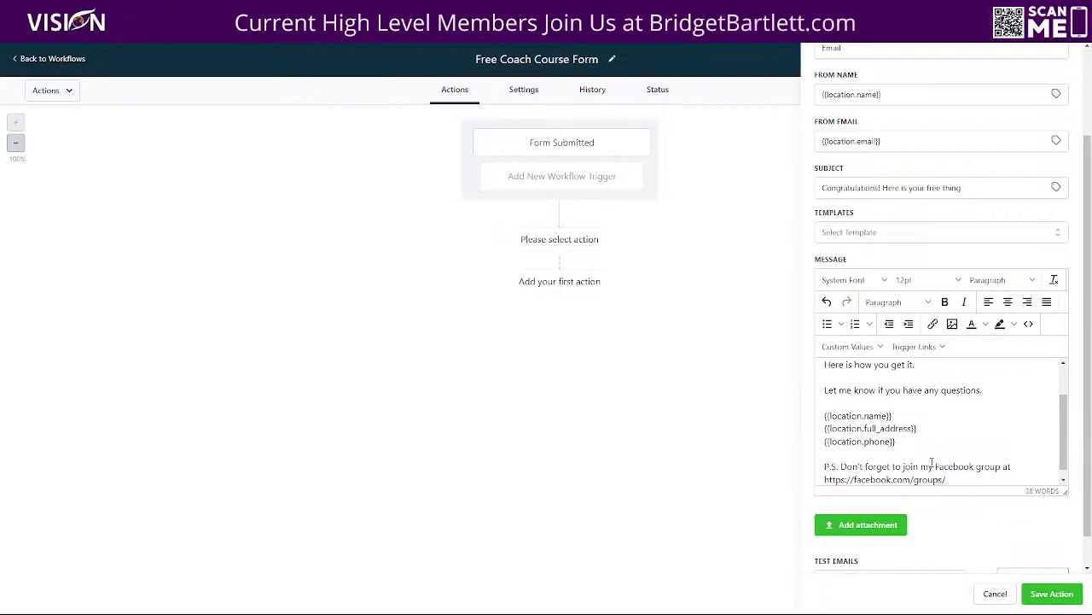
pyautogui.write('mygroup')
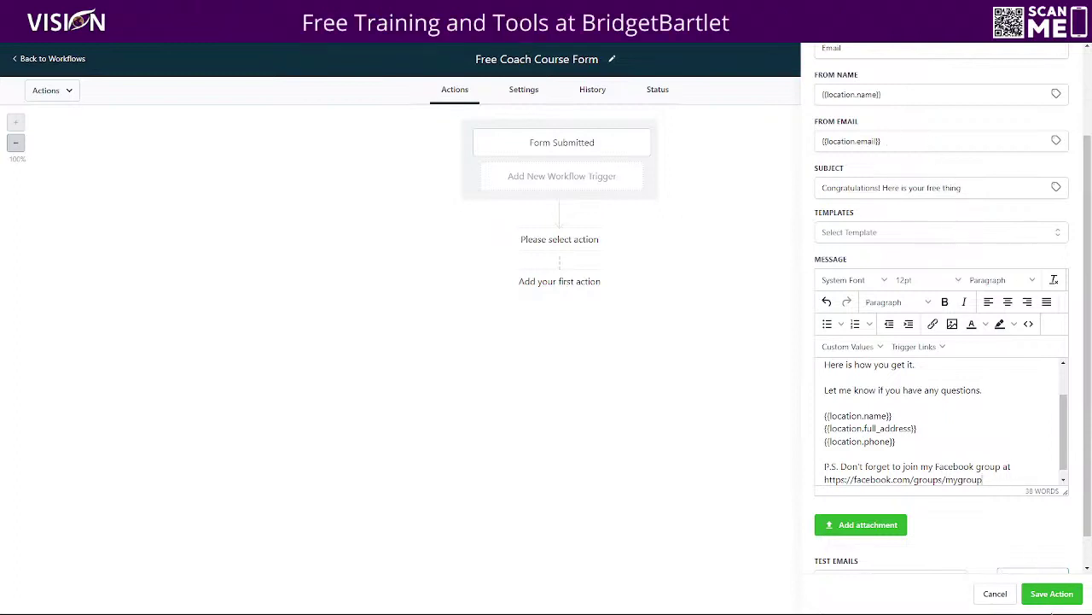
pyautogui.click(1051, 593)
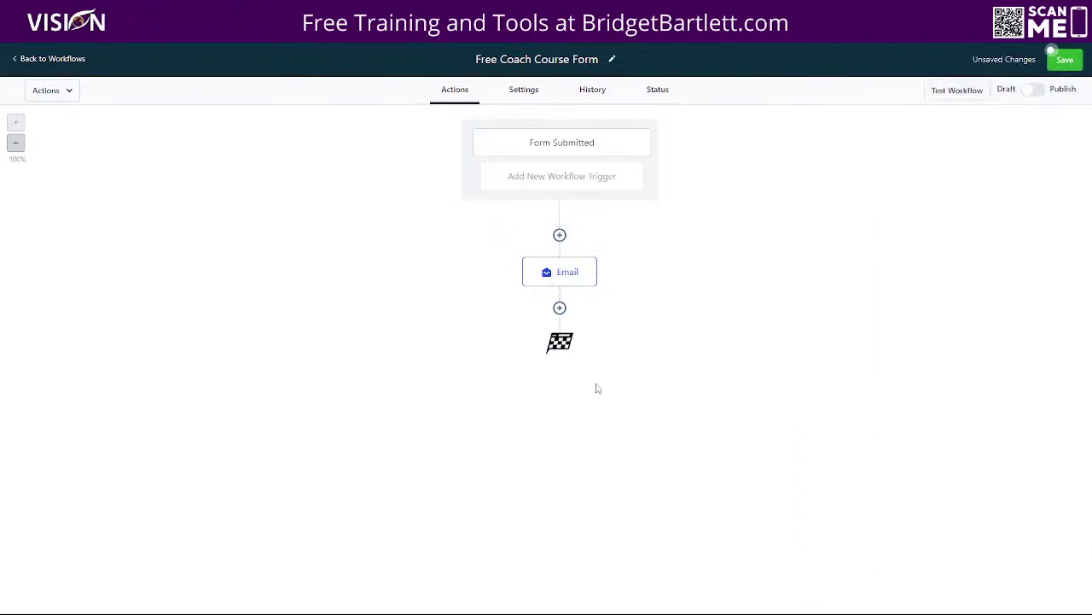
# Step: Add a Wait action after the email with a time delay of 1 day and save it
pyautogui.click(560, 309)
pyautogui.scroll(-8, 901, 406)
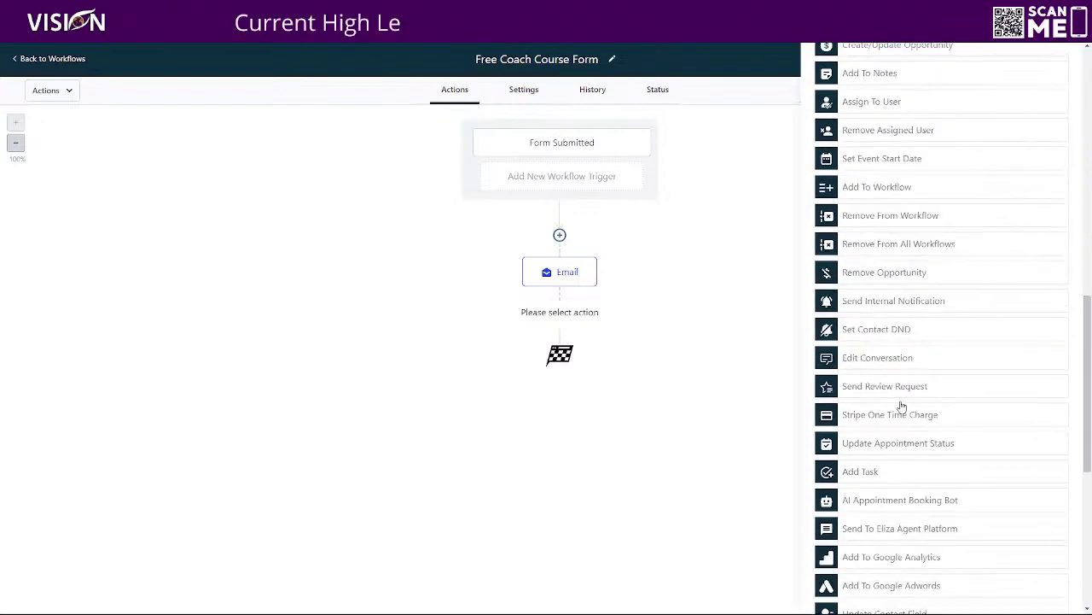
pyautogui.scroll(-5, 901, 406)
pyautogui.click(853, 480)
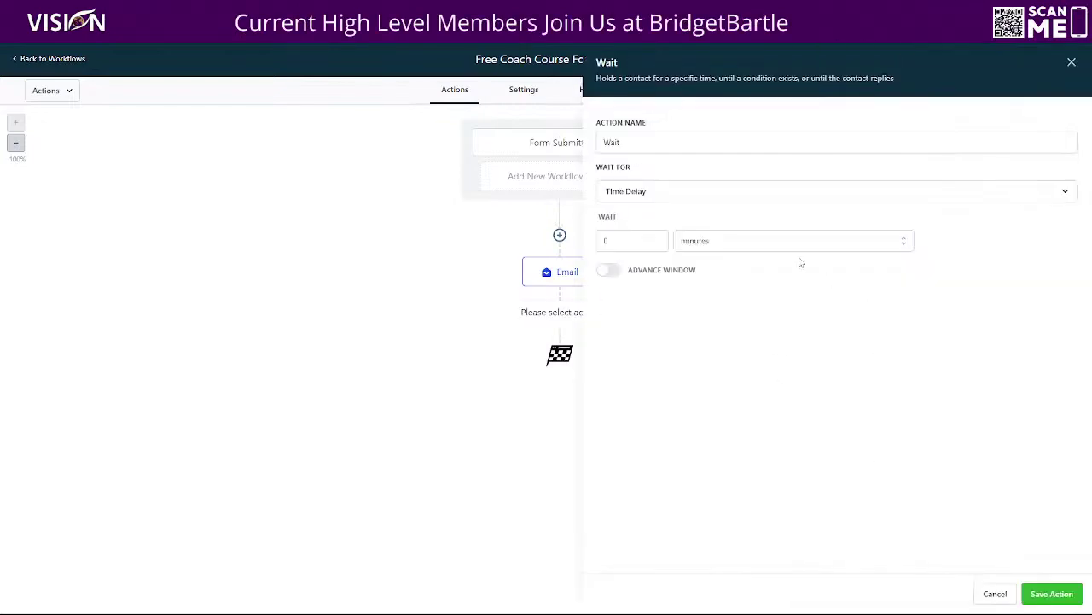
pyautogui.click(707, 245)
pyautogui.click(689, 307)
pyautogui.click(599, 242)
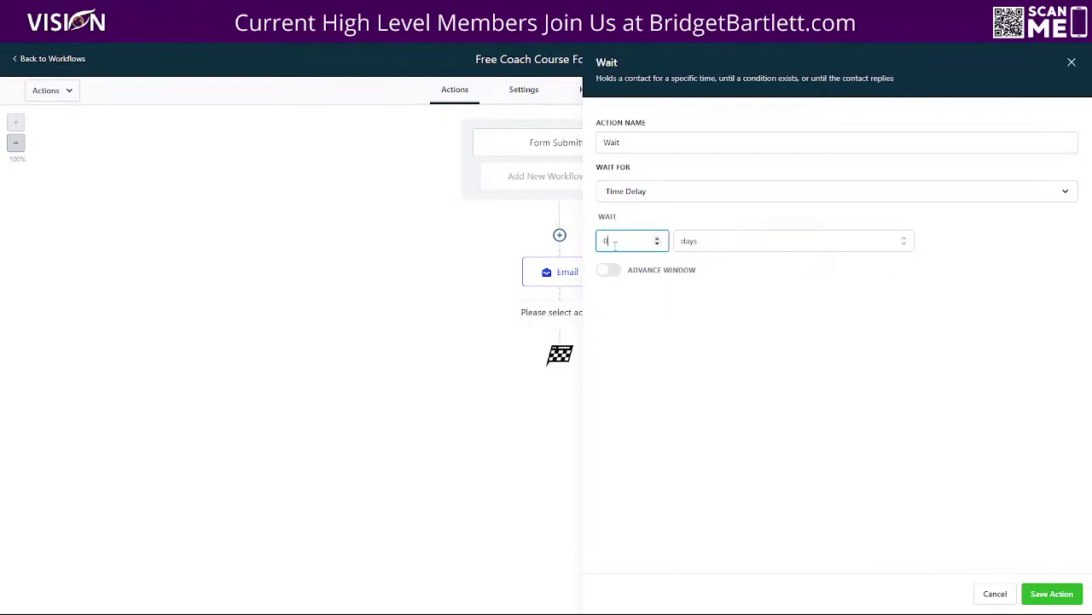
pyautogui.write('1')
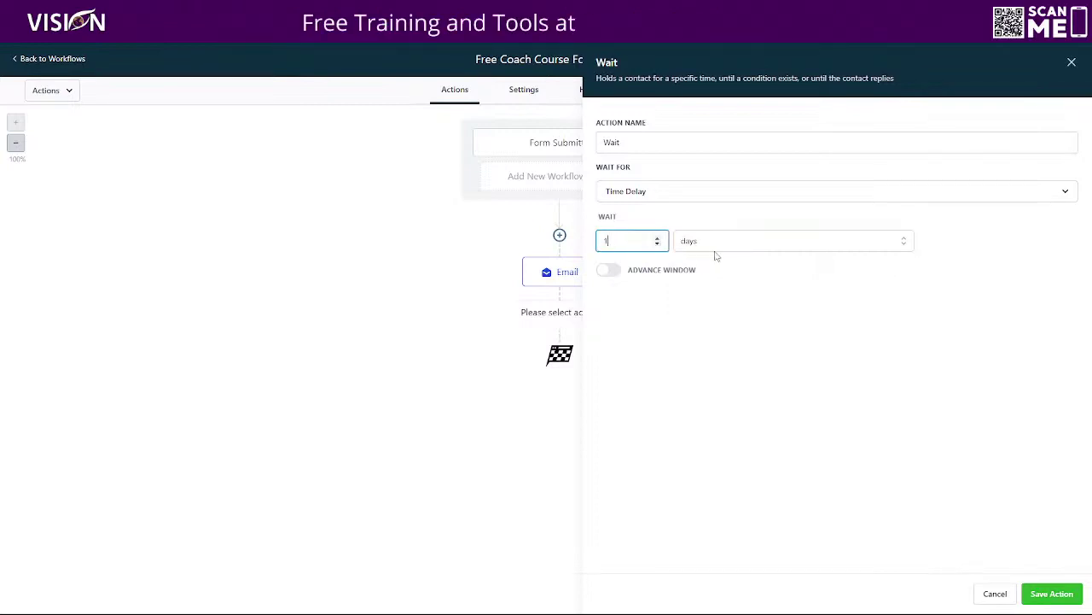
pyautogui.click(708, 245)
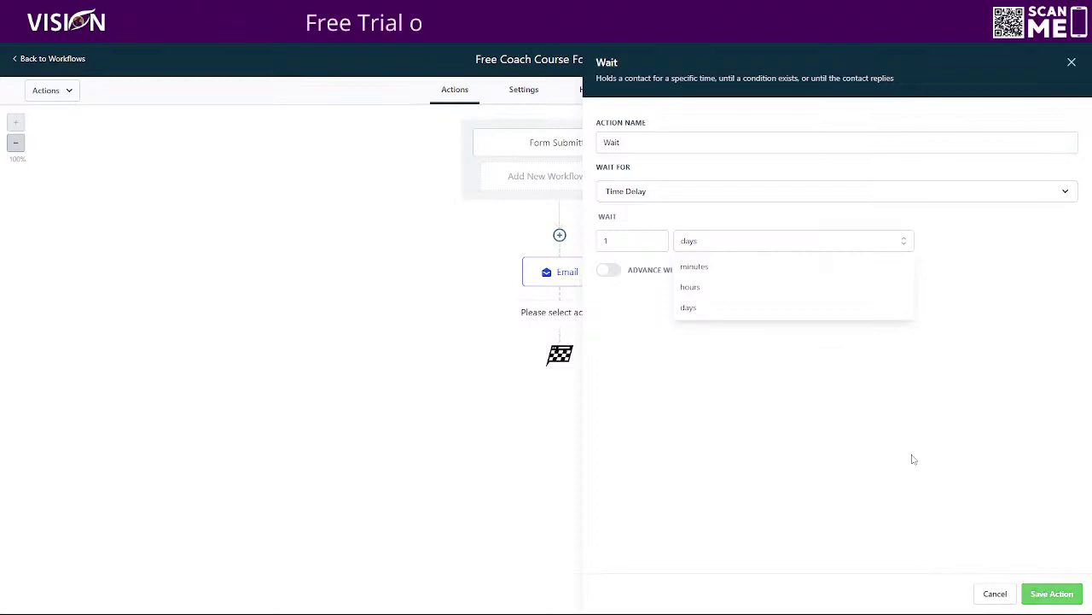
pyautogui.click(679, 407)
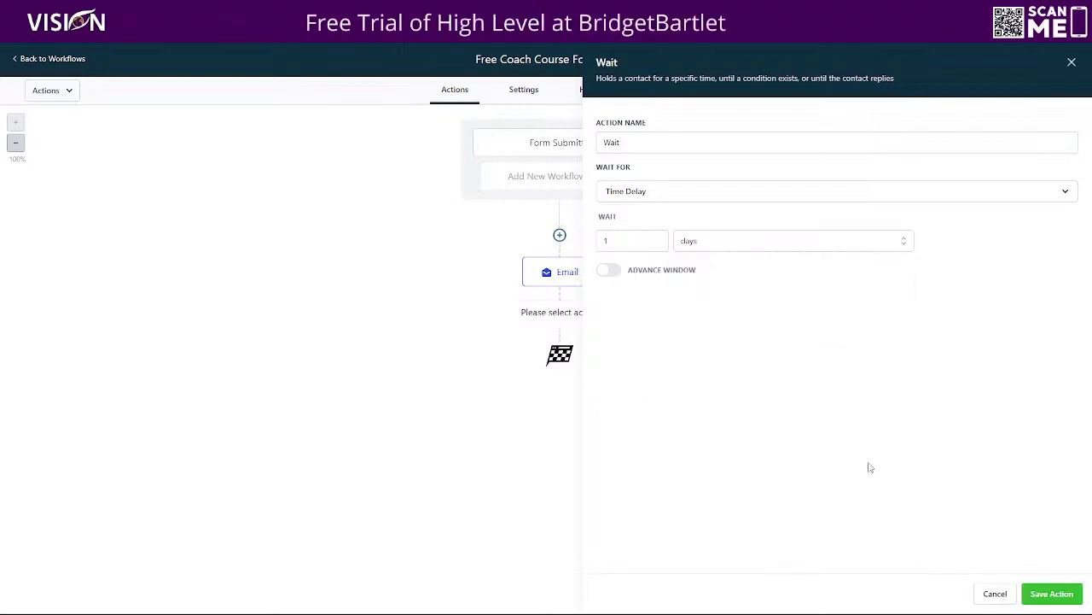
pyautogui.click(1049, 594)
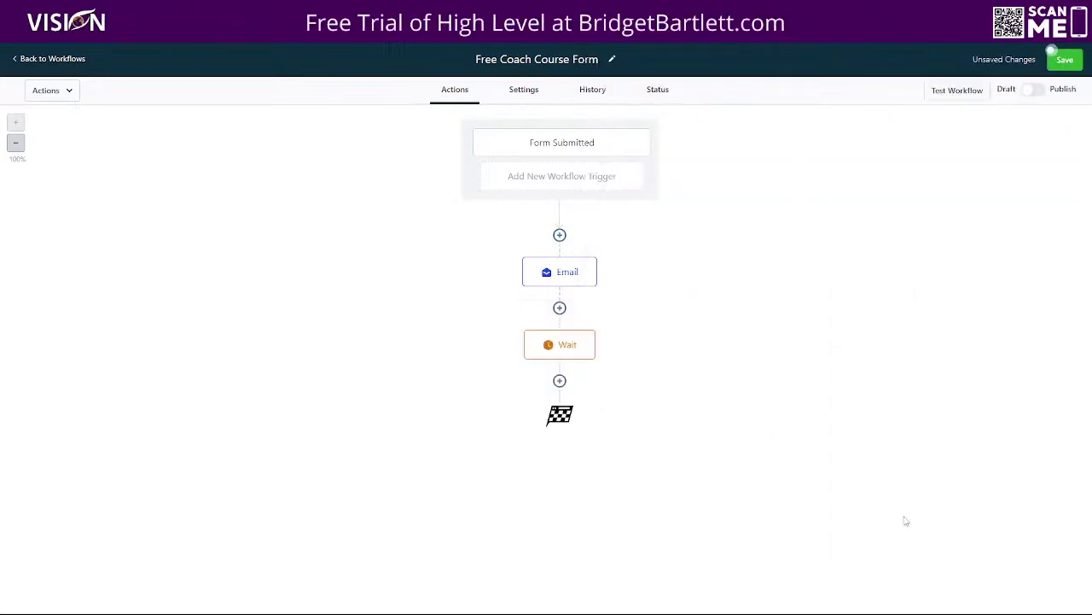
pyautogui.click(560, 380)
pyautogui.click(869, 350)
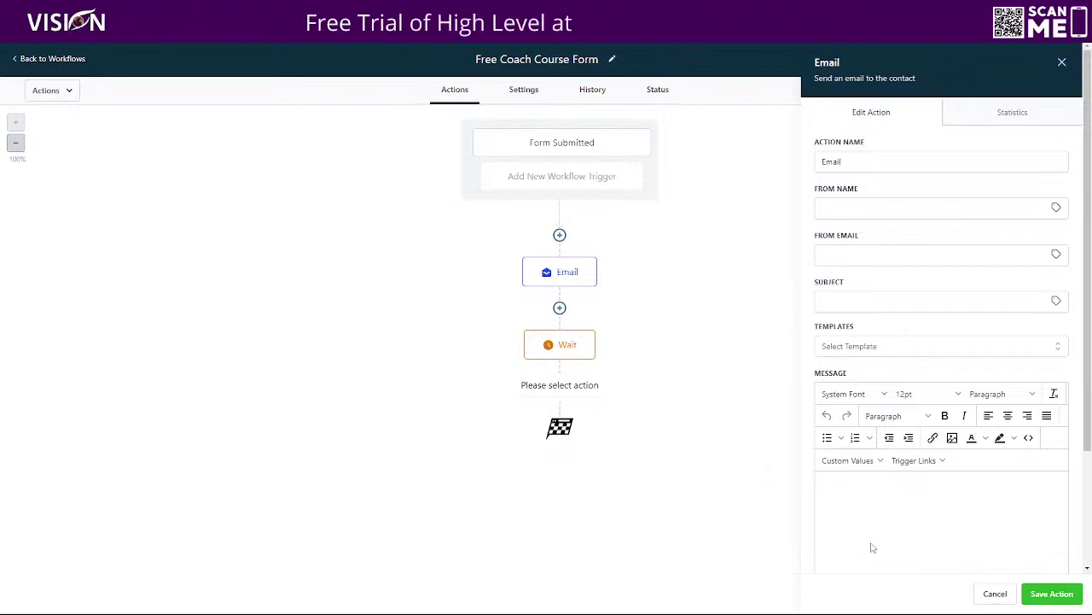
pyautogui.click(995, 594)
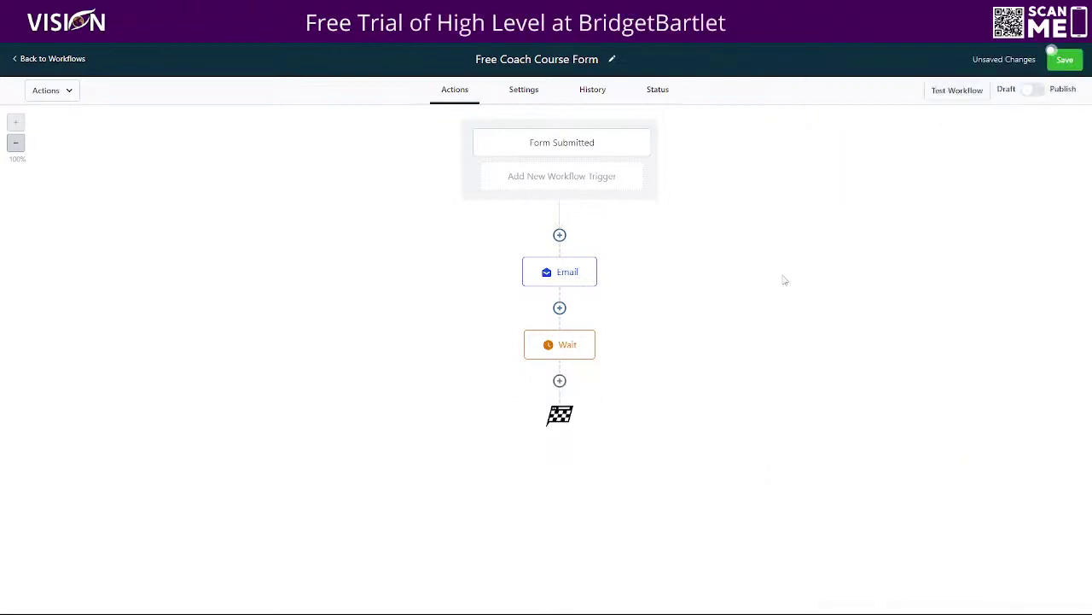
# Step: Save the Free Coach Course Form workflow, switch it from draft to published, and save it with that status
pyautogui.click(1058, 62)
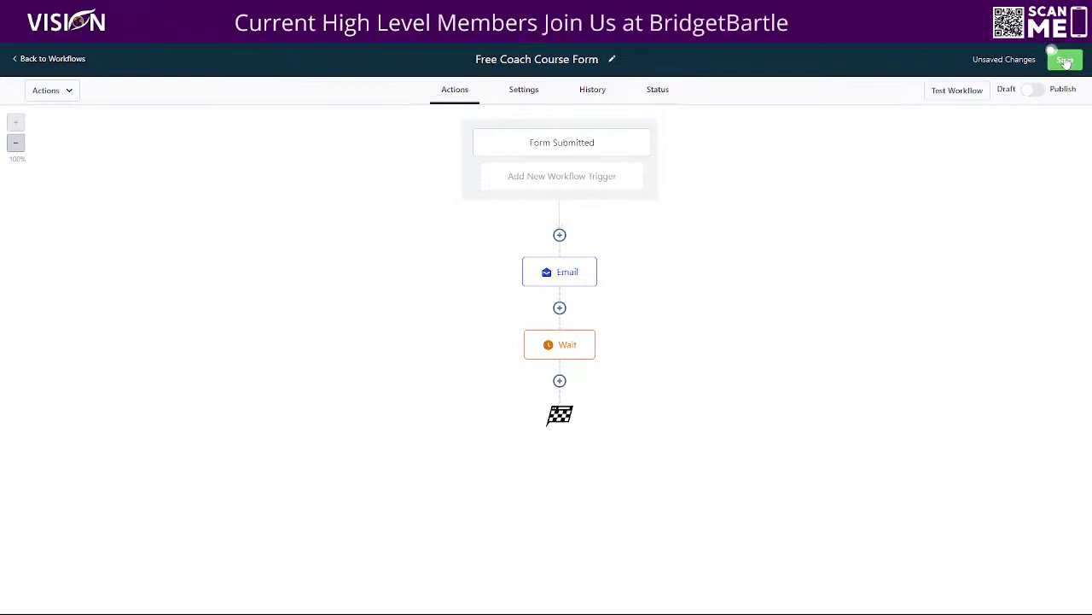
pyautogui.click(1035, 90)
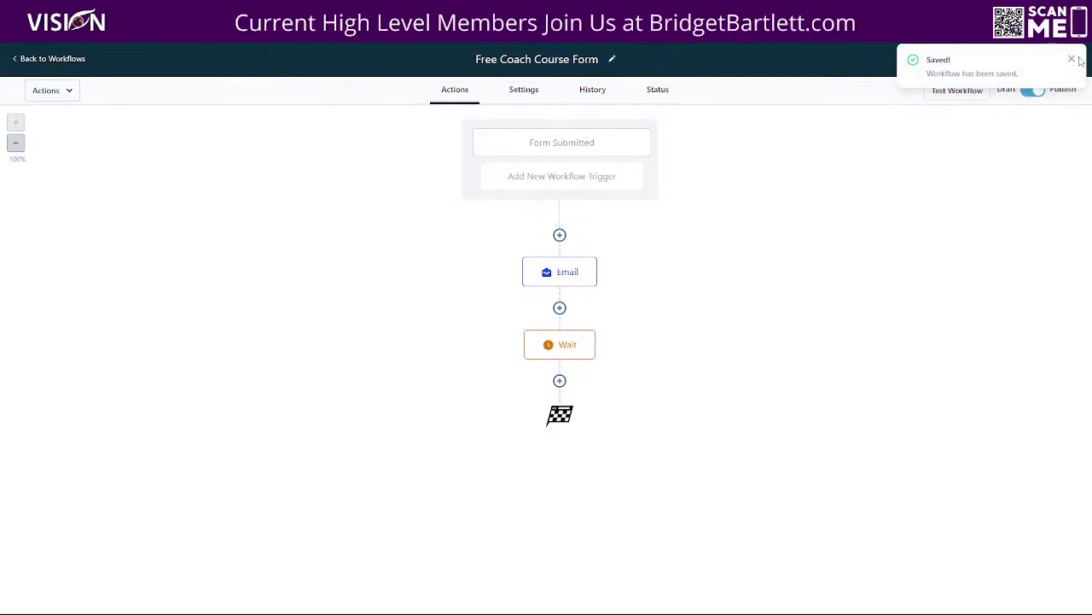
pyautogui.click(1059, 59)
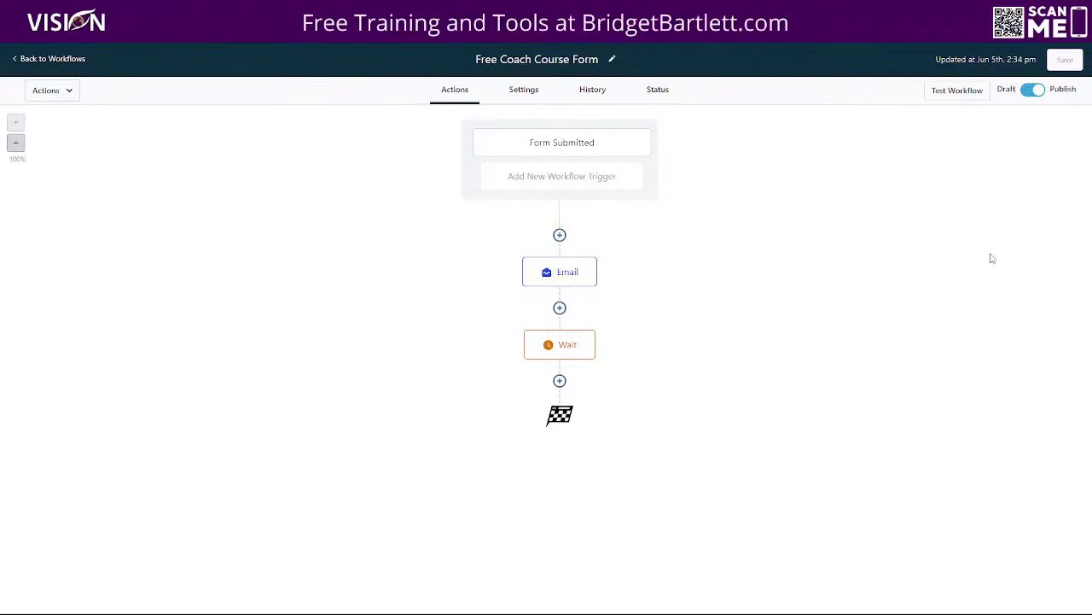
# Step: Return to the workflow list and begin creating another workflow
pyautogui.click(53, 59)
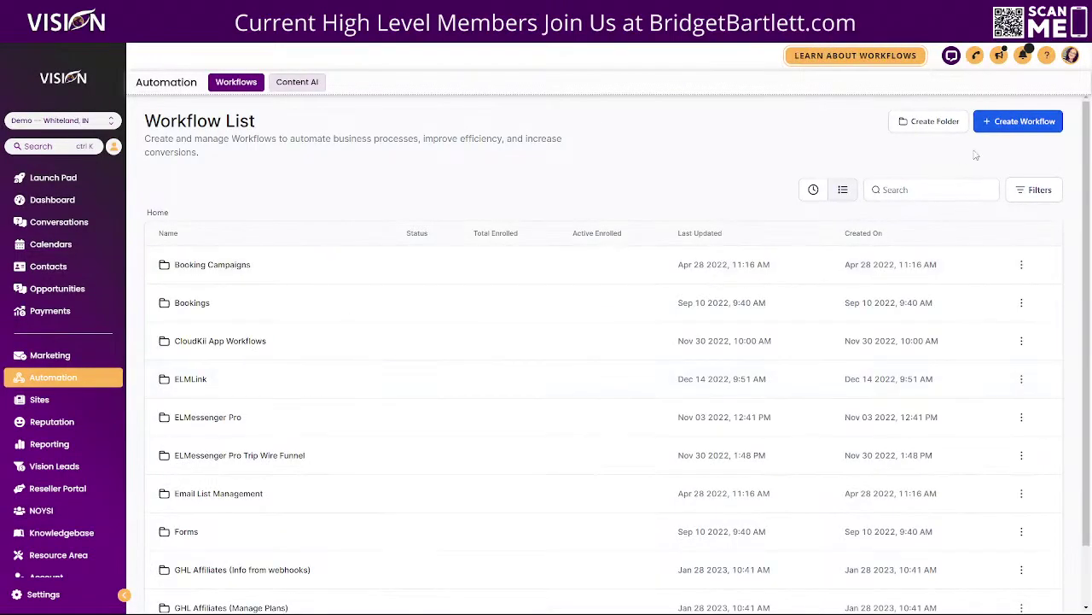
pyautogui.click(1015, 121)
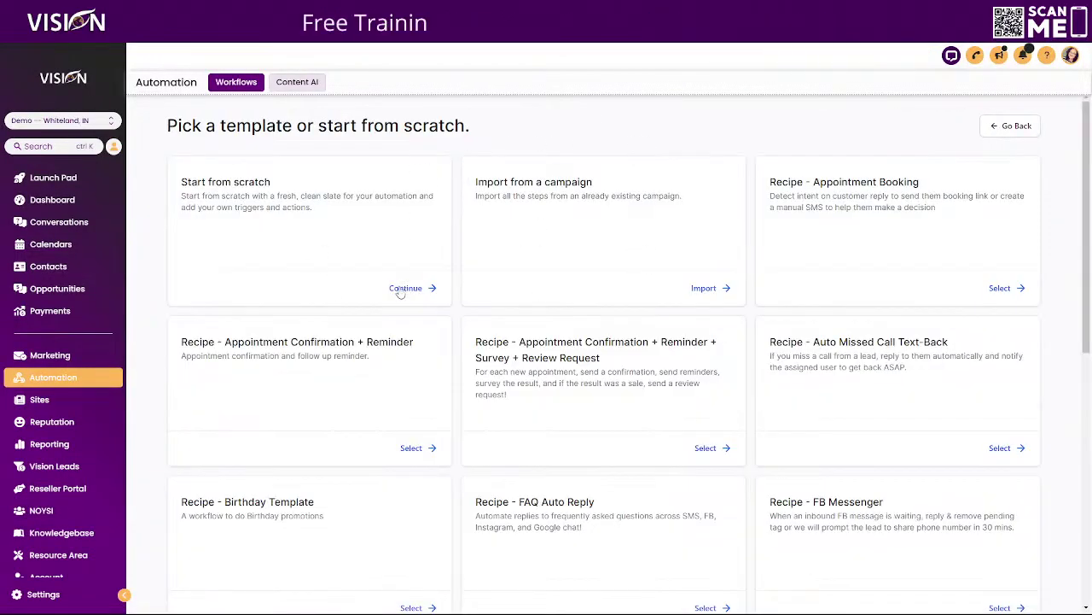